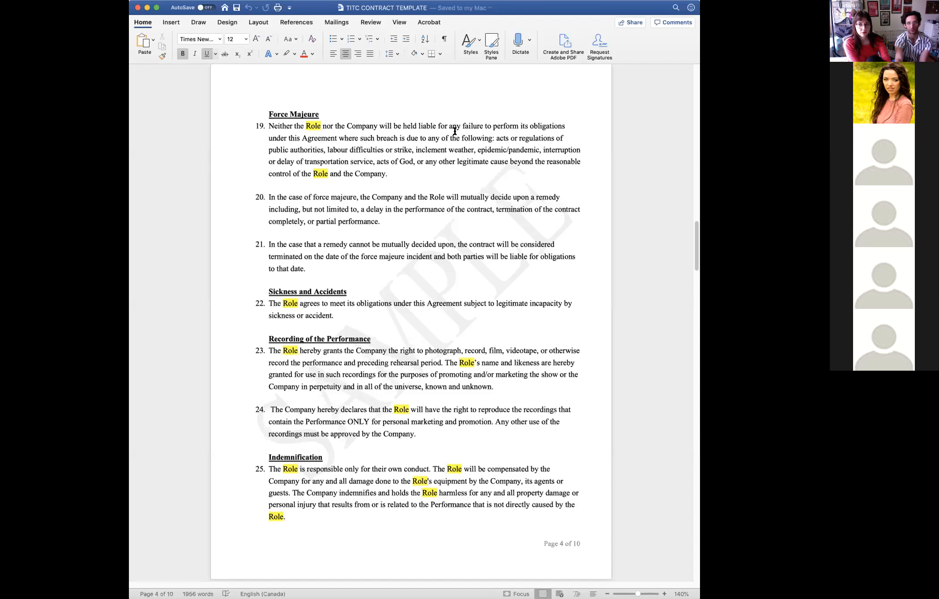
# - Highlight the list of qualifying causes in clause 19 under Force Majeure for review
pyautogui.click(494, 139)
pyautogui.write(':')
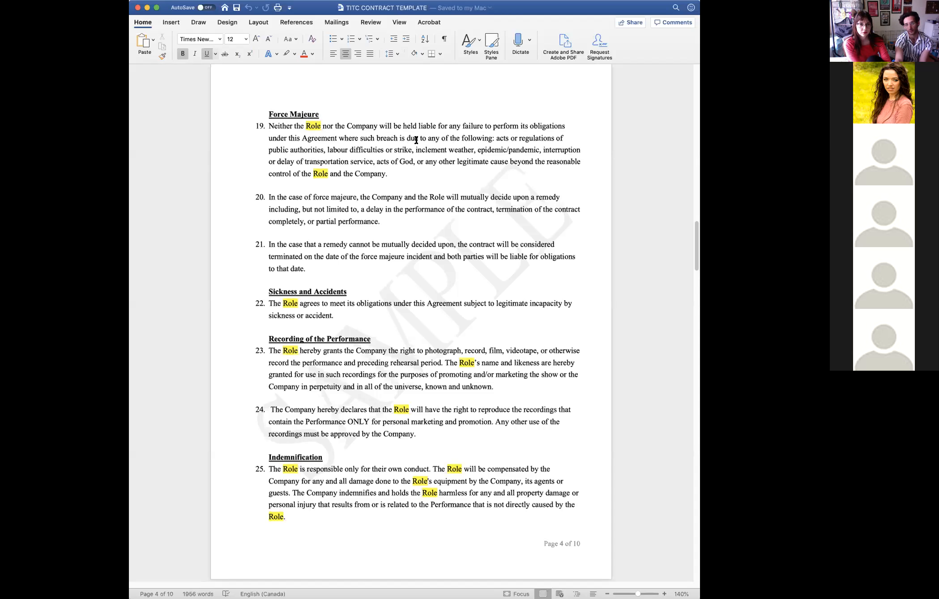
pyautogui.moveTo(496, 137); pyautogui.dragTo(292, 180)
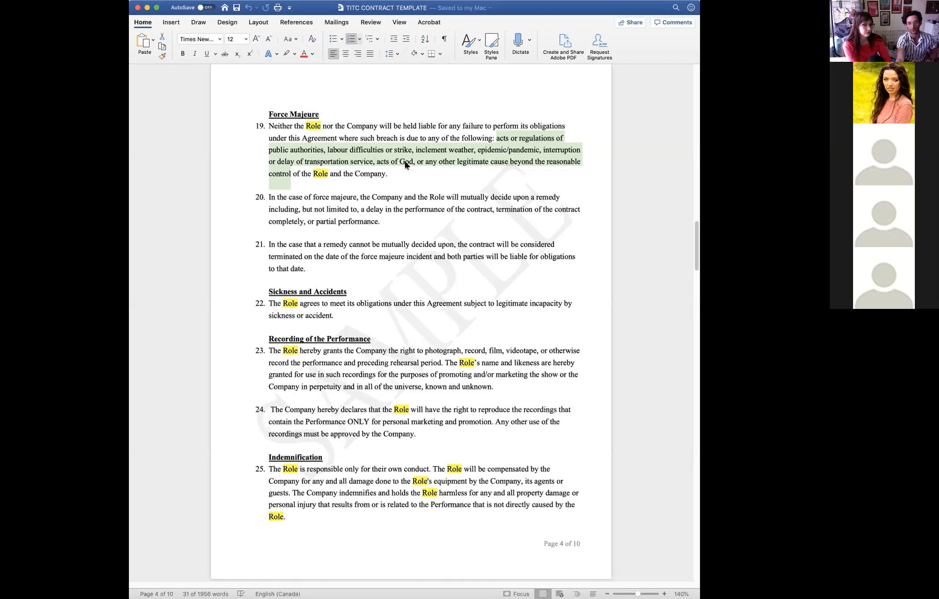
pyautogui.click(387, 197)
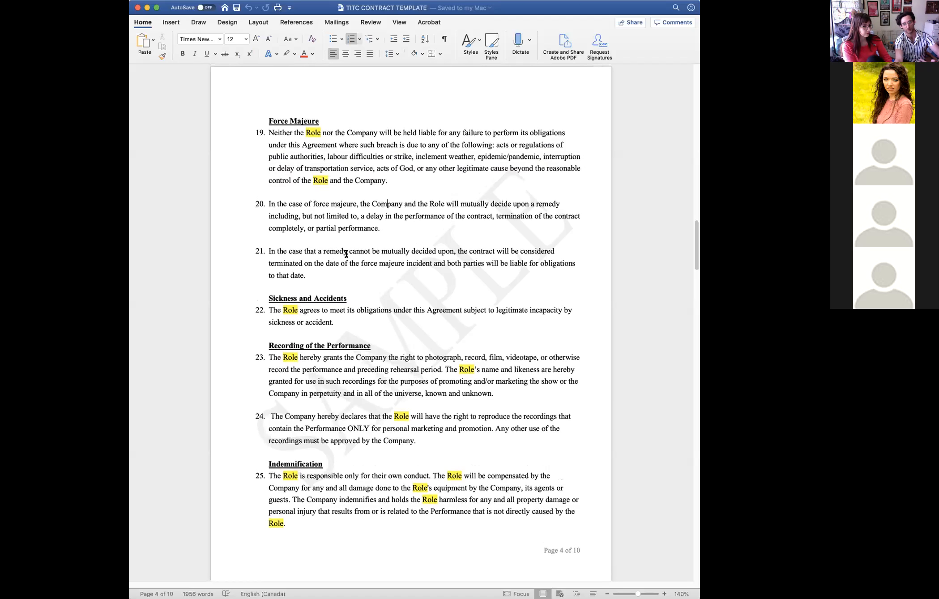
# - Review the contract clauses backwards from Force Majeure to the Date and Time of Performance section
pyautogui.scroll(2, 346, 254)
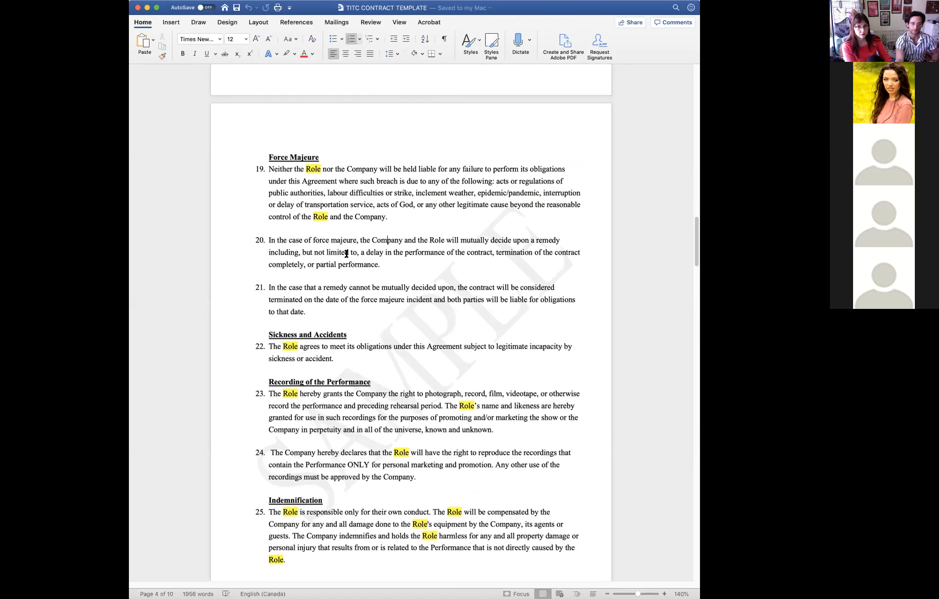
pyautogui.scroll(10, 346, 254)
pyautogui.scroll(9, 346, 252)
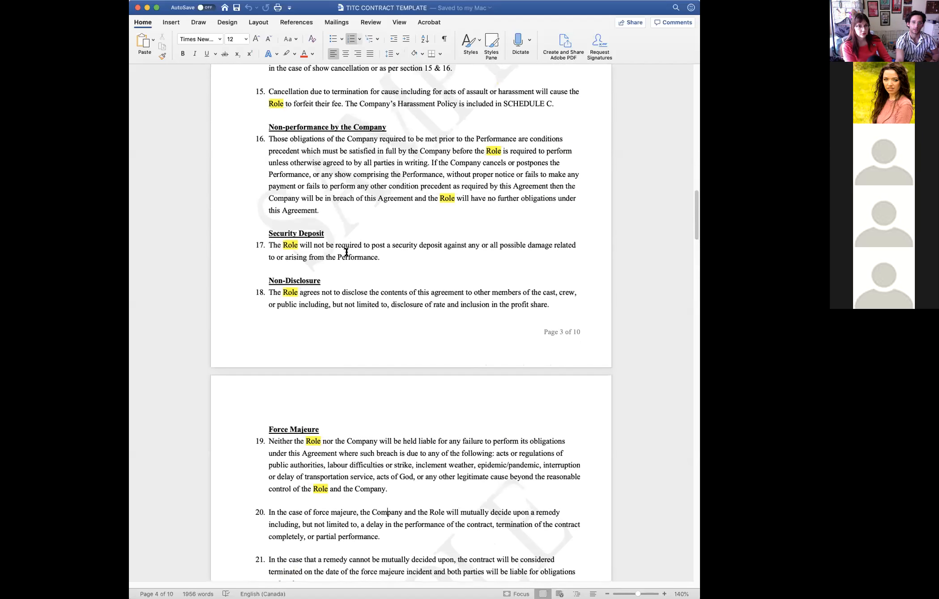
pyautogui.scroll(5, 346, 252)
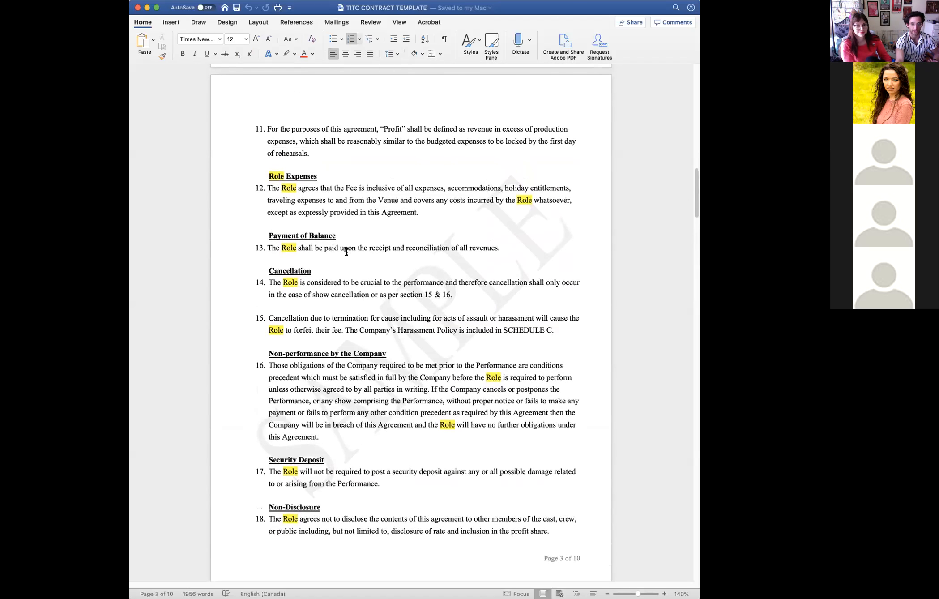
pyautogui.scroll(3, 346, 252)
pyautogui.scroll(8, 346, 253)
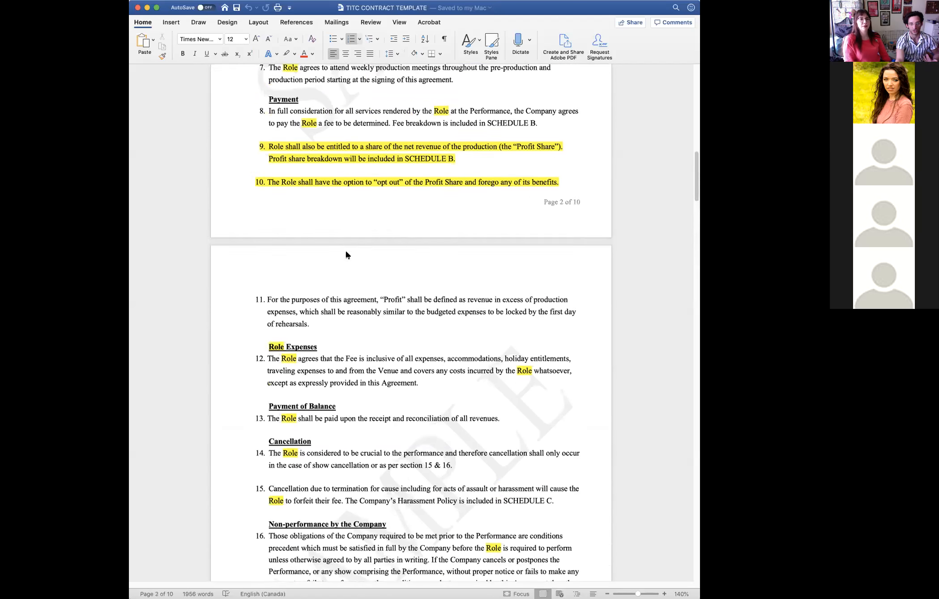
pyautogui.scroll(5, 347, 252)
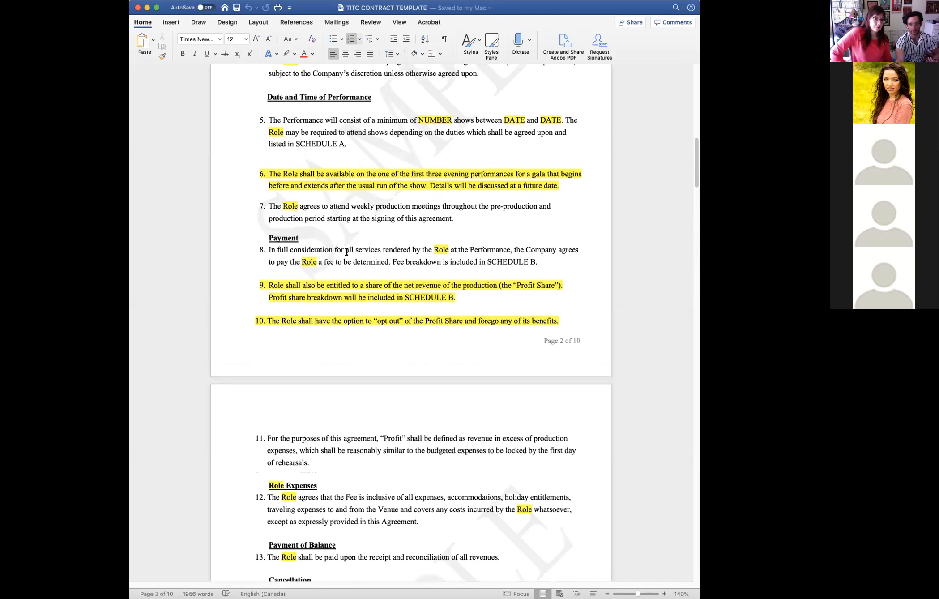
pyautogui.scroll(6, 347, 252)
# - Review the contract clauses forwards from Role Expenses to the IN WITNESS WHEREOF signature section
pyautogui.scroll(-8, 346, 253)
pyautogui.scroll(-20, 346, 253)
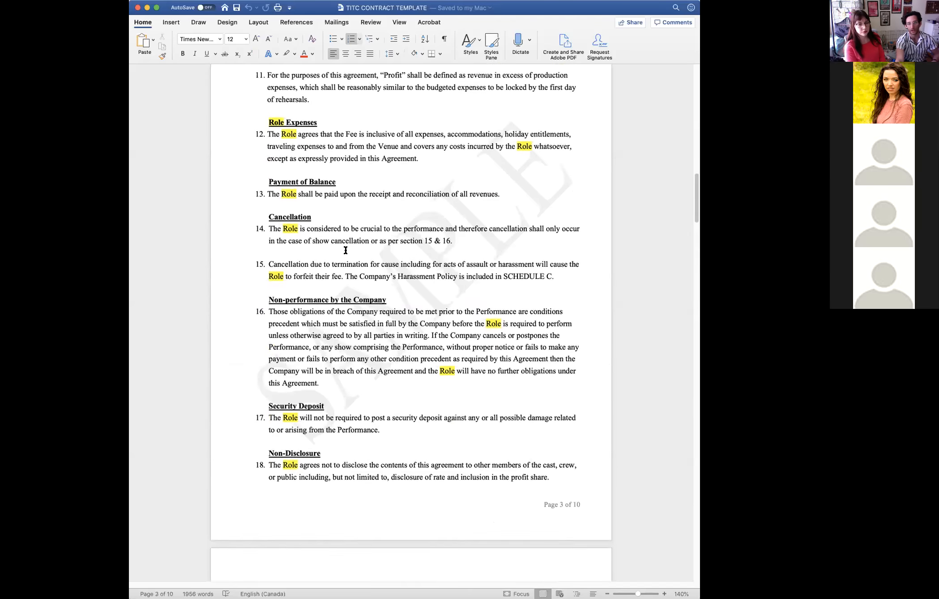
pyautogui.scroll(-20, 346, 251)
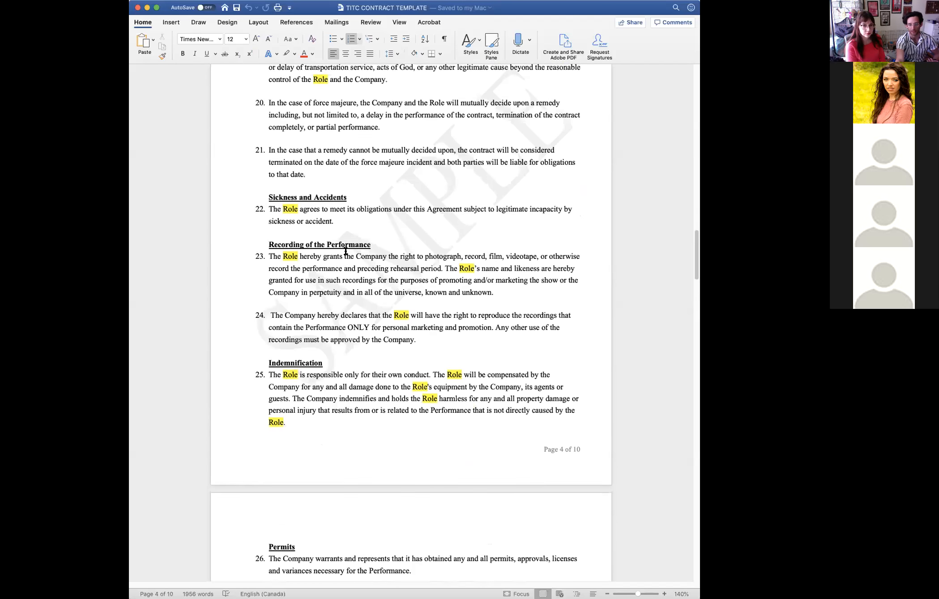
pyautogui.scroll(-7, 346, 252)
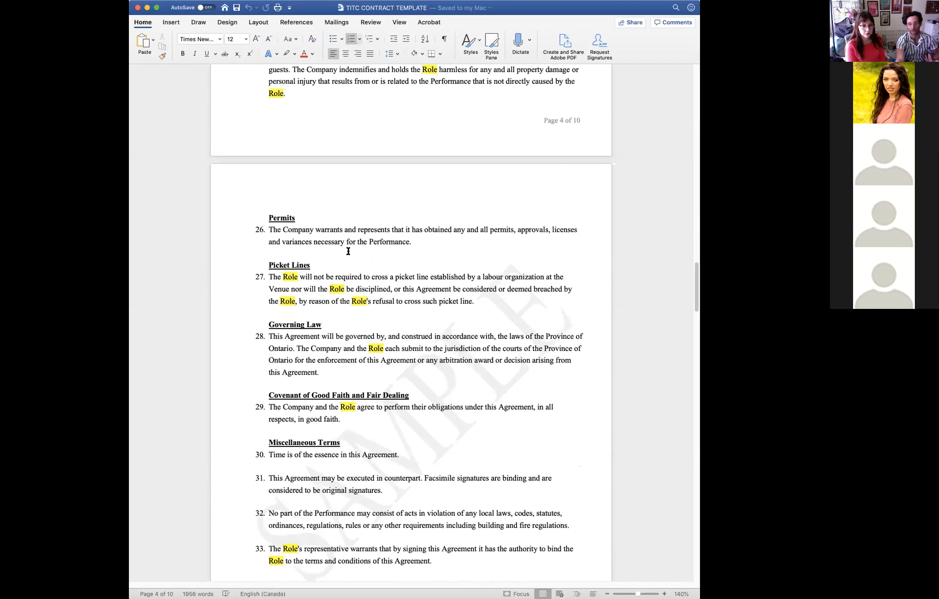
pyautogui.scroll(-20, 349, 251)
pyautogui.scroll(-18, 347, 253)
pyautogui.scroll(-1, 347, 253)
pyautogui.scroll(-1, 347, 253)
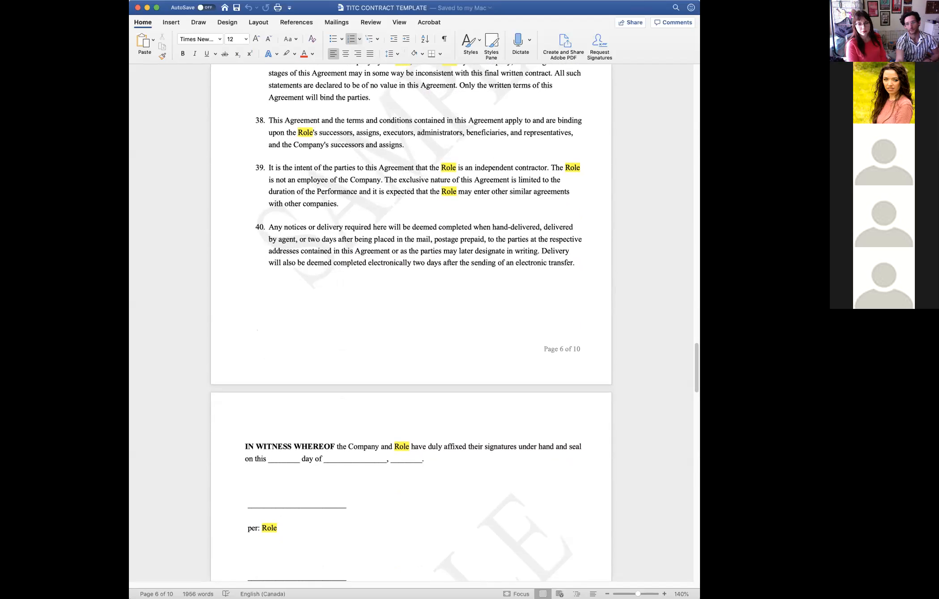
# - Switch to the Producing 101 PT II presentation in Acrobat and advance from Essential Clauses through the Budgets title slide
pyautogui.click(762, 441)
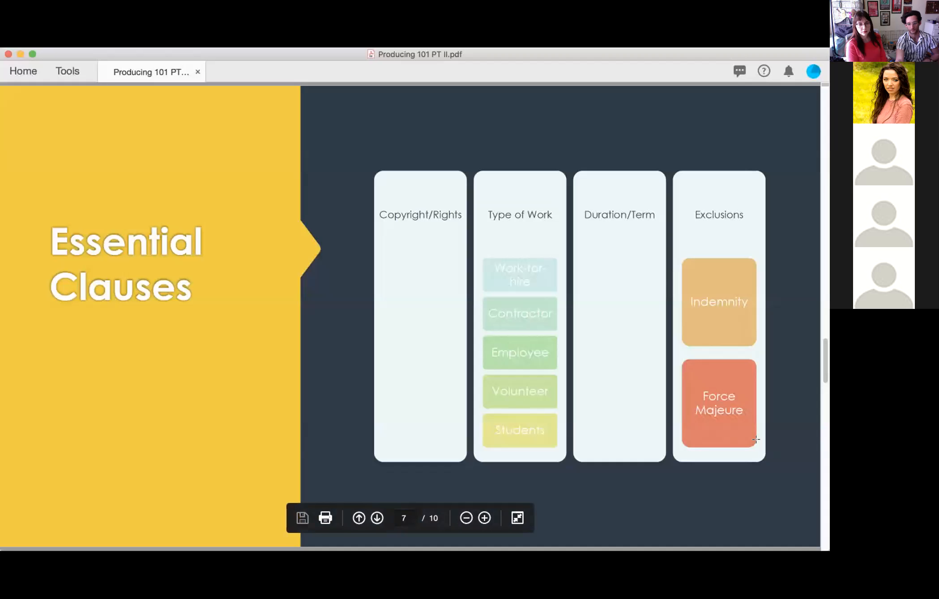
pyautogui.press('Right')
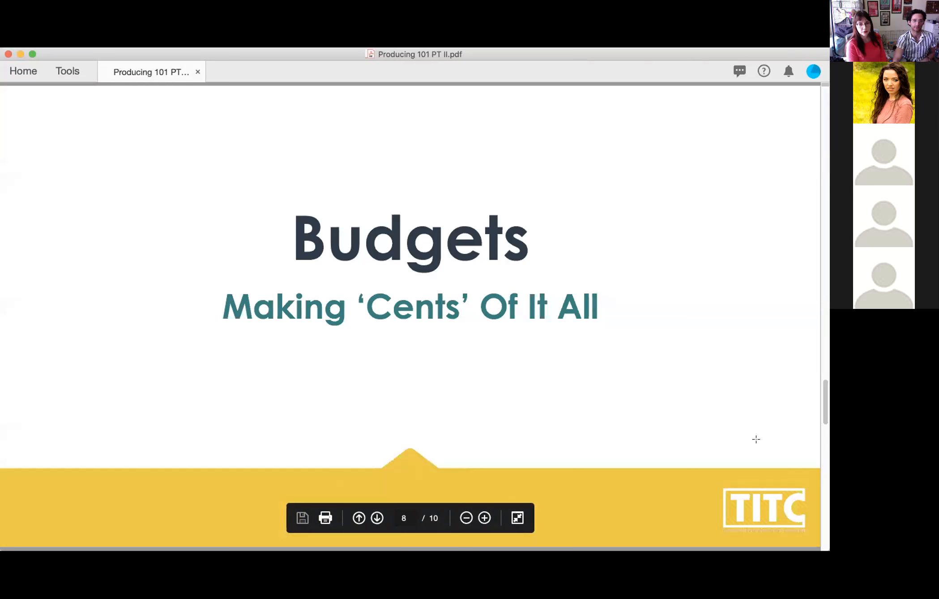
pyautogui.press('Right')
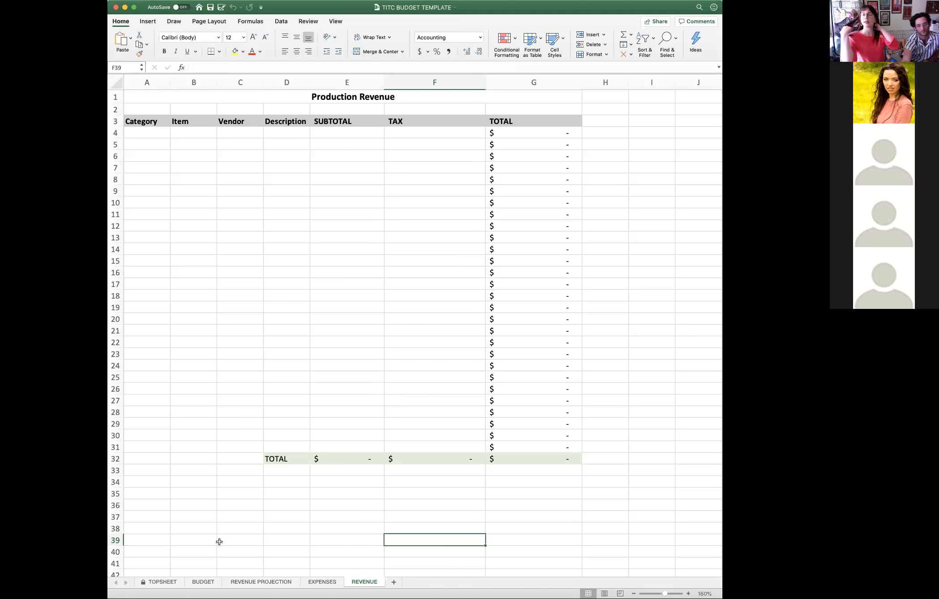
# - In the TITC BUDGET TEMPLATE workbook in Excel, open the TOPSHEET sheet and inspect the Production Labour and Performance total cells
pyautogui.click(151, 581)
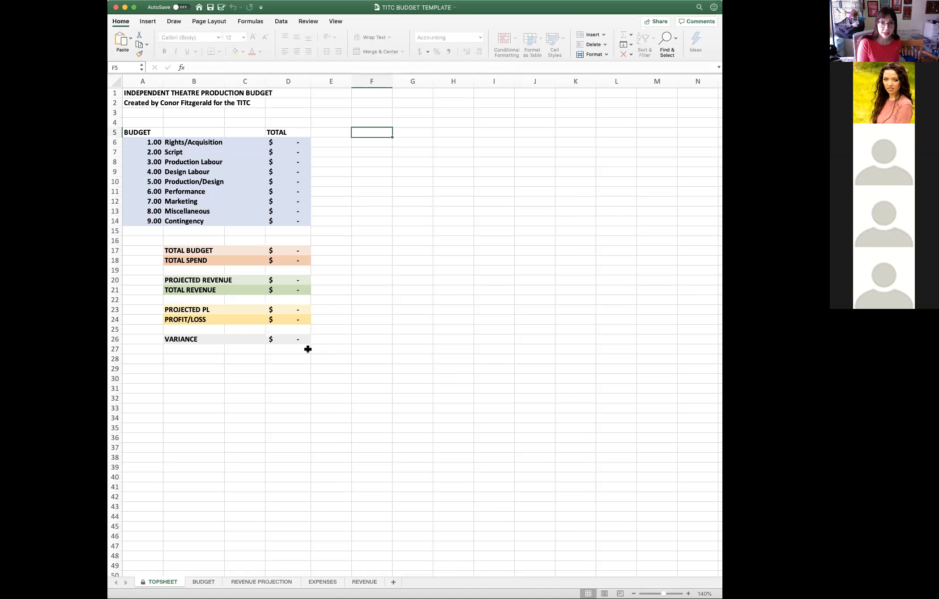
pyautogui.click(285, 158)
pyautogui.click(298, 192)
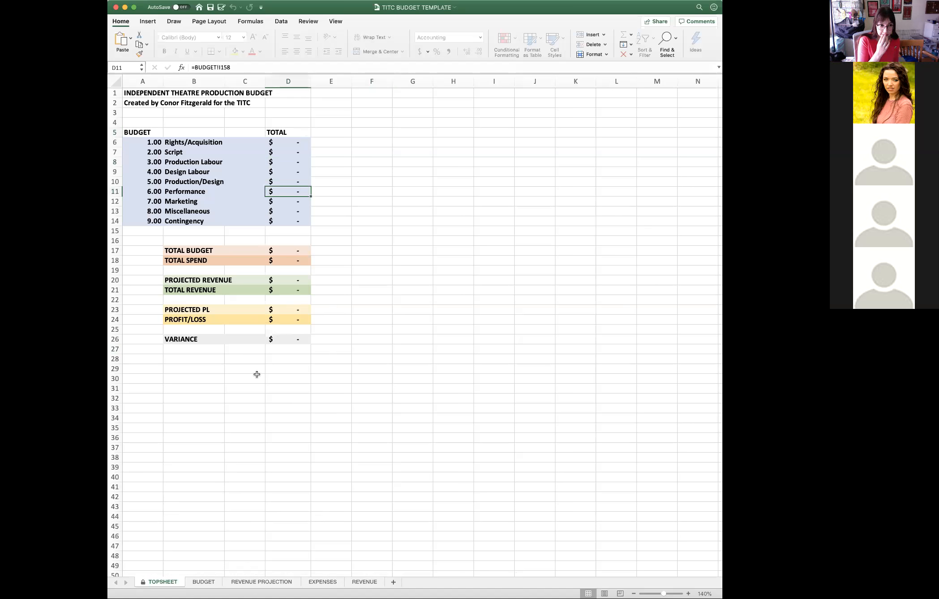
# - Open the BUDGET sheet at its first section and widen the workbook window to show the fill-in note beside the table
pyautogui.click(205, 582)
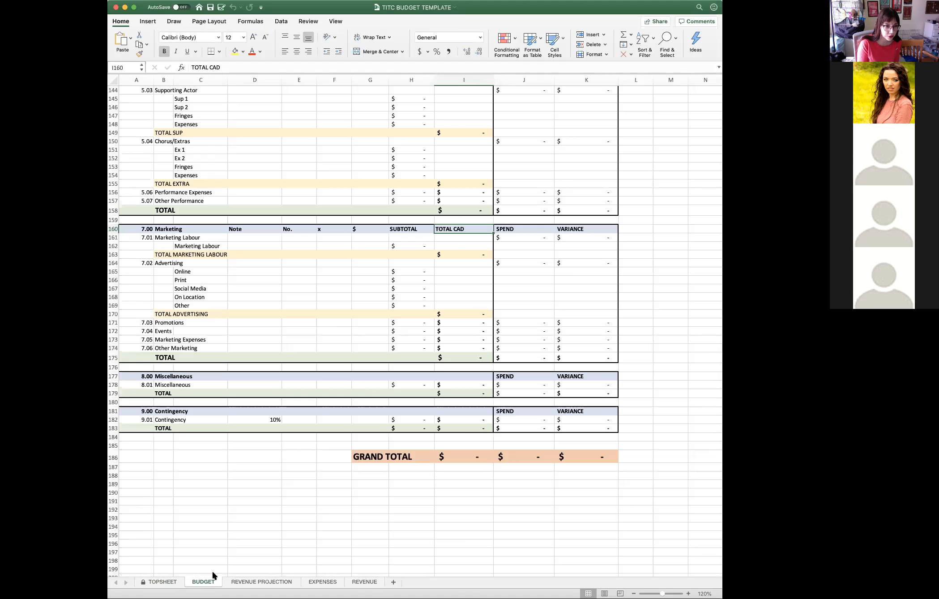
pyautogui.scroll(2, 239, 524)
pyautogui.scroll(20, 239, 524)
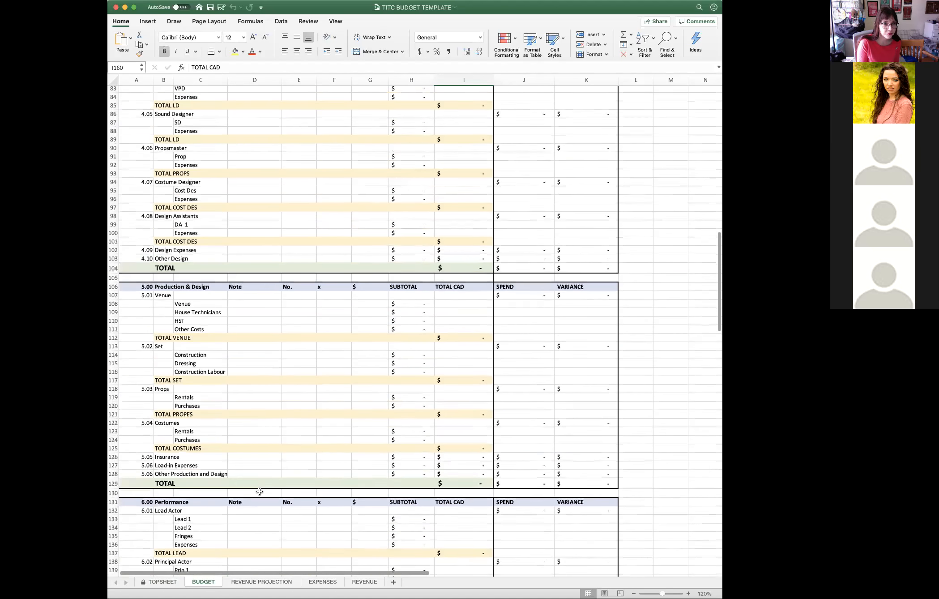
pyautogui.scroll(4, 259, 485)
pyautogui.scroll(15, 282, 443)
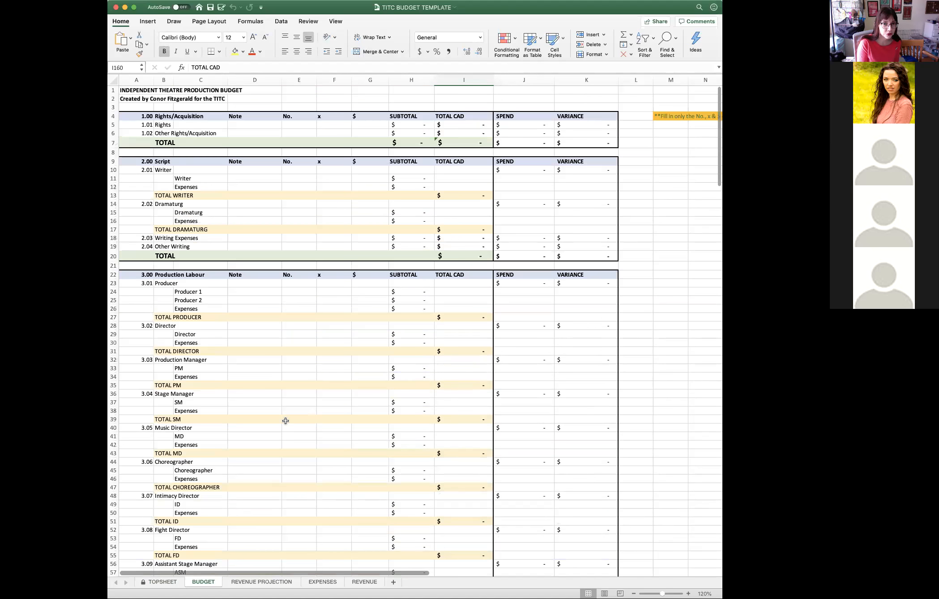
pyautogui.moveTo(722, 358); pyautogui.dragTo(742, 358)
pyautogui.moveTo(742, 419); pyautogui.dragTo(787, 419)
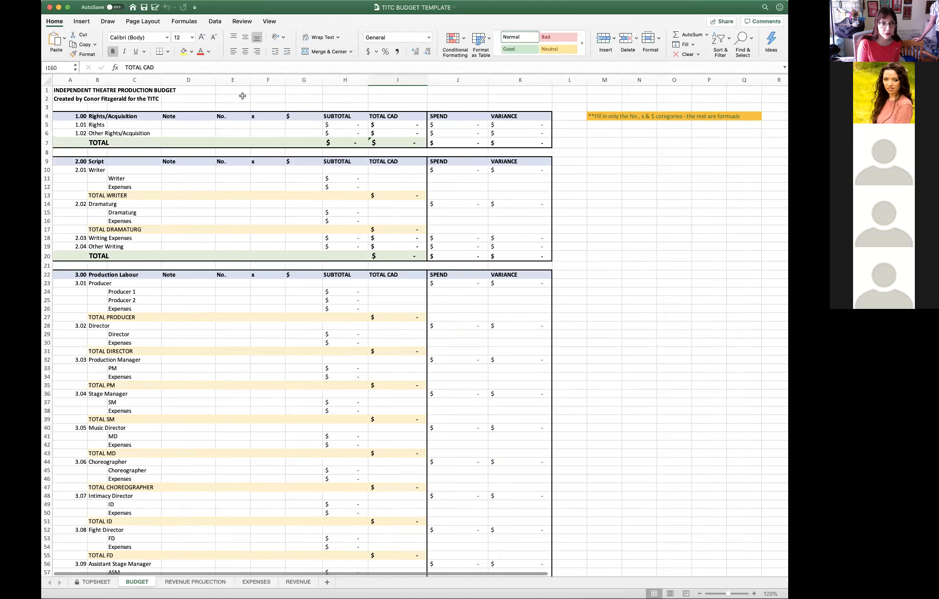
# - Examine the budget columns from No. and $ through SUBTOTAL, TOTAL CAD, SPEND and VARIANCE, plus the Other Rights/Acquisition line
pyautogui.click(233, 81)
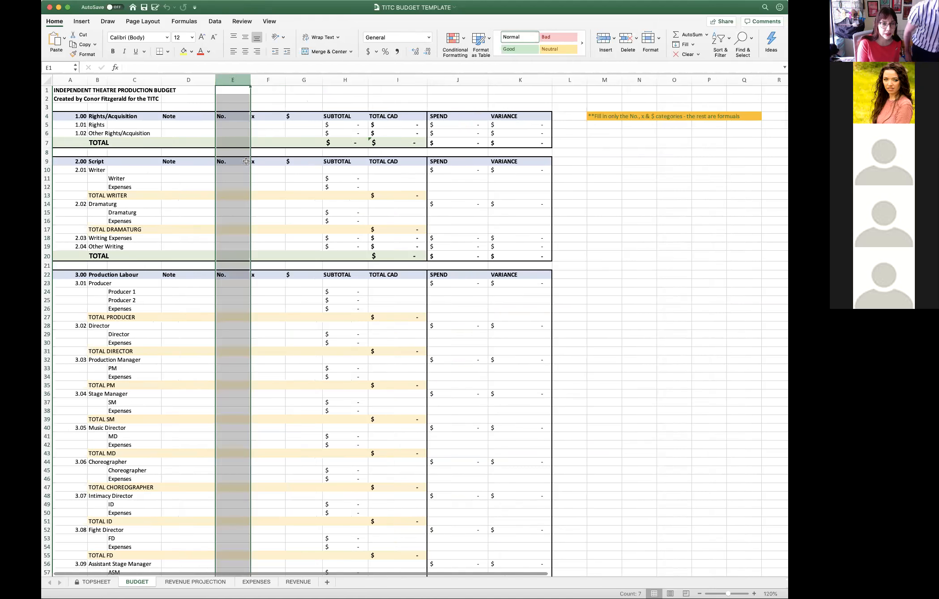
pyautogui.click(271, 80)
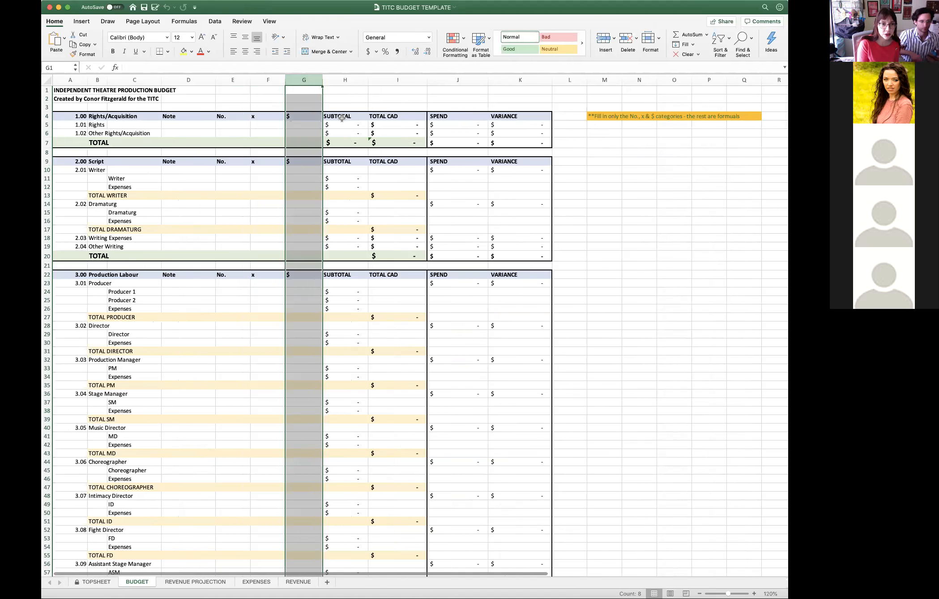
pyautogui.click(346, 79)
pyautogui.click(402, 81)
pyautogui.click(461, 80)
pyautogui.click(520, 79)
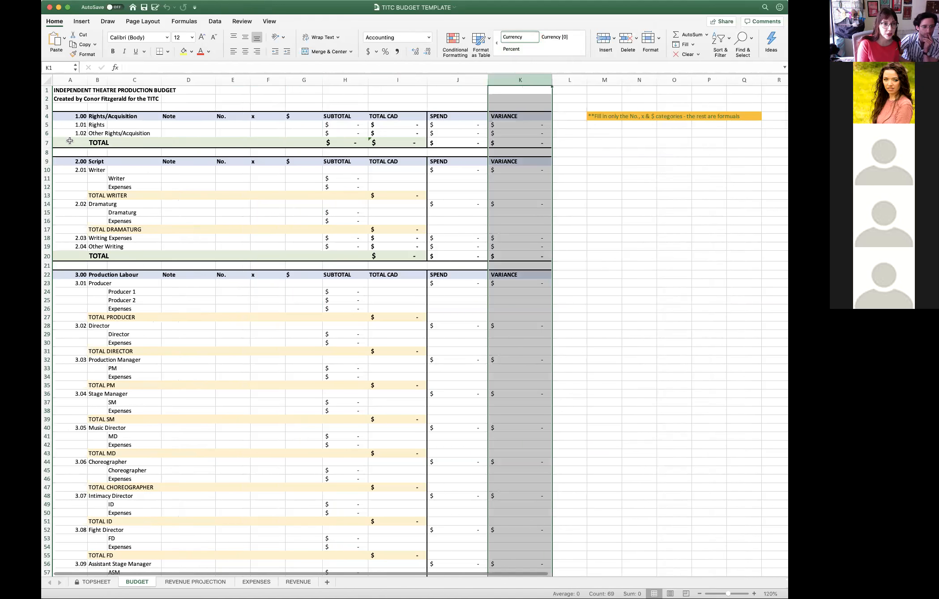
pyautogui.click(94, 133)
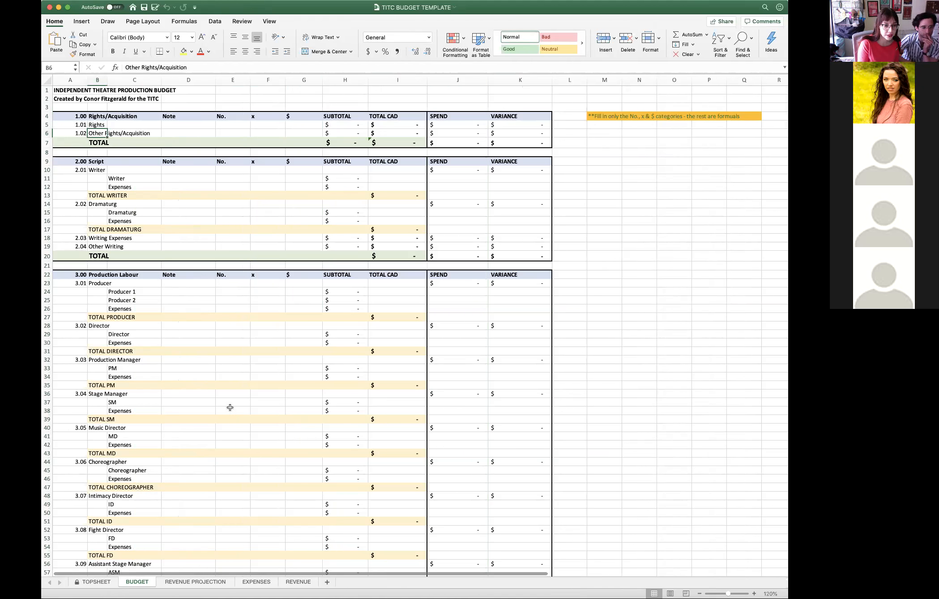
# - Open the REVENUE PROJECTION sheet and go through the yellow input cells from Venue Capacity to Number of Shows in Run
pyautogui.click(191, 582)
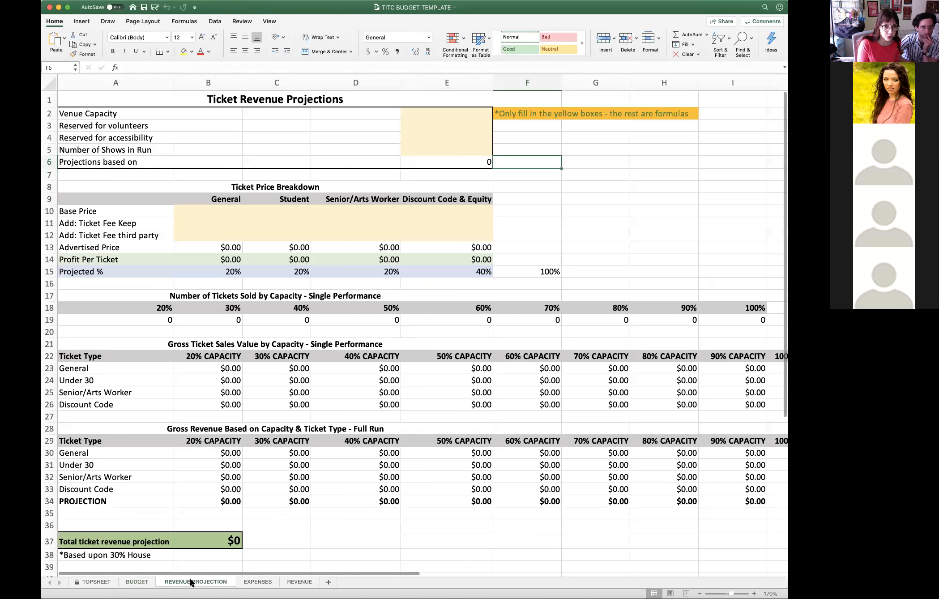
pyautogui.click(525, 115)
pyautogui.click(488, 114)
pyautogui.press('Down')
pyautogui.press('Down')
pyautogui.press('Down')
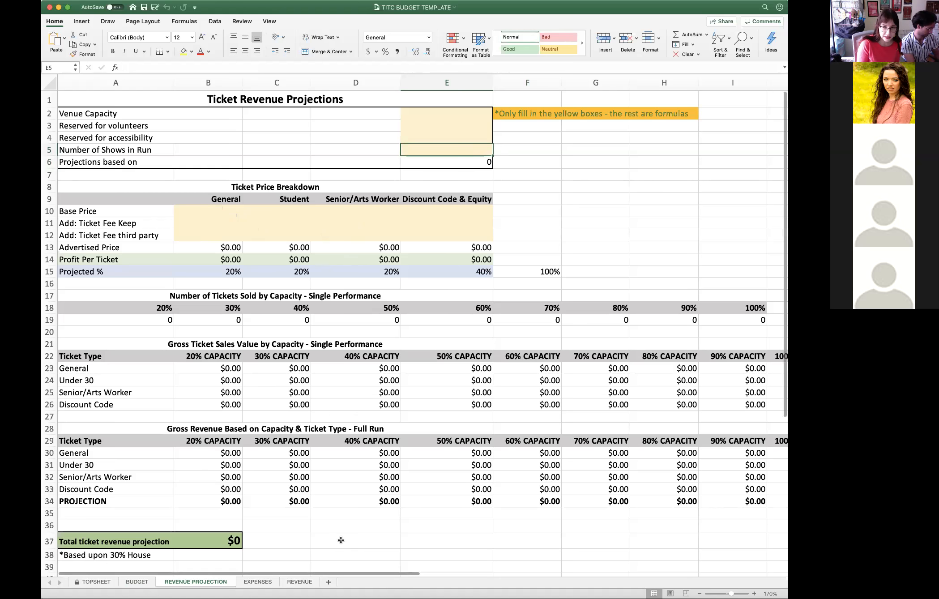
# - Open the EXPENSES sheet and look through the category choices available for the first expense row, without picking one
pyautogui.click(257, 582)
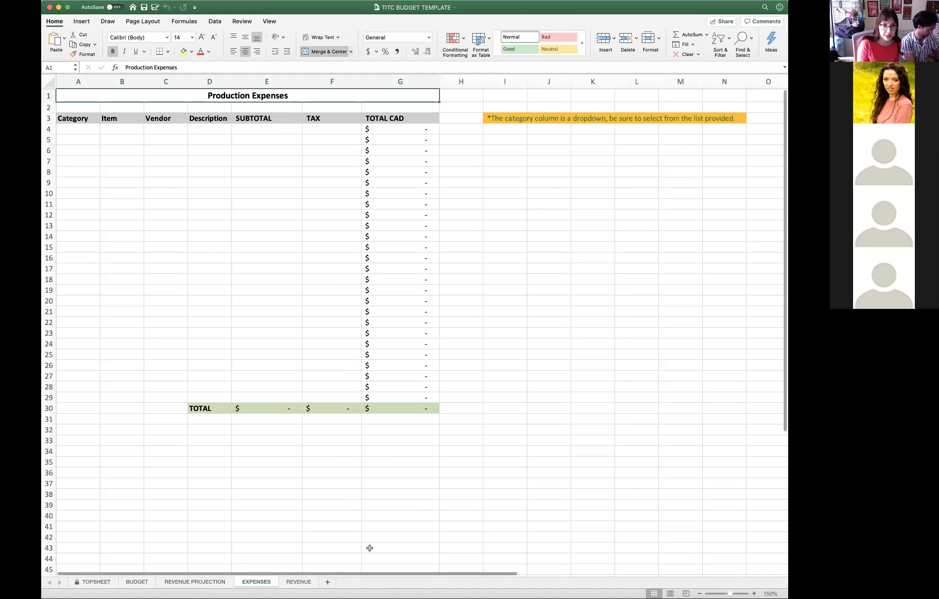
pyautogui.click(92, 130)
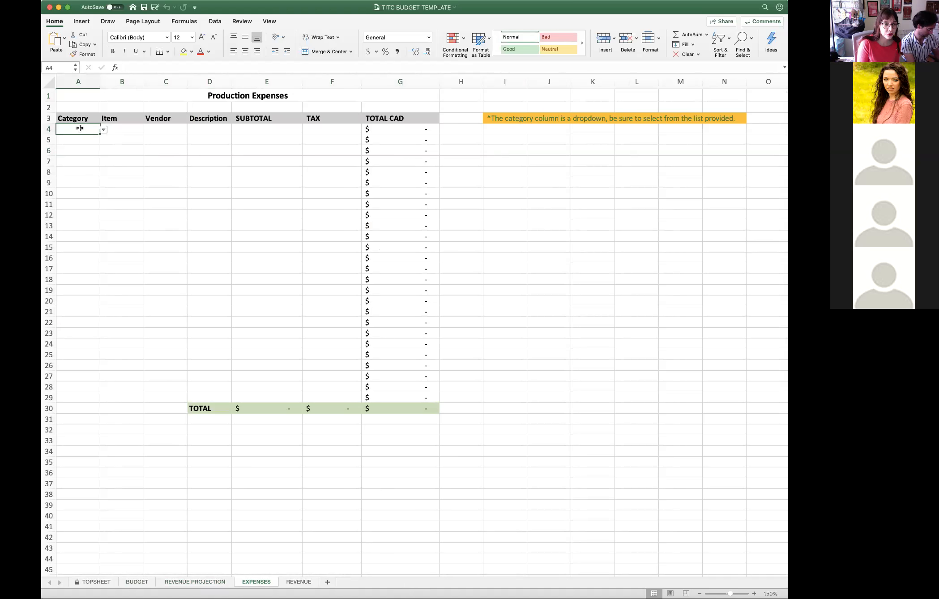
pyautogui.click(103, 130)
pyautogui.scroll(-1, 110, 174)
pyautogui.scroll(-6, 109, 173)
pyautogui.scroll(-8, 106, 185)
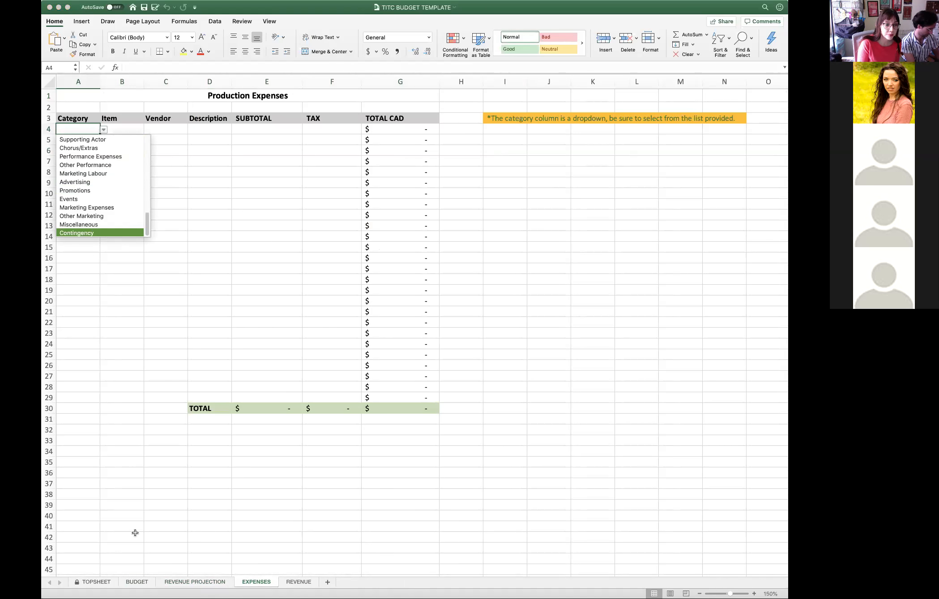
pyautogui.press('Escape')
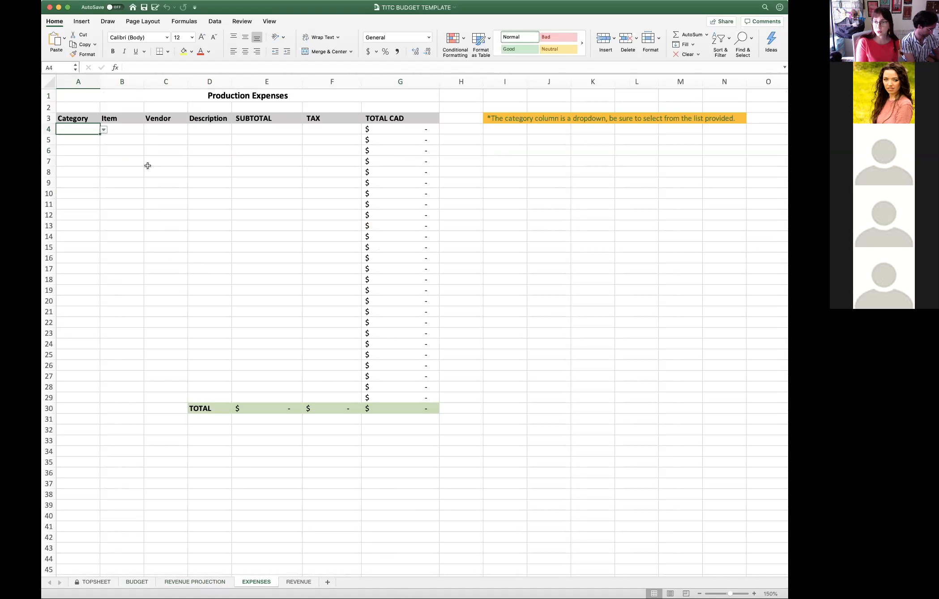
# - Go through the Item, Vendor, Description, SUBTOTAL and TAX entry cells of the first expense row
pyautogui.click(138, 130)
pyautogui.click(176, 132)
pyautogui.click(219, 130)
pyautogui.click(273, 128)
pyautogui.click(337, 129)
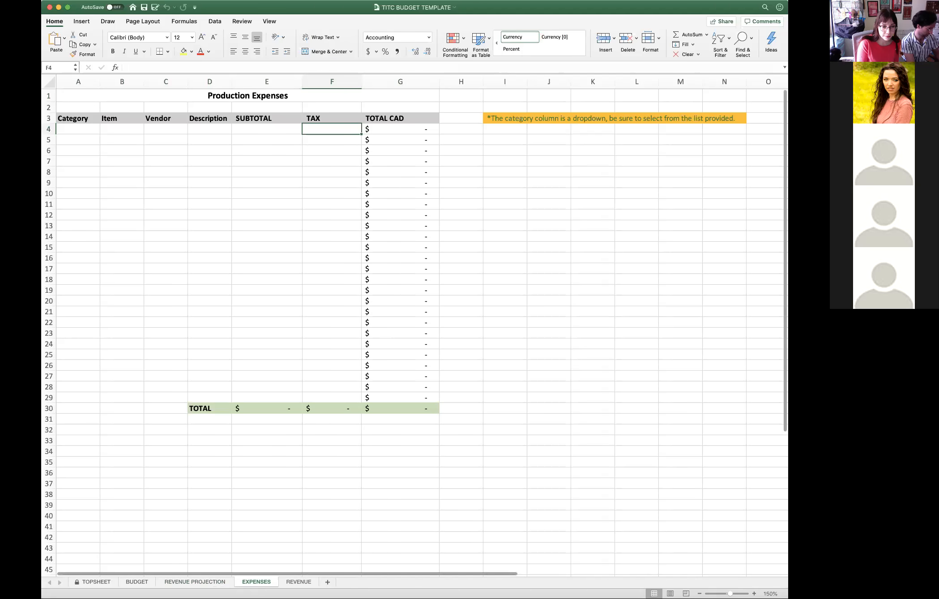
# - Open the REVENUE sheet and go through the entry cells from Category to TAX in its first rows
pyautogui.click(298, 582)
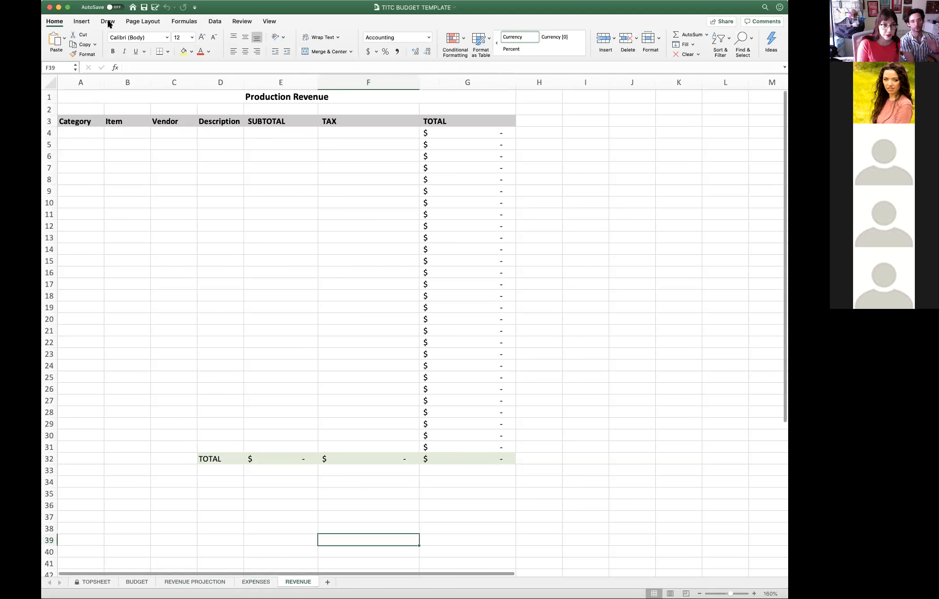
pyautogui.click(93, 133)
pyautogui.click(130, 133)
pyautogui.click(175, 143)
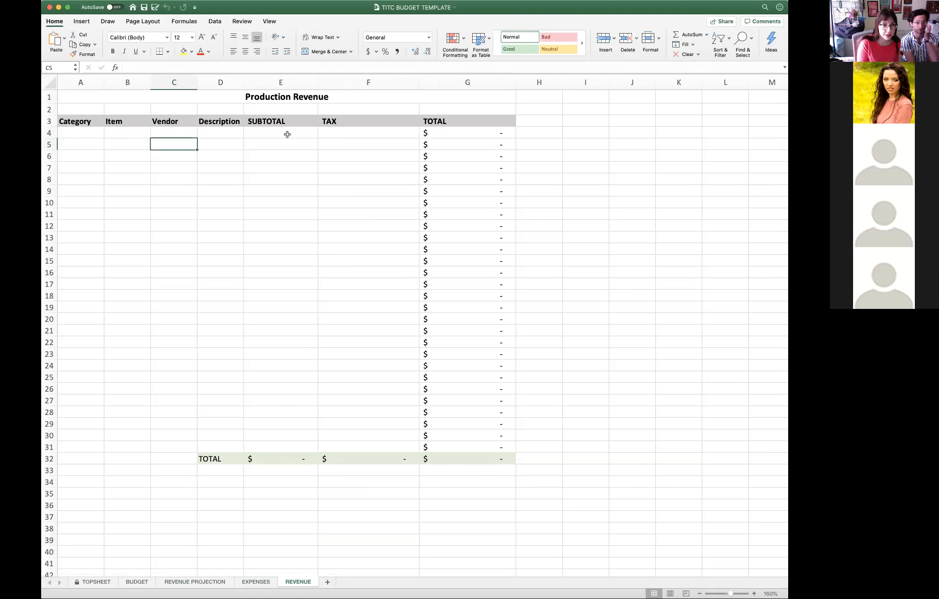
pyautogui.click(217, 133)
pyautogui.click(260, 133)
pyautogui.click(346, 133)
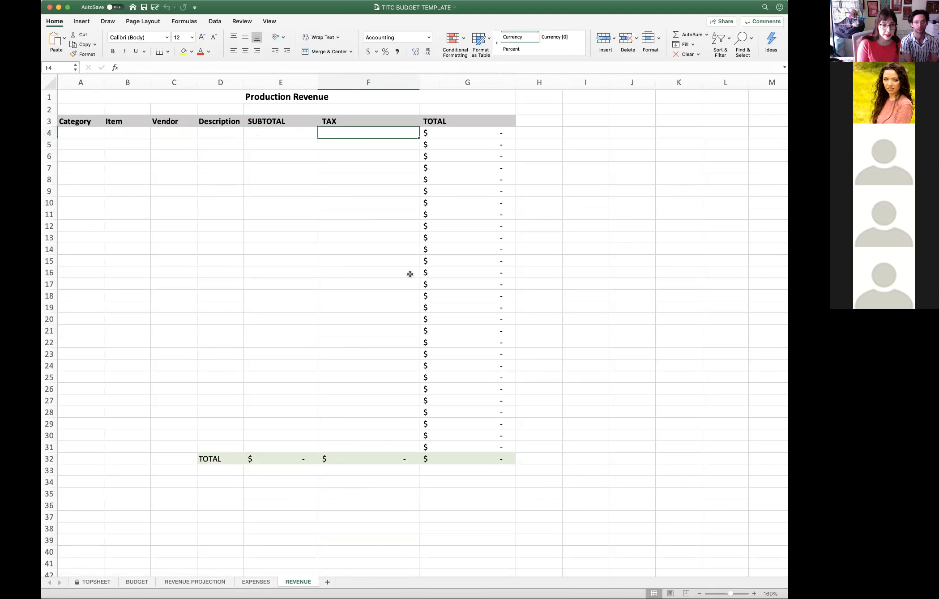
# - Open the BUDGET sheet and look over its sections from Rights/Acquisition to Production Labour
pyautogui.click(137, 582)
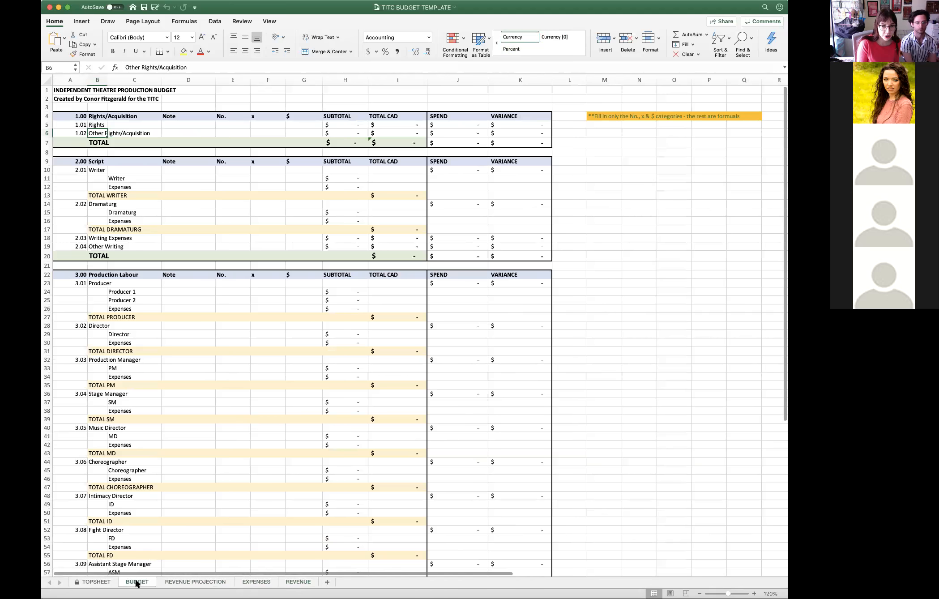
pyautogui.click(197, 94)
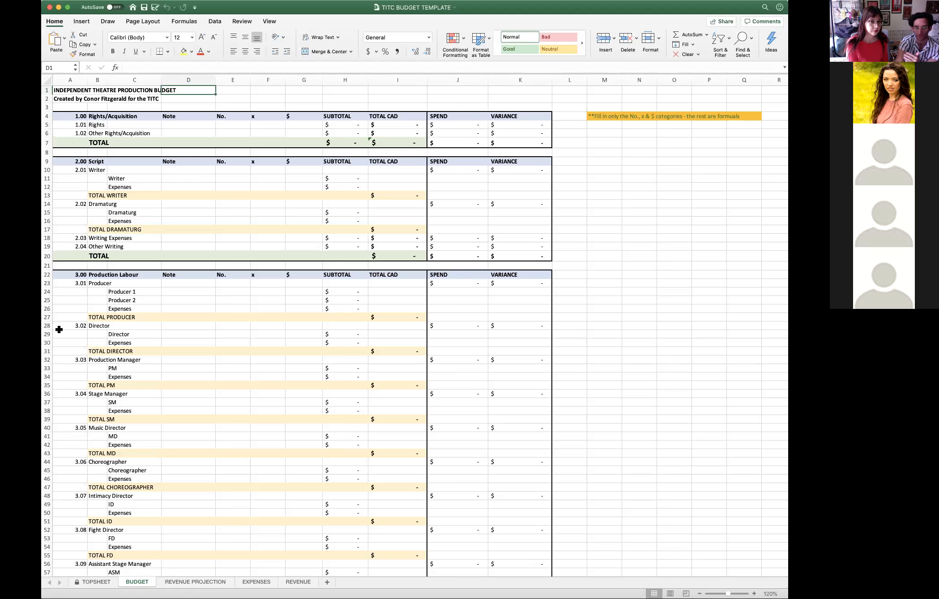
pyautogui.scroll(-2, 65, 352)
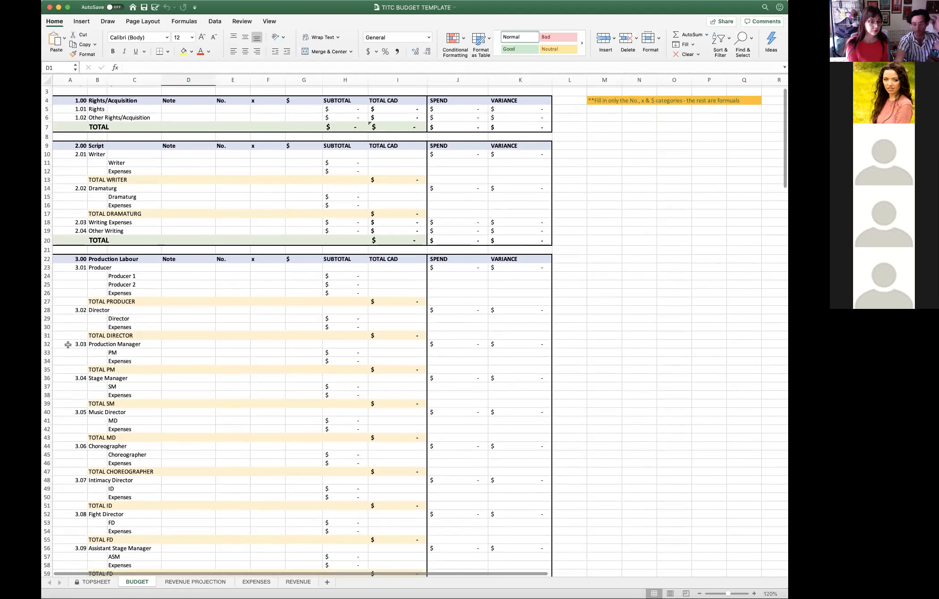
pyautogui.scroll(-1, 75, 349)
pyautogui.scroll(-6, 72, 352)
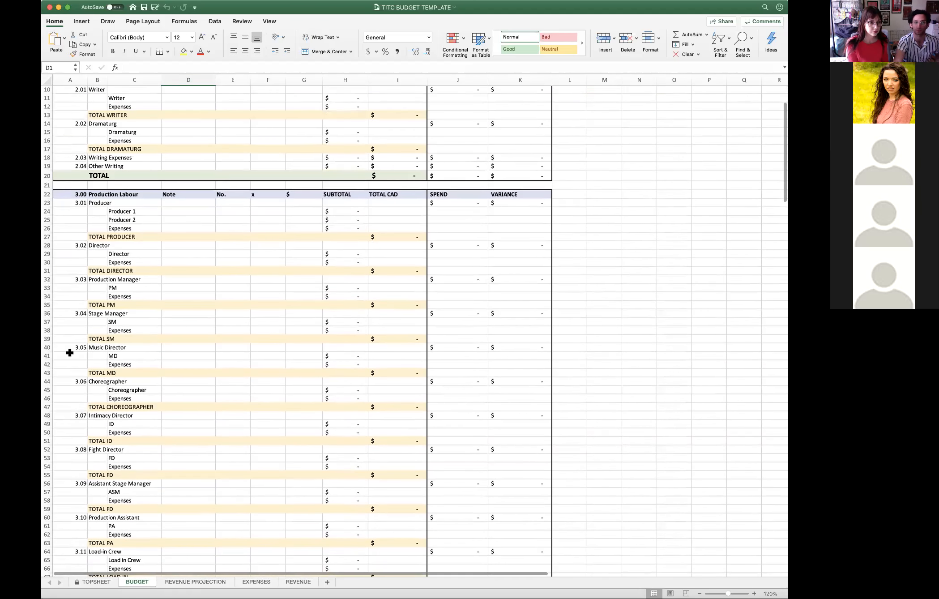
pyautogui.scroll(9, 90, 316)
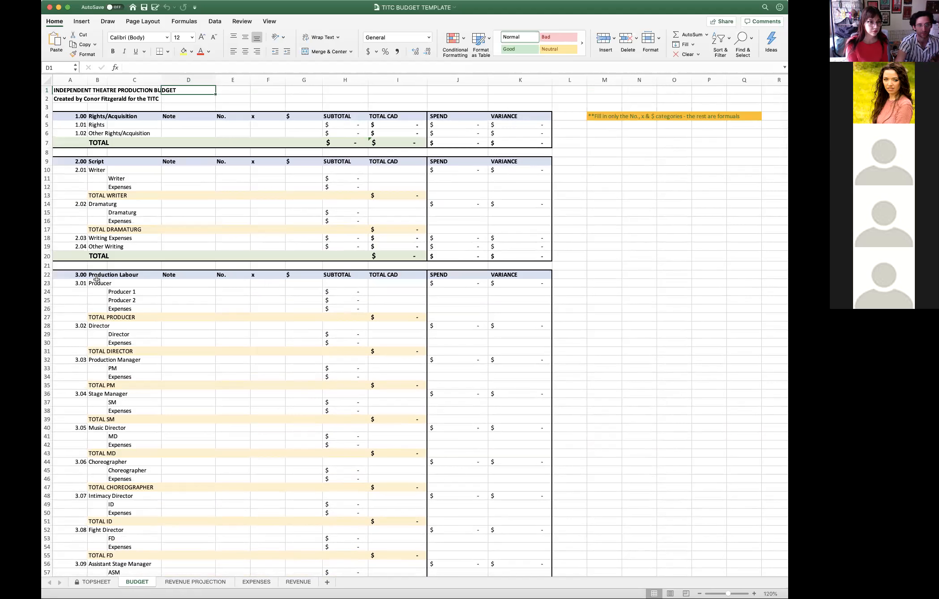
# - Go through the main line items in column B, from Writer and Dramaturg to Producer, Director and Production Manager
pyautogui.click(96, 170)
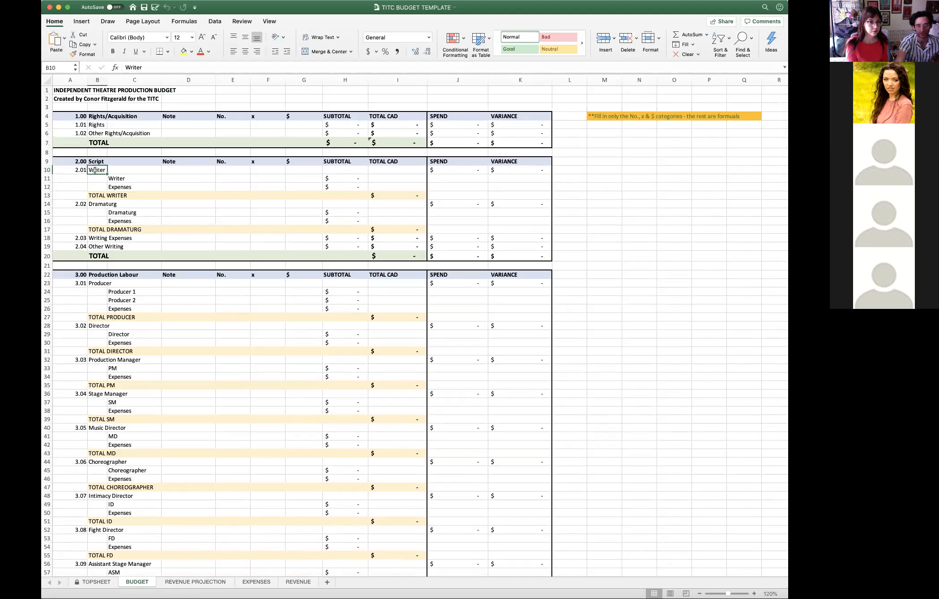
pyautogui.click(97, 204)
pyautogui.click(98, 170)
pyautogui.click(98, 204)
pyautogui.click(97, 283)
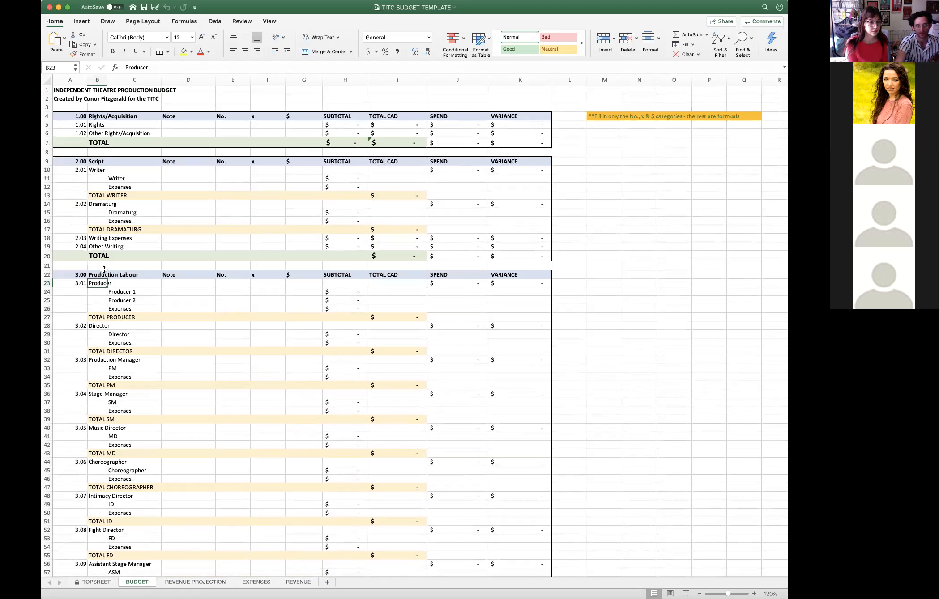
pyautogui.click(95, 82)
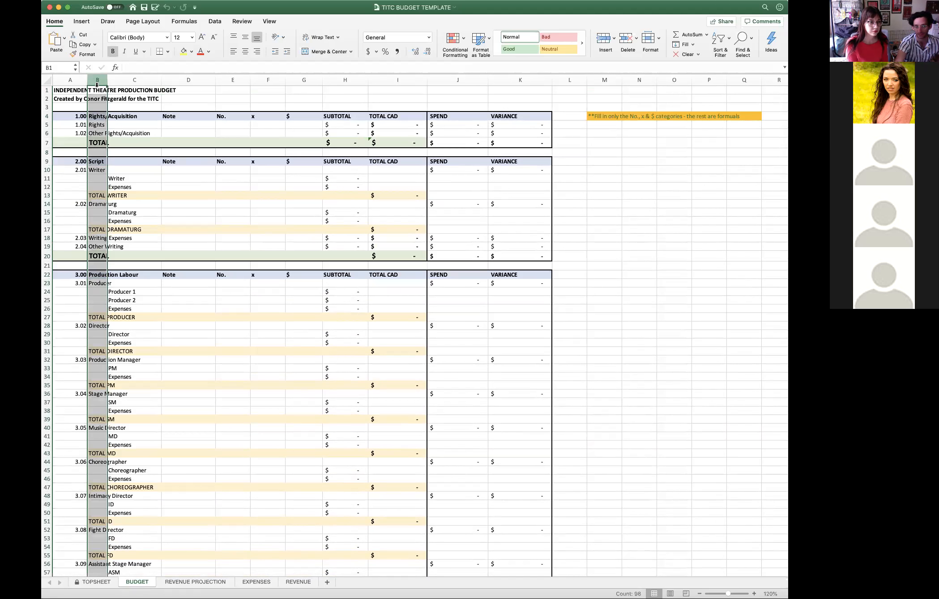
pyautogui.click(98, 170)
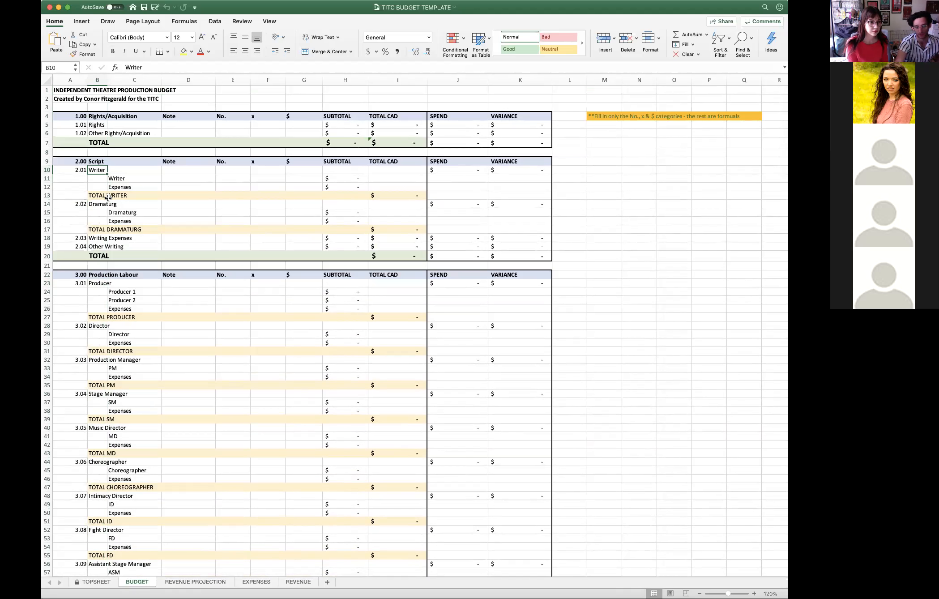
pyautogui.click(95, 204)
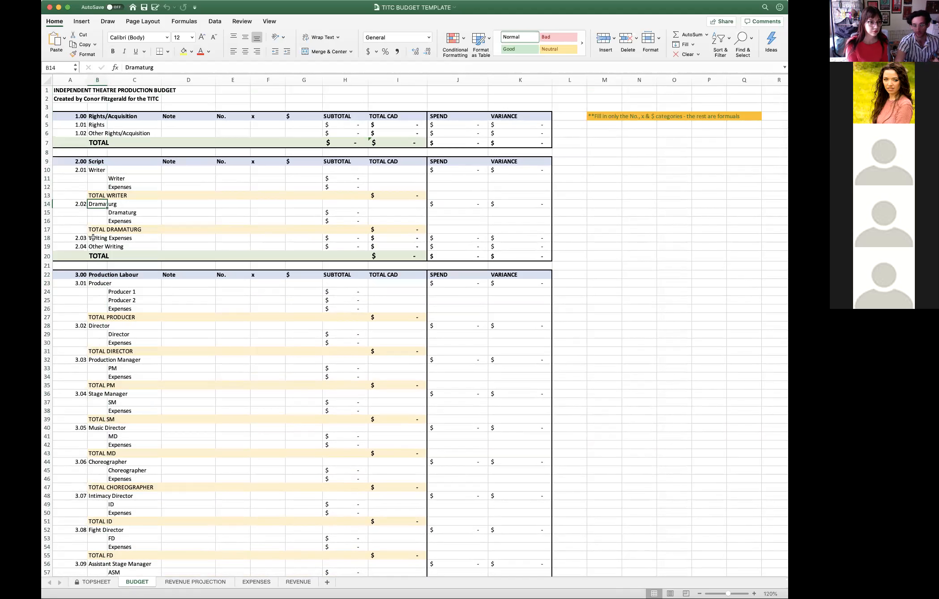
pyautogui.click(99, 283)
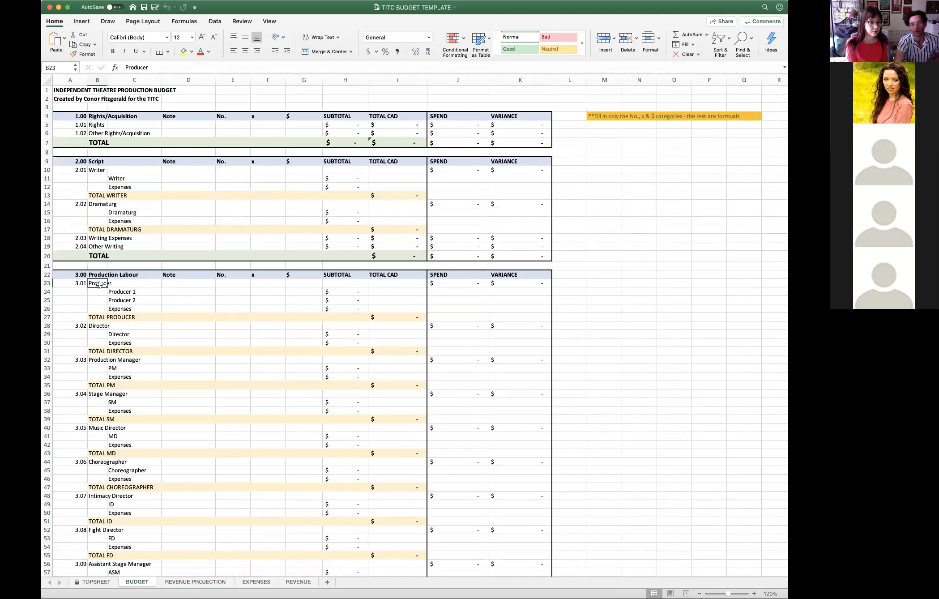
pyautogui.click(96, 325)
pyautogui.click(94, 359)
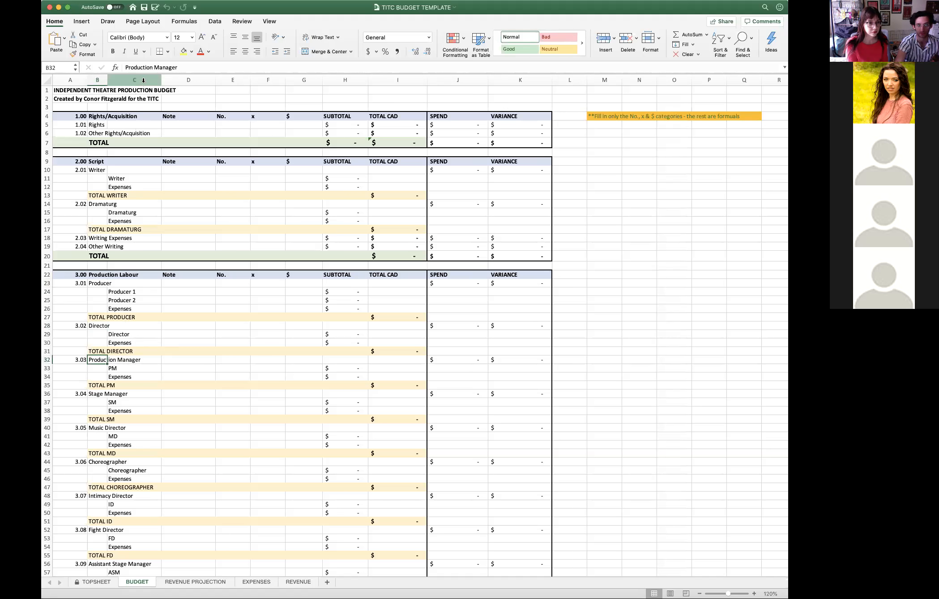
# - Go through the sub-items in column C, including Writer, Dramaturg and Producer 1
pyautogui.click(143, 80)
pyautogui.click(125, 178)
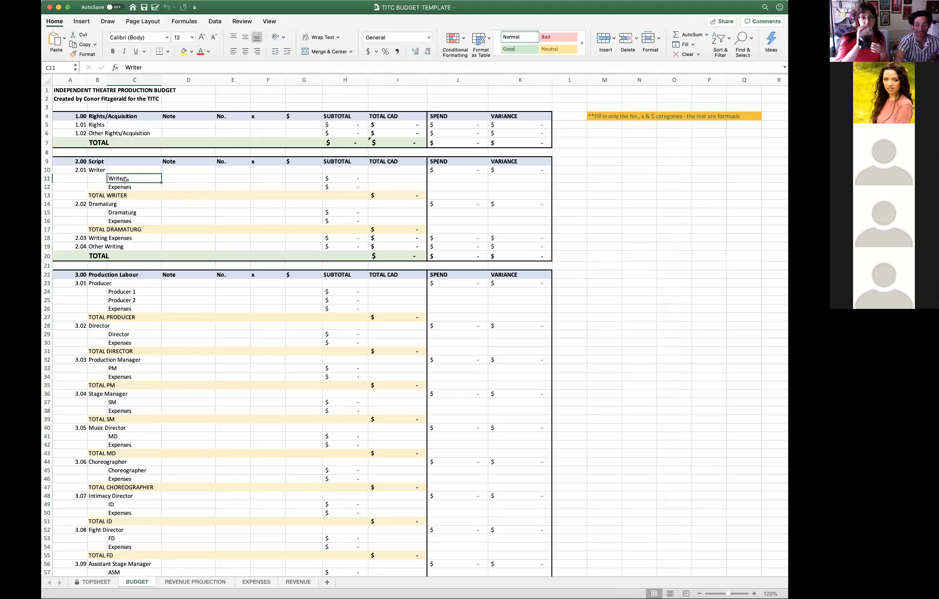
pyautogui.click(137, 291)
pyautogui.click(128, 212)
pyautogui.click(136, 292)
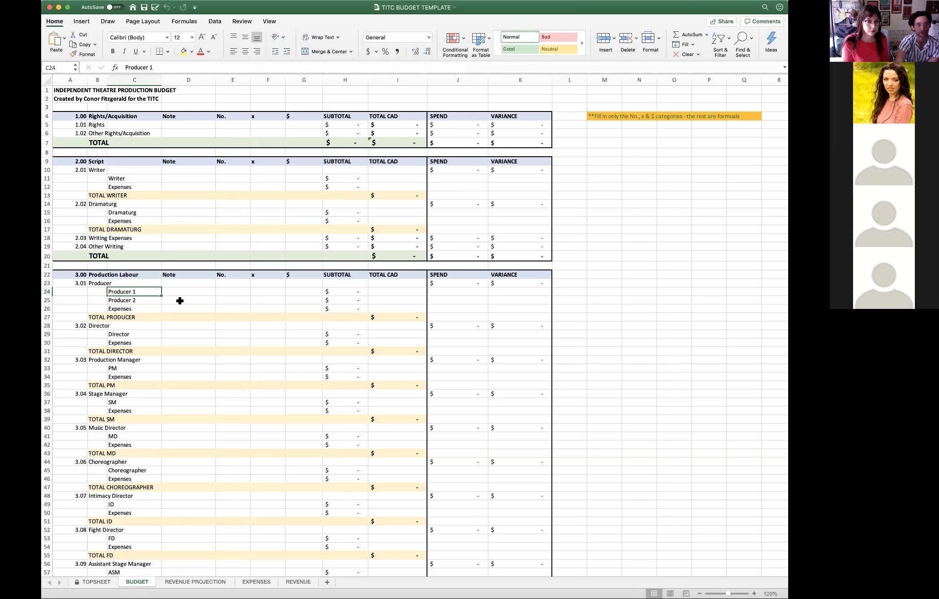
# - Go through the Note column, followed by the No., x and $ columns and their headers in the Rights/Acquisition section
pyautogui.click(190, 81)
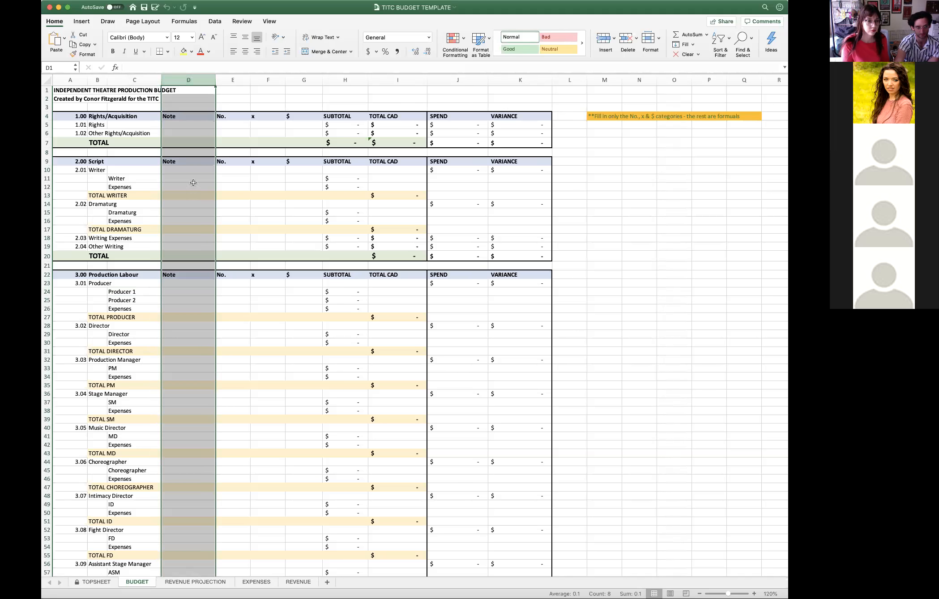
pyautogui.click(173, 181)
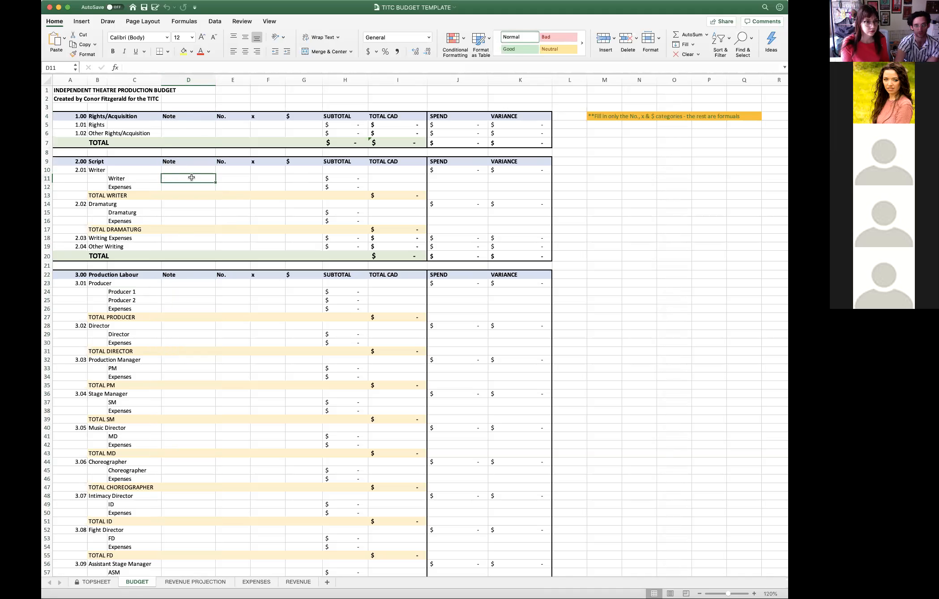
pyautogui.click(237, 79)
pyautogui.moveTo(237, 79); pyautogui.dragTo(291, 81)
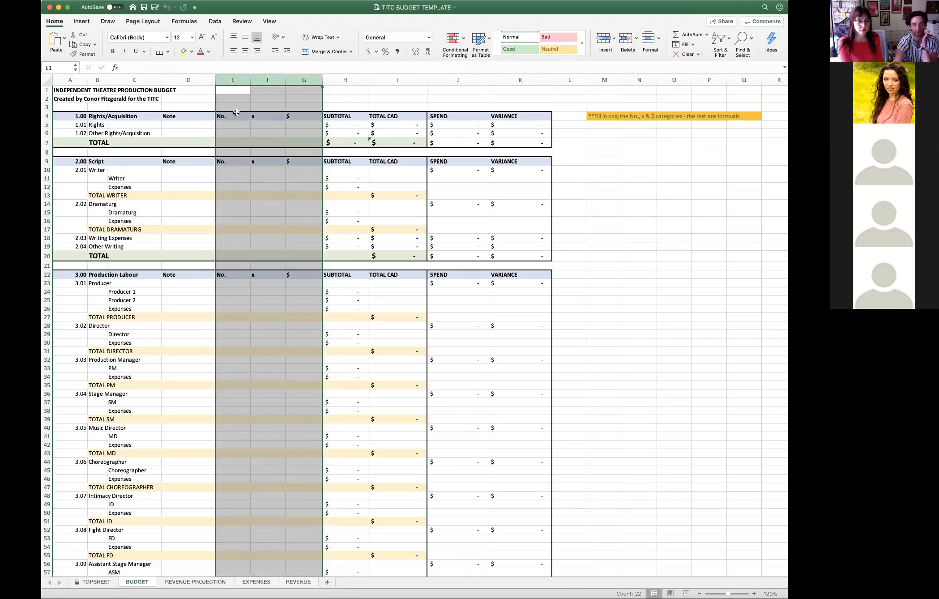
pyautogui.click(235, 117)
pyautogui.click(269, 117)
pyautogui.click(296, 115)
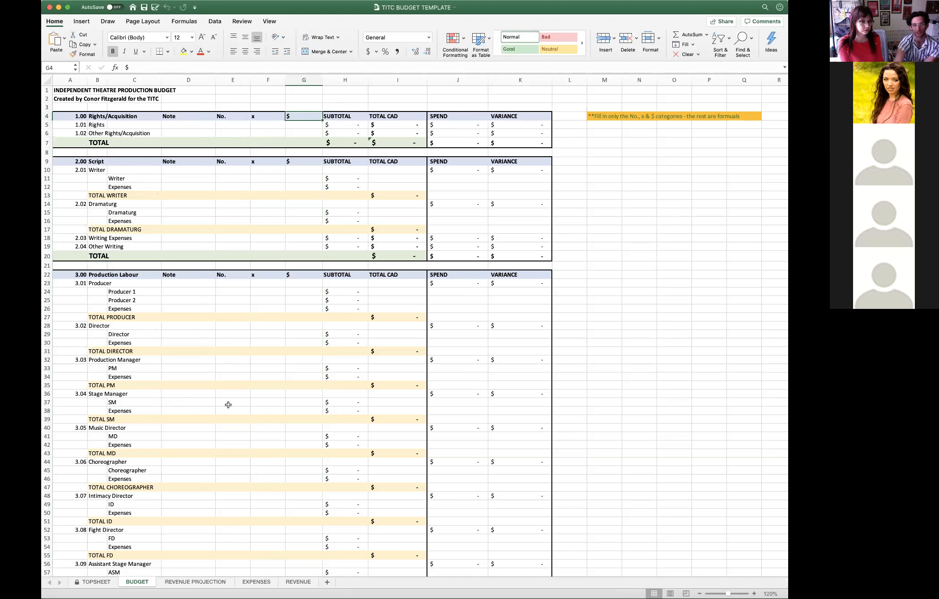
# - Examine the Stage Manager's No. cell, the No. column, the sub-item column C and the x column, without entering anything
pyautogui.click(229, 404)
pyautogui.doubleClick(227, 405)
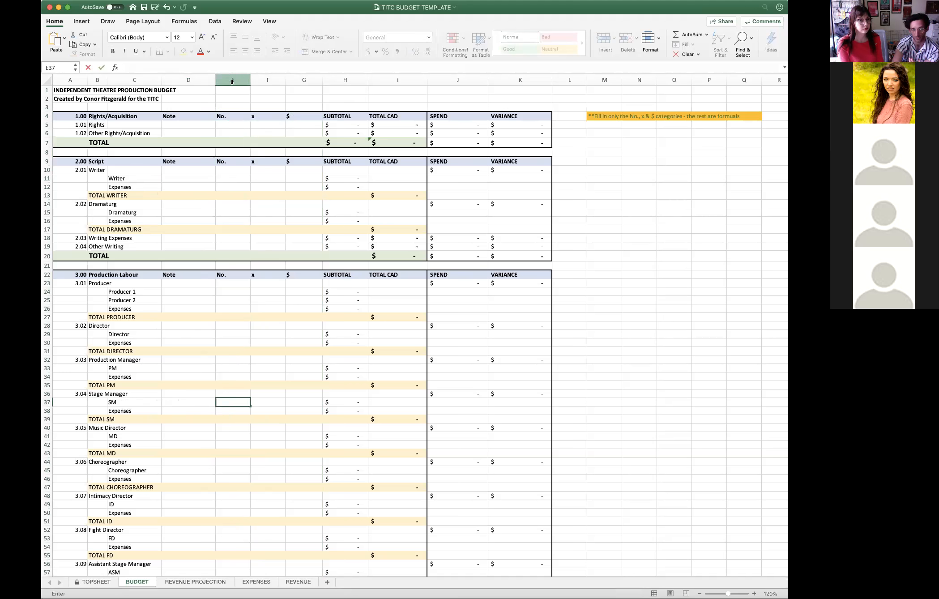
pyautogui.click(232, 81)
pyautogui.click(138, 81)
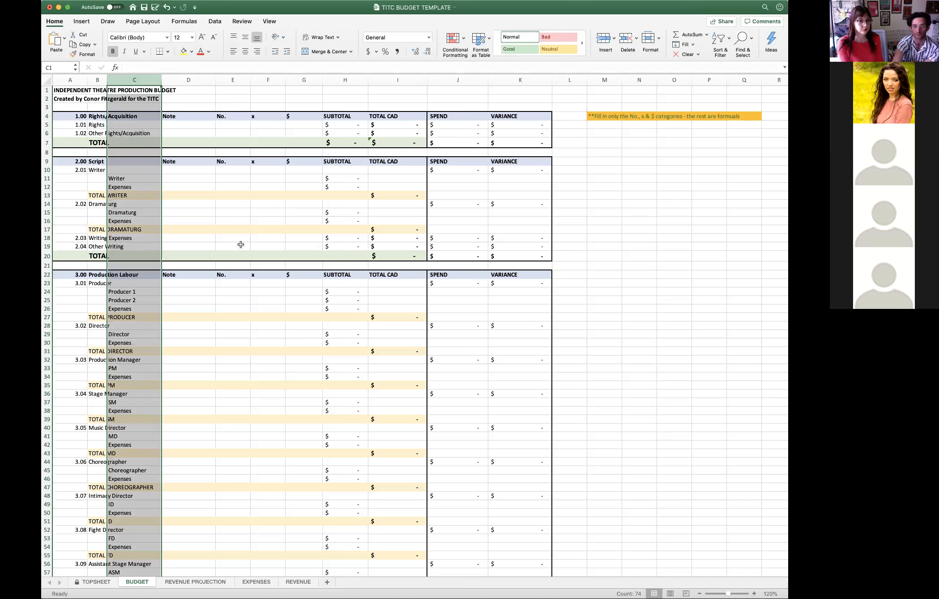
pyautogui.click(258, 116)
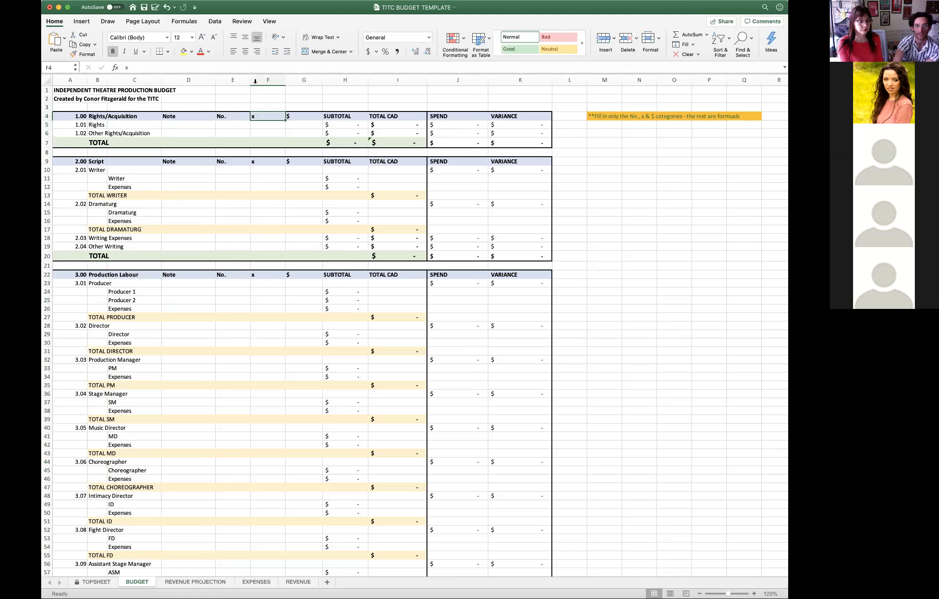
pyautogui.click(263, 79)
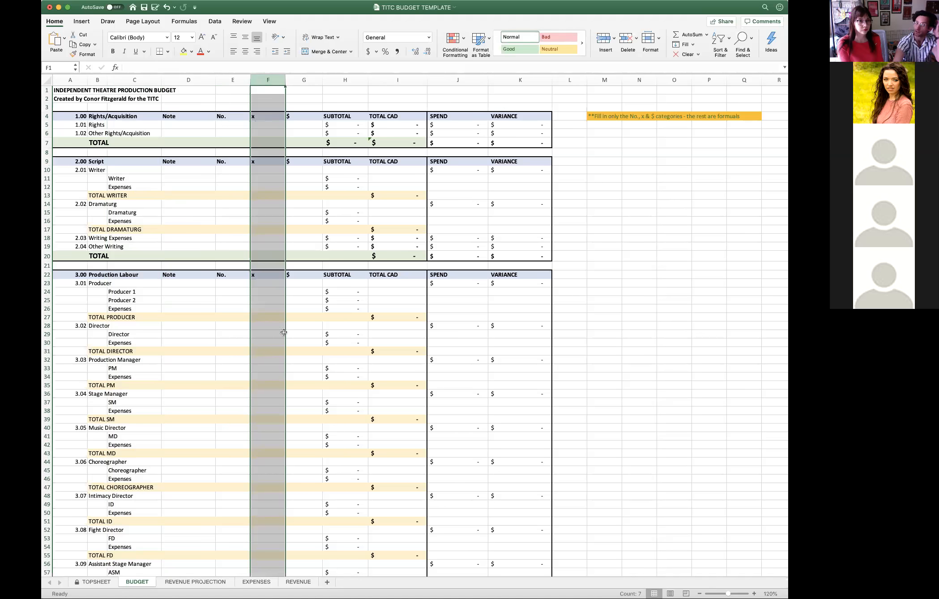
pyautogui.click(281, 325)
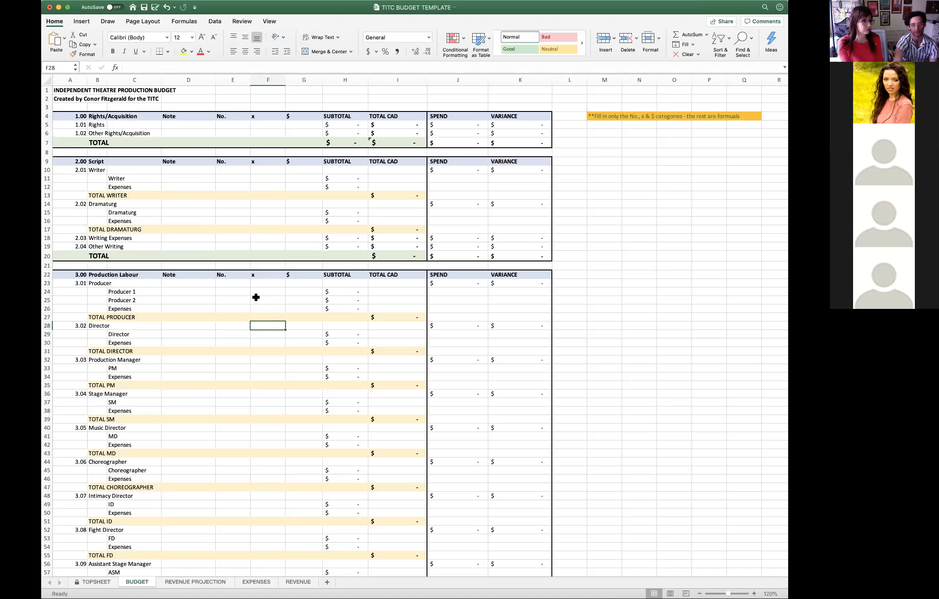
# - Look through the budget sections from Production Labour through Design Labour and Production & Design to Performance, and return to Production Labour
pyautogui.scroll(-3, 253, 380)
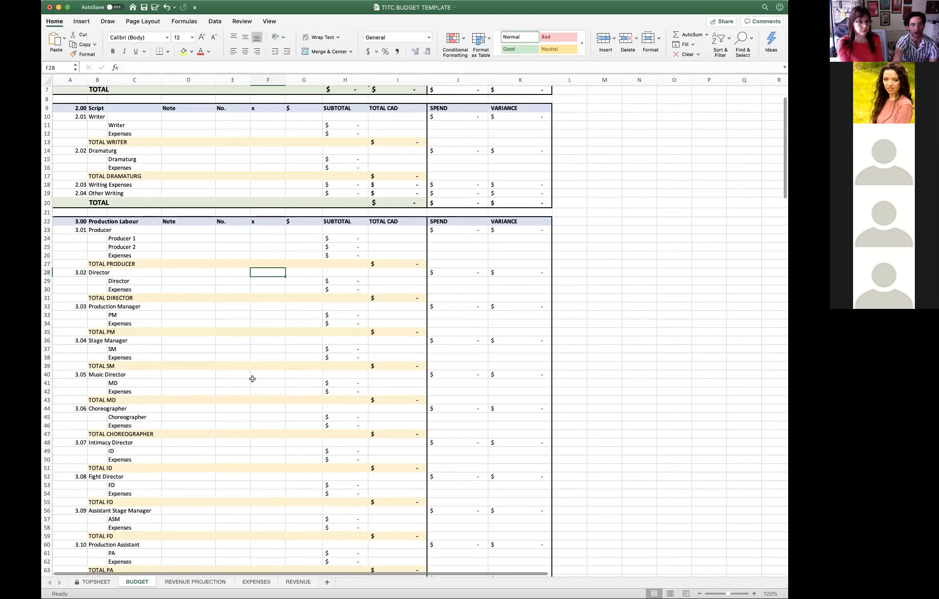
pyautogui.scroll(-10, 253, 380)
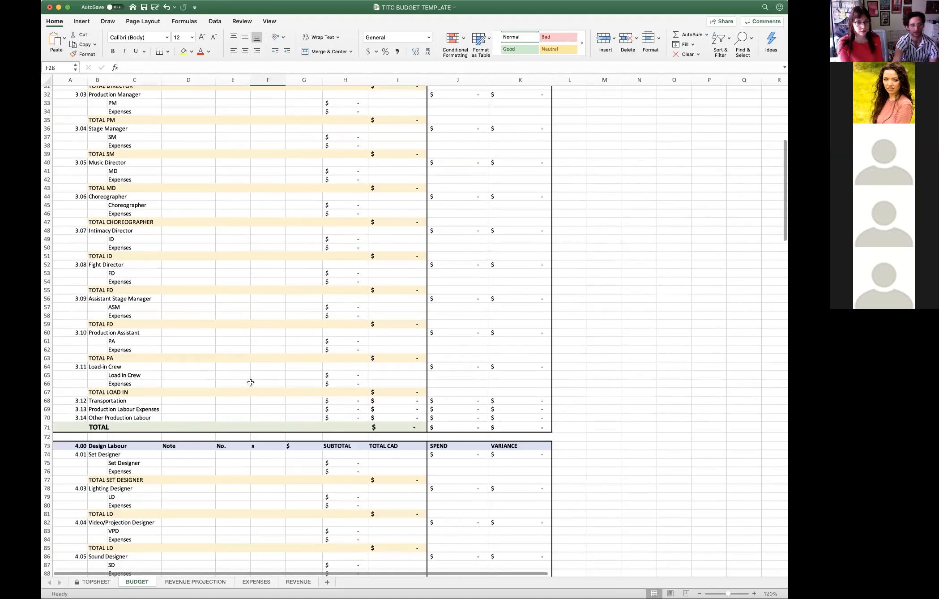
pyautogui.scroll(-7, 251, 382)
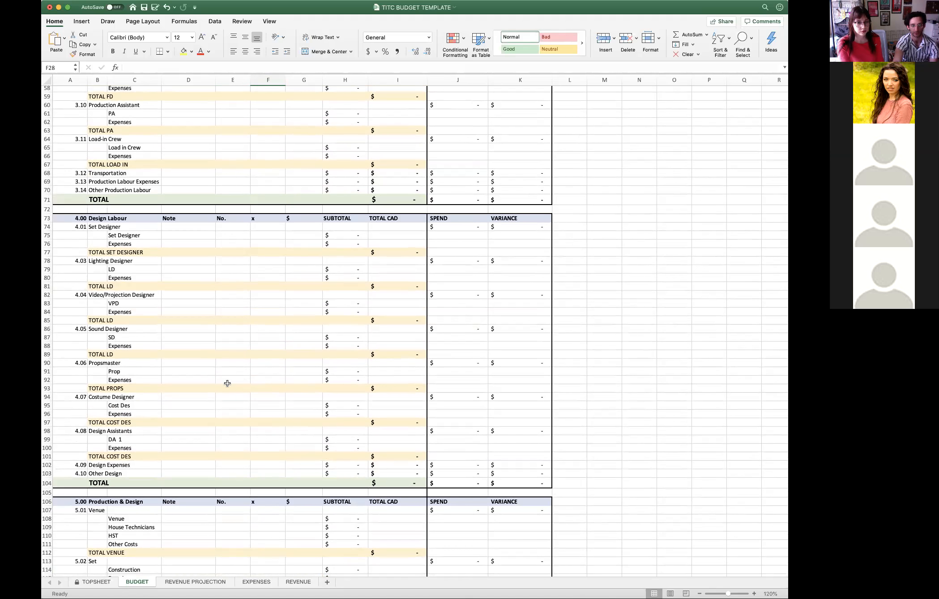
pyautogui.scroll(-7, 227, 383)
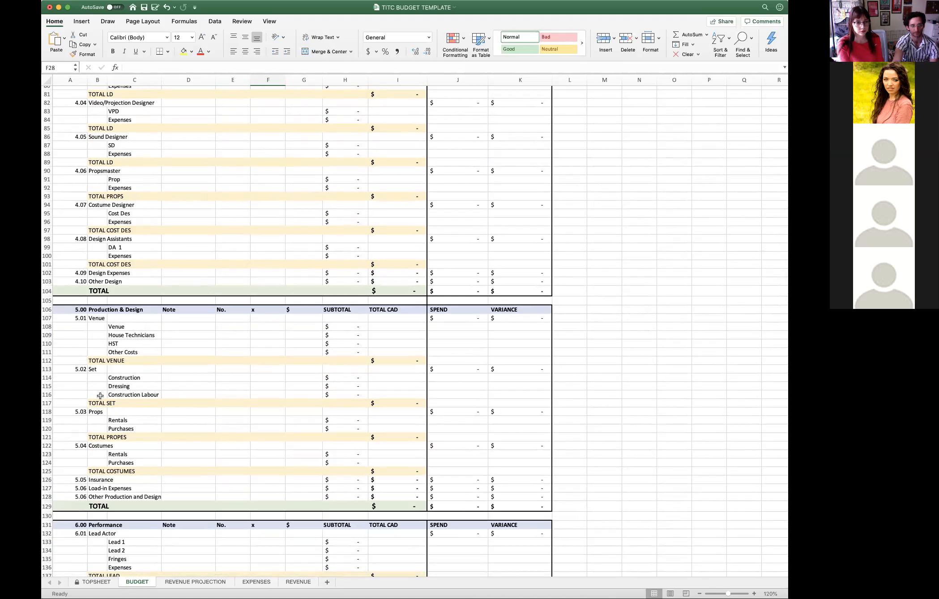
pyautogui.scroll(-2, 99, 397)
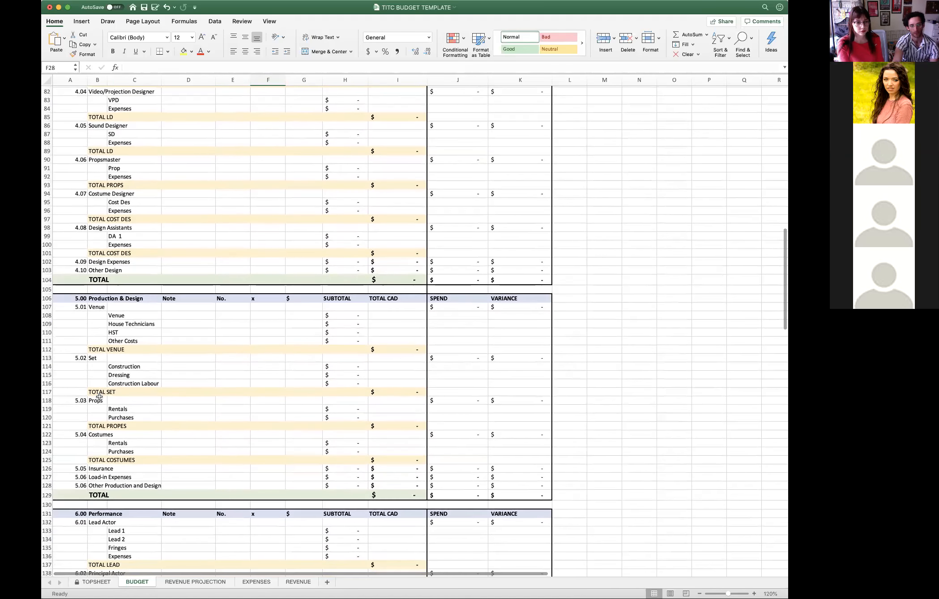
pyautogui.scroll(-7, 99, 397)
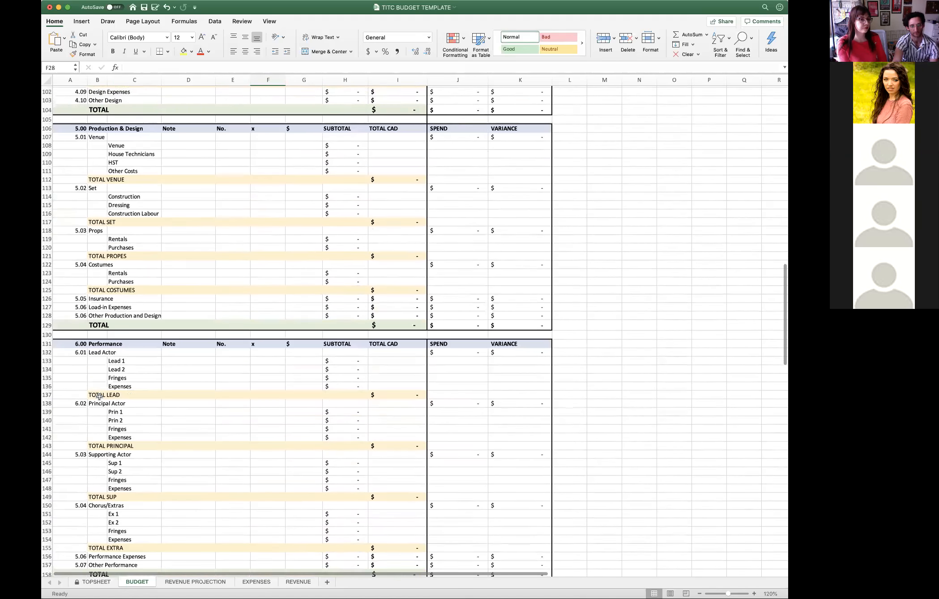
pyautogui.scroll(20, 99, 396)
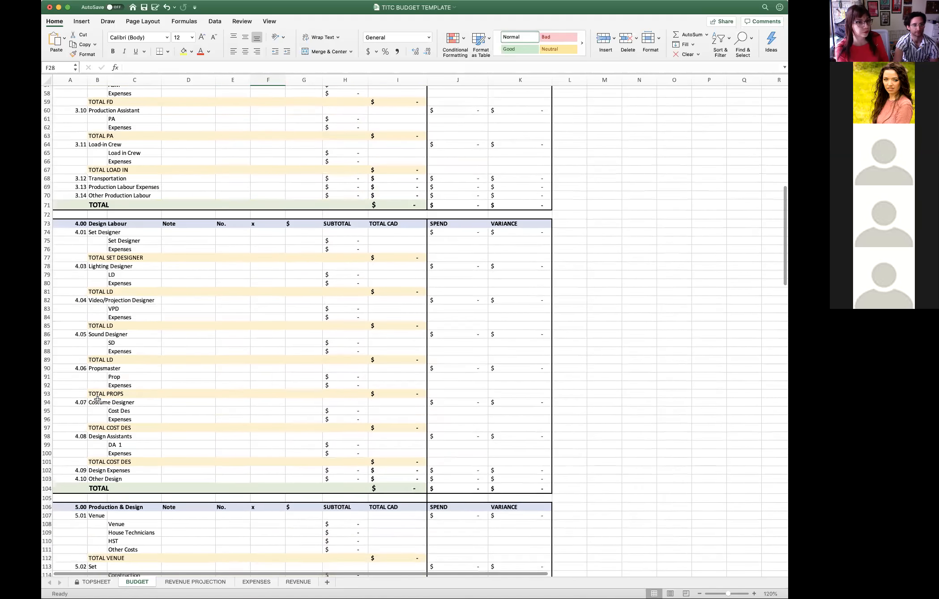
pyautogui.scroll(10, 98, 399)
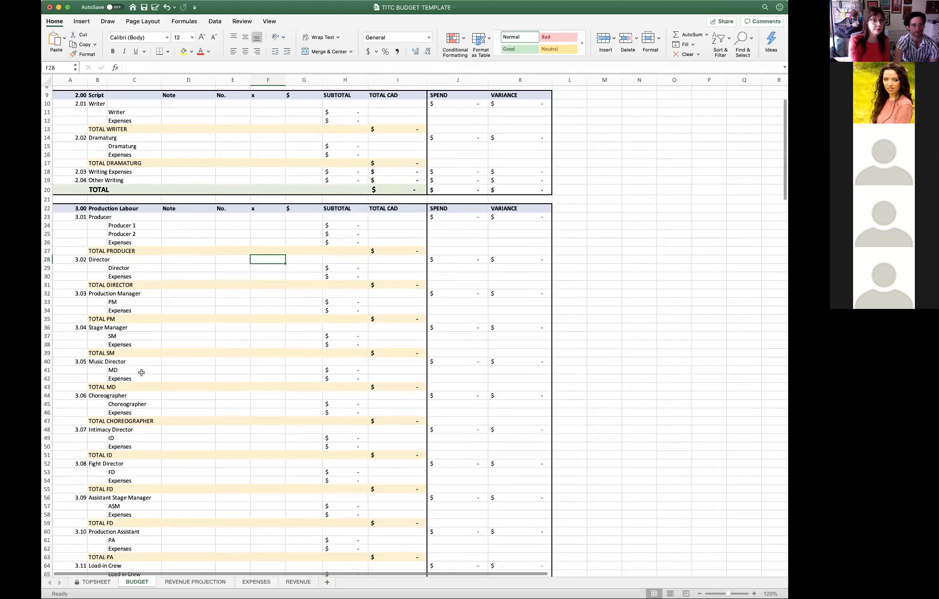
# - Fill in the SM row under Stage Manager with 1 for No. and 8 for x
pyautogui.click(227, 334)
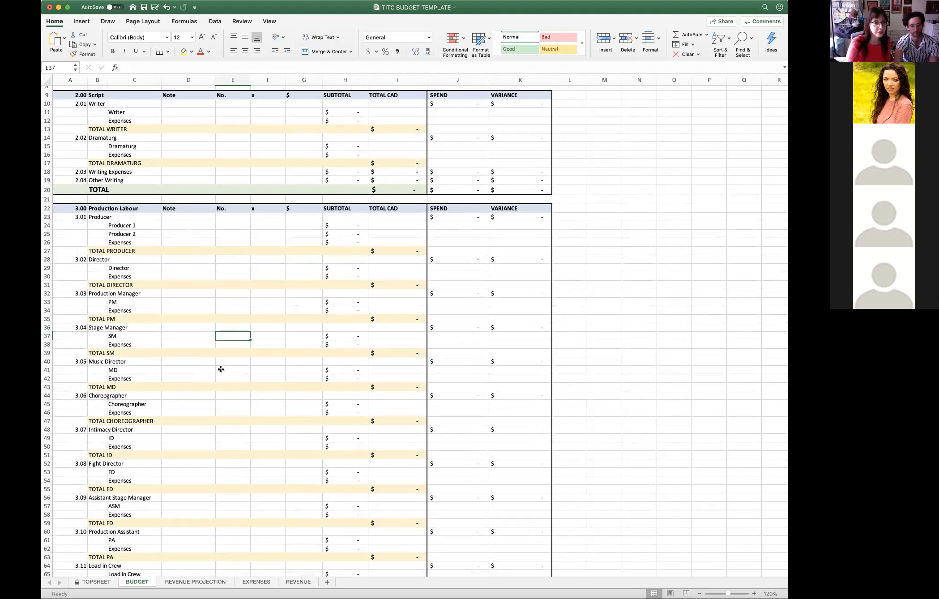
pyautogui.write('1')
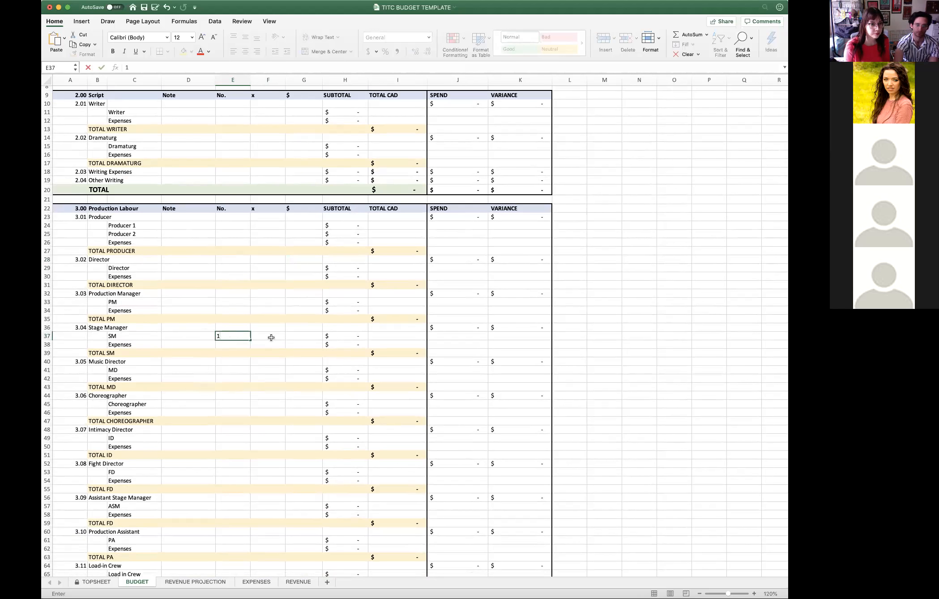
pyautogui.press('Tab')
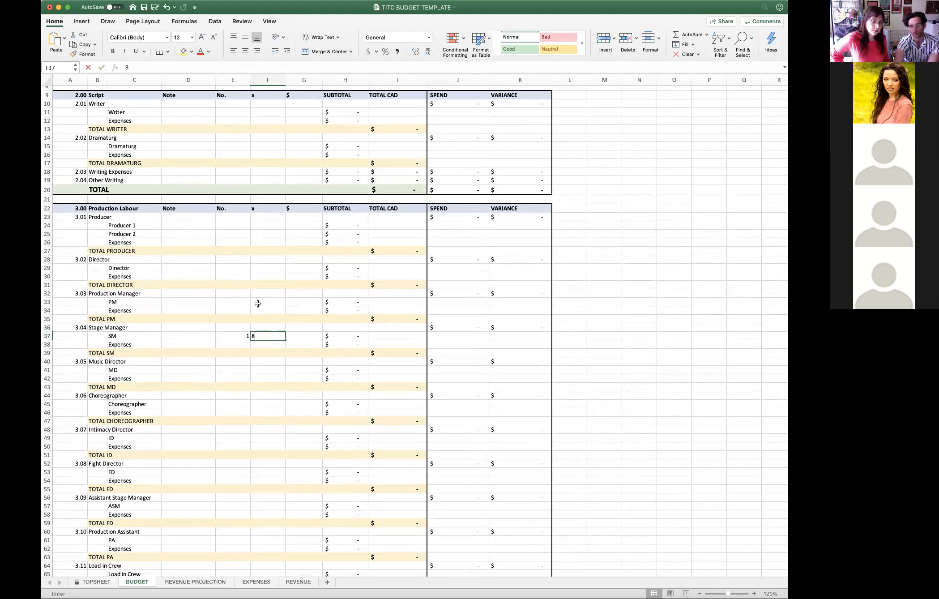
pyautogui.write('8')
pyautogui.click(290, 367)
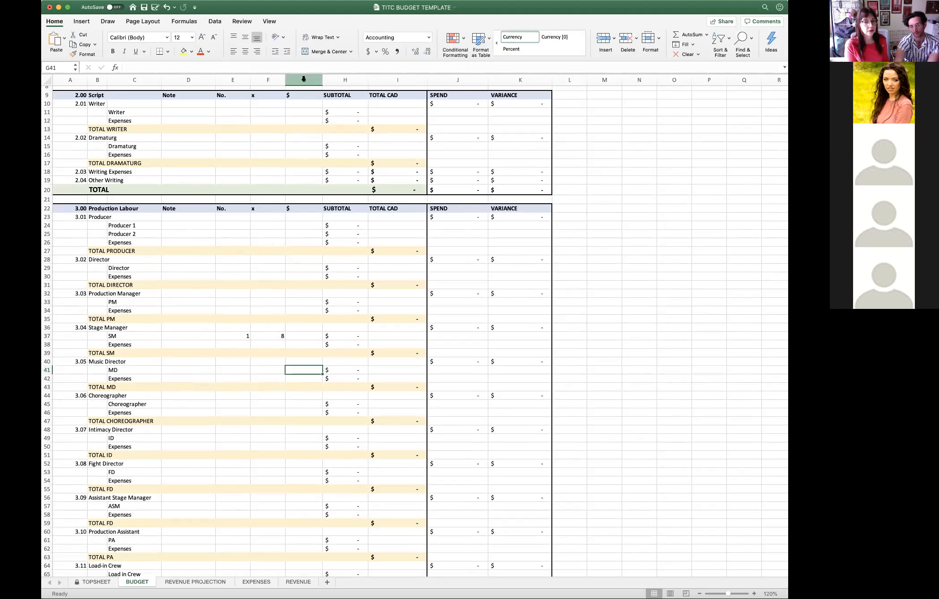
# - Enter a $ rate of 100 in the SM row under Stage Manager
pyautogui.click(307, 335)
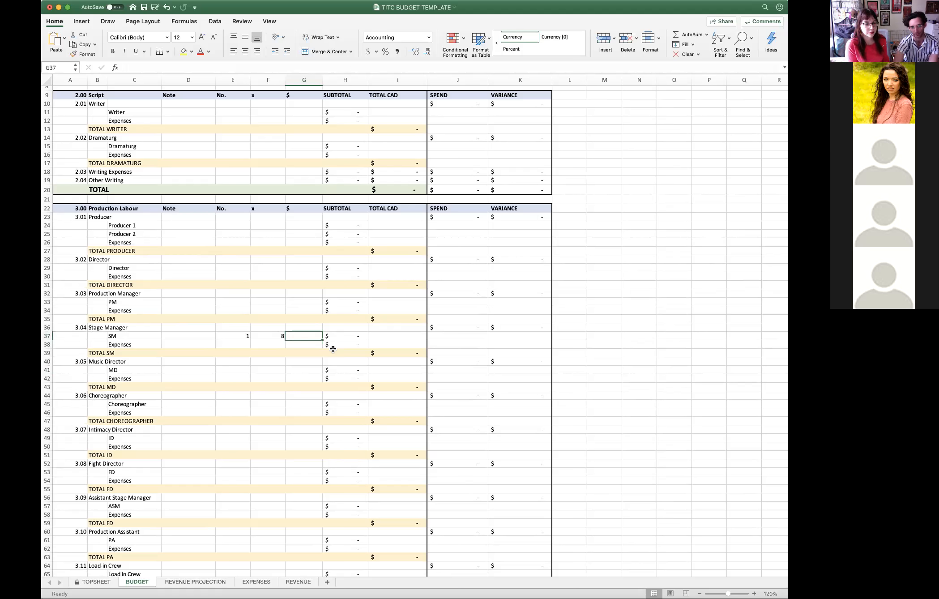
pyautogui.write('100')
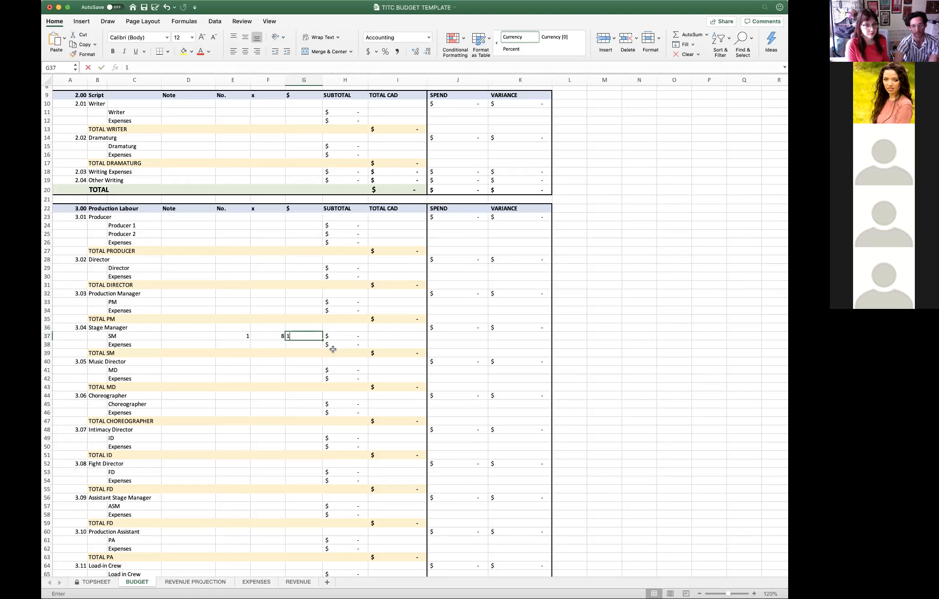
pyautogui.press('Return')
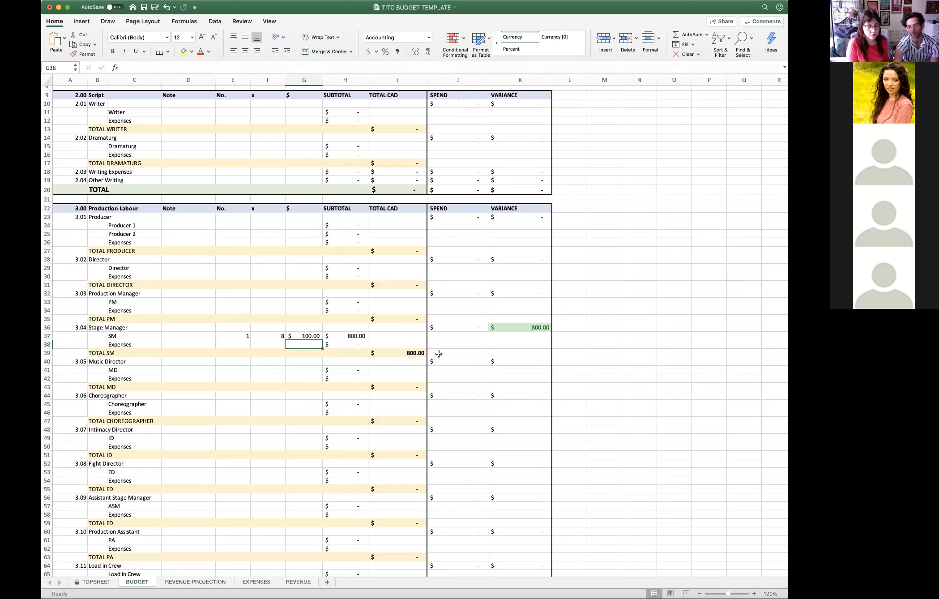
# - On the EXPENSES sheet, set the first expense row's Category to Stage Manager from its list
pyautogui.scroll(-1, 436, 354)
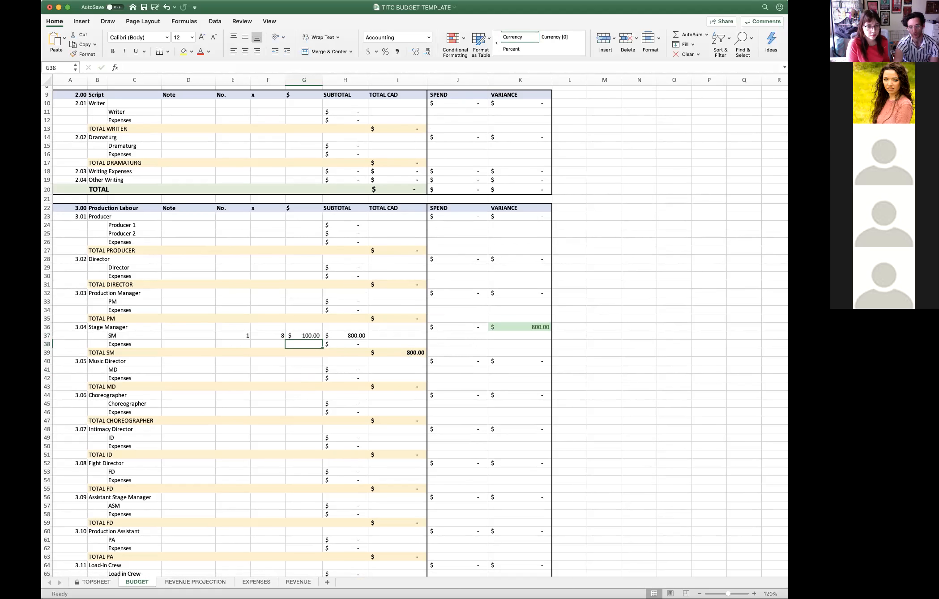
pyautogui.click(257, 582)
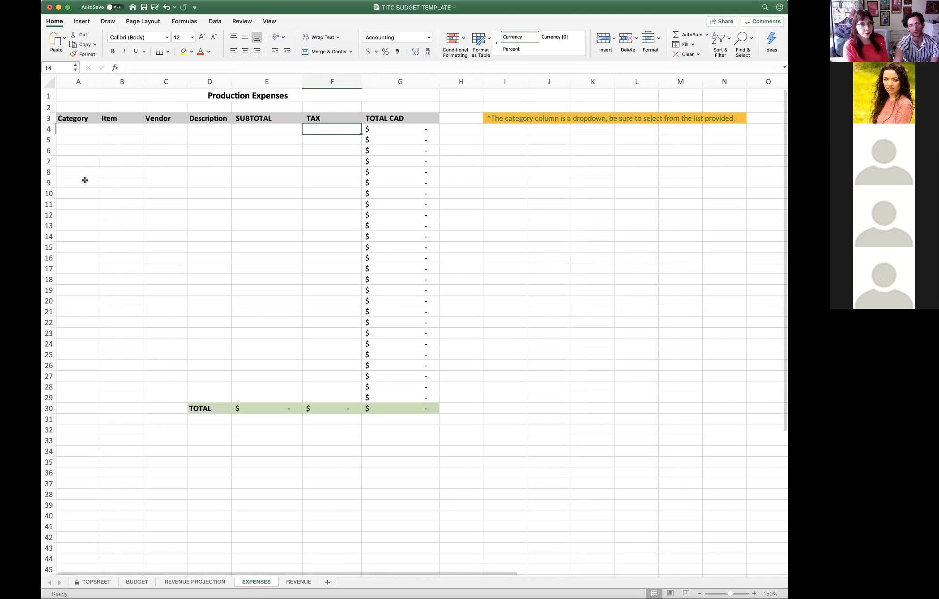
pyautogui.click(83, 130)
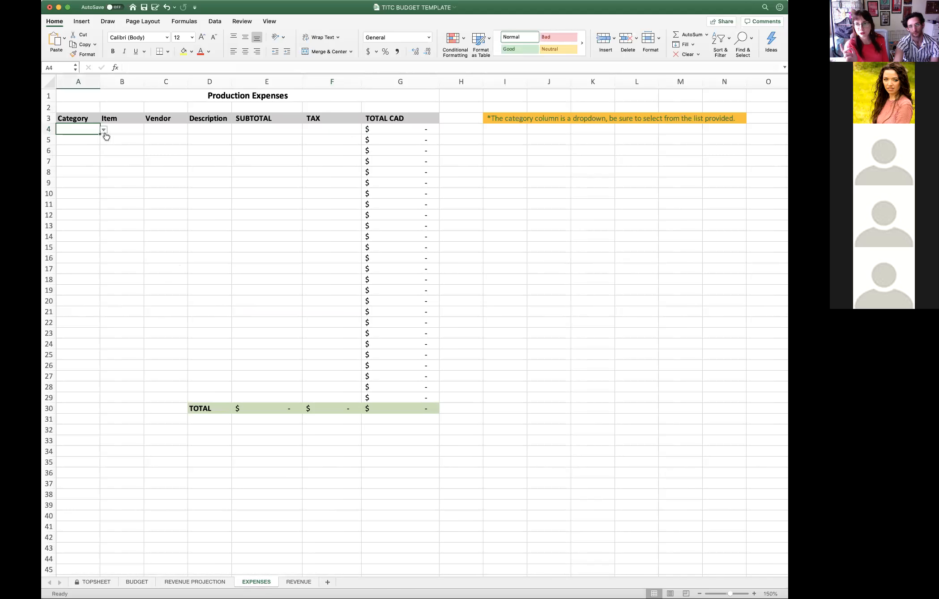
pyautogui.click(104, 130)
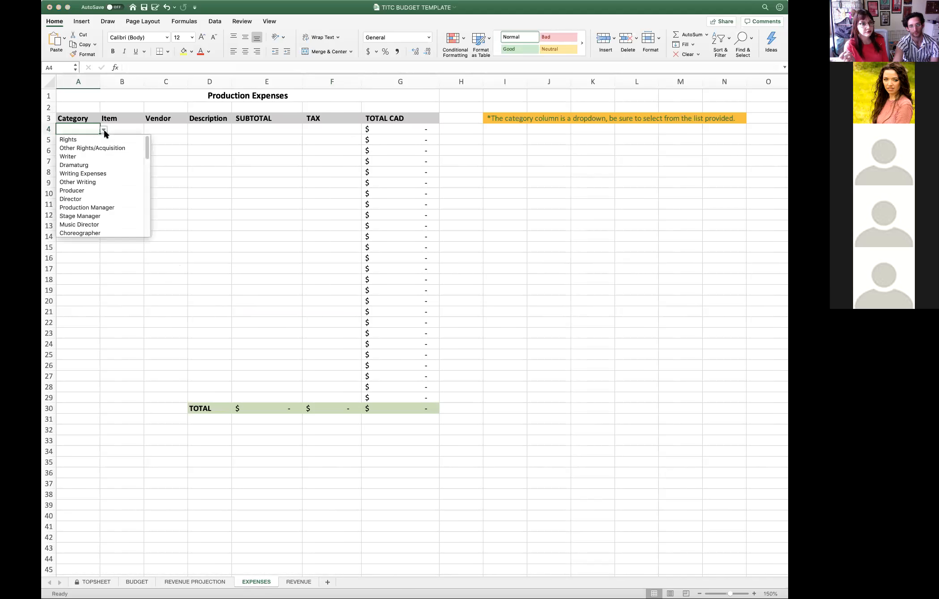
pyautogui.click(104, 130)
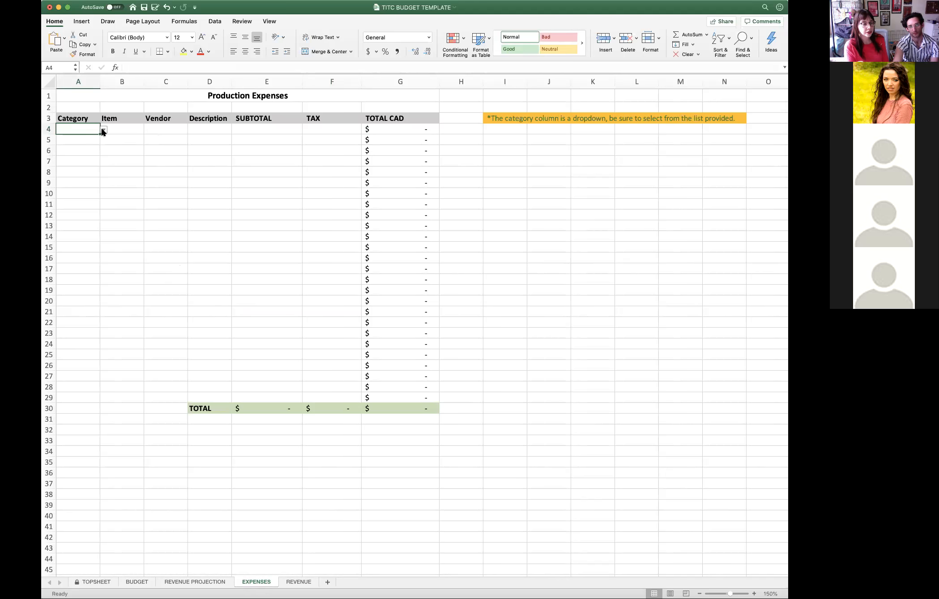
pyautogui.click(104, 130)
pyautogui.scroll(-1, 89, 209)
pyautogui.click(89, 208)
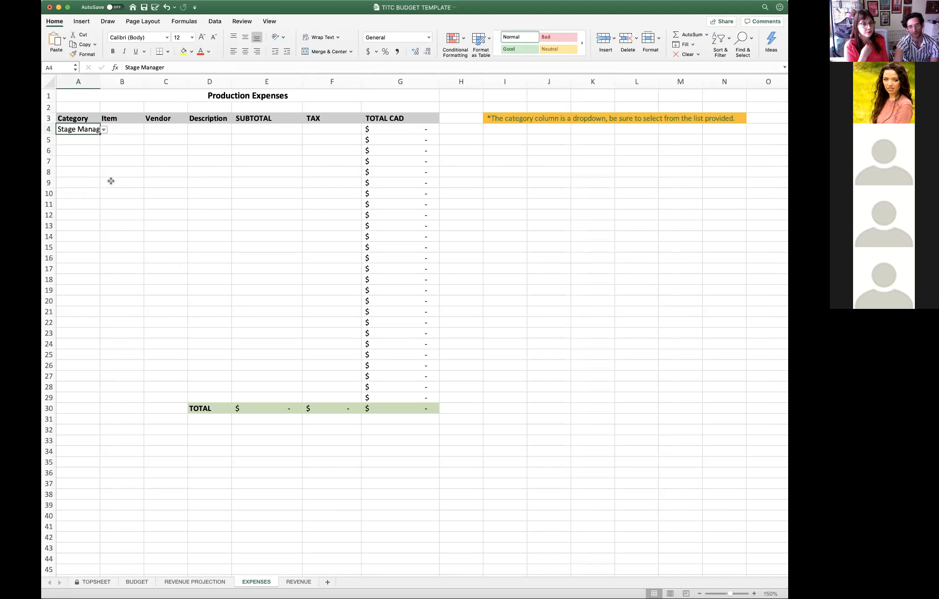
# - Enter Performance 1 Payment as the Item of the first expense row and a person's name as its Vendor
pyautogui.click(130, 130)
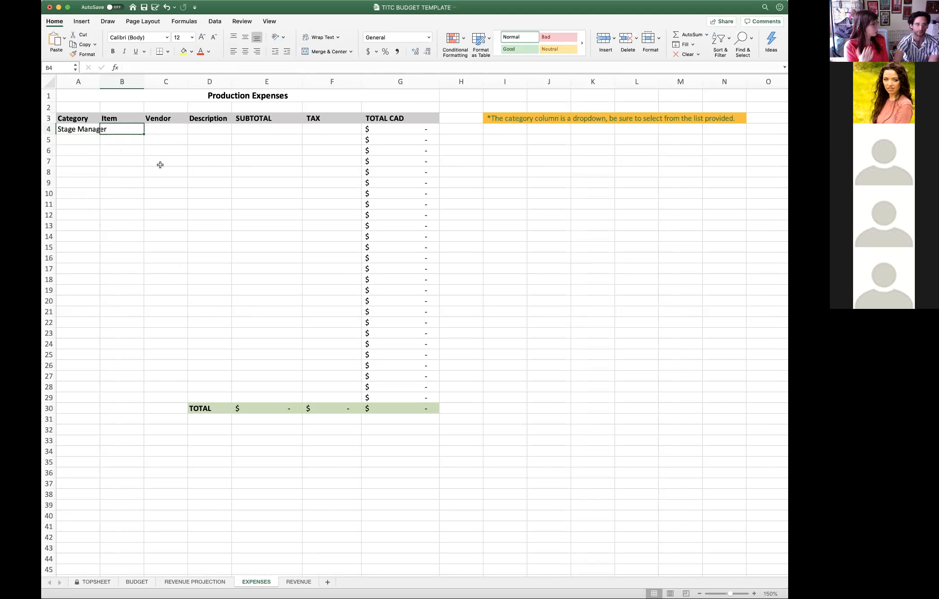
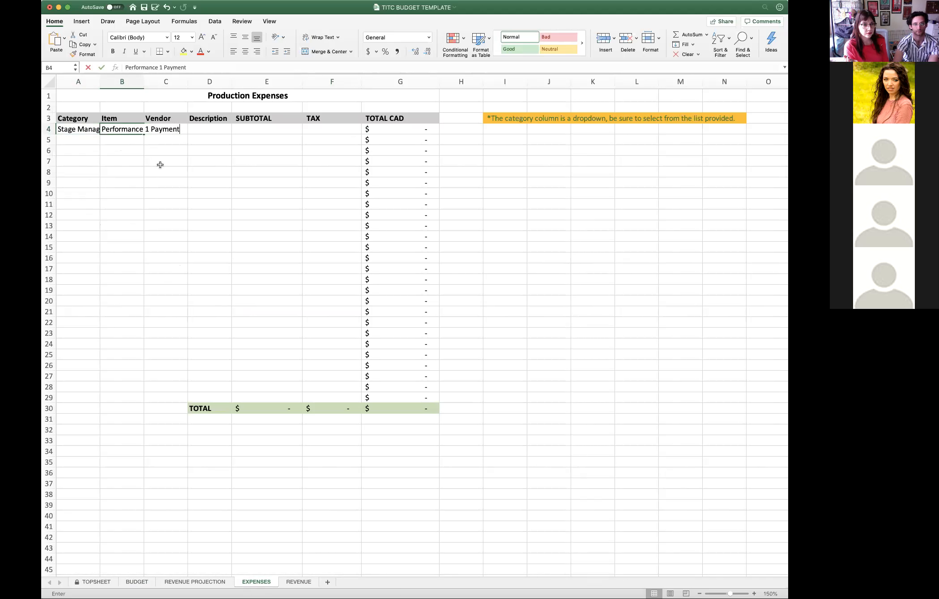
pyautogui.press('Tab')
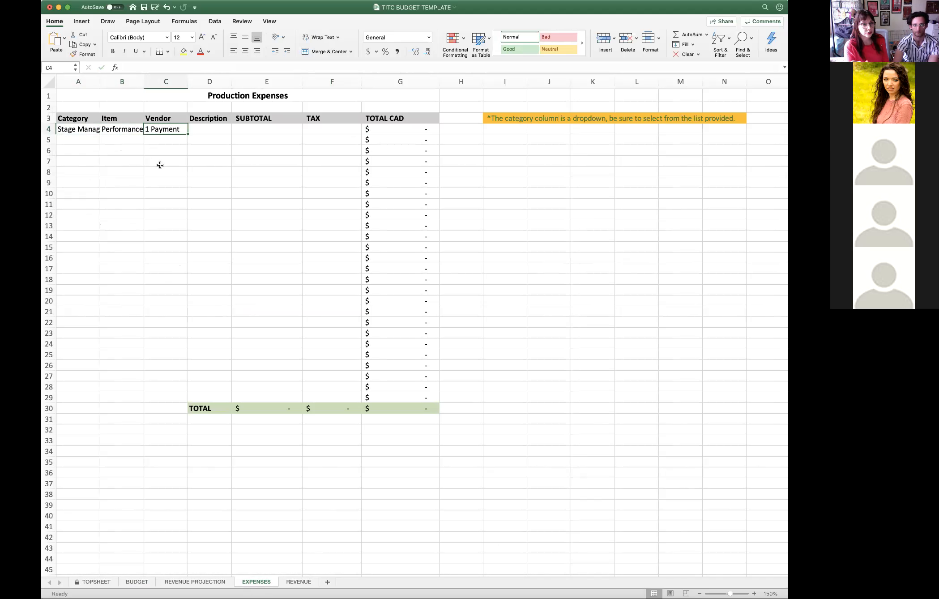
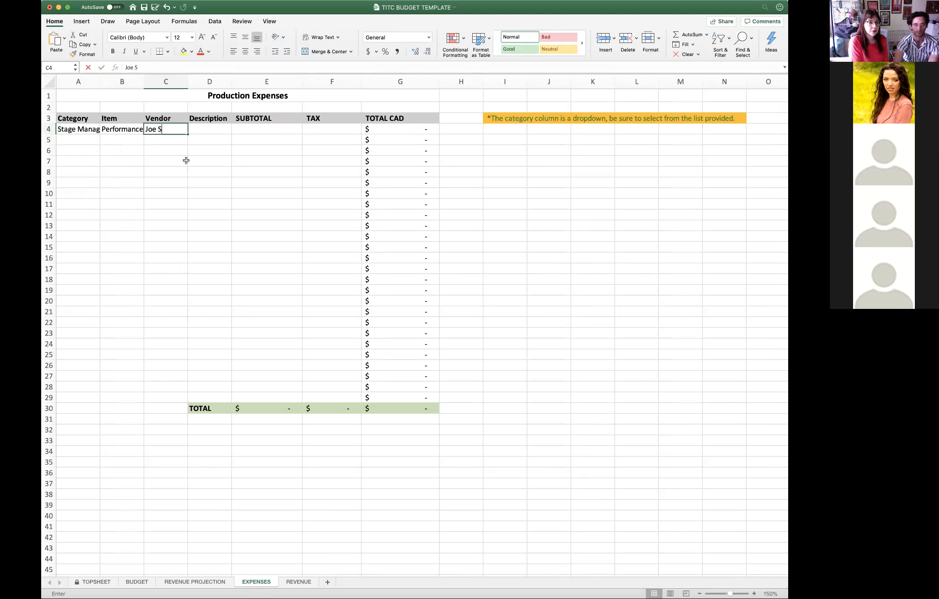
pyautogui.press('Tab')
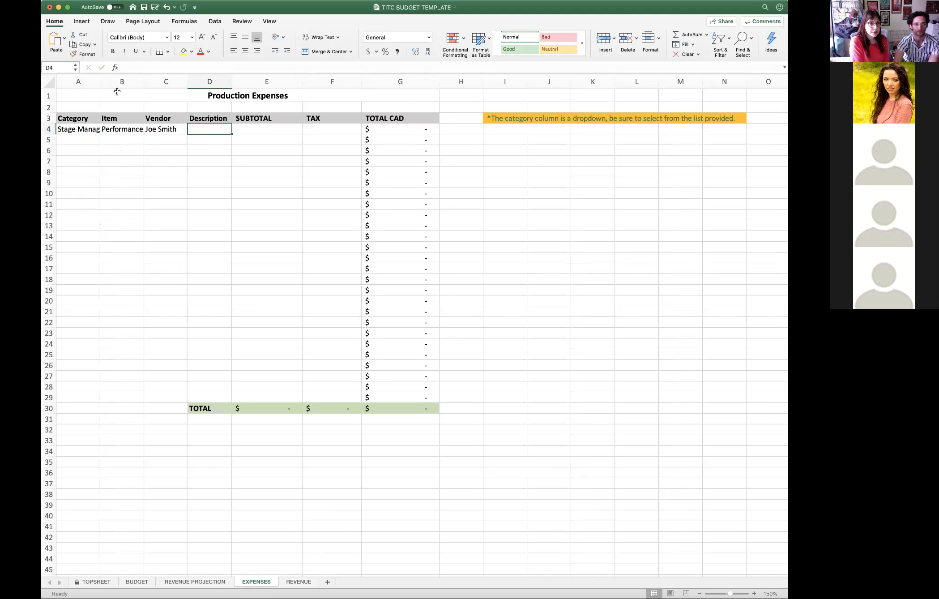
# - Fit the widths of the Item, Vendor and Category columns to their contents
pyautogui.doubleClick(143, 83)
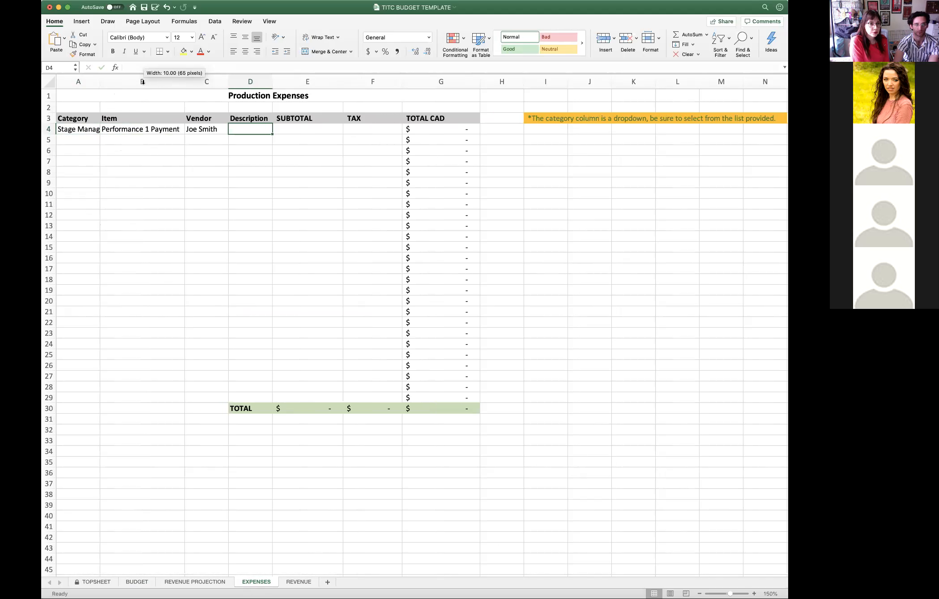
pyautogui.doubleClick(228, 82)
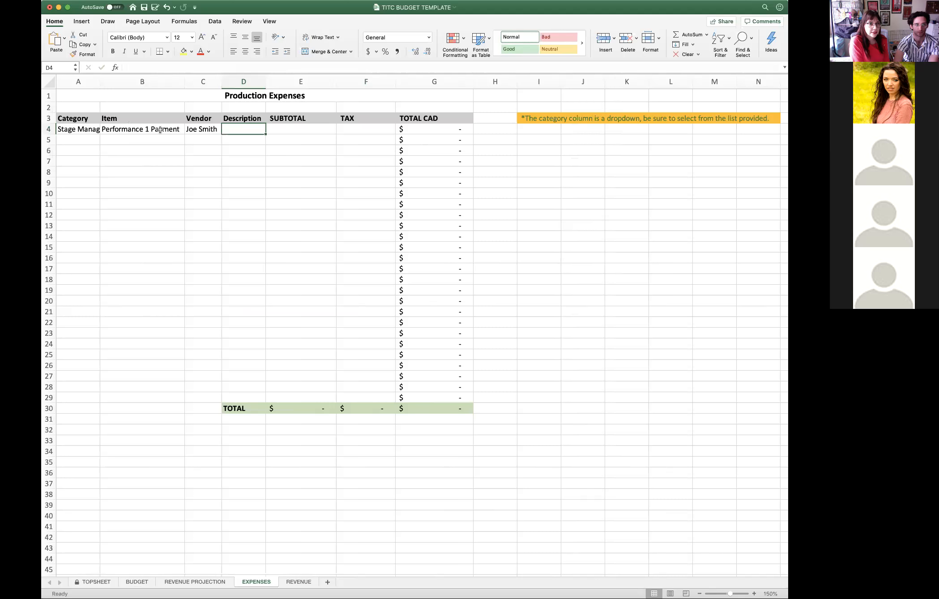
pyautogui.doubleClick(100, 81)
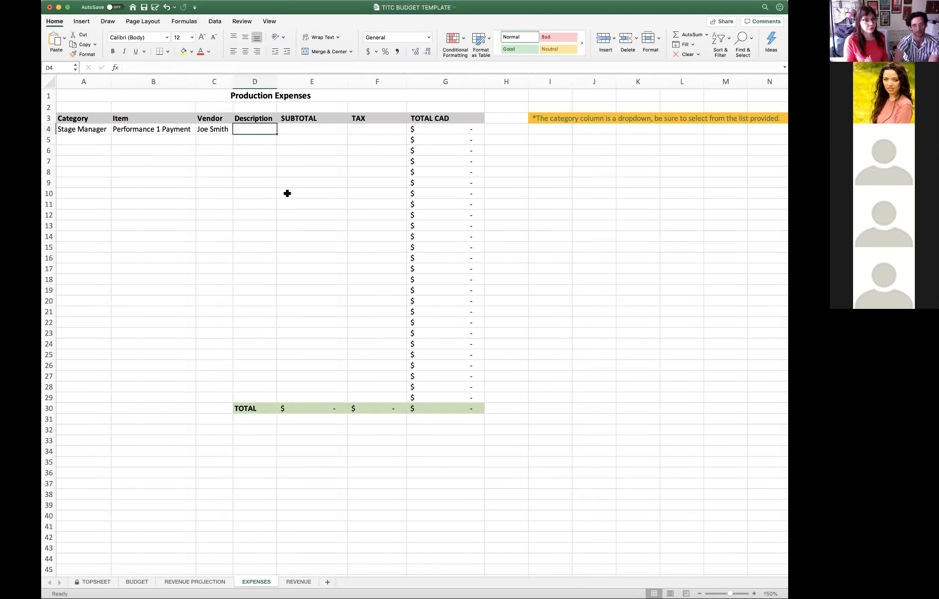
# - Enter April 1 Performance as the first expense row's Description and fit the Description column's width to it
pyautogui.write('April 1')
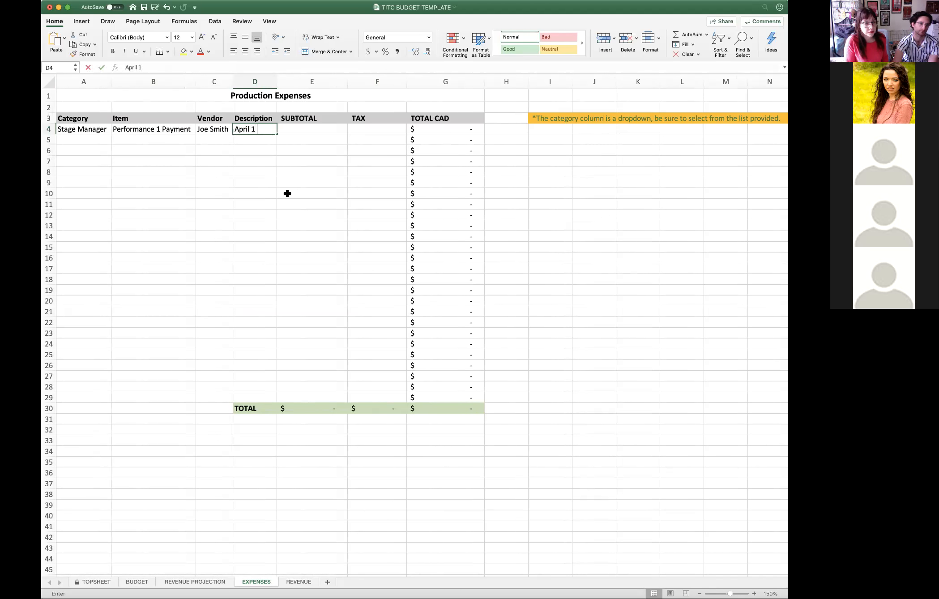
pyautogui.write(' Performance')
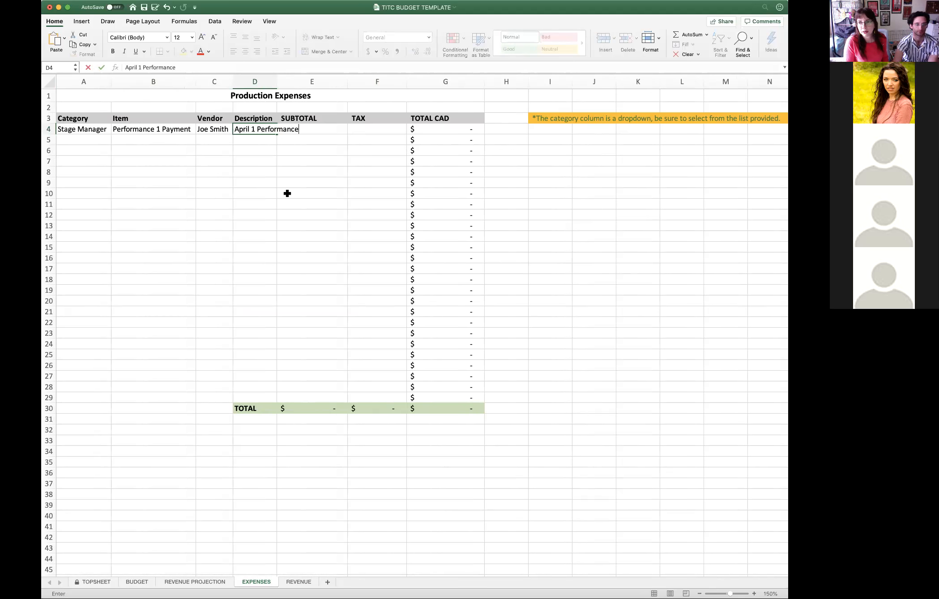
pyautogui.click(278, 81)
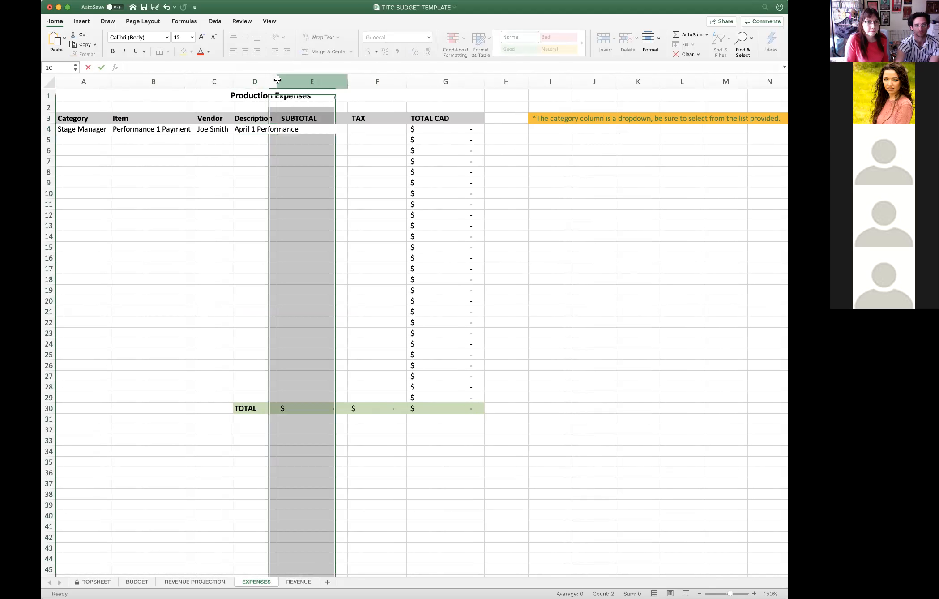
pyautogui.doubleClick(277, 80)
# - Fill in the first expense row's amounts with a SUBTOTAL of 100 and a TAX of 0
pyautogui.click(362, 134)
pyautogui.write('100')
pyautogui.press('Tab')
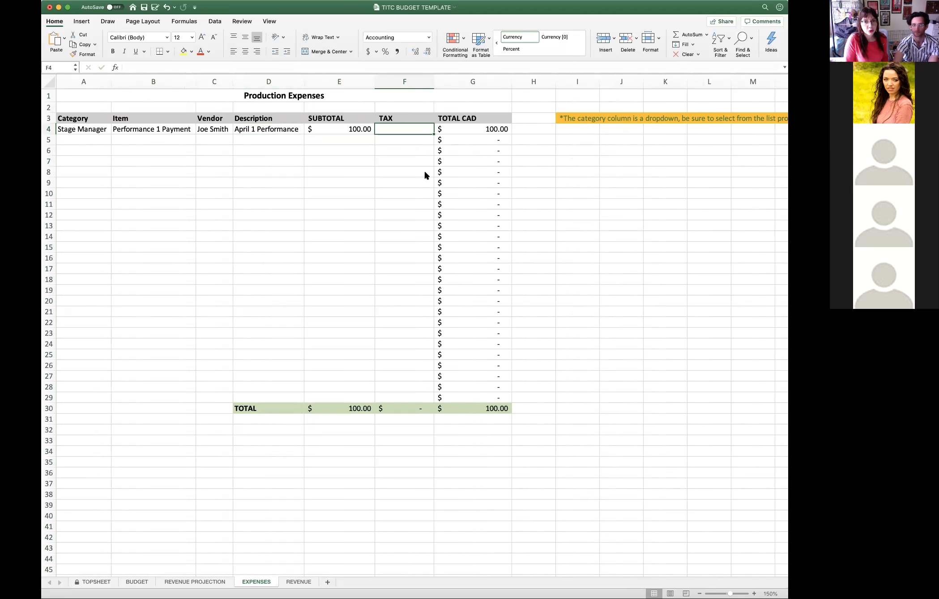
pyautogui.write('0')
pyautogui.press('Return')
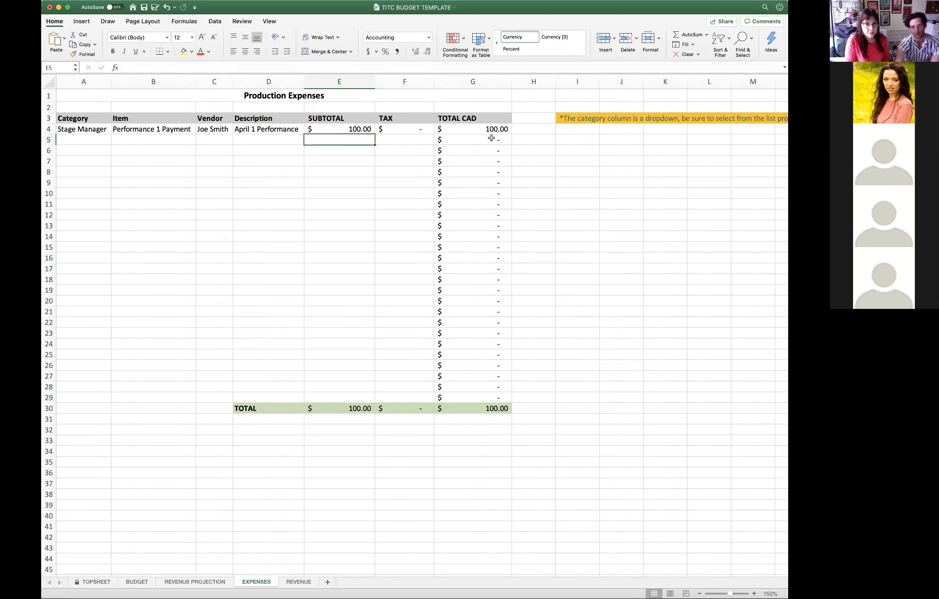
# - On the BUDGET sheet, examine the Stage Manager's SPEND and VARIANCE cells and the Production Labour totals
pyautogui.click(136, 582)
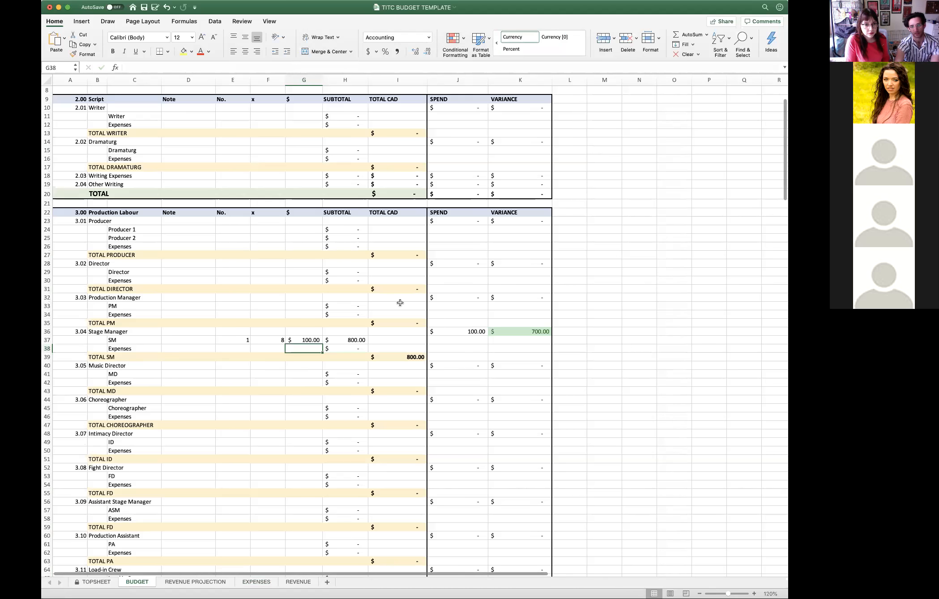
pyautogui.click(453, 333)
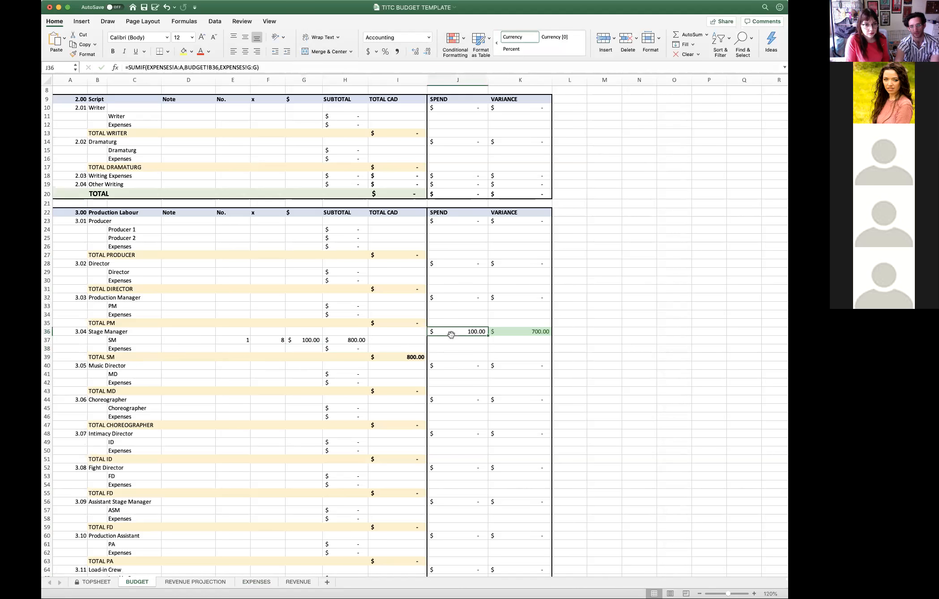
pyautogui.click(539, 332)
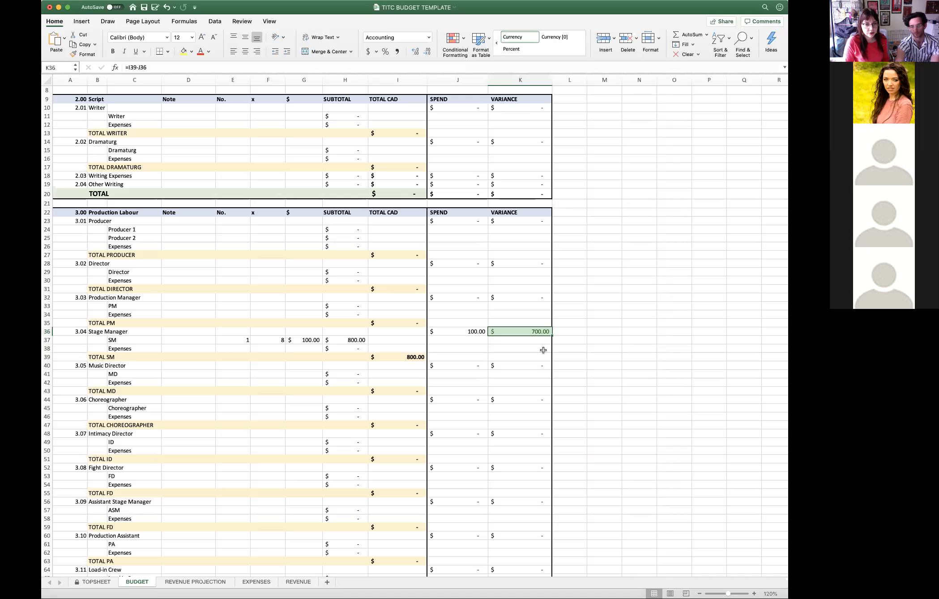
pyautogui.scroll(-8, 543, 353)
pyautogui.scroll(-6, 413, 320)
pyautogui.scroll(5, 120, 314)
pyautogui.scroll(6, 120, 315)
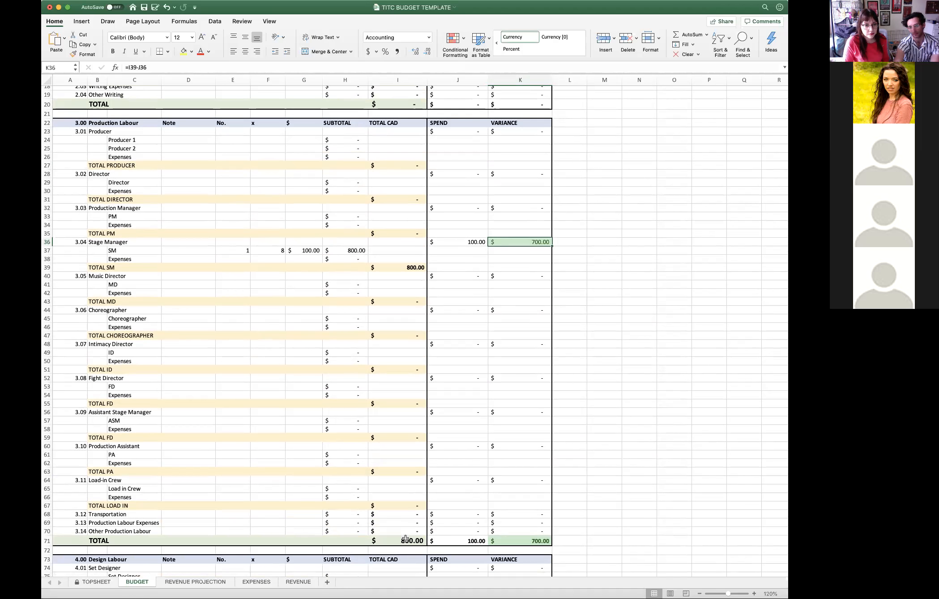
# - Examine the GRAND TOTAL row's budget and SPEND cells and the Contingency line at the end of the budget
pyautogui.scroll(-20, 510, 536)
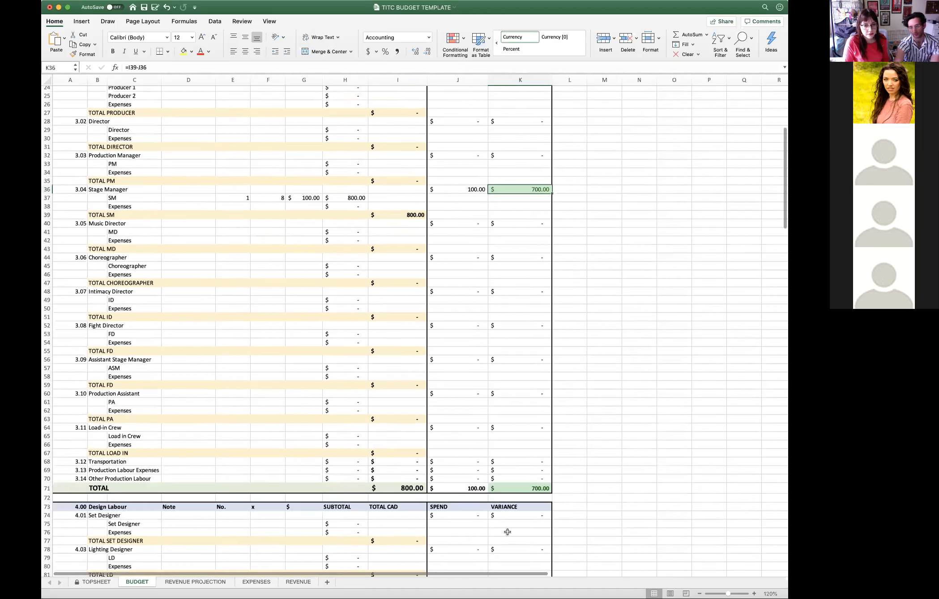
pyautogui.scroll(-20, 494, 518)
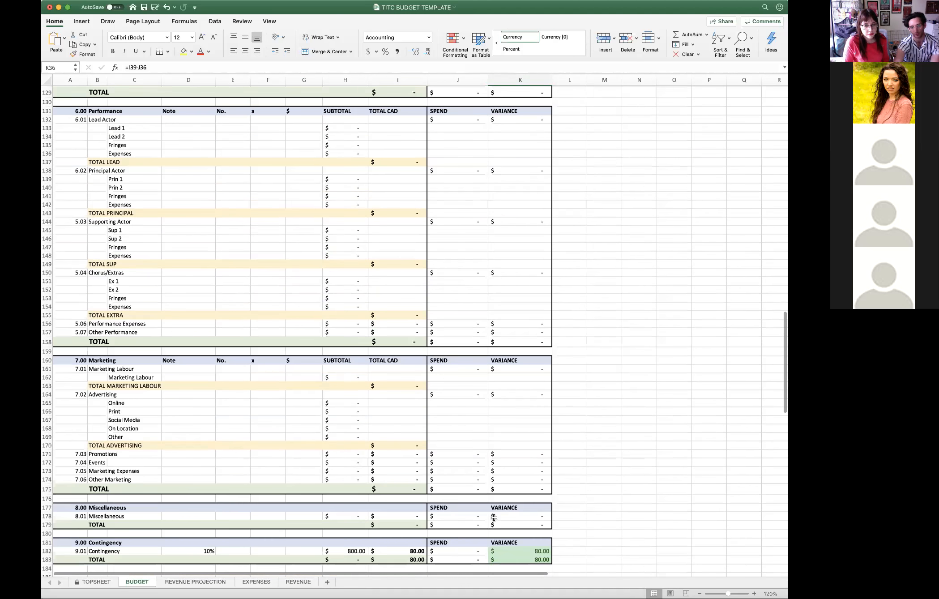
pyautogui.scroll(4, 478, 482)
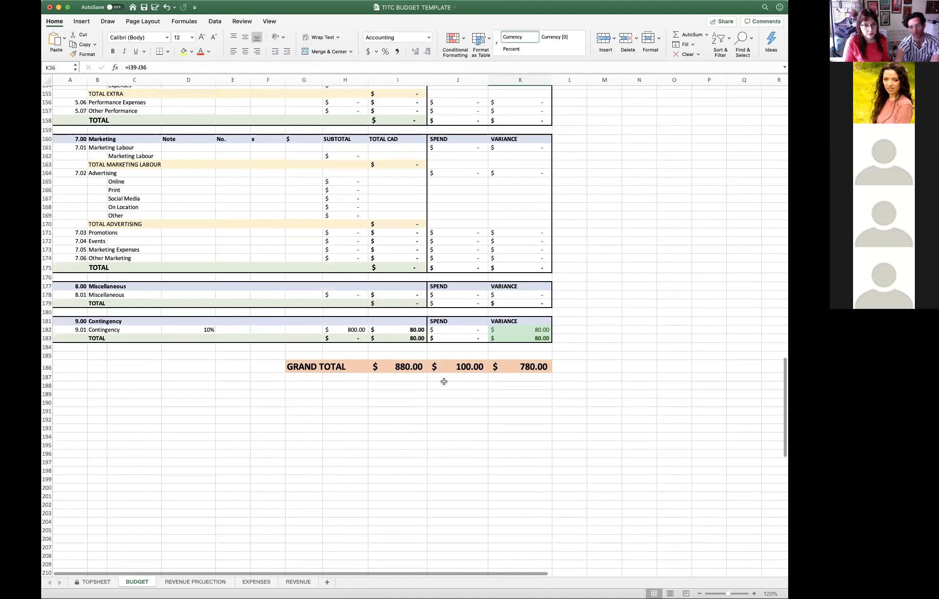
pyautogui.click(404, 370)
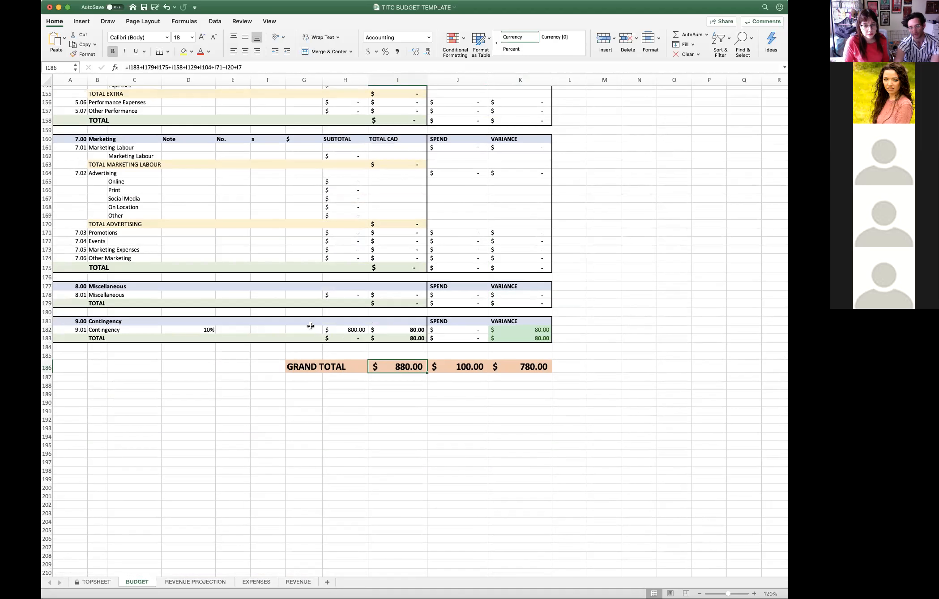
pyautogui.click(92, 330)
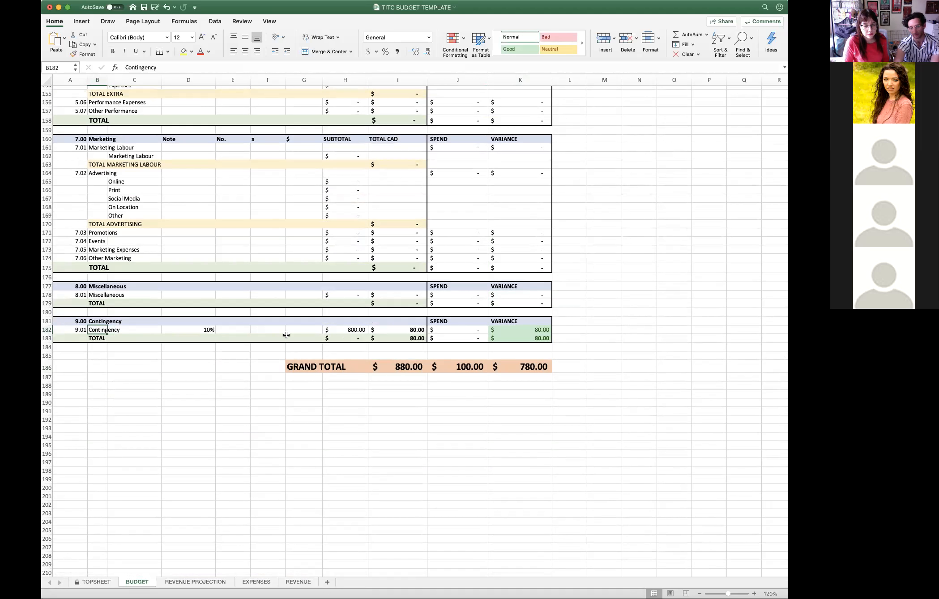
pyautogui.click(409, 332)
pyautogui.click(409, 337)
pyautogui.click(409, 331)
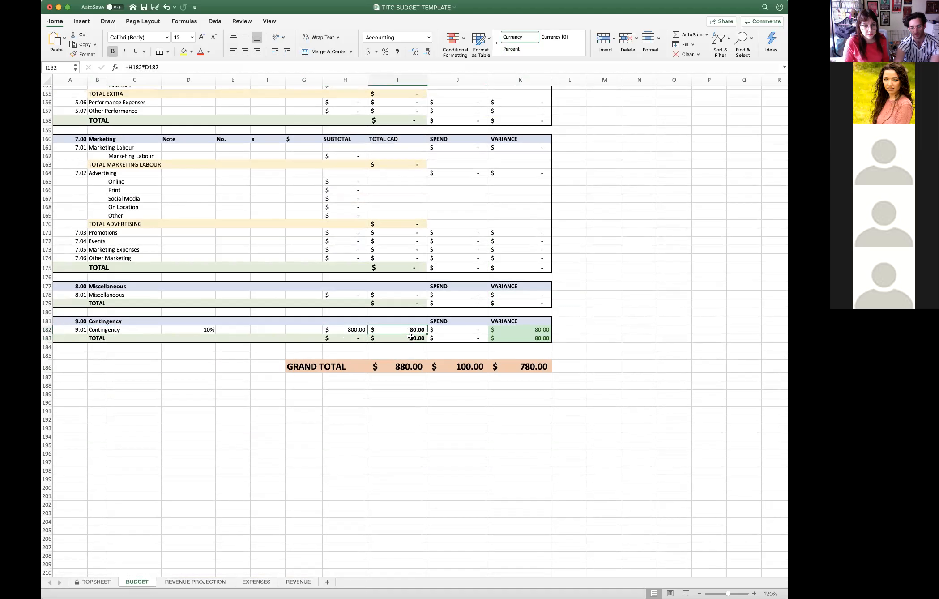
pyautogui.click(465, 368)
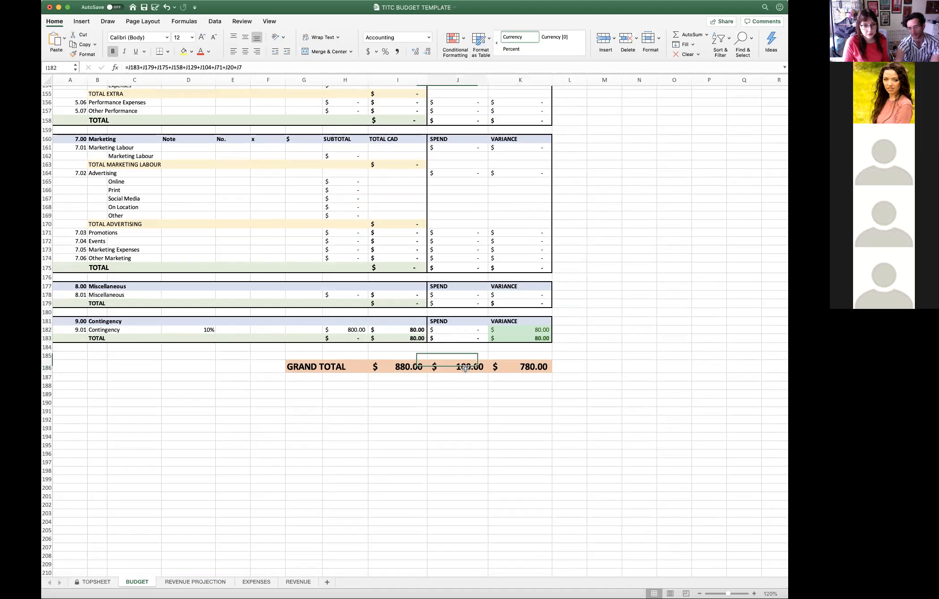
pyautogui.click(409, 370)
pyautogui.scroll(1, 411, 358)
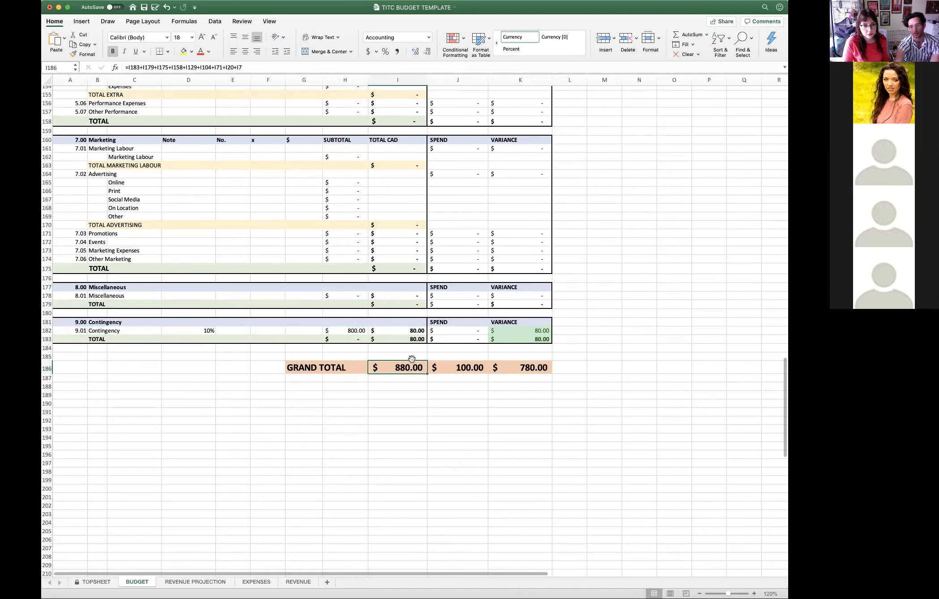
pyautogui.scroll(6, 412, 358)
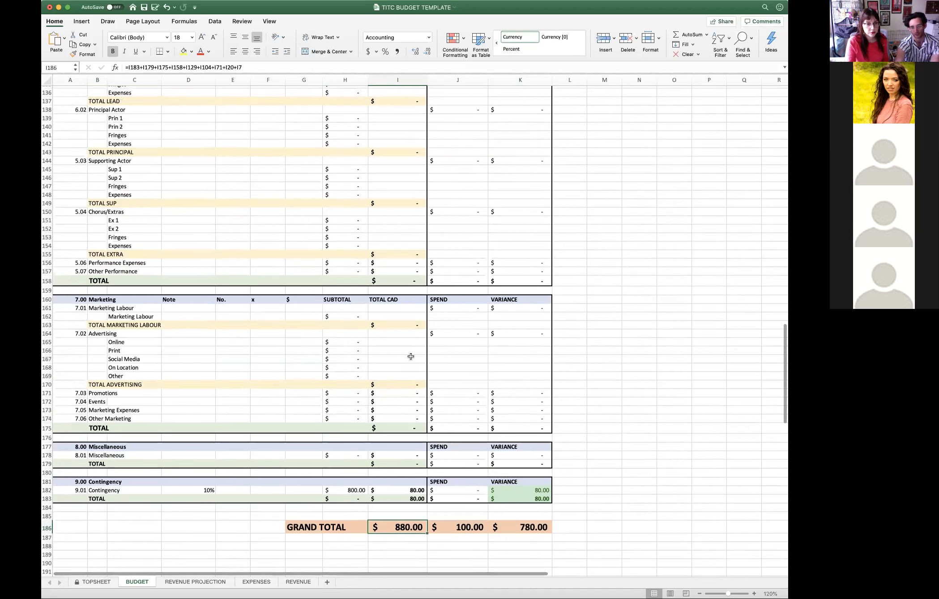
# - Set the Contingency line's percentage to 5% on the BUDGET sheet
pyautogui.scroll(-1, 411, 357)
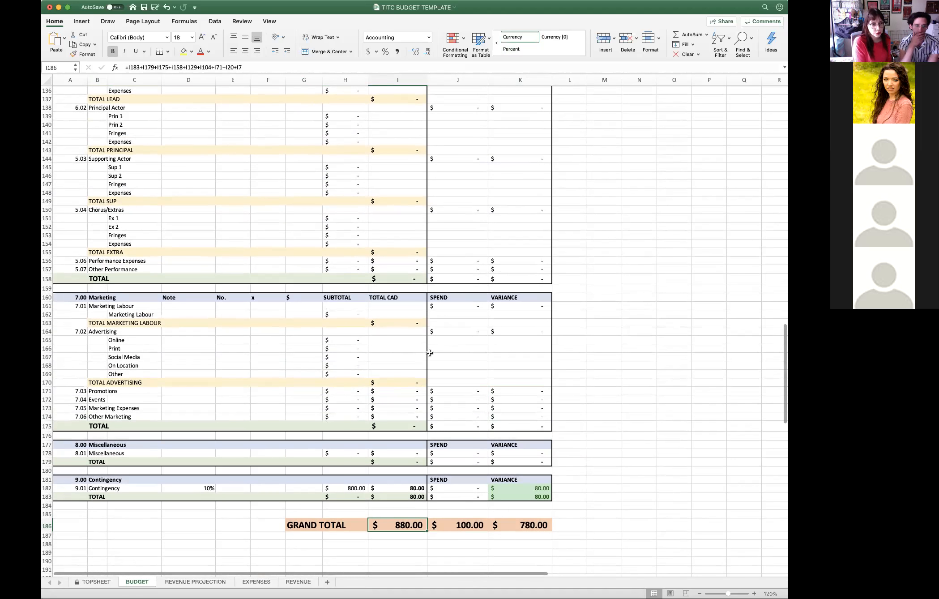
pyautogui.scroll(-2, 229, 506)
pyautogui.scroll(-4, 231, 491)
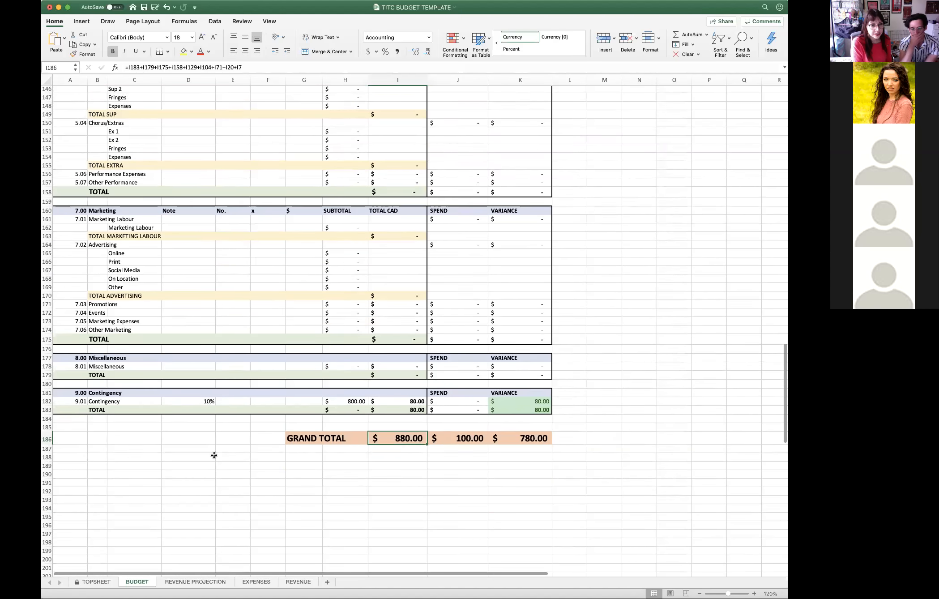
pyautogui.click(164, 393)
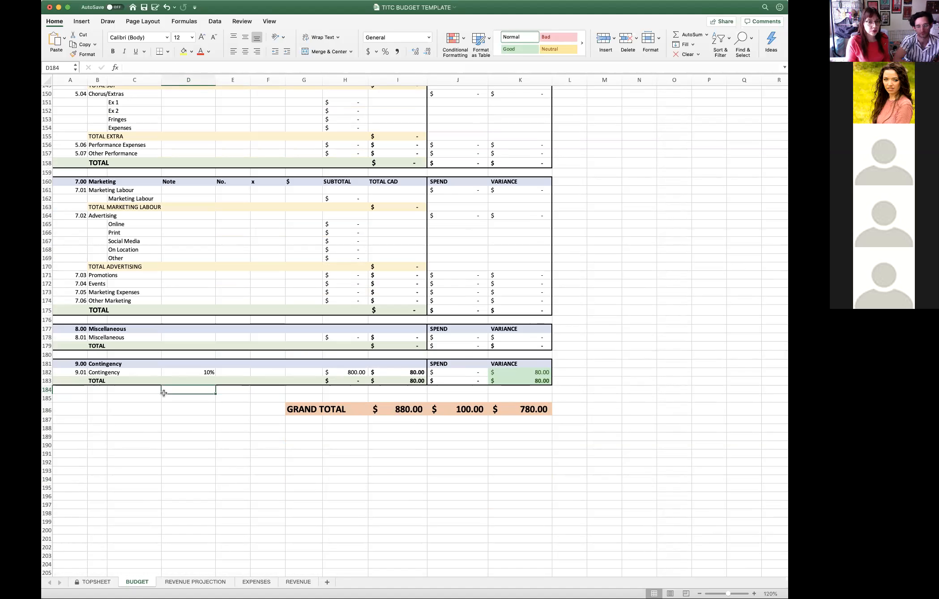
pyautogui.click(208, 372)
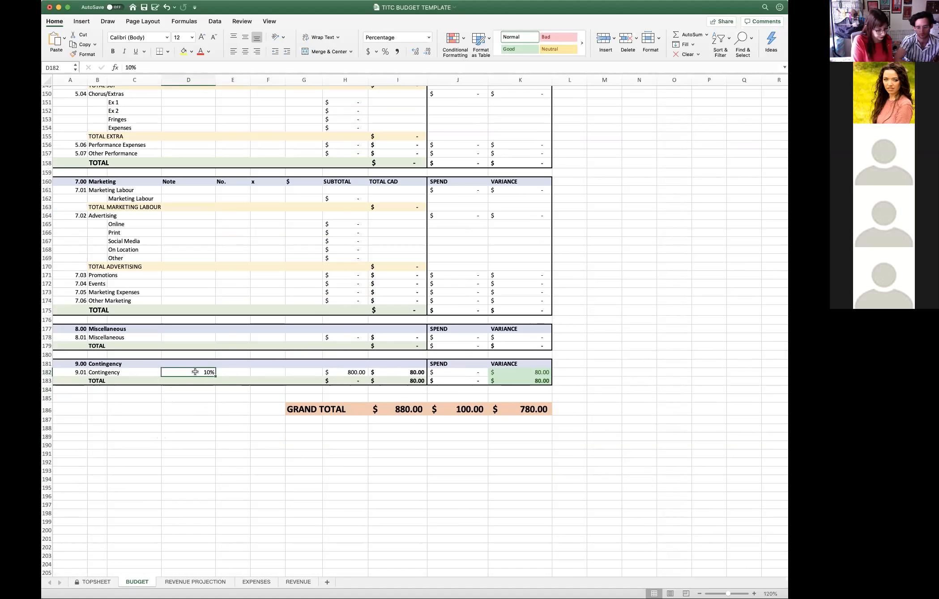
pyautogui.write('5%%')
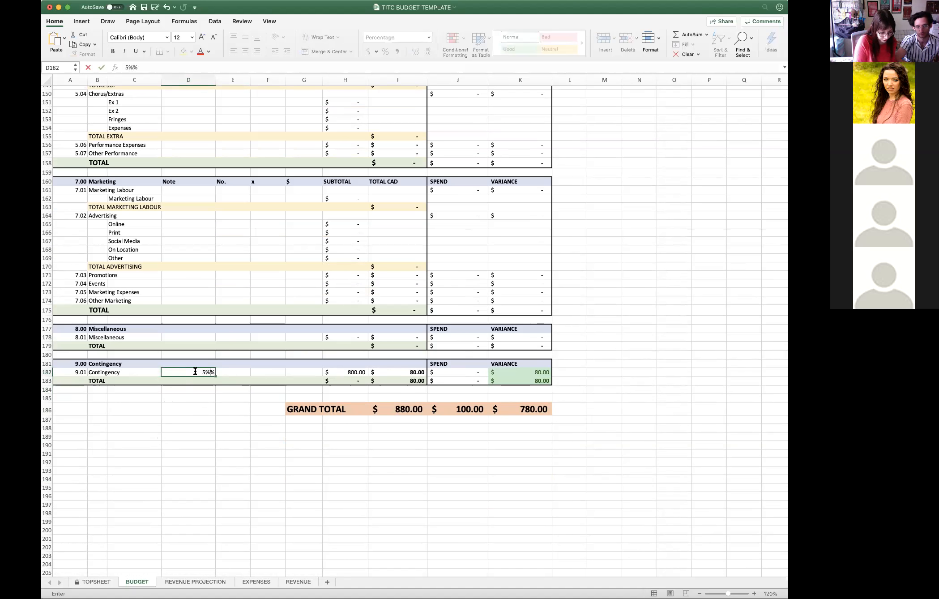
pyautogui.press('Return')
pyautogui.click(192, 372)
pyautogui.click(145, 67)
pyautogui.press('BackSpace')
pyautogui.press('Return')
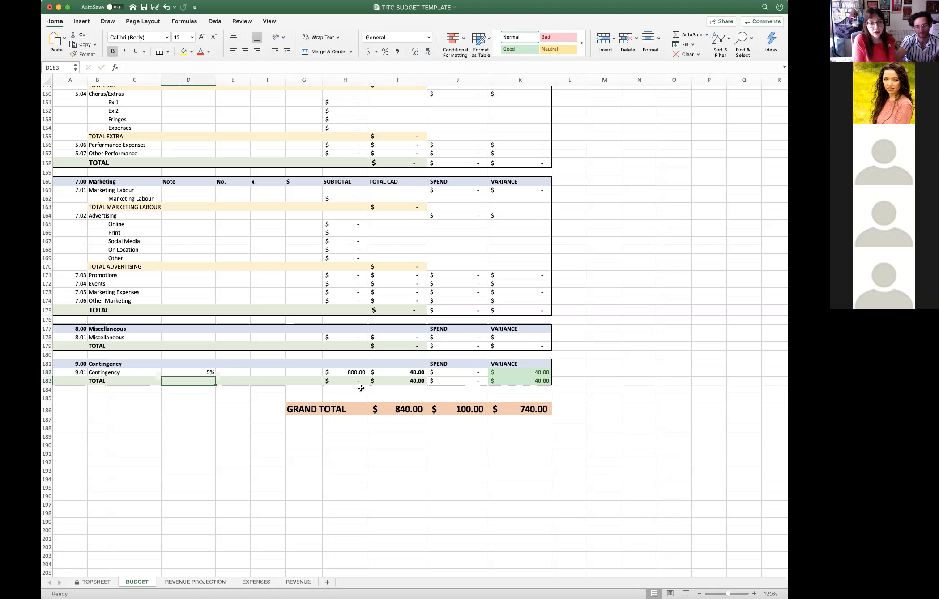
# - Set the Contingency line's percentage to 10% and inspect the formula in its TOTAL CAD cell
pyautogui.moveTo(206, 376); pyautogui.dragTo(204, 373)
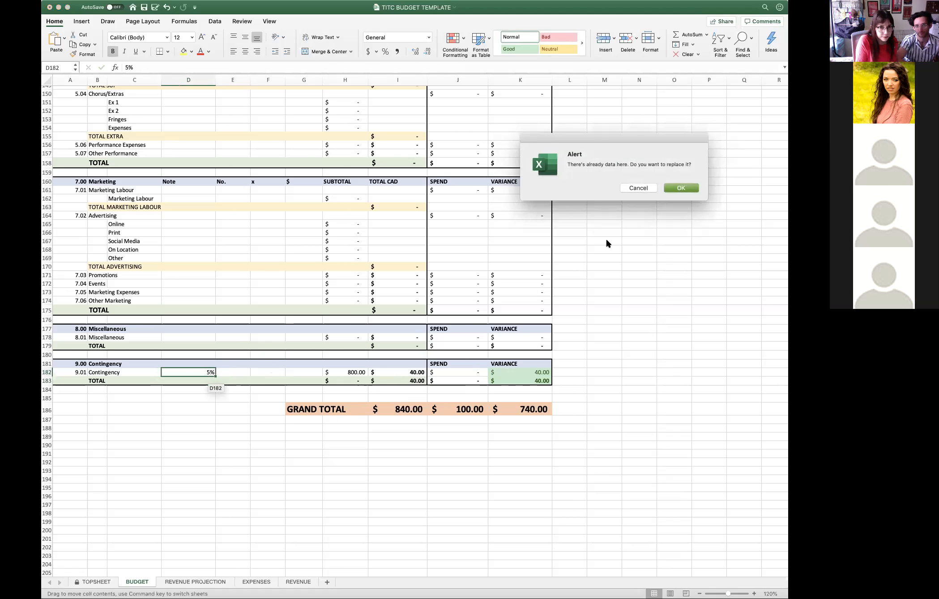
pyautogui.click(643, 189)
pyautogui.click(203, 370)
pyautogui.write('10')
pyautogui.press('Return')
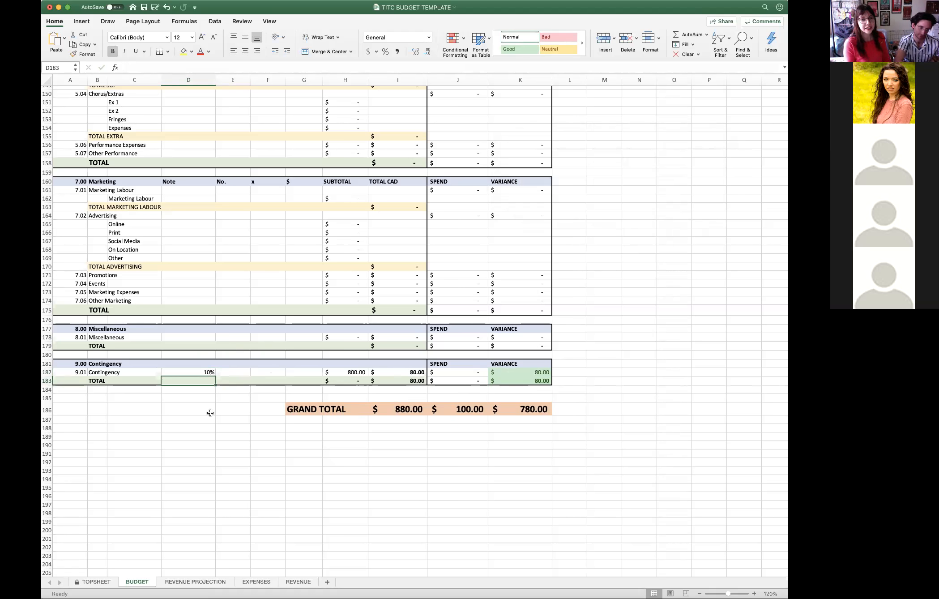
pyautogui.click(412, 373)
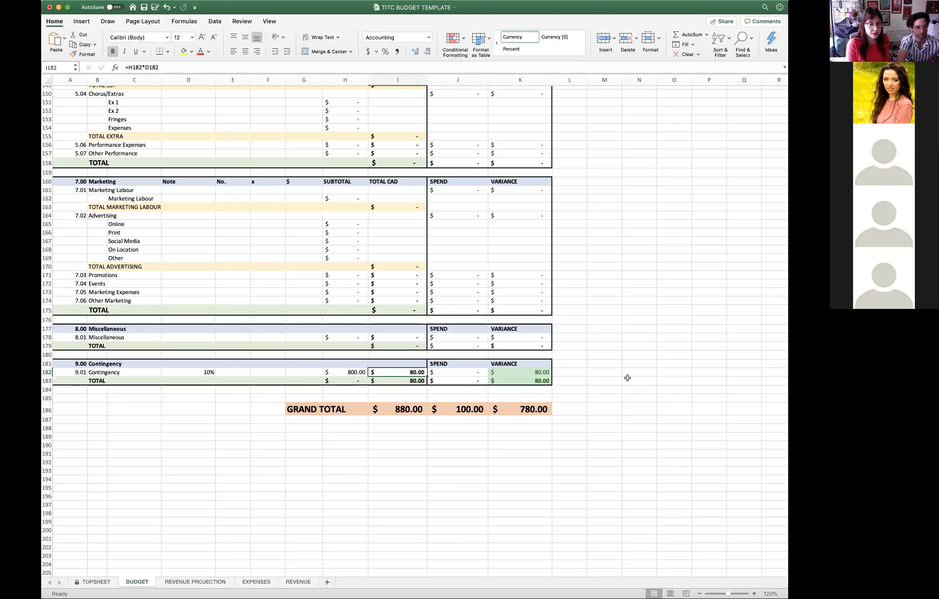
# - Open the REVENUE PROJECTION sheet and save the workbook as a copy named TITC BUDGET TEMPLATE - EXAMPLE
pyautogui.scroll(15, 627, 378)
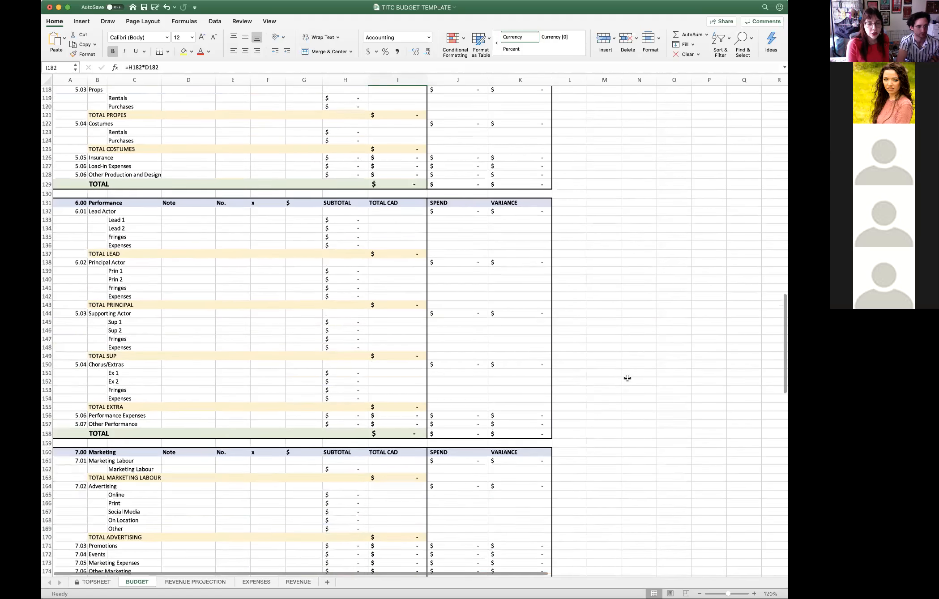
pyautogui.scroll(15, 638, 379)
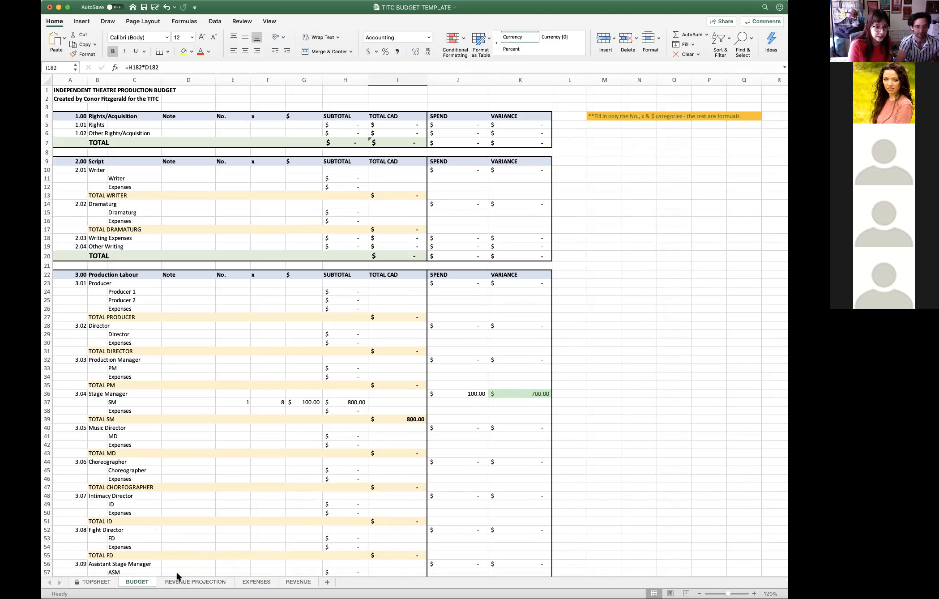
pyautogui.click(185, 582)
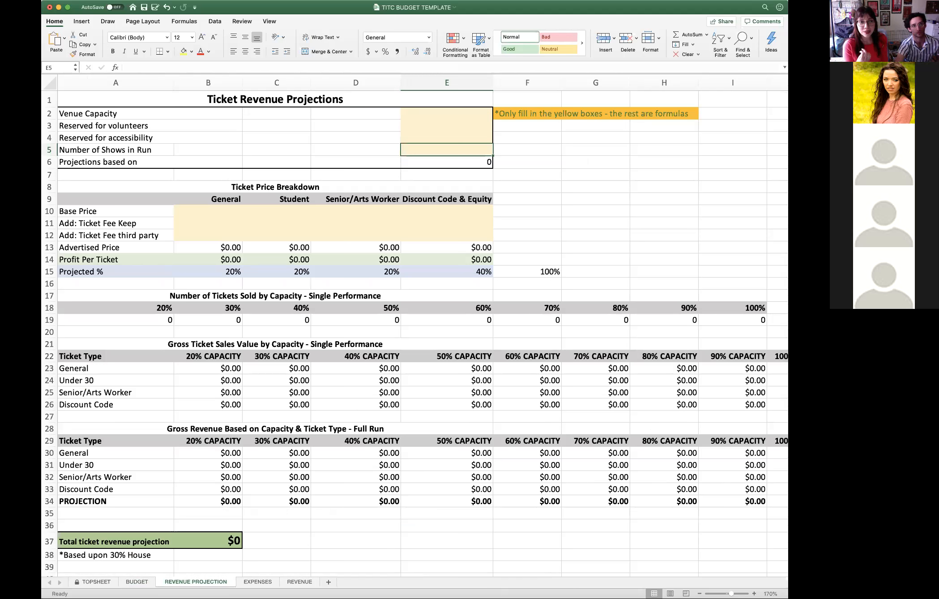
pyautogui.click(93, 1)
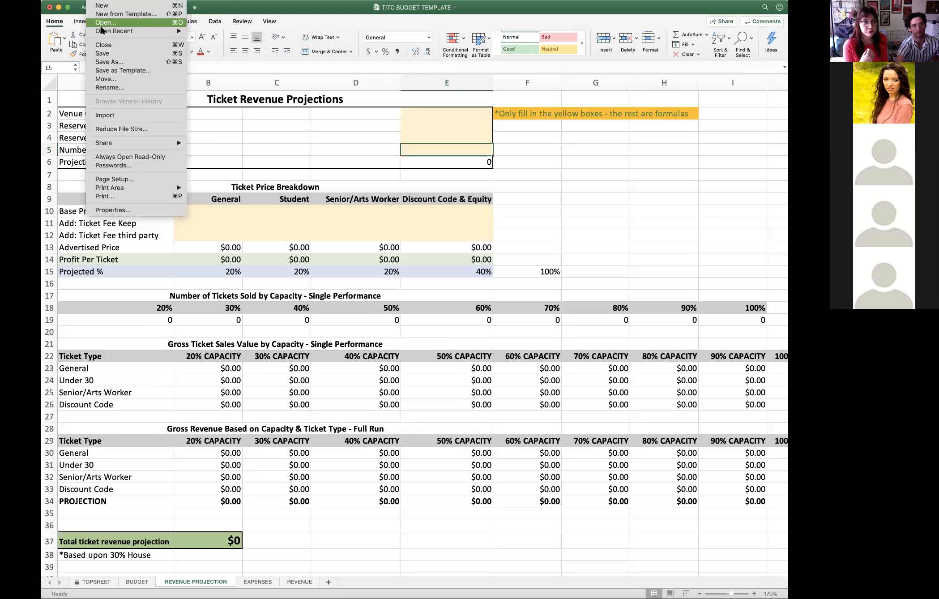
pyautogui.click(108, 62)
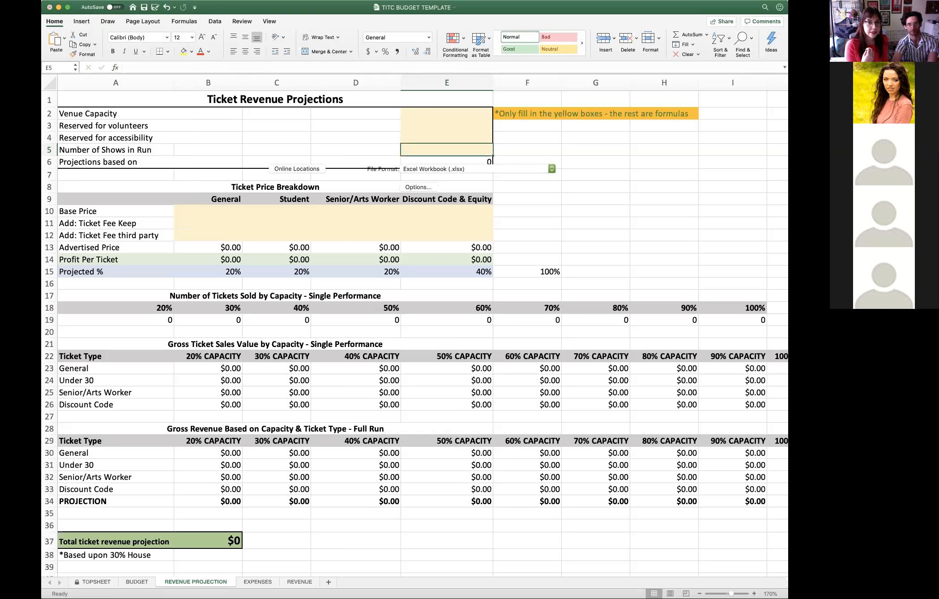
pyautogui.press('Escape')
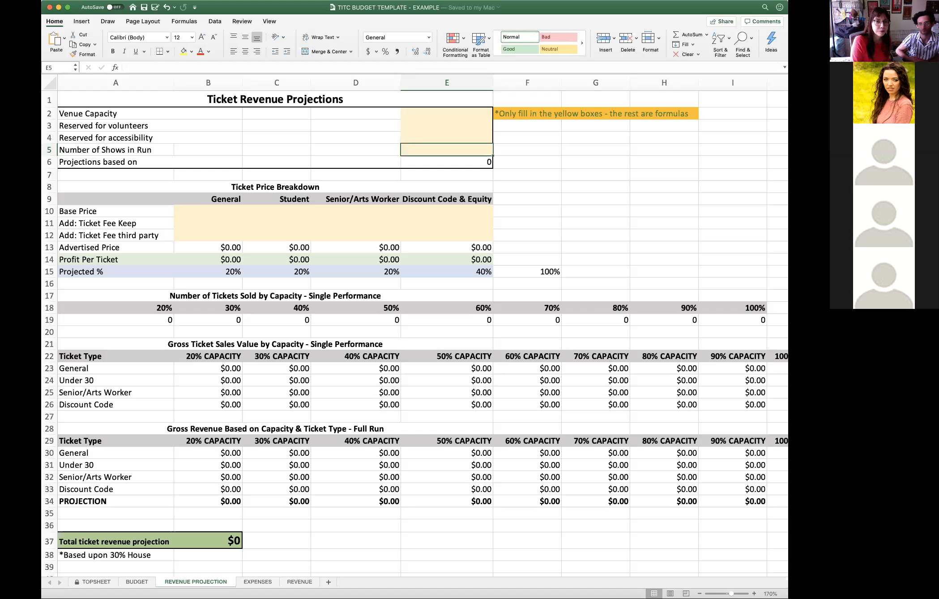
# - Set the Venue Capacity to 100 in the Ticket Revenue Projections
pyautogui.click(470, 114)
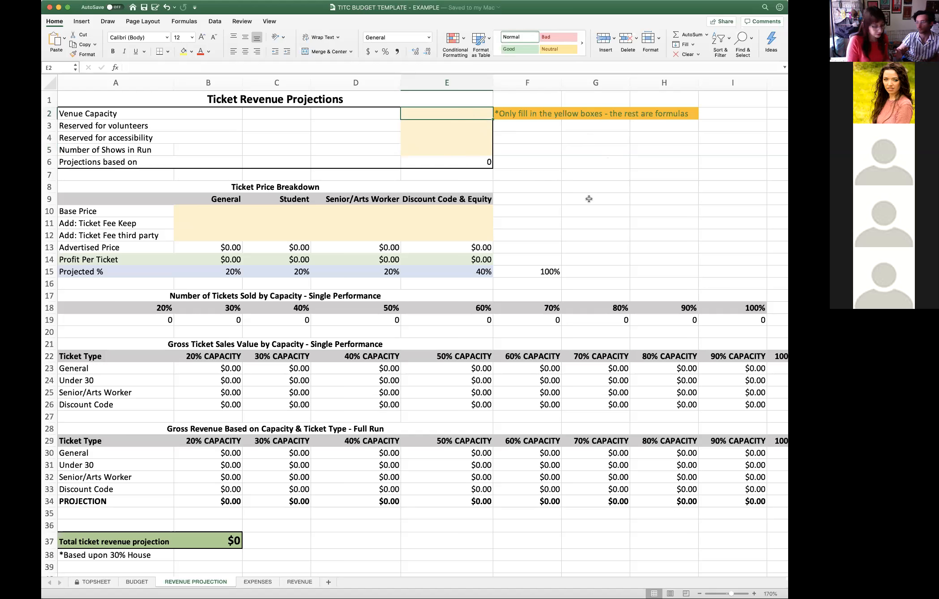
pyautogui.write('100')
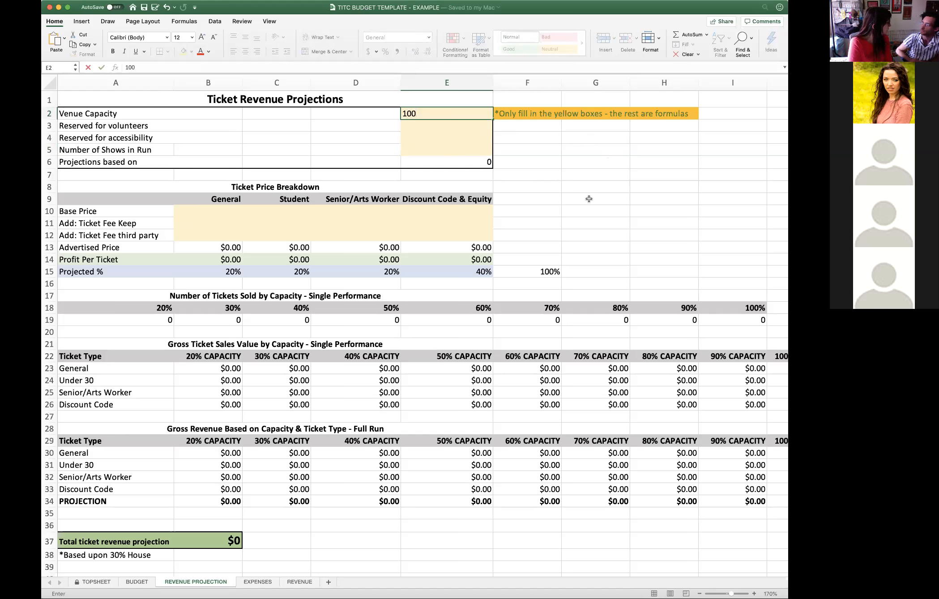
pyautogui.click(589, 197)
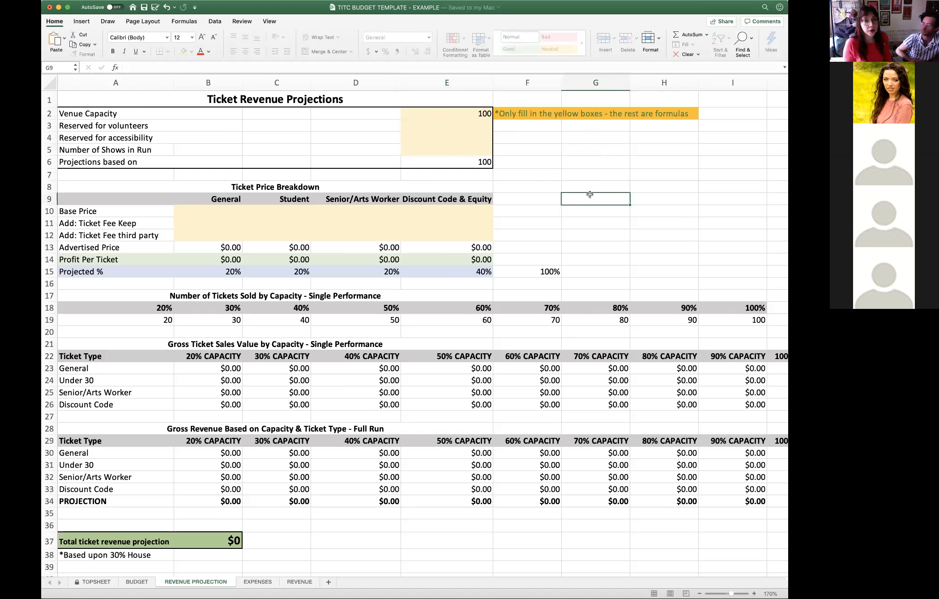
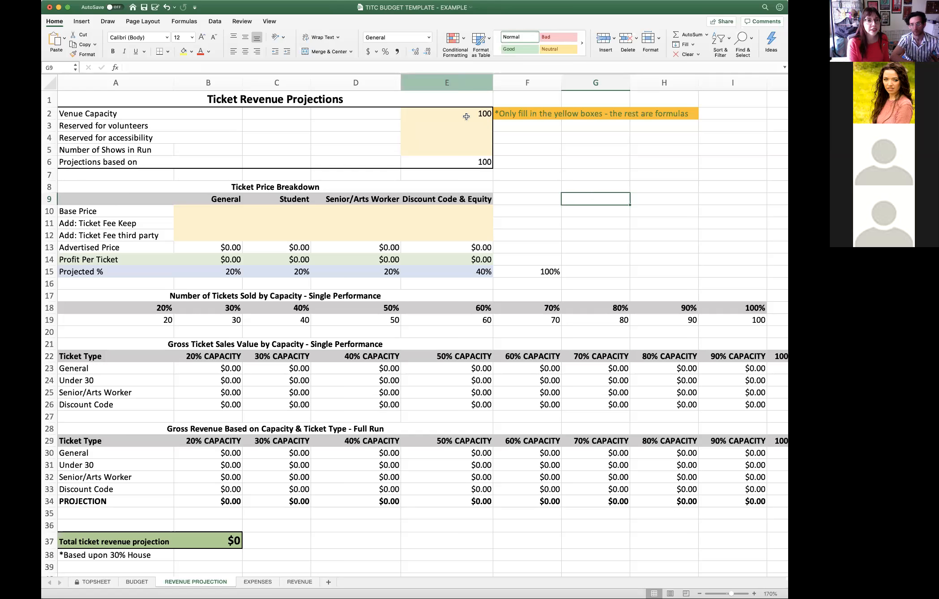
# - Set the Venue Capacity to 110, with 2 seats reserved for volunteers and 4 reserved for accessibility
pyautogui.click(483, 113)
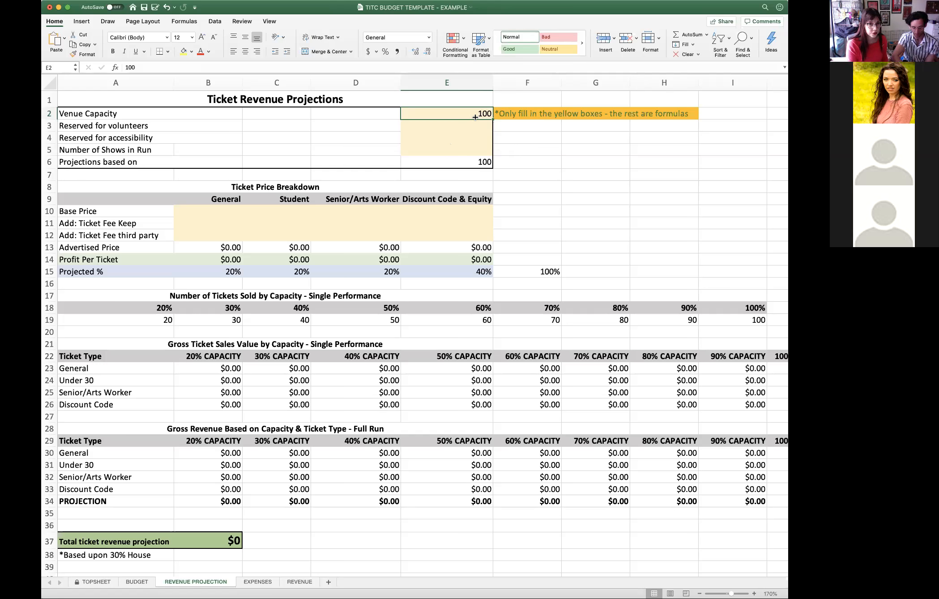
pyautogui.write('110')
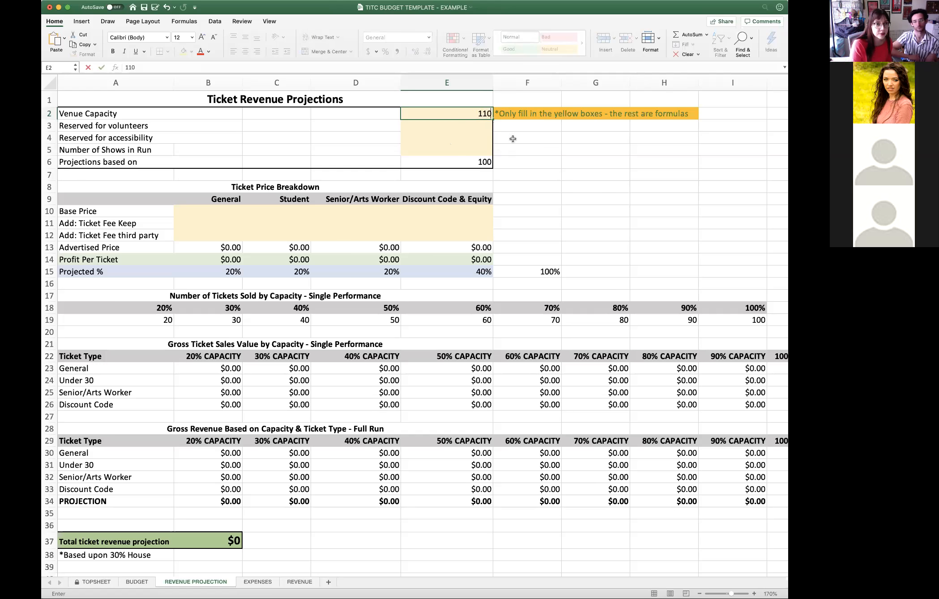
pyautogui.click(479, 127)
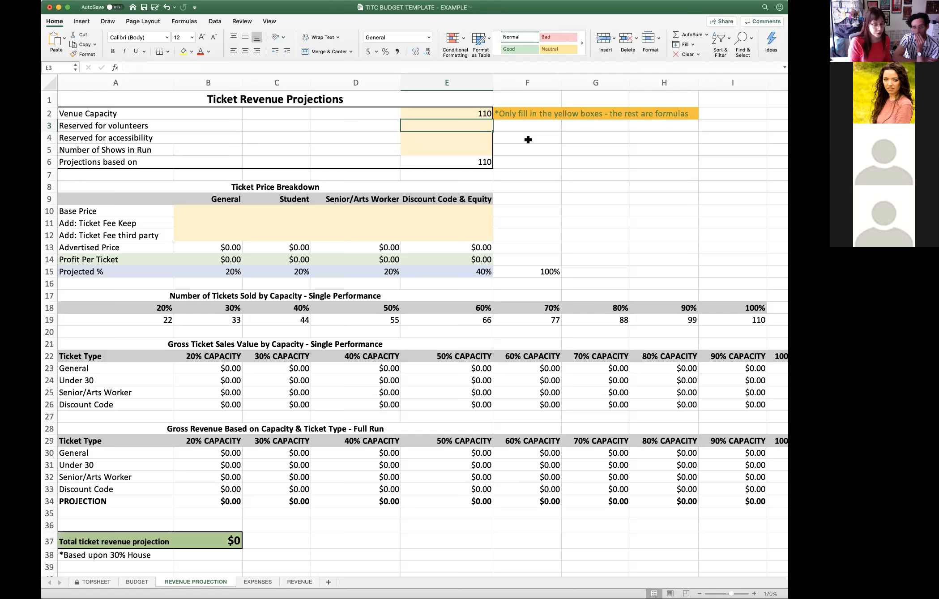
pyautogui.write('2')
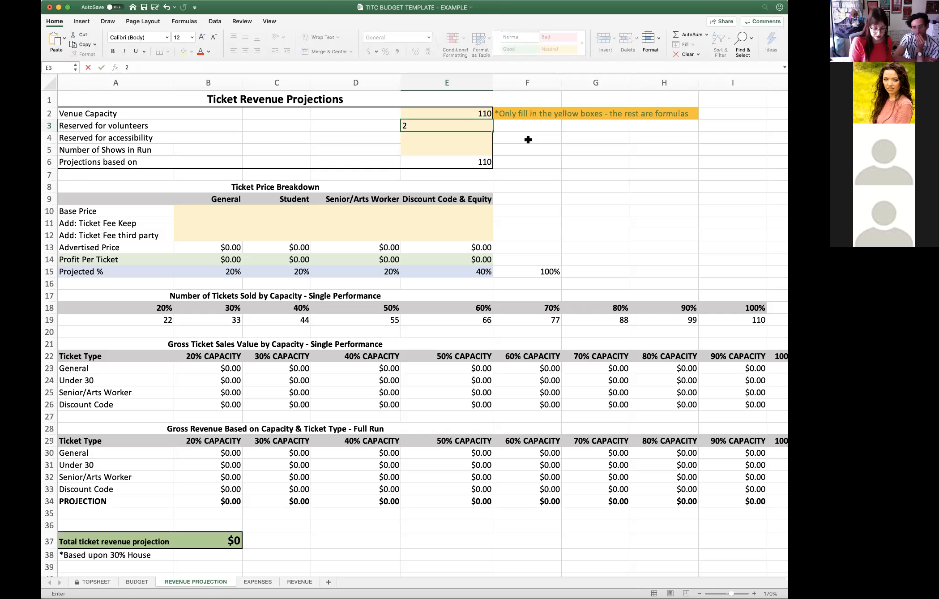
pyautogui.press('Return')
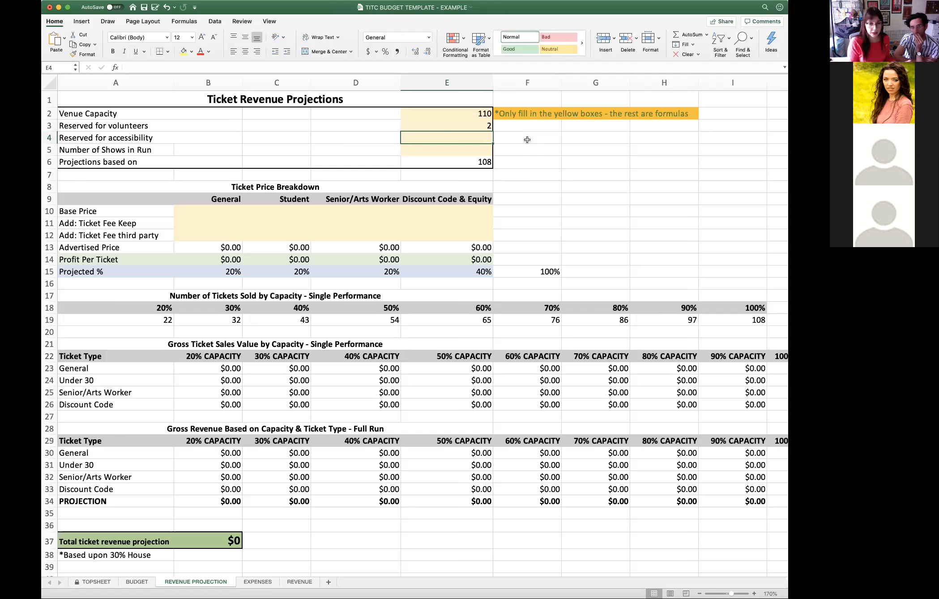
pyautogui.write('4')
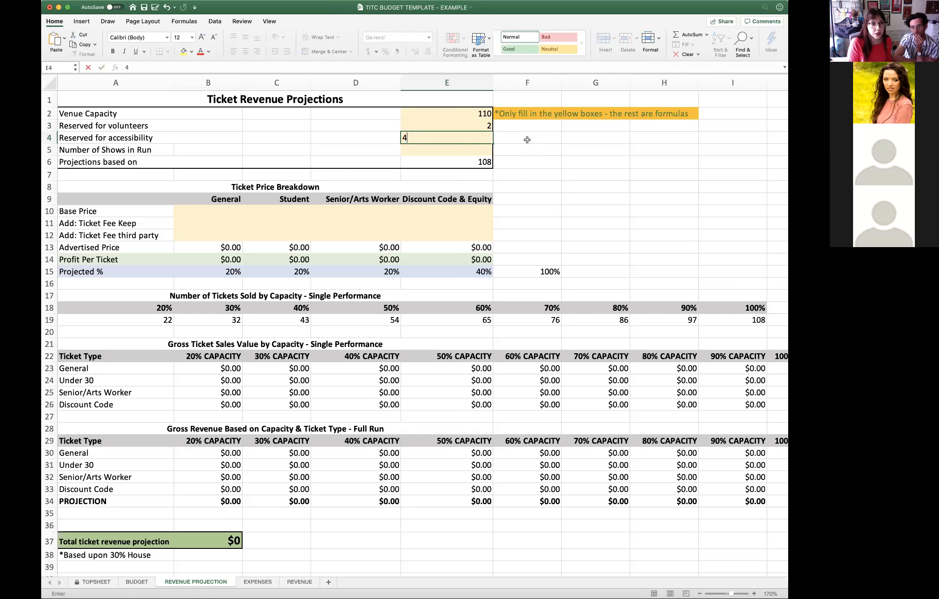
pyautogui.press('Return')
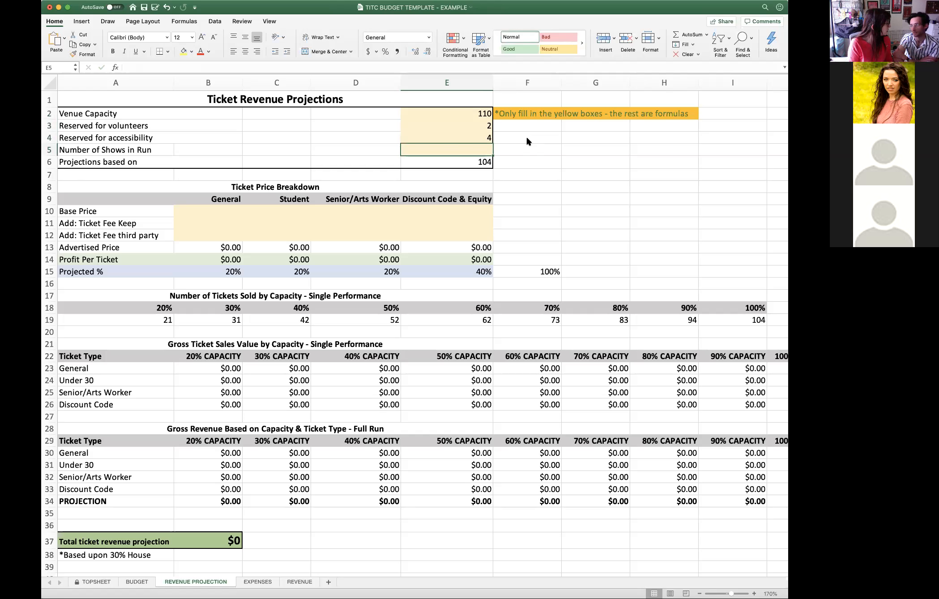
# - Set the Number of Shows in Run to 16 and inspect the formula in the "Projections based on" cell
pyautogui.write('16')
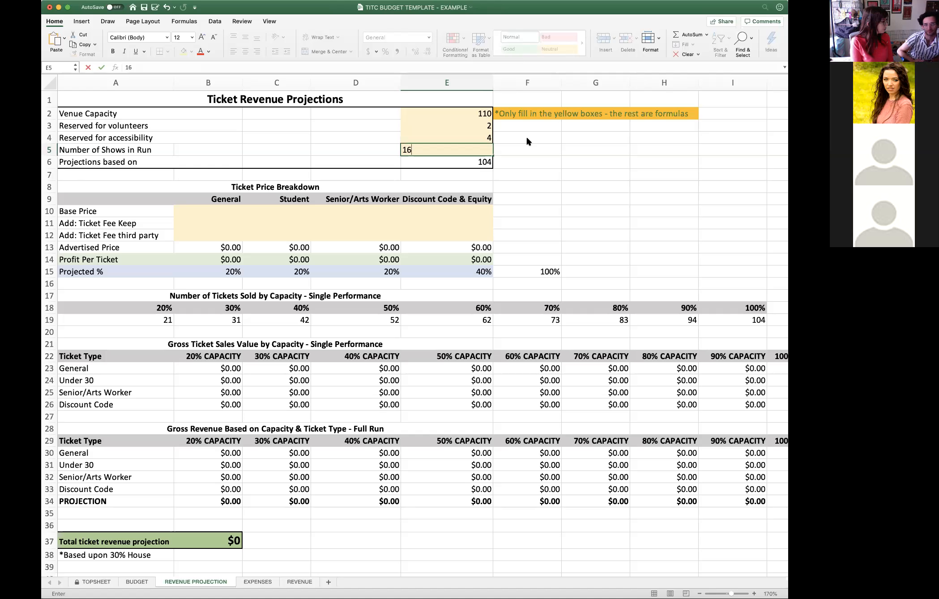
pyautogui.press('Return')
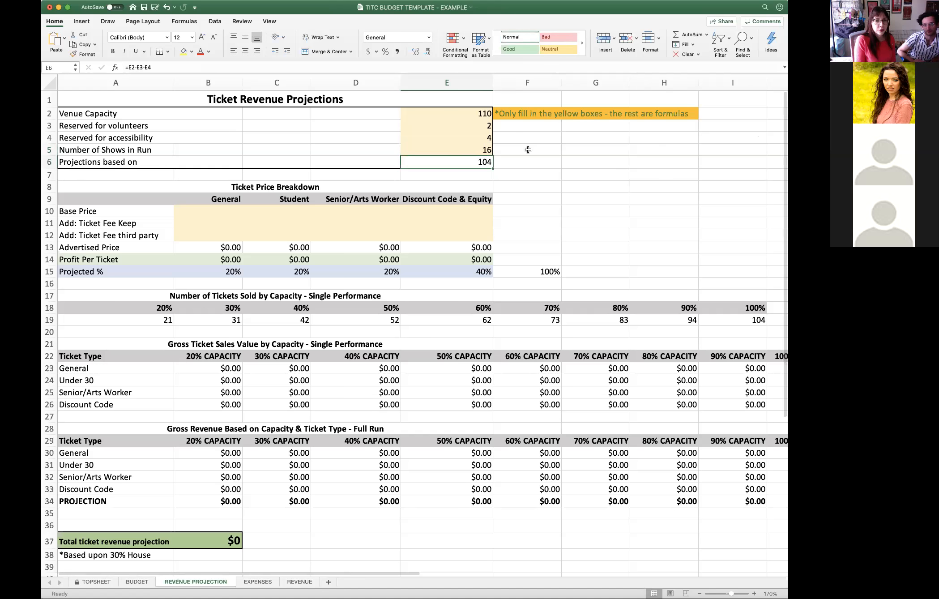
pyautogui.doubleClick(484, 161)
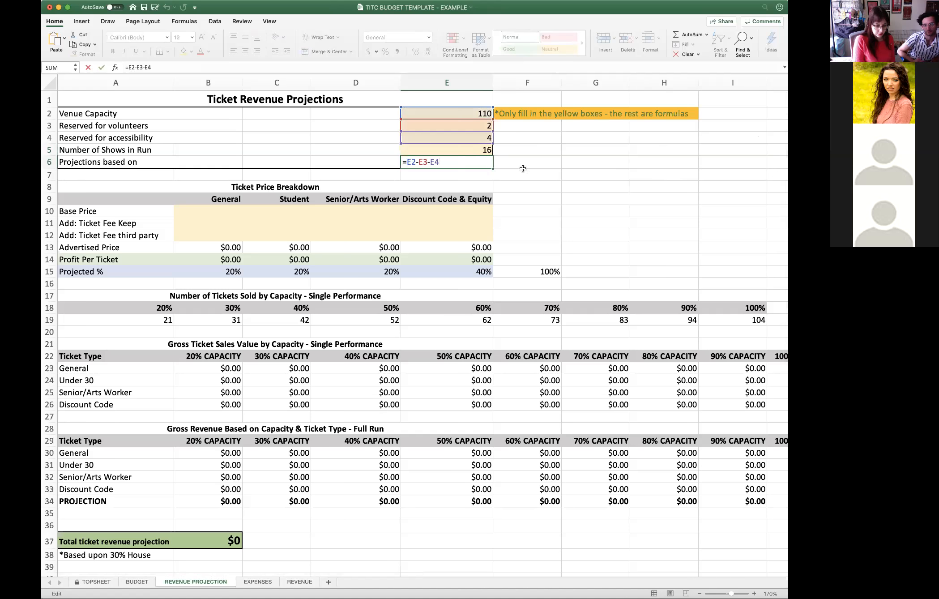
pyautogui.press('Return')
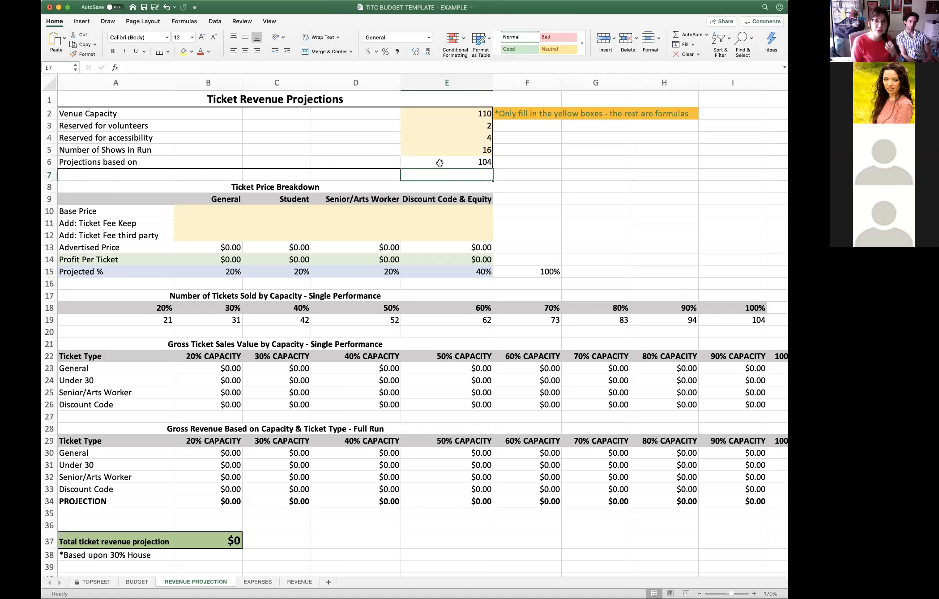
# - Set the Base Price to $30 for General, $25 for Student, $25 for Senior/Arts Worker and $24 for Discount Code & Equity
pyautogui.click(200, 207)
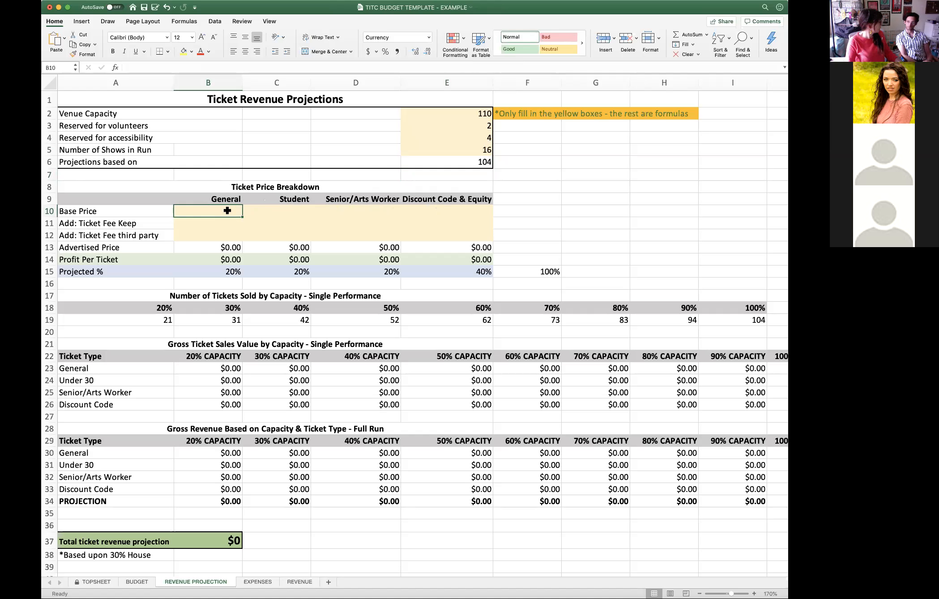
pyautogui.write('30')
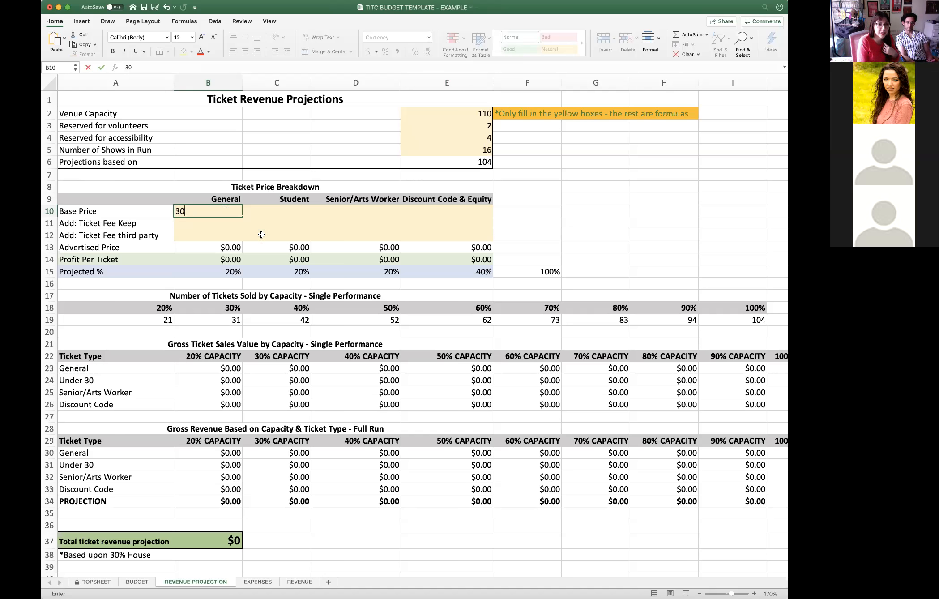
pyautogui.click(268, 214)
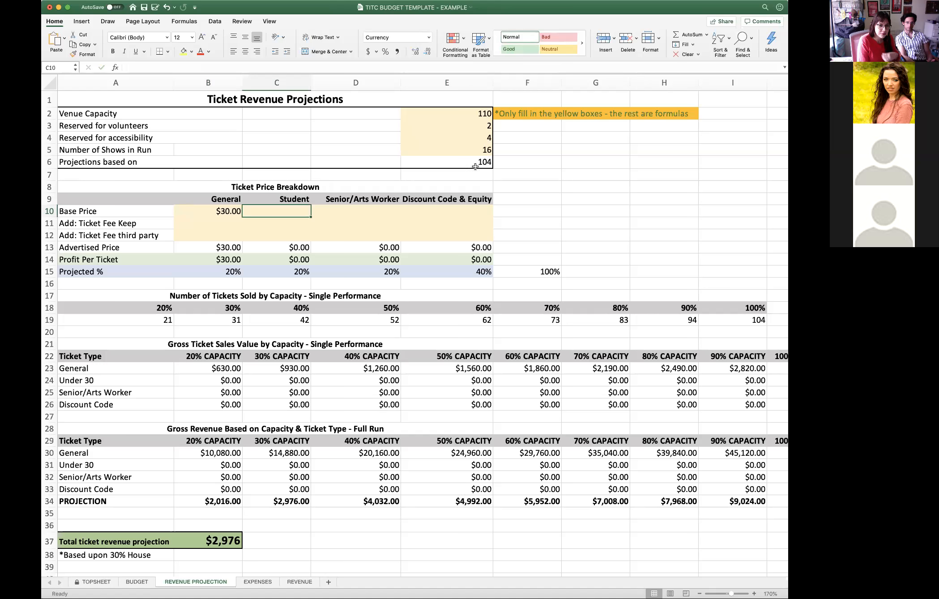
pyautogui.write('25')
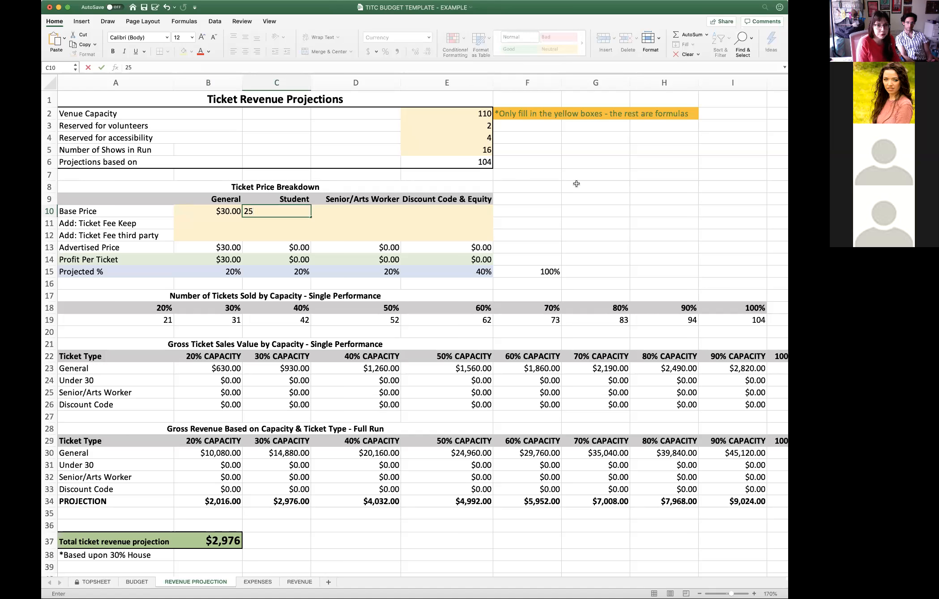
pyautogui.press('Tab')
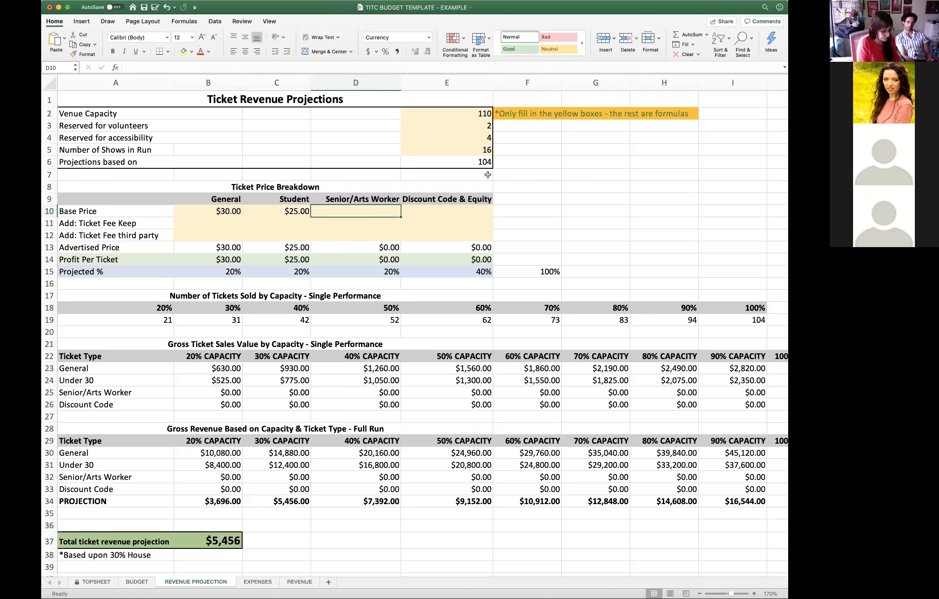
pyautogui.write('25')
pyautogui.press('Tab')
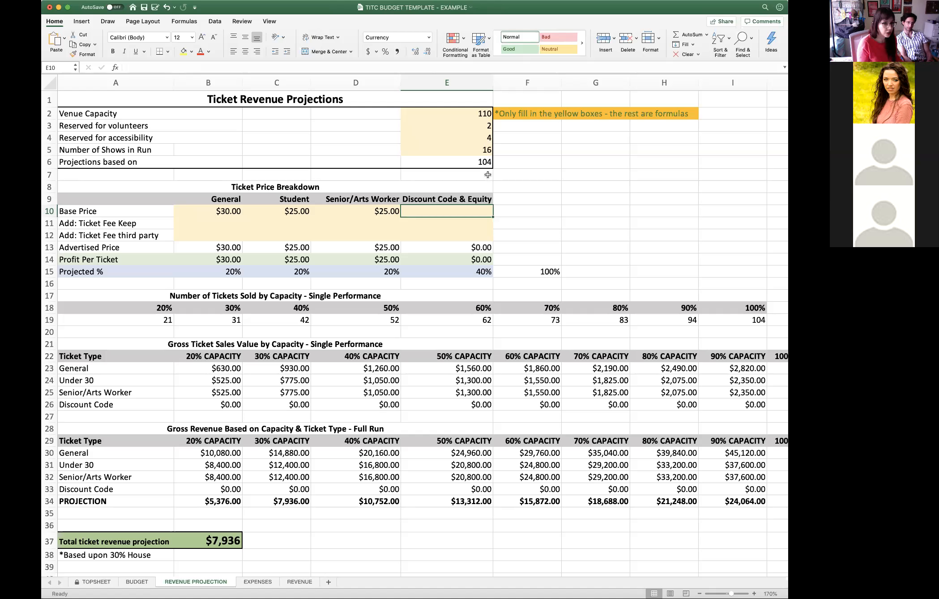
pyautogui.write('24')
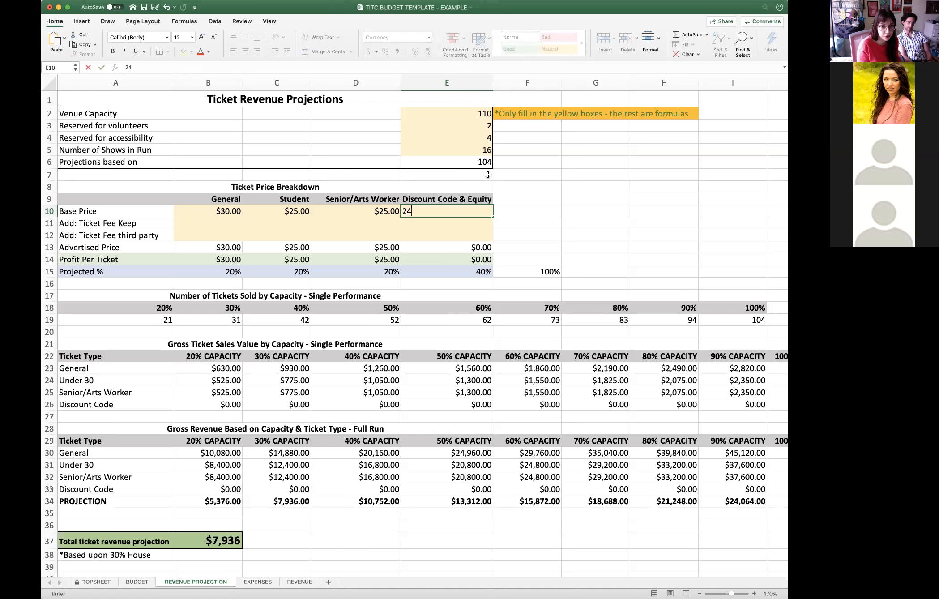
pyautogui.press('Return')
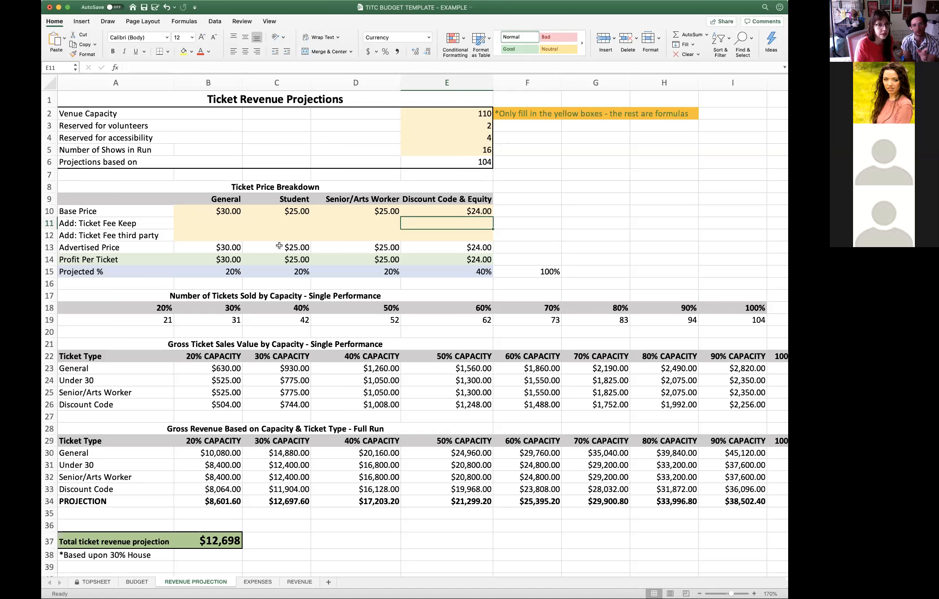
pyautogui.click(211, 222)
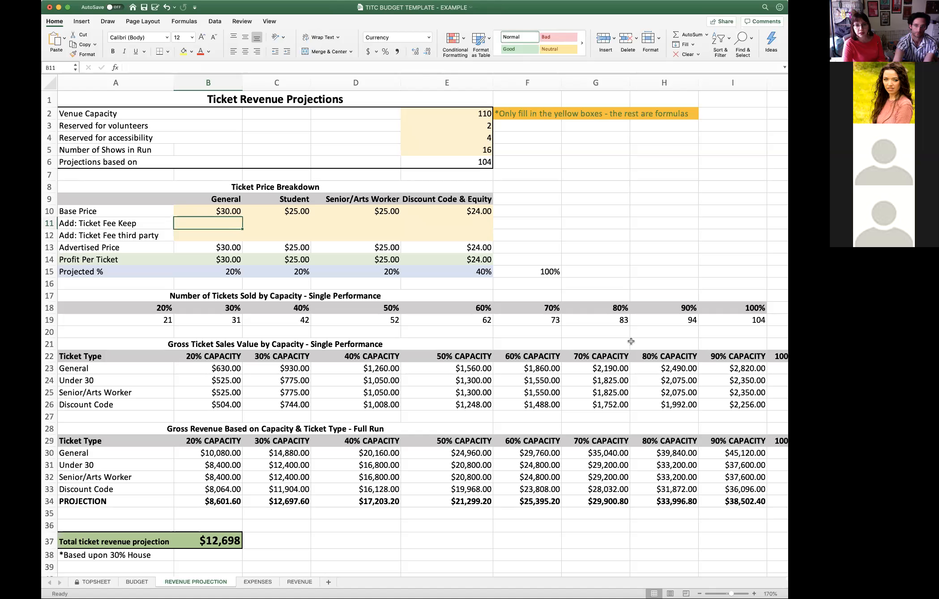
pyautogui.click(676, 58)
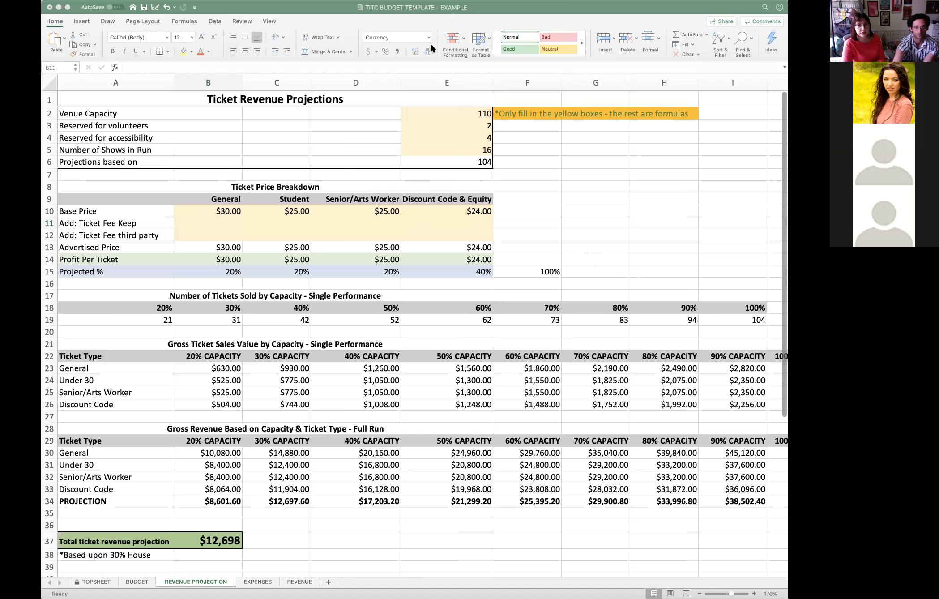
pyautogui.click(362, 11)
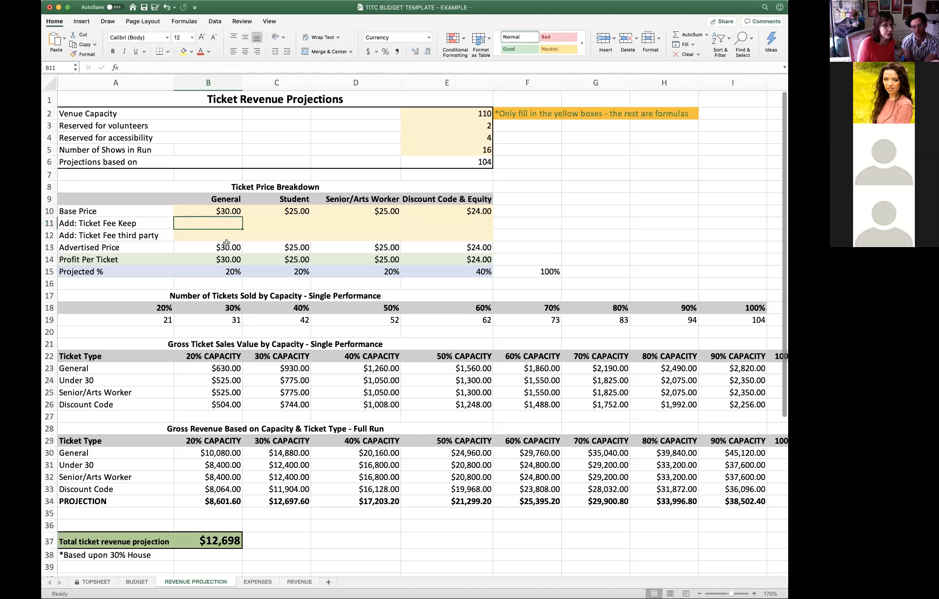
# - Set the third-party ticket fee to $1 for all four ticket types in the Ticket Price Breakdown
pyautogui.click(212, 237)
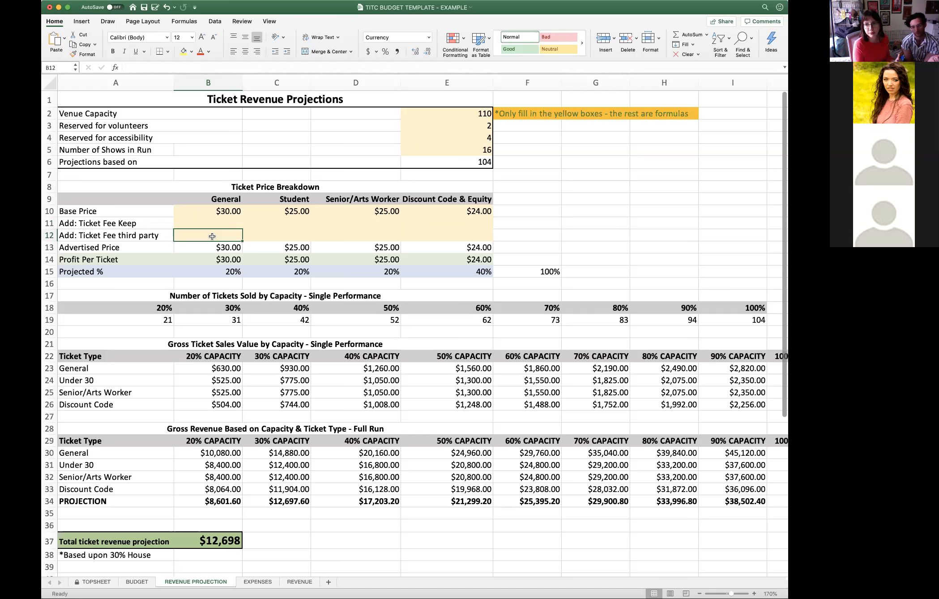
pyautogui.write('1')
pyautogui.press('Tab')
pyautogui.write('1')
pyautogui.press('Tab')
pyautogui.write('1')
pyautogui.press('Tab')
pyautogui.write('1')
pyautogui.press('Tab')
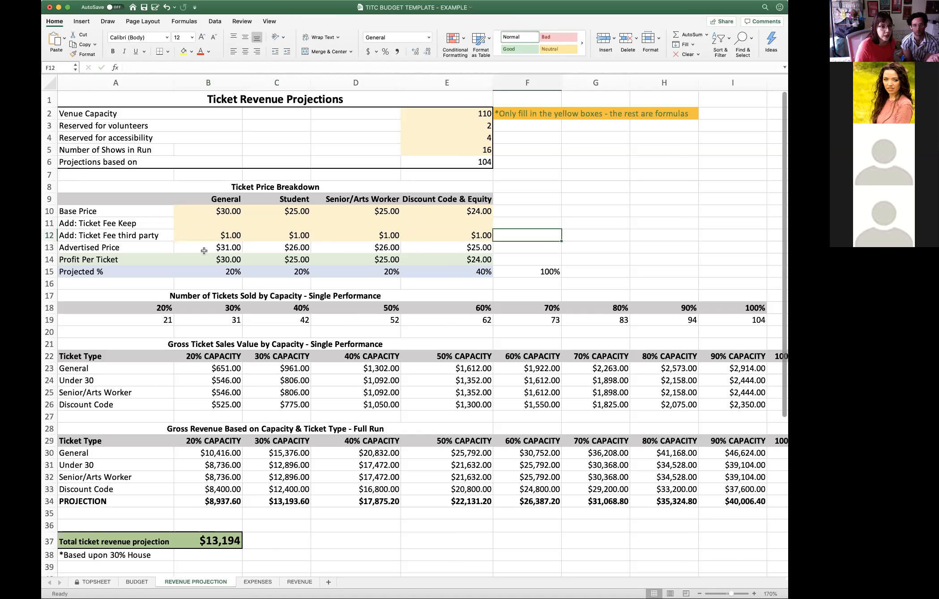
# - Compare the Base Price, Advertised Price and Profit Per Ticket rows by highlighting each one in the Ticket Price Breakdown
pyautogui.click(49, 247)
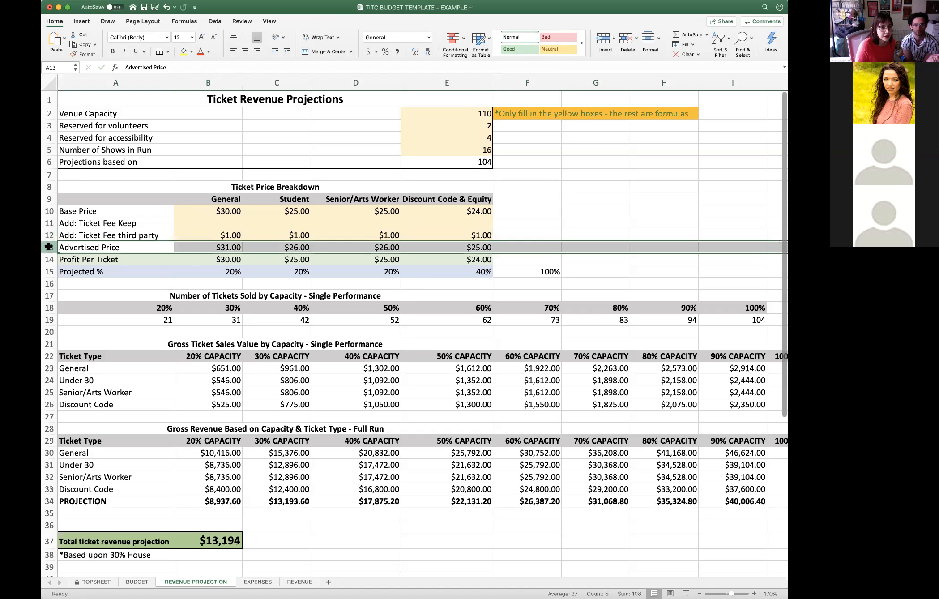
pyautogui.click(540, 225)
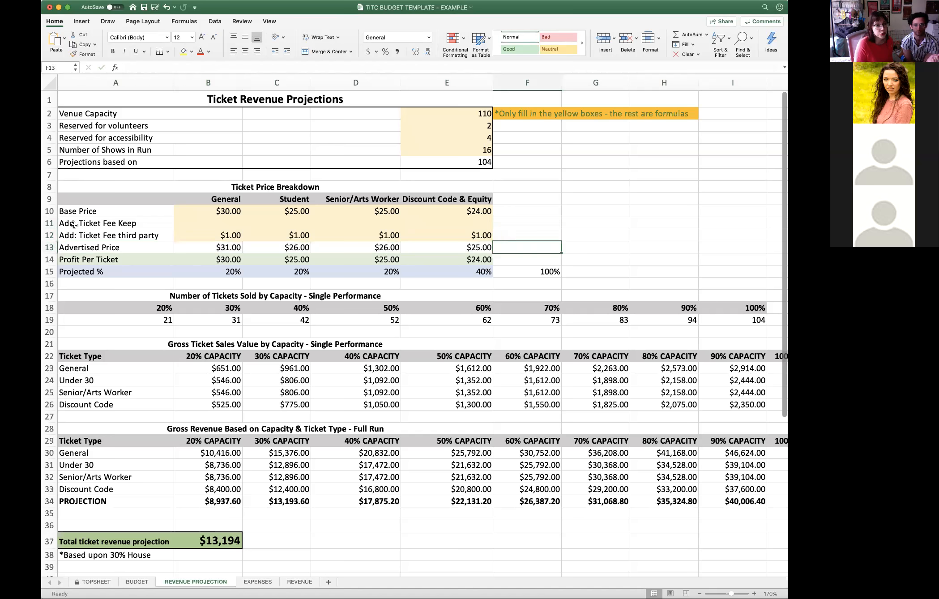
pyautogui.click(49, 210)
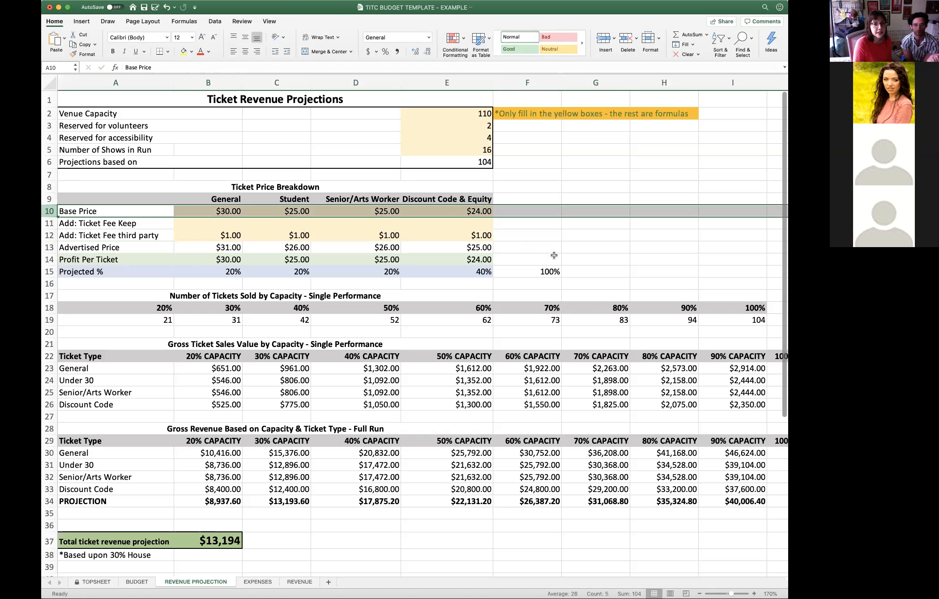
pyautogui.click(49, 247)
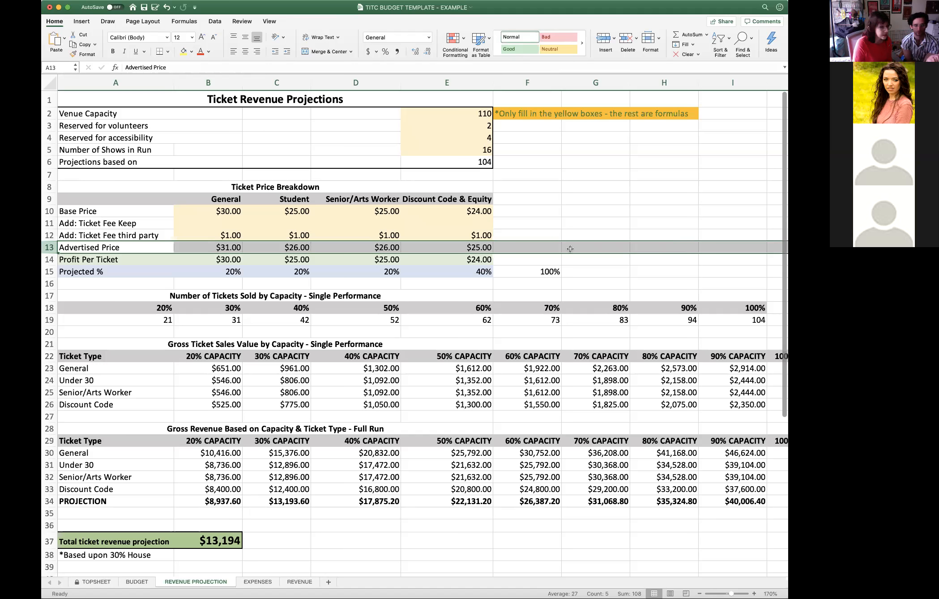
pyautogui.click(48, 259)
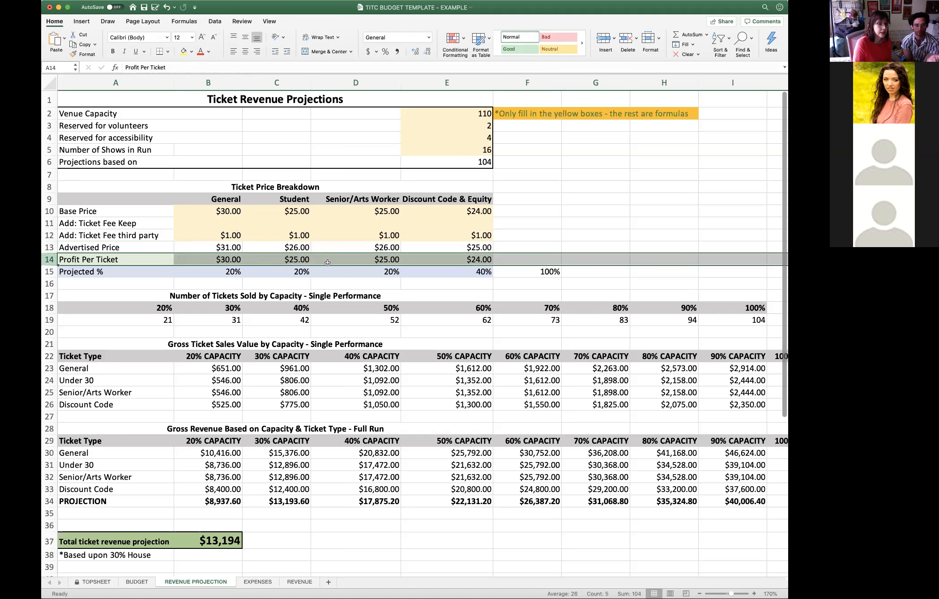
pyautogui.click(544, 220)
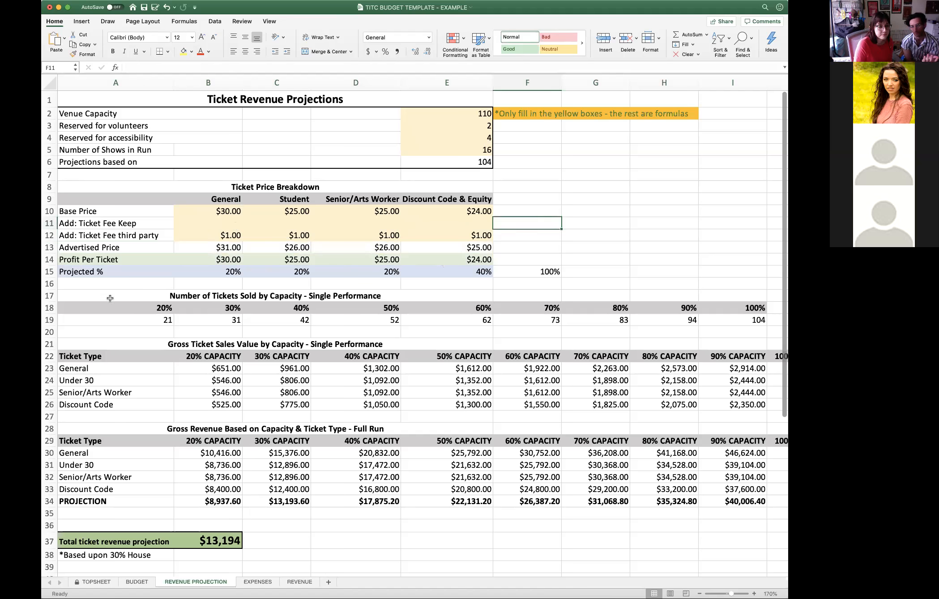
# - Set the Projected % to 40% for General and 20% for Discount Code & Equity, and check the row's total formula
pyautogui.scroll(-2, 112, 297)
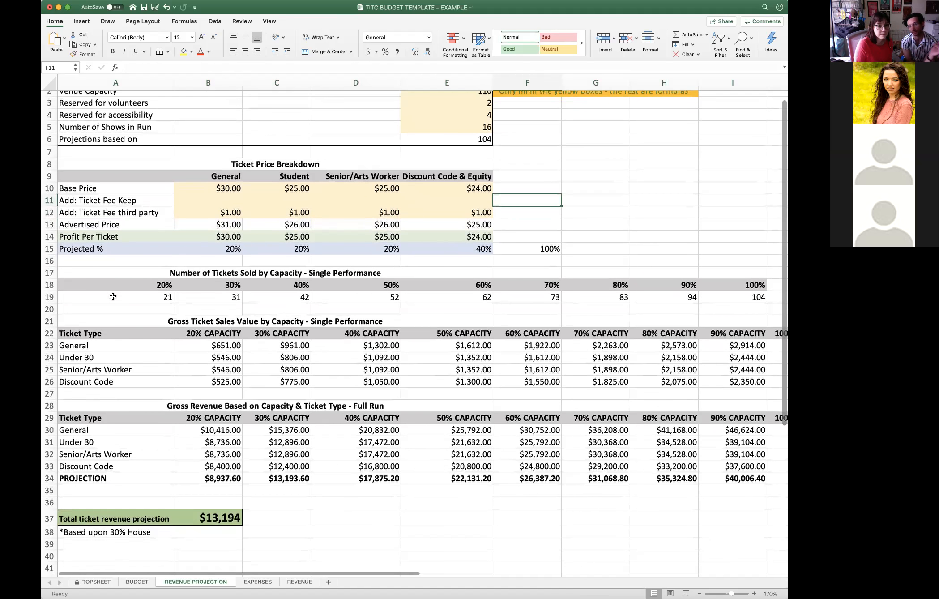
pyautogui.scroll(-1, 113, 297)
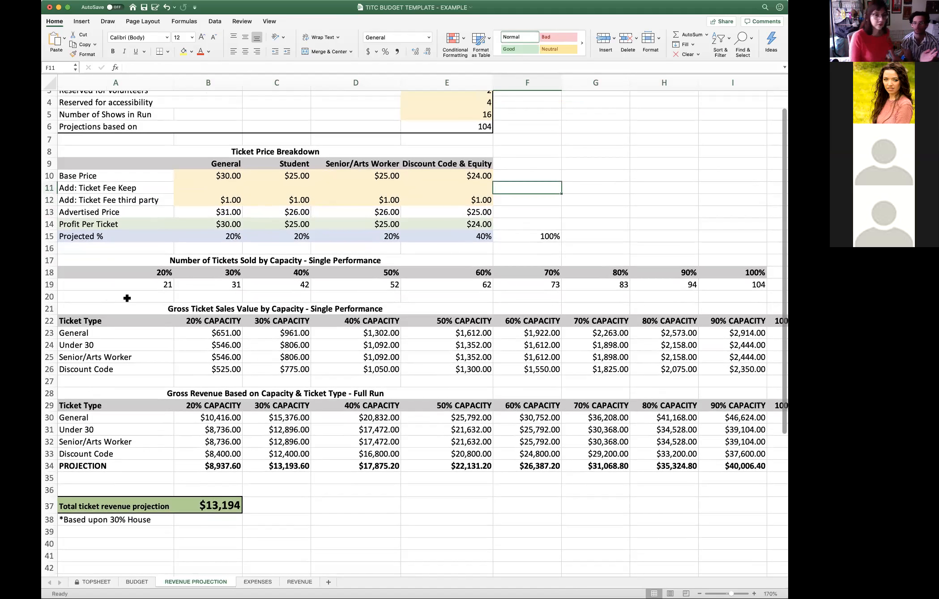
pyautogui.click(233, 234)
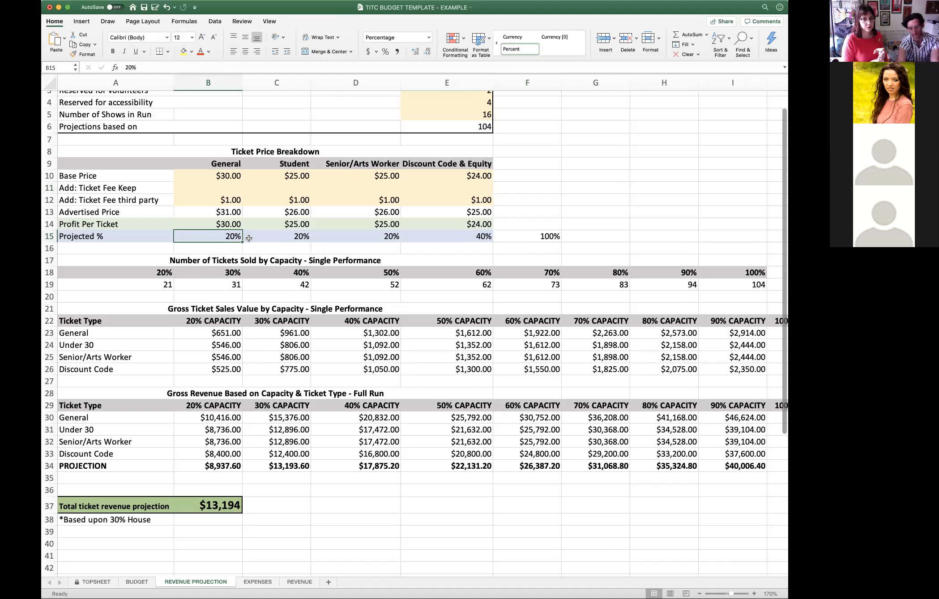
pyautogui.write('40')
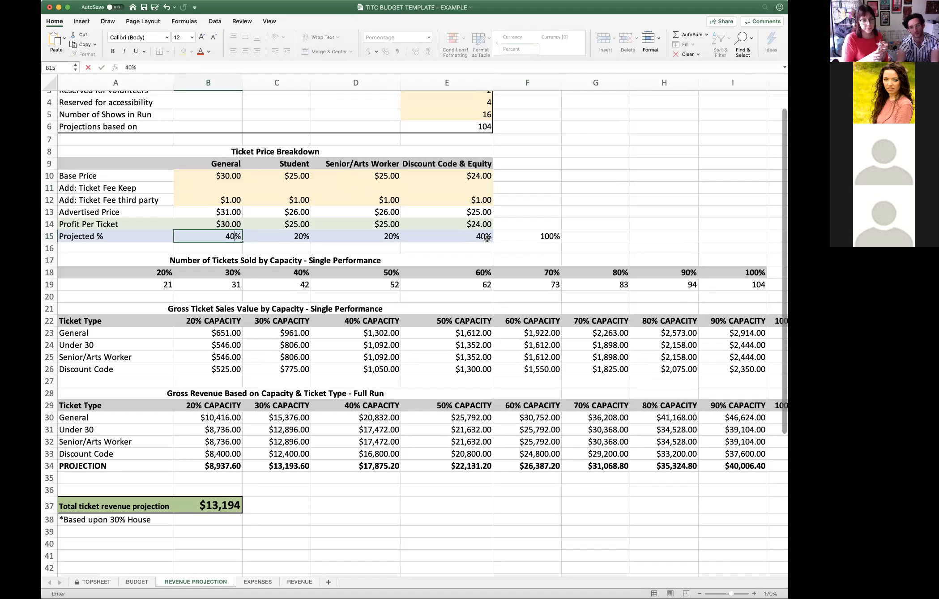
pyautogui.click(487, 238)
pyautogui.write('20')
pyautogui.press('Return')
pyautogui.click(528, 238)
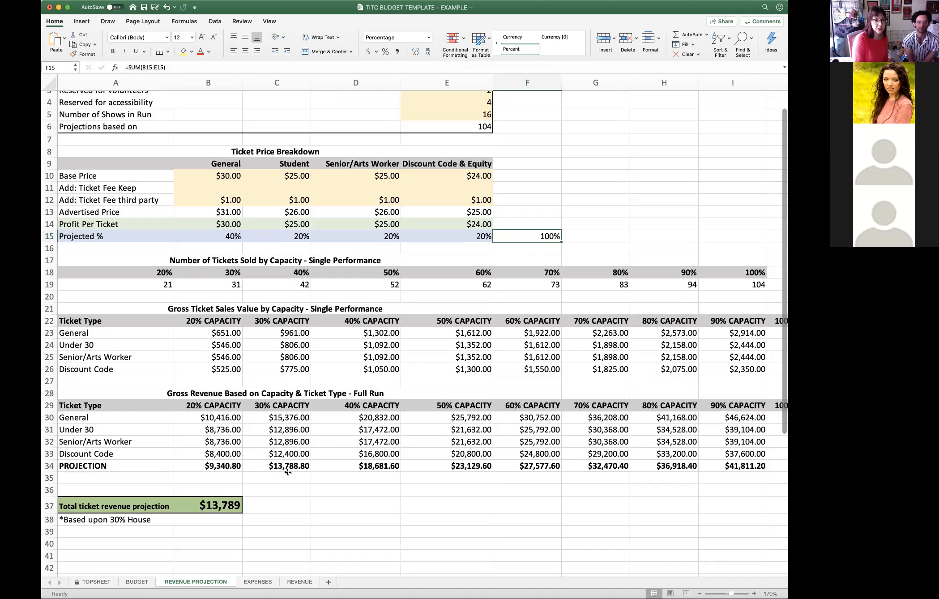
# - Review the Projected % row and check the single-performance tickets-sold formulas at 20% and 30% capacity
pyautogui.click(48, 236)
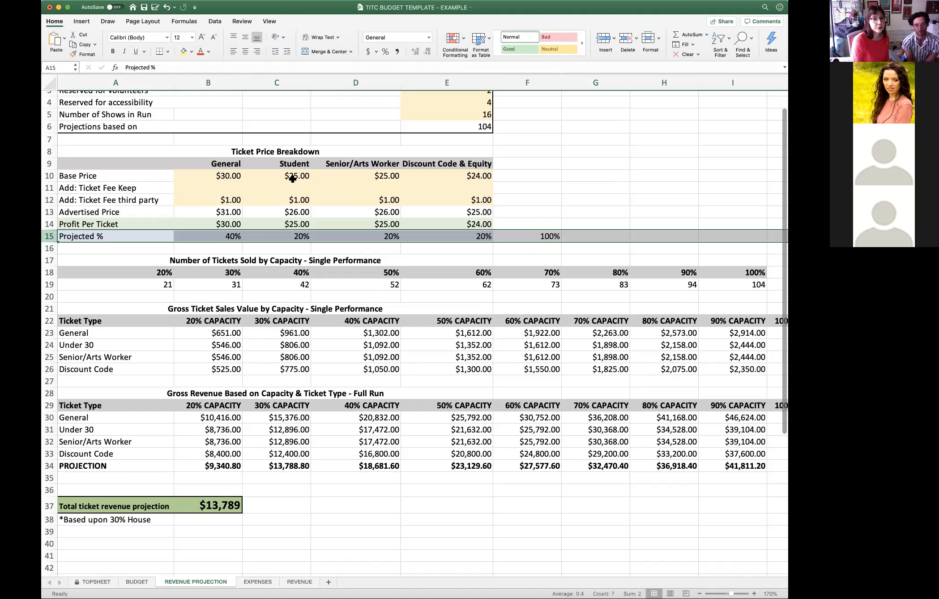
pyautogui.click(486, 235)
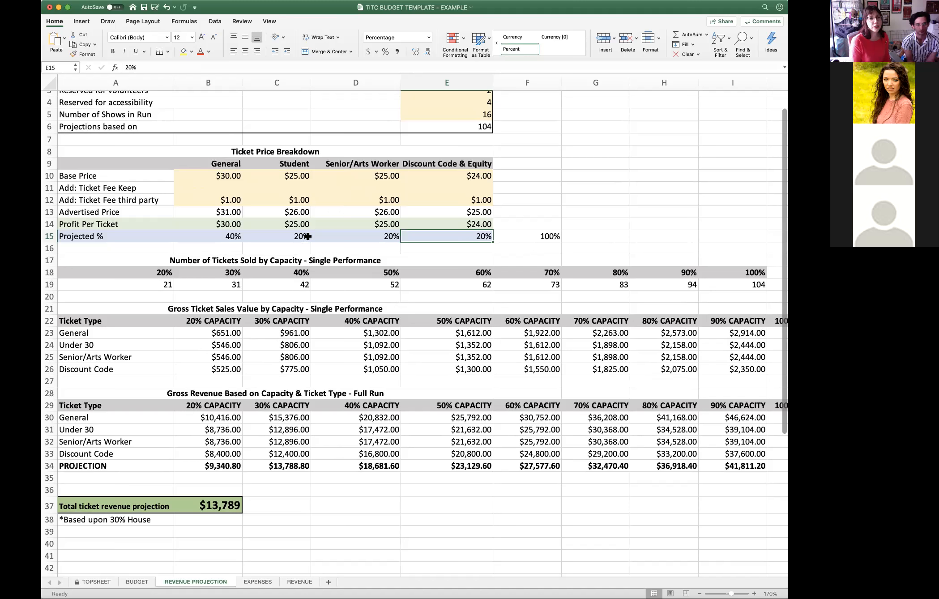
pyautogui.click(49, 260)
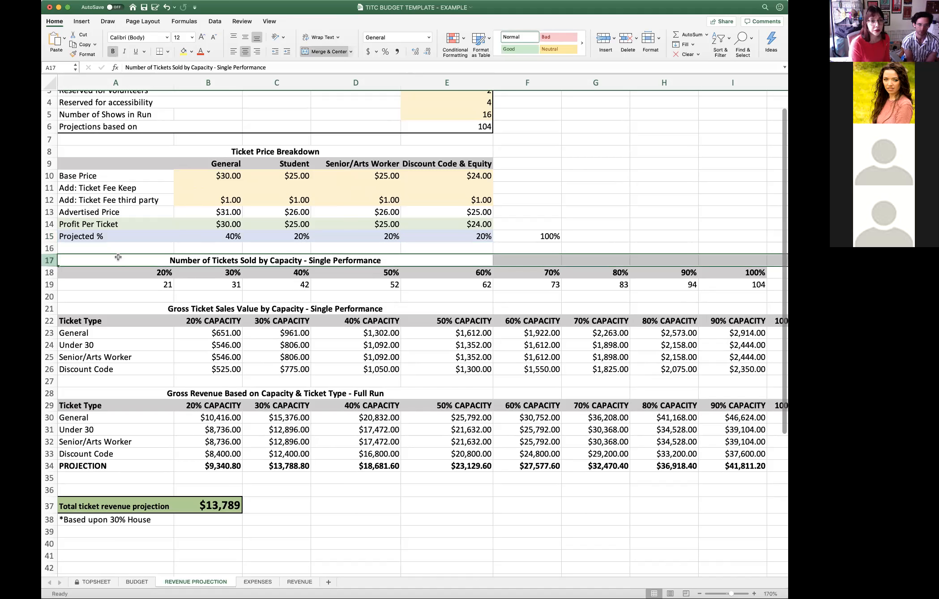
pyautogui.click(138, 287)
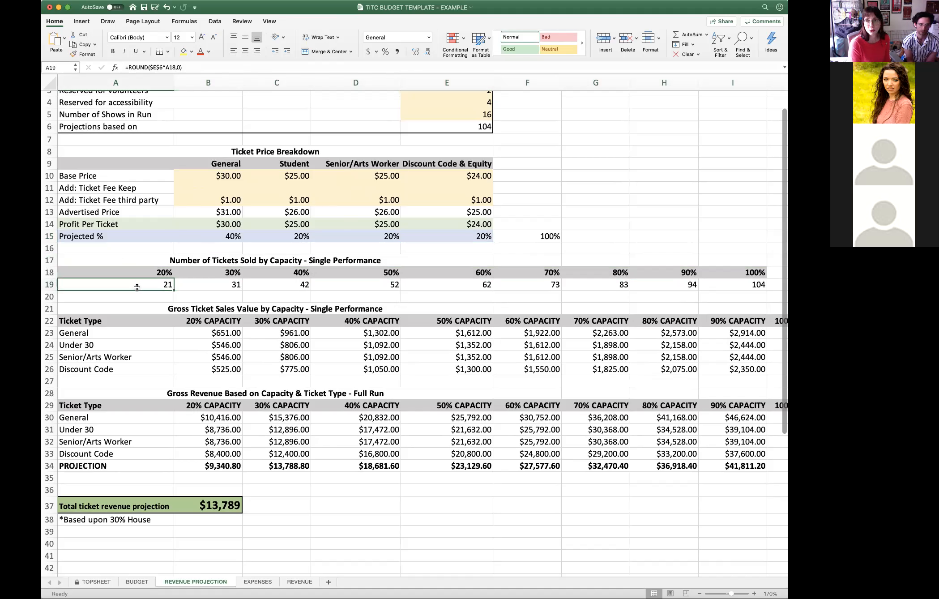
pyautogui.click(211, 284)
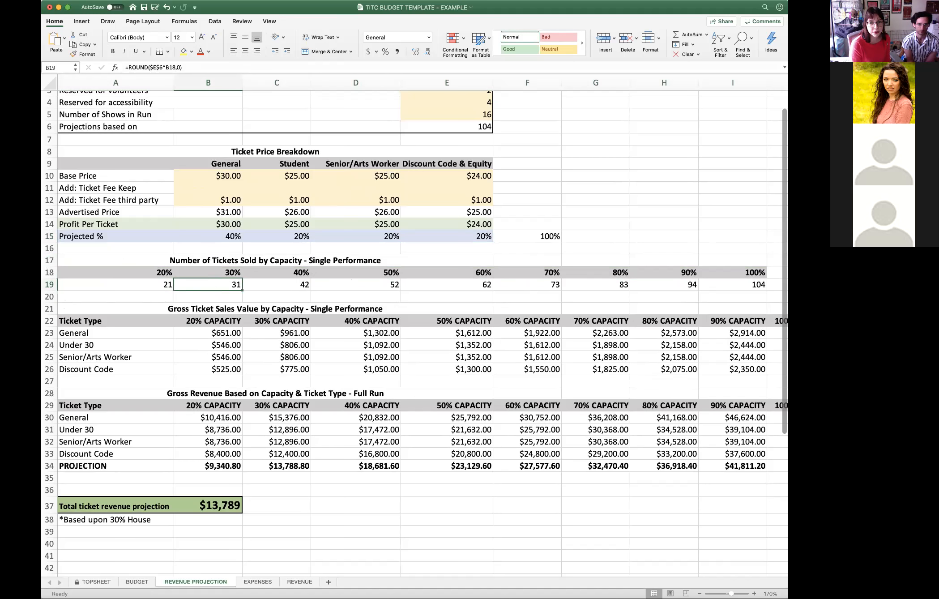
pyautogui.click(49, 284)
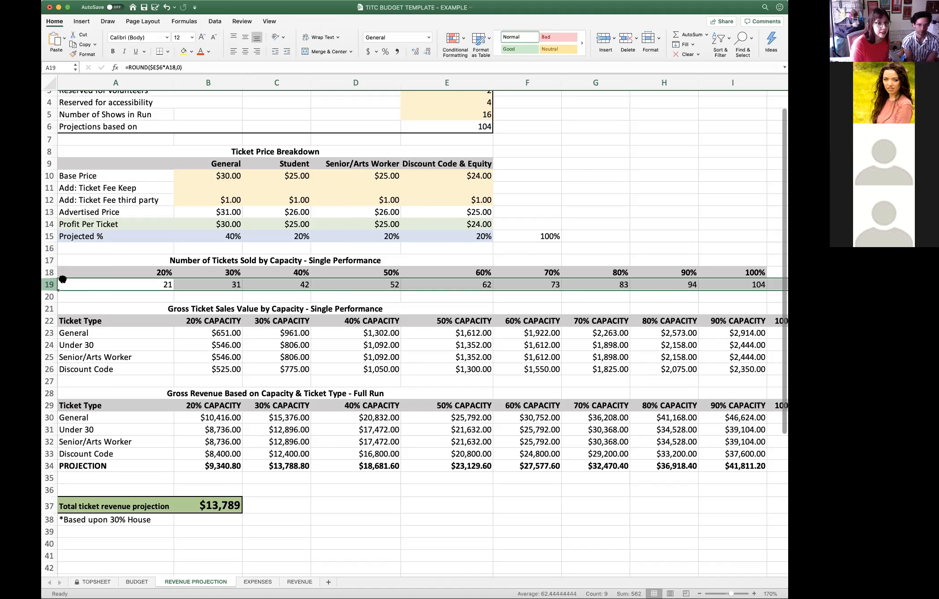
# - Trace how the General gross ticket sales value at 20% capacity draws on the number of tickets sold per performance
pyautogui.click(50, 308)
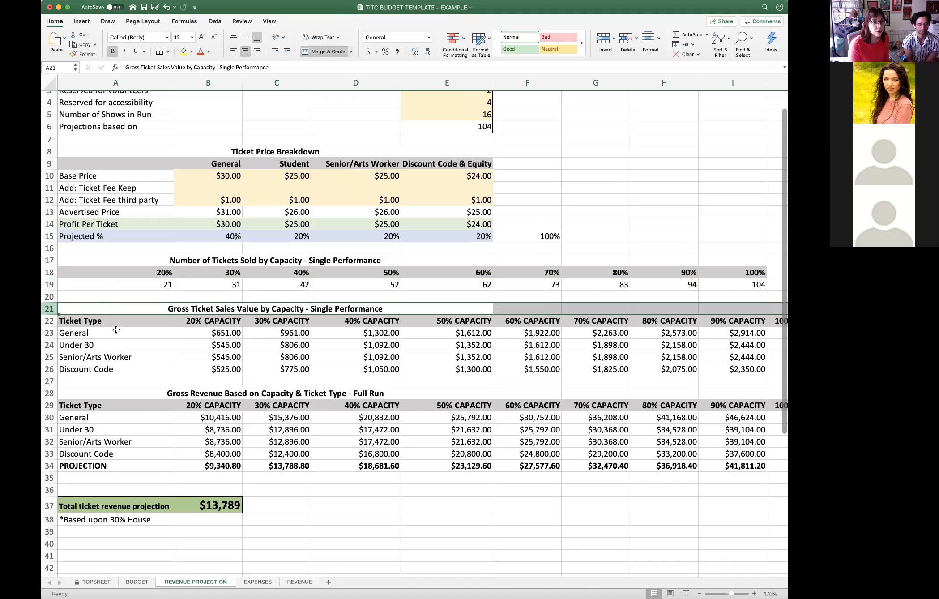
pyautogui.click(191, 322)
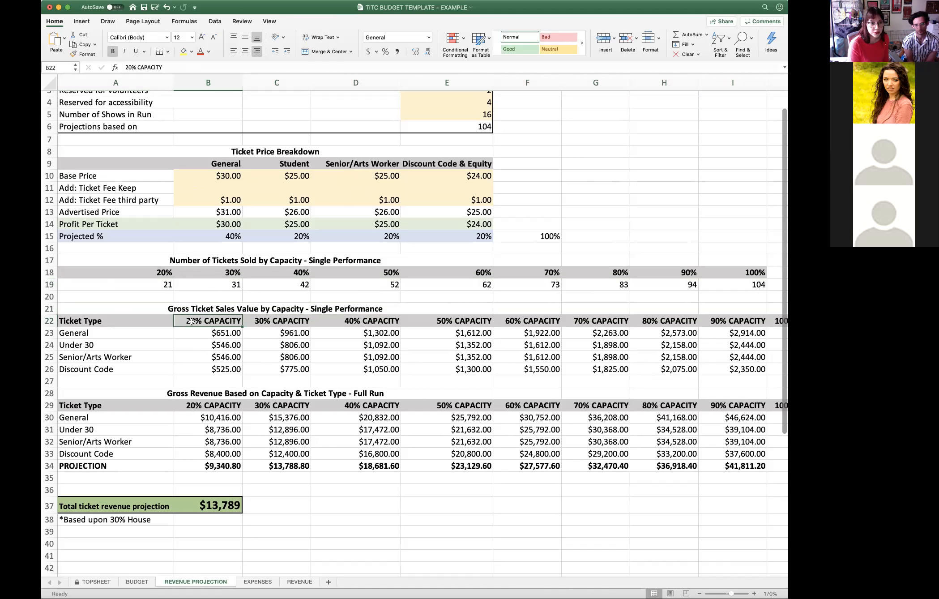
pyautogui.click(157, 284)
pyautogui.click(218, 332)
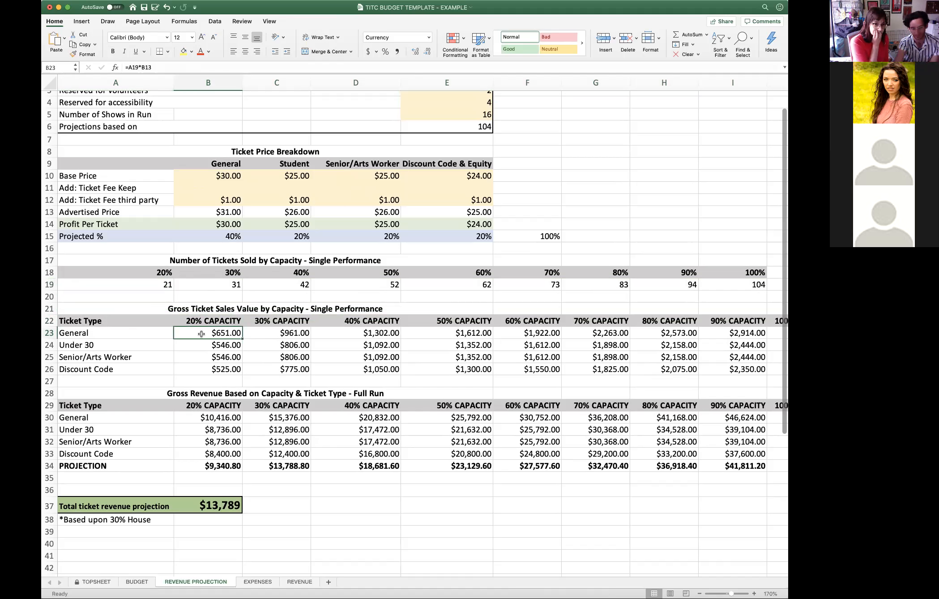
pyautogui.click(158, 285)
pyautogui.click(128, 333)
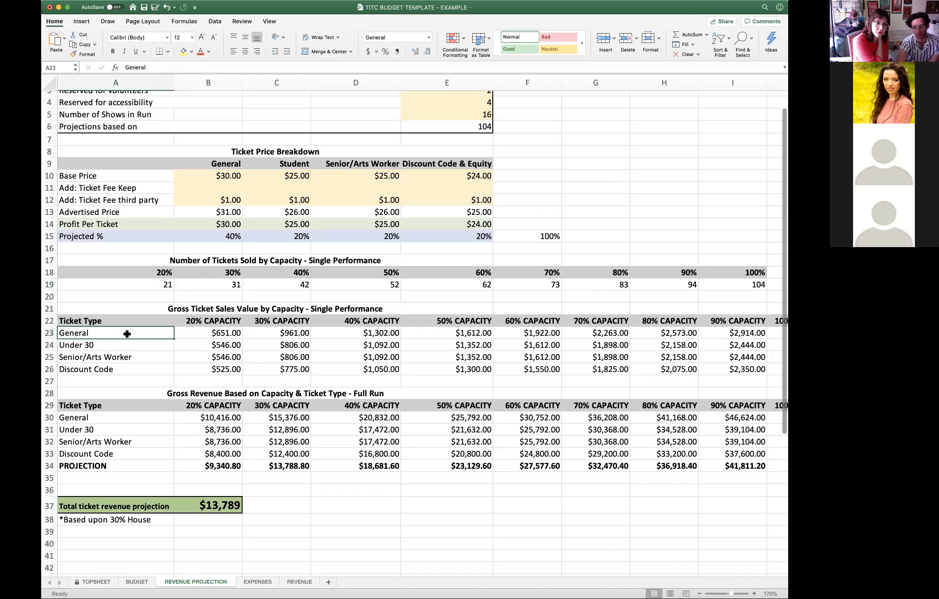
pyautogui.click(218, 332)
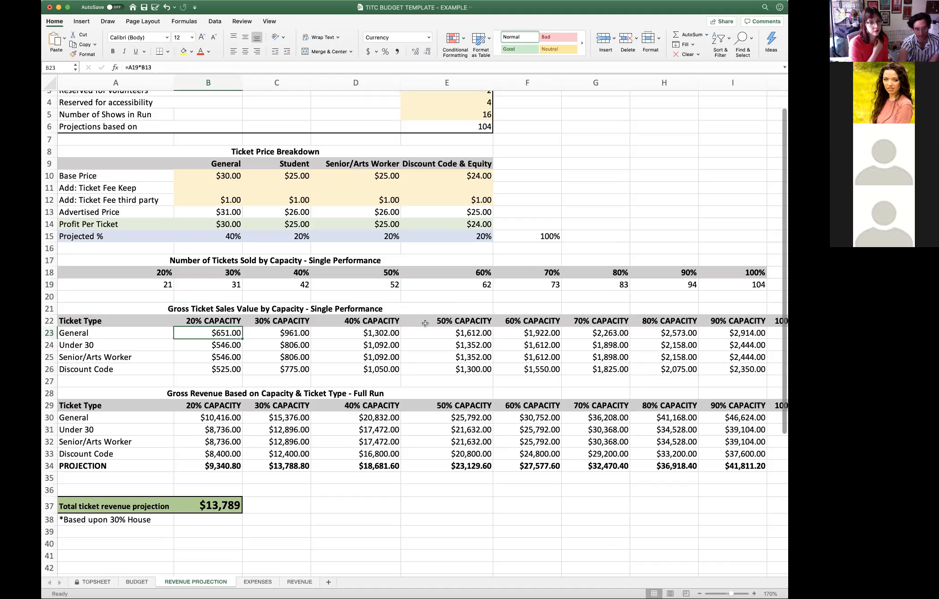
# - Check the single-performance gross sales formulas at 30% capacity for General, Under 30, Senior/Arts Worker and Discount Code
pyautogui.click(283, 331)
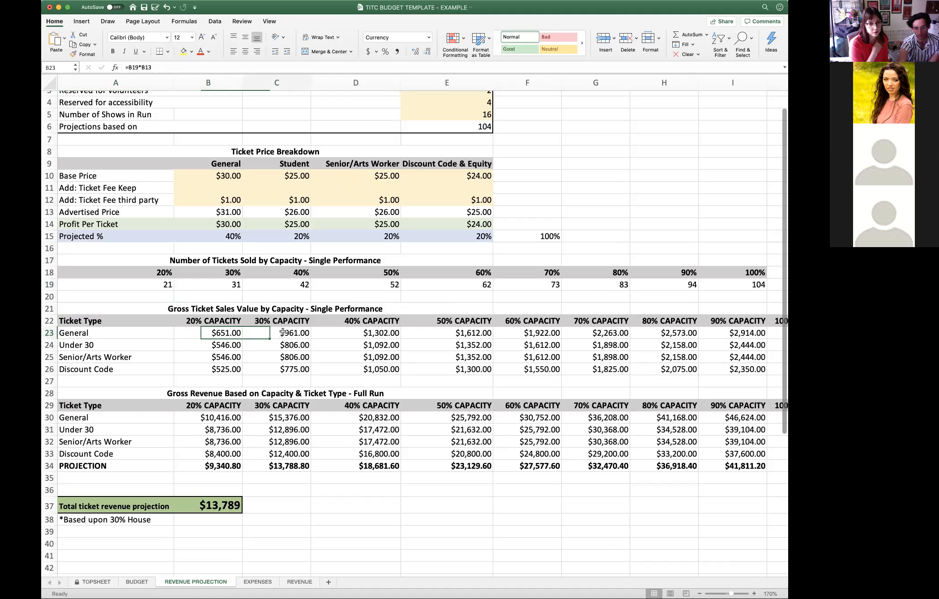
pyautogui.click(148, 333)
pyautogui.click(279, 333)
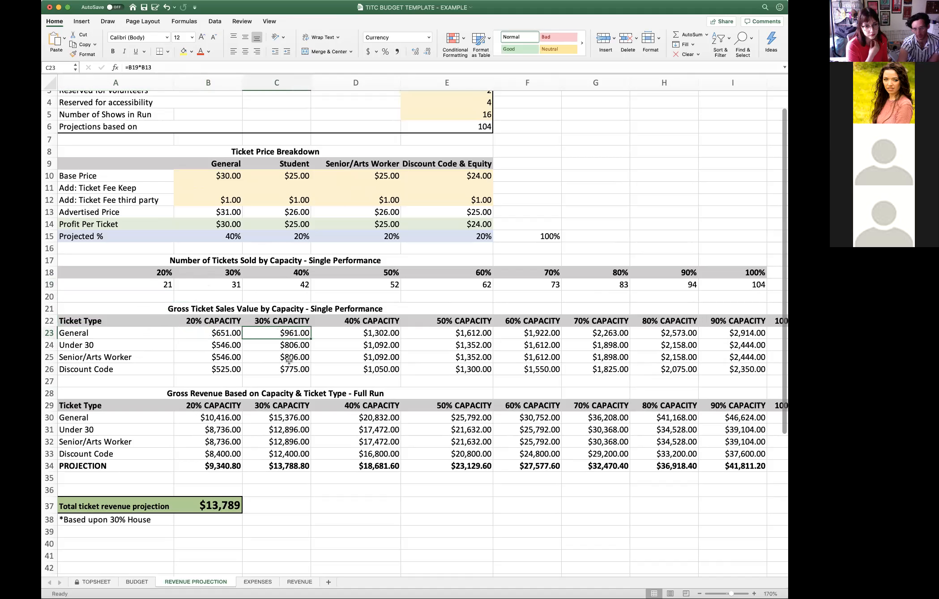
pyautogui.click(274, 344)
pyautogui.click(277, 360)
pyautogui.click(273, 370)
pyautogui.click(271, 335)
pyautogui.click(270, 347)
pyautogui.click(270, 356)
pyautogui.click(269, 370)
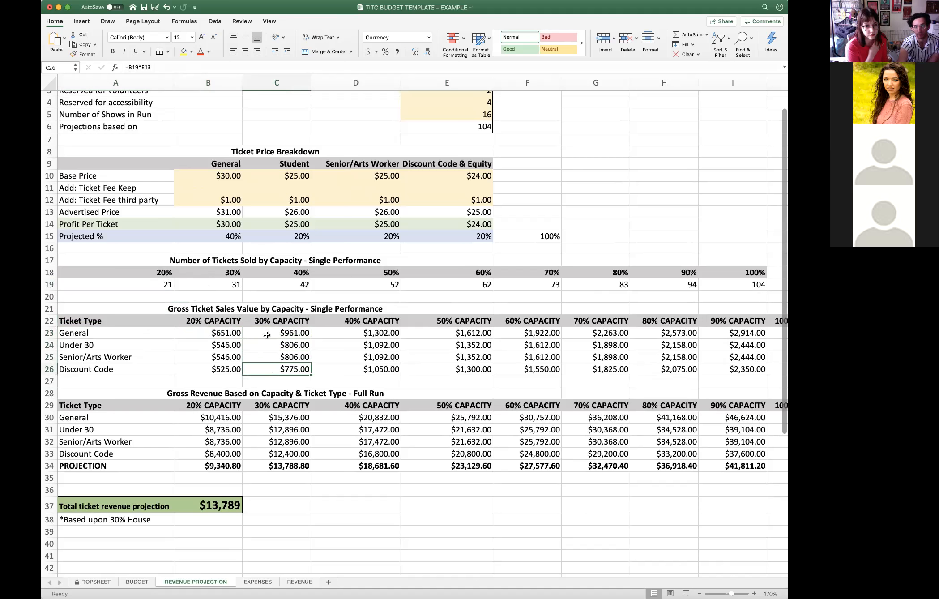
pyautogui.click(82, 333)
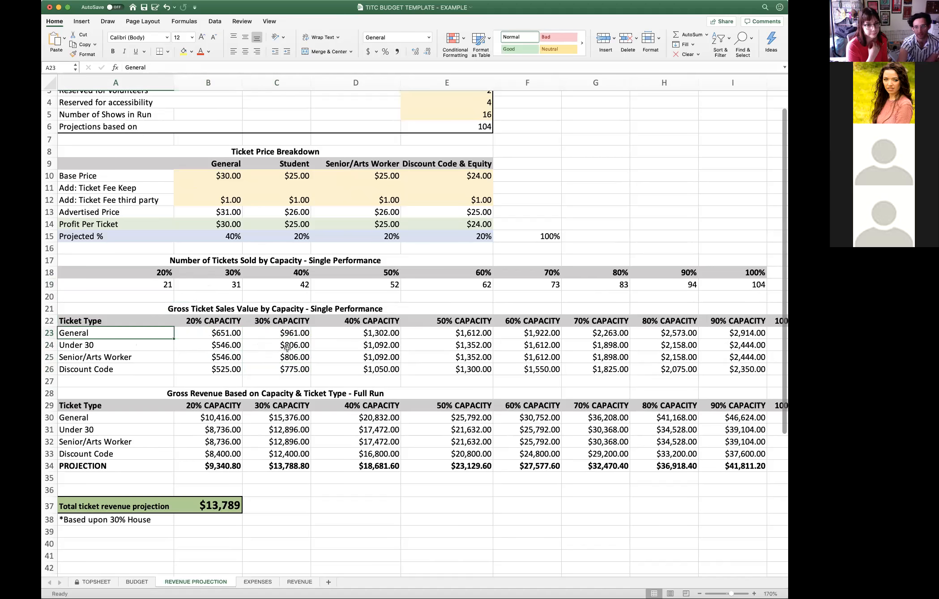
# - Inspect the single-performance gross sales formulas for General at 100% capacity and Discount Code at 20% capacity
pyautogui.hscroll(2, 280, 351)
pyautogui.hscroll(3, 277, 353)
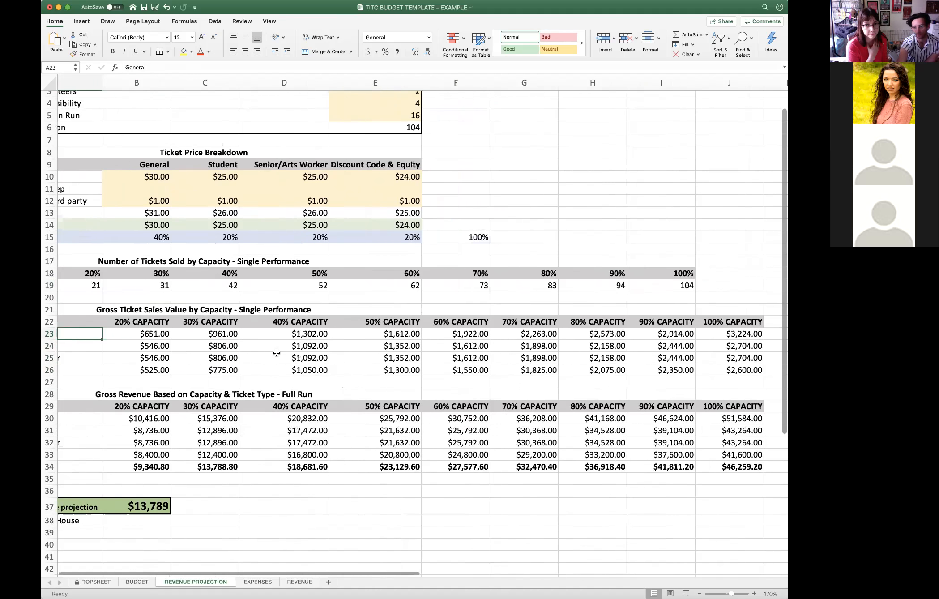
pyautogui.click(702, 334)
pyautogui.click(721, 335)
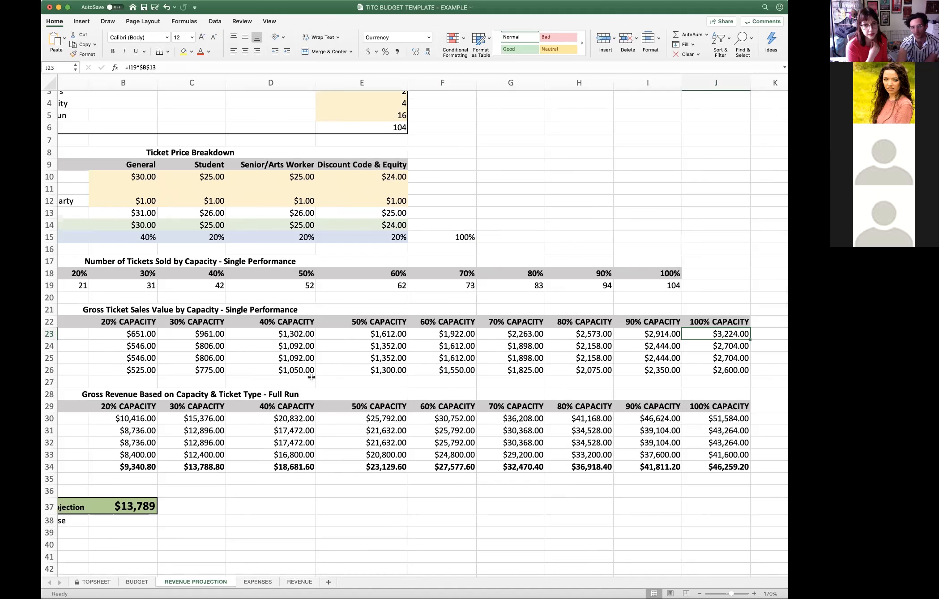
pyautogui.hscroll(-3, 339, 381)
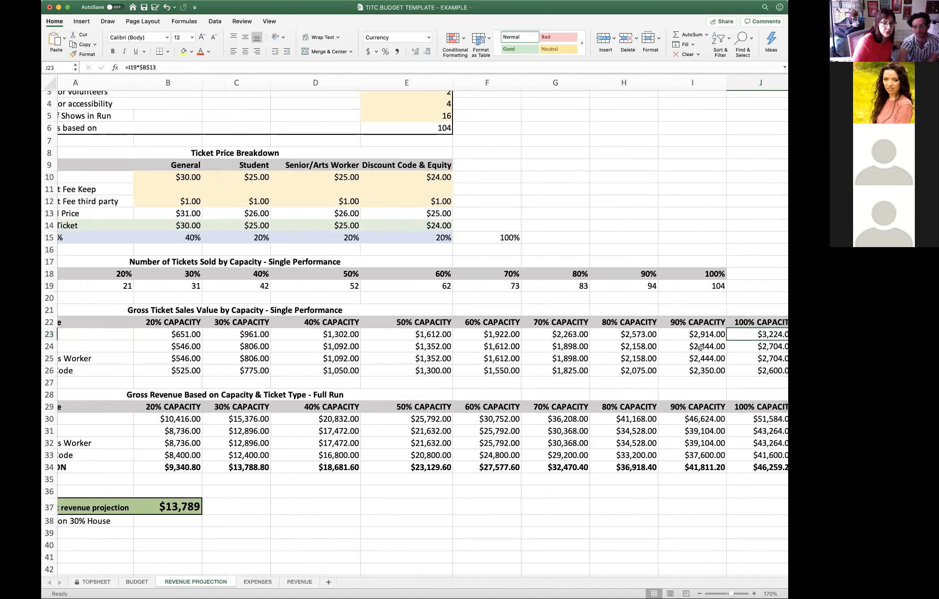
pyautogui.click(187, 370)
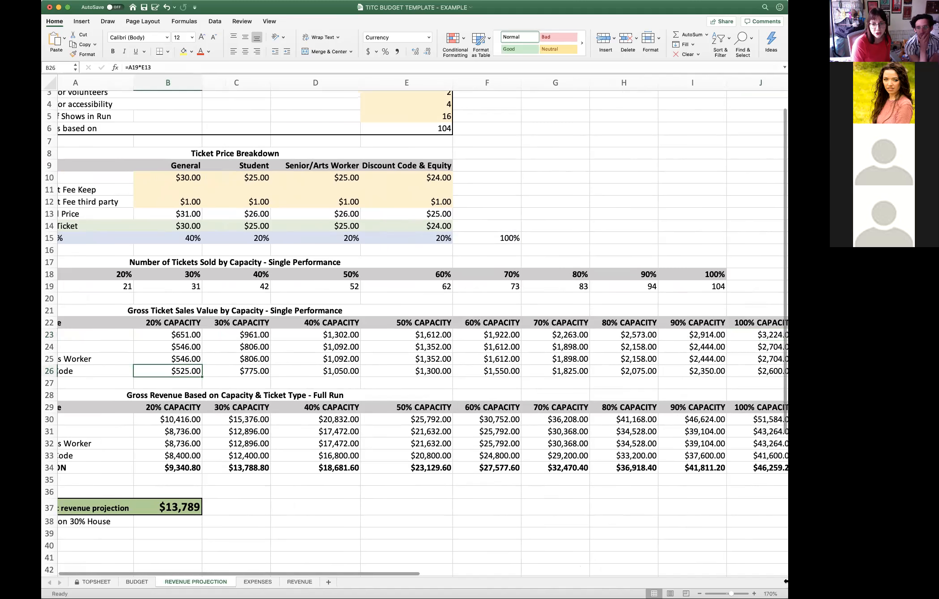
# - Widen the workbook window to fit all revenue projection columns from Ticket Type through 100% capacity
pyautogui.moveTo(788, 313); pyautogui.dragTo(830, 314)
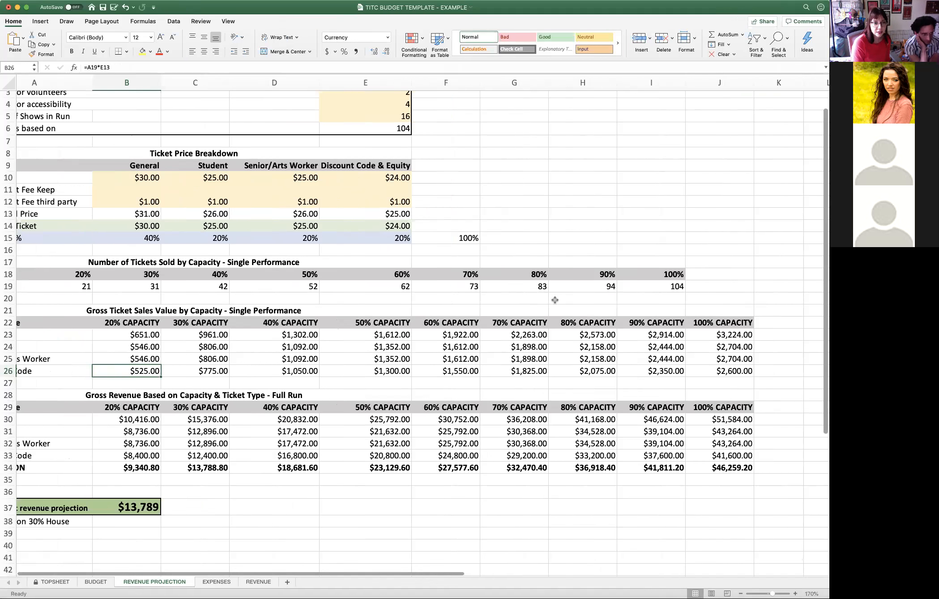
pyautogui.click(198, 521)
pyautogui.hscroll(-2, 81, 552)
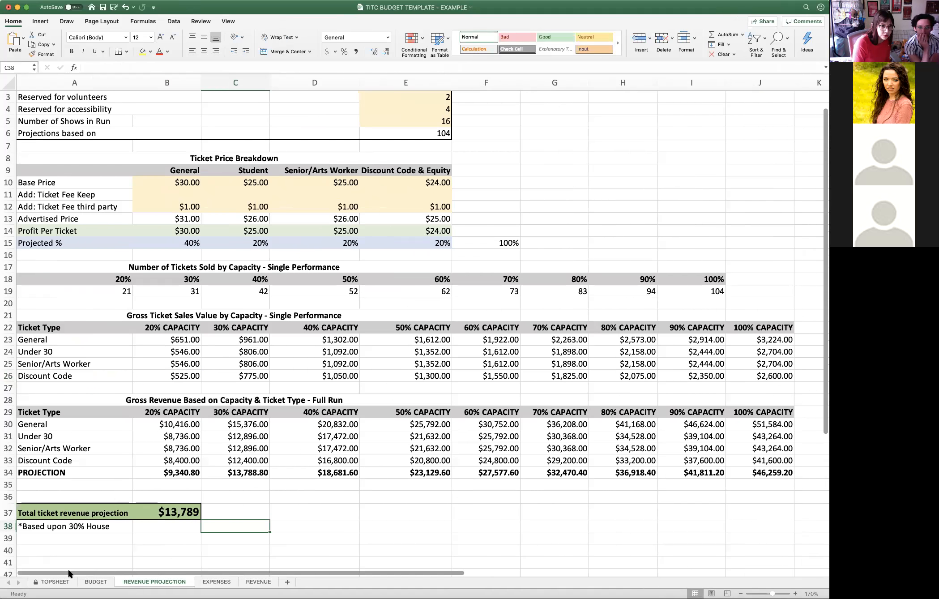
pyautogui.scroll(-1, 230, 441)
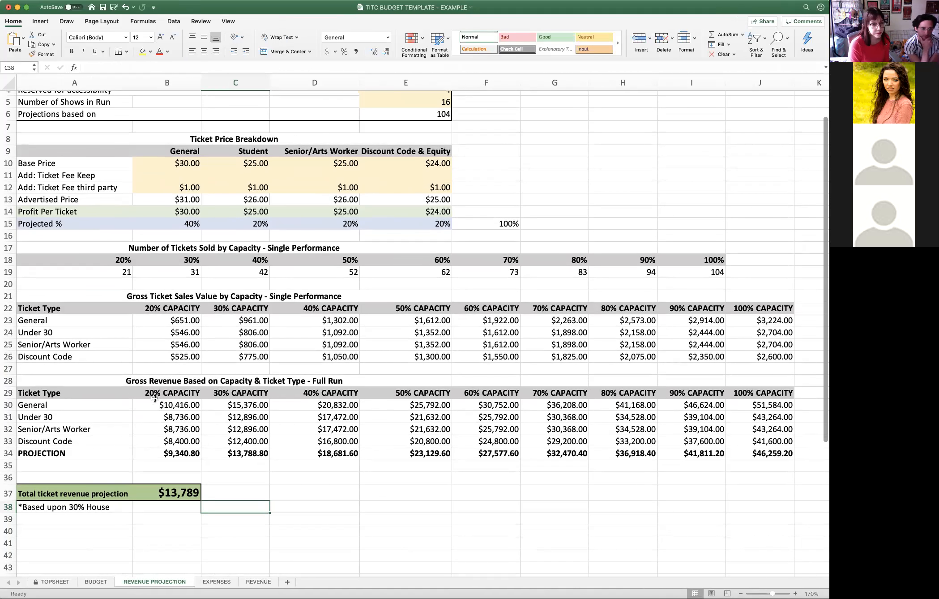
# - Examine the full-run gross revenue section and trace General at 20% capacity to the Number of Shows in Run
pyautogui.click(8, 380)
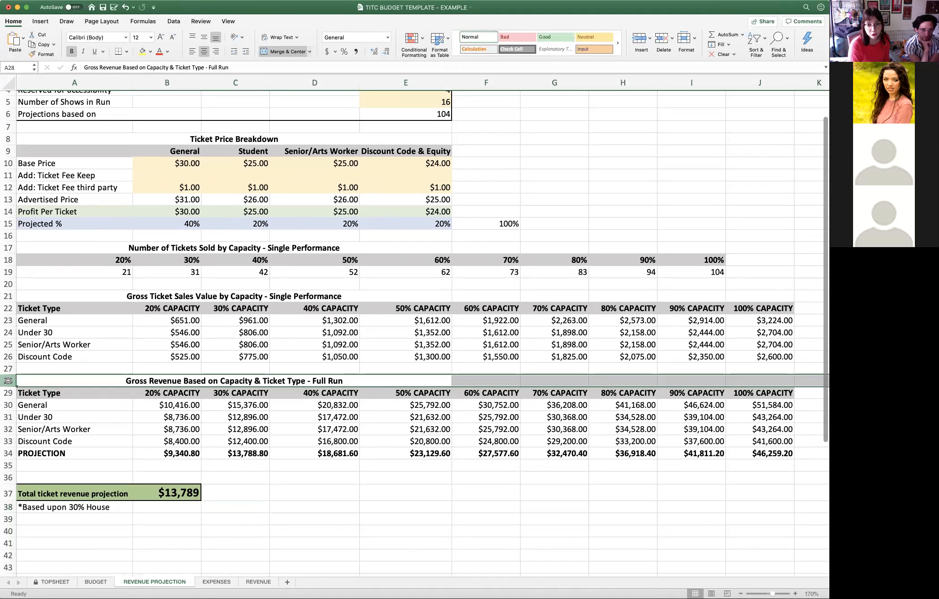
pyautogui.click(361, 518)
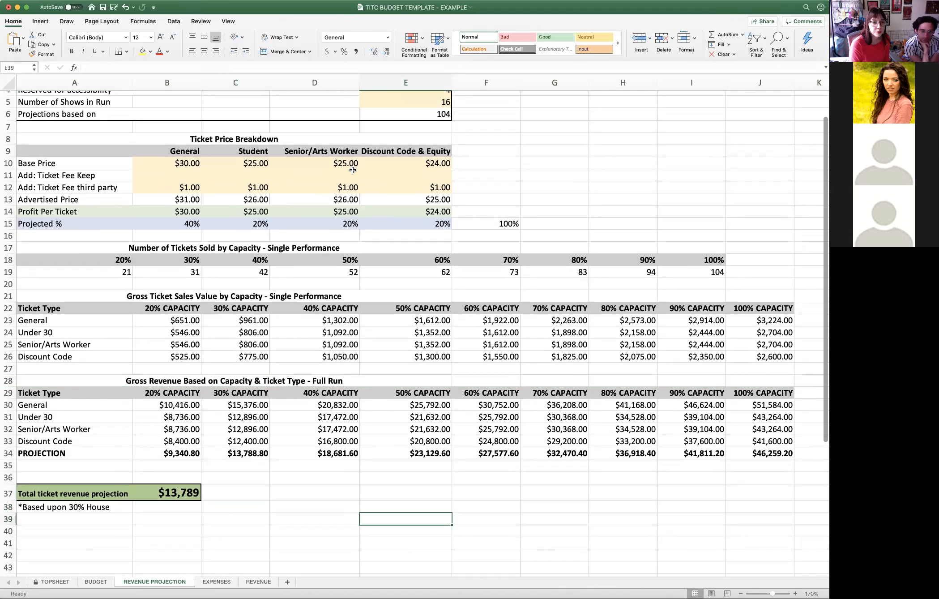
pyautogui.click(442, 102)
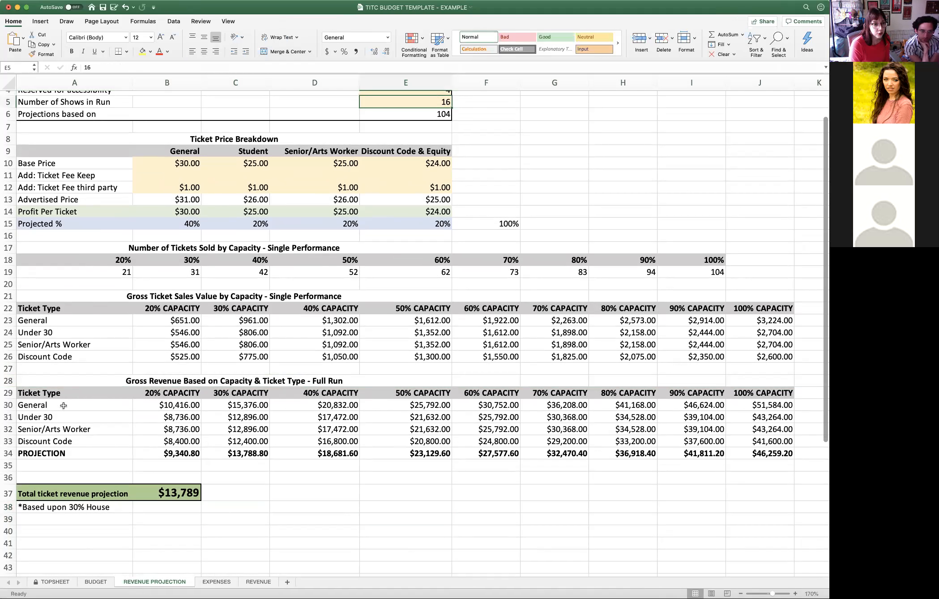
pyautogui.click(94, 405)
pyautogui.click(150, 407)
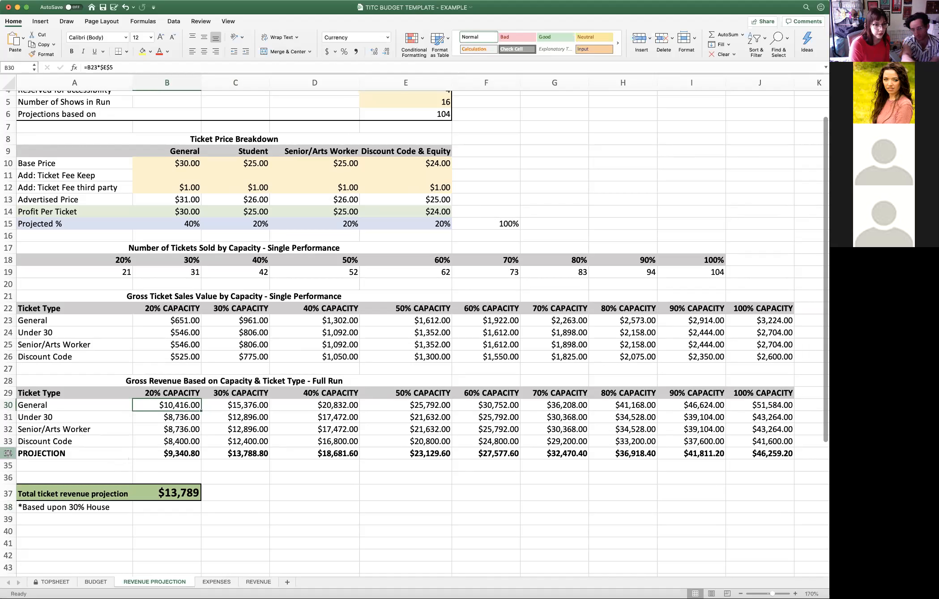
# - Compare the full-run PROJECTION row with the gross revenue of individual ticket types at several capacity levels
pyautogui.click(9, 453)
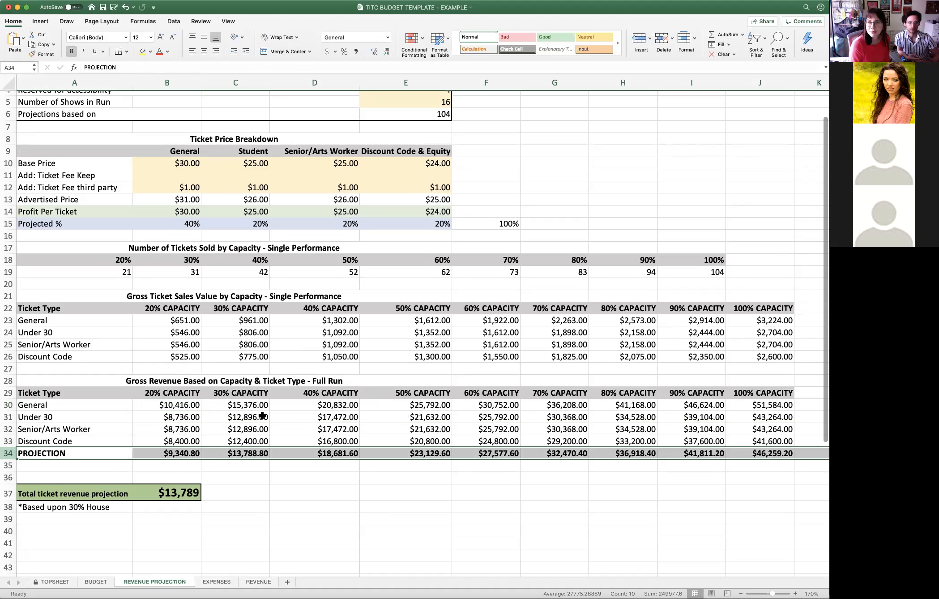
pyautogui.click(8, 404)
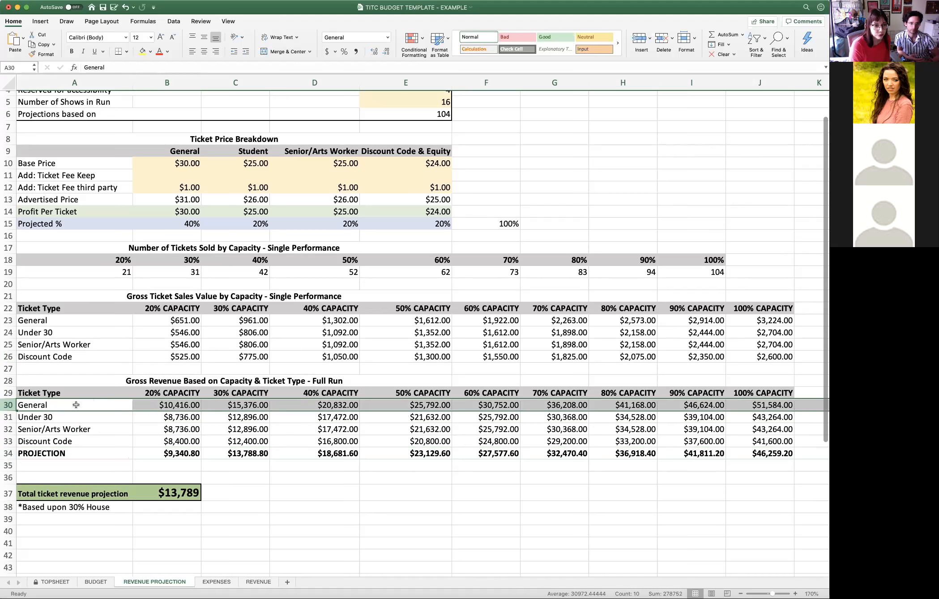
pyautogui.click(146, 405)
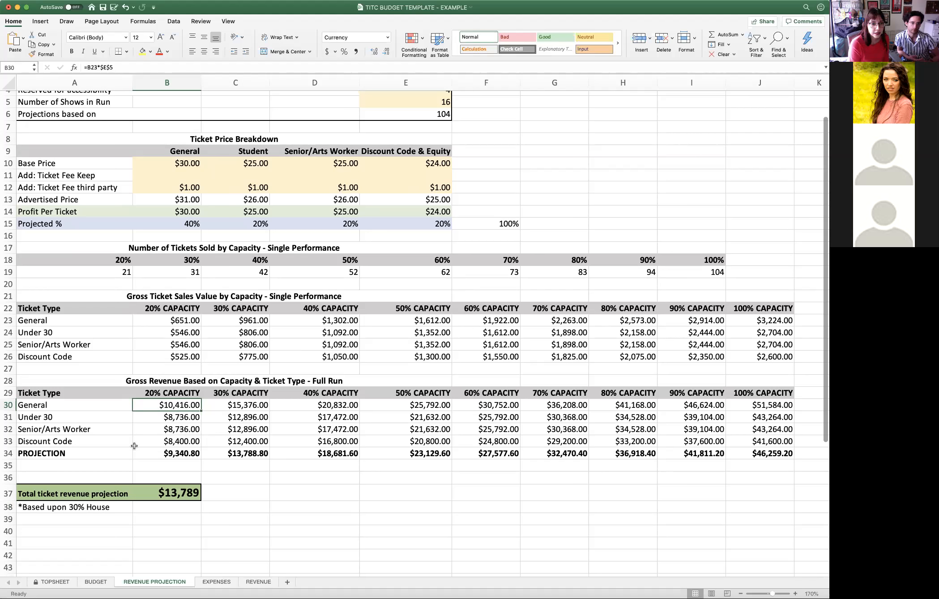
pyautogui.click(159, 442)
pyautogui.click(317, 428)
pyautogui.click(437, 411)
pyautogui.click(632, 432)
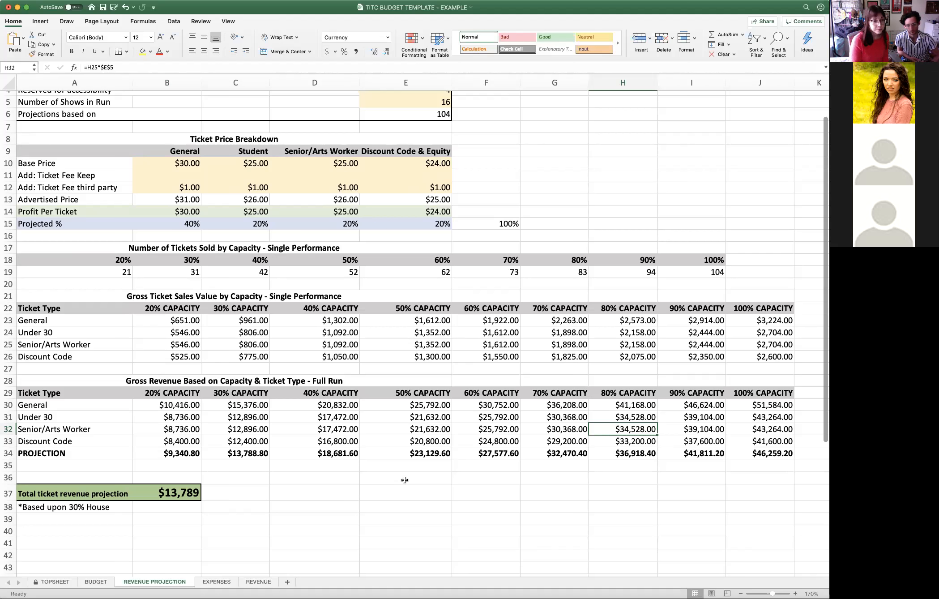
# - Check the full-run PROJECTION formulas at 20% and 30% capacity
pyautogui.click(6, 453)
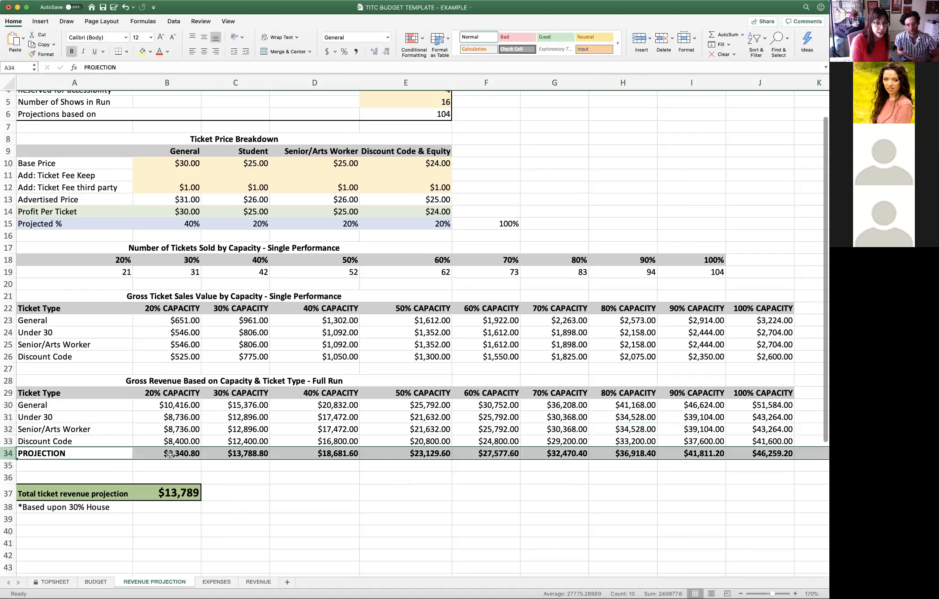
pyautogui.click(174, 393)
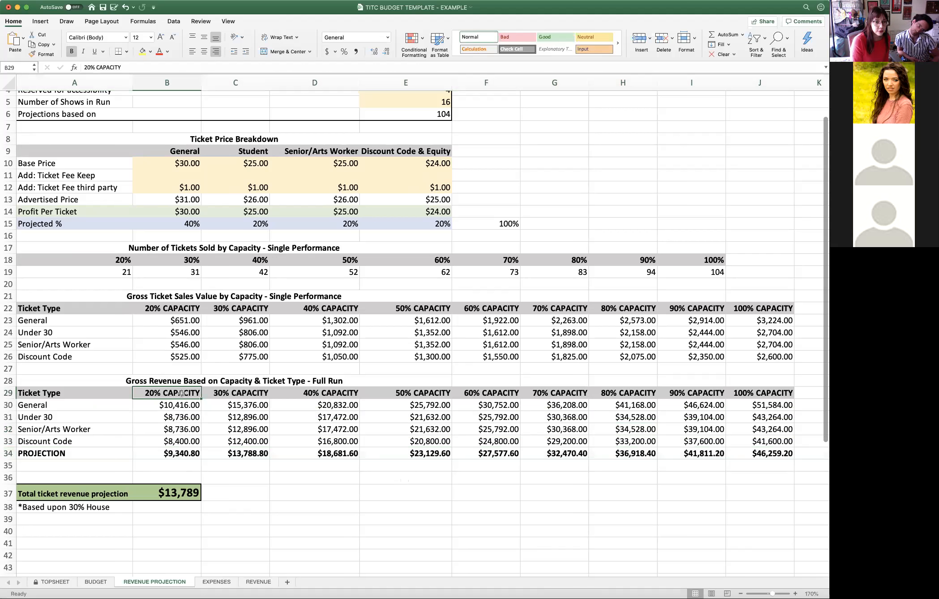
pyautogui.click(174, 452)
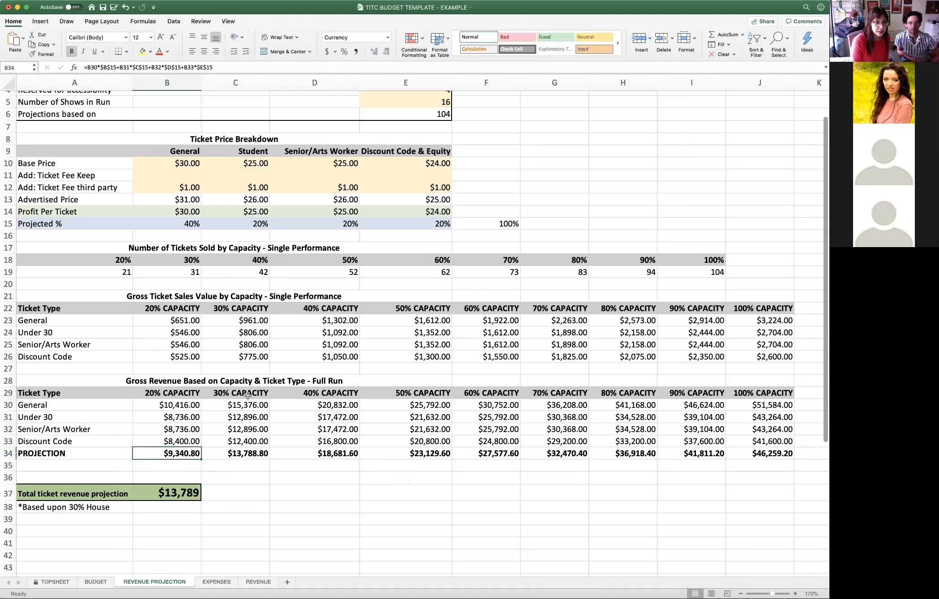
pyautogui.click(250, 394)
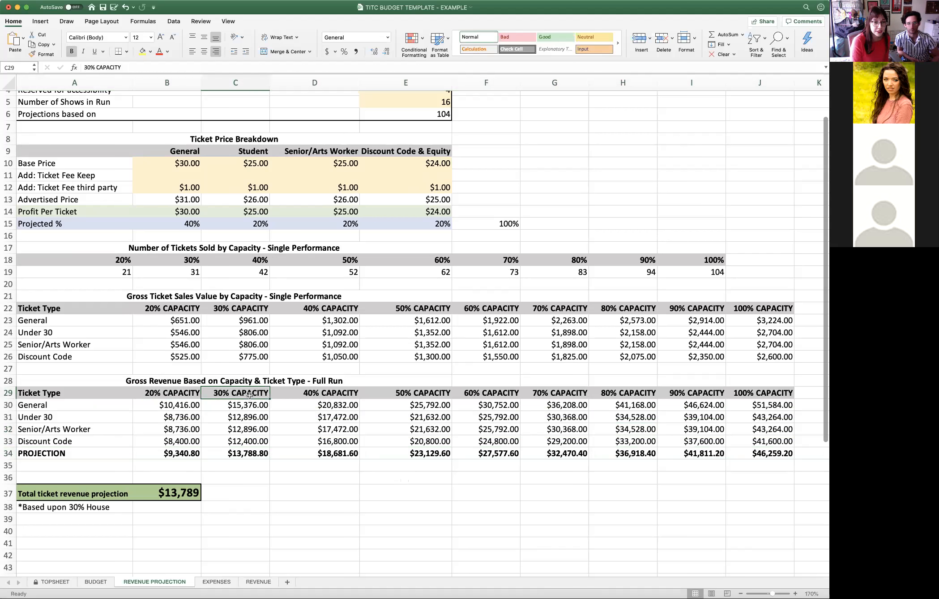
pyautogui.click(250, 453)
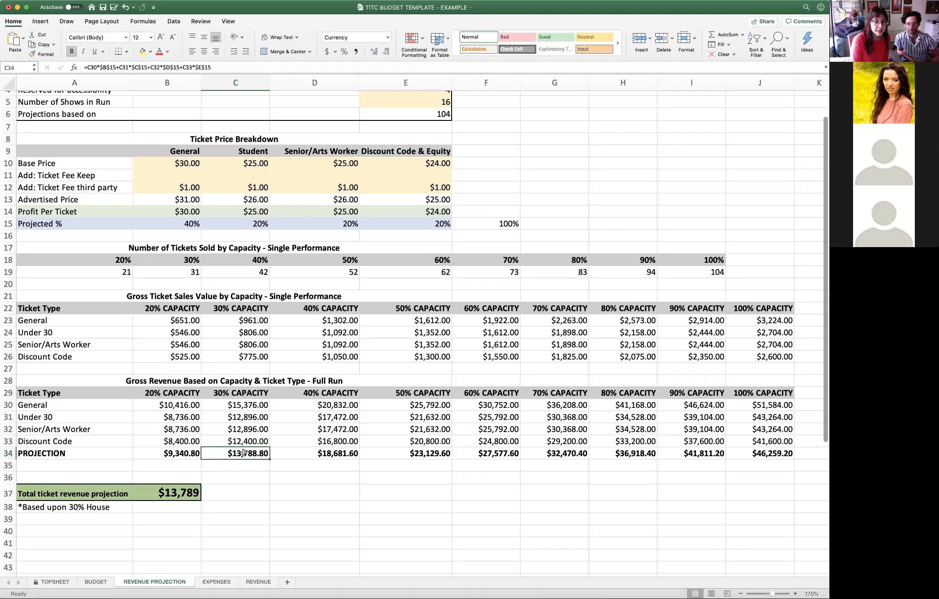
# - Check the formula behind the Total ticket revenue projection, its 30% House note and the projection inputs it relies on
pyautogui.click(187, 496)
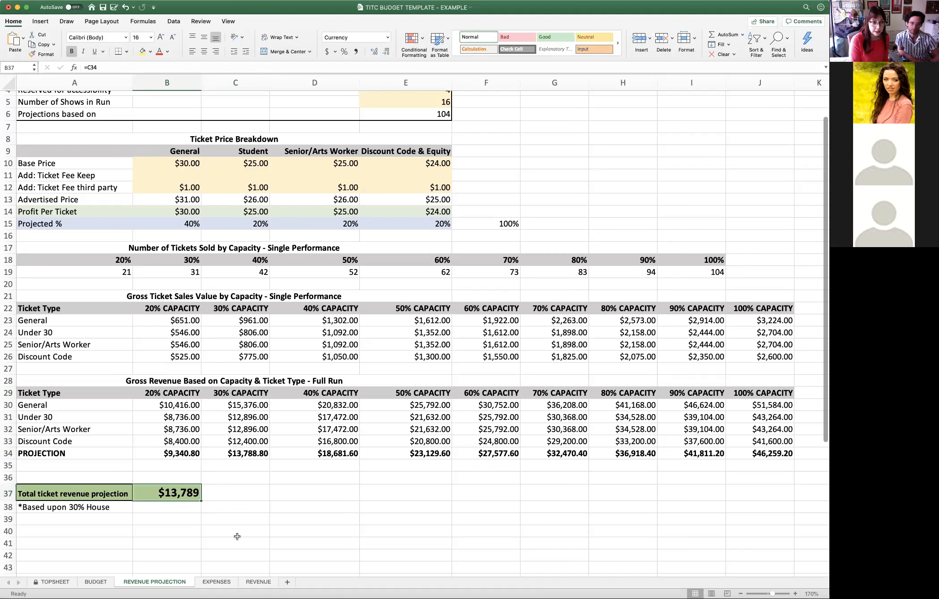
pyautogui.click(71, 507)
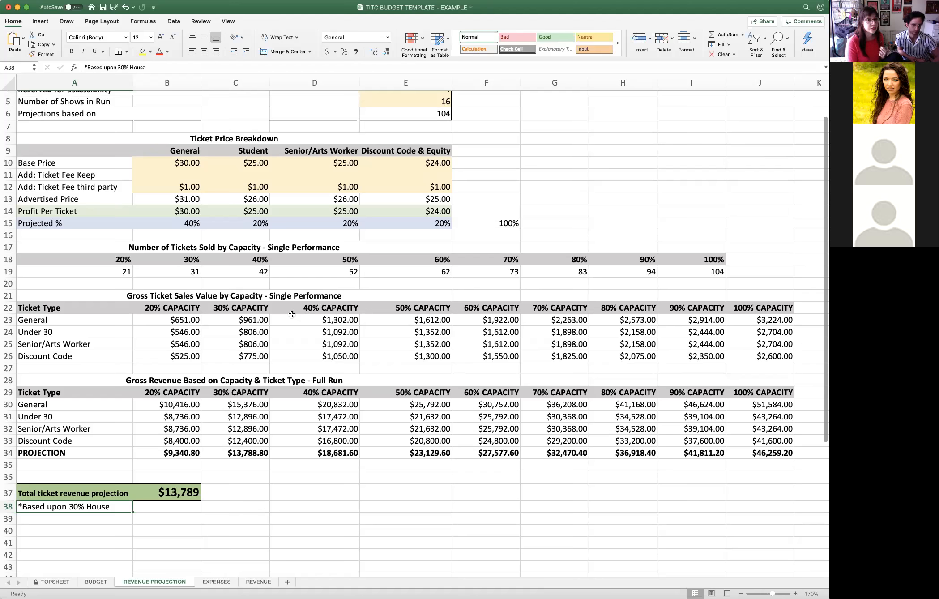
pyautogui.scroll(2, 485, 199)
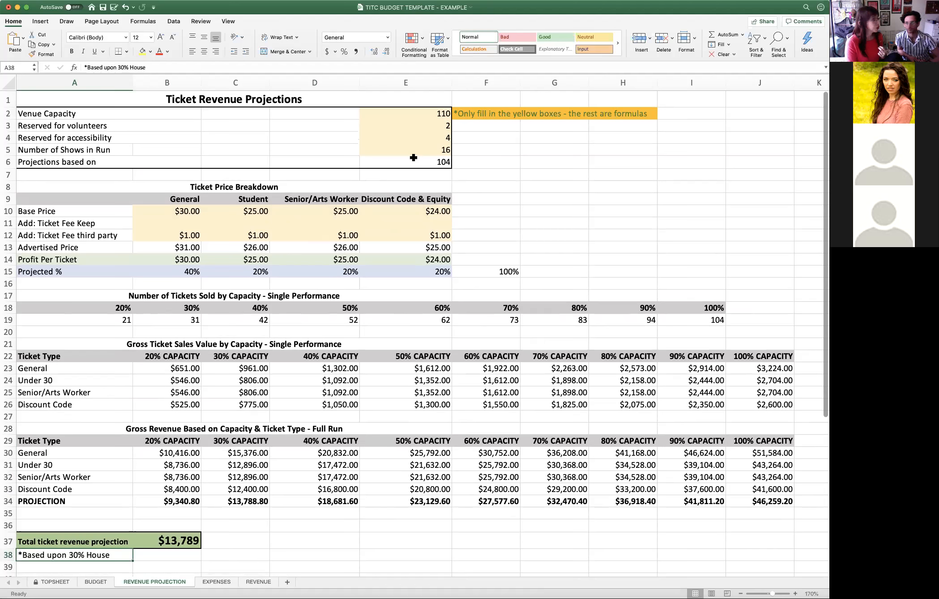
pyautogui.scroll(-3, 303, 386)
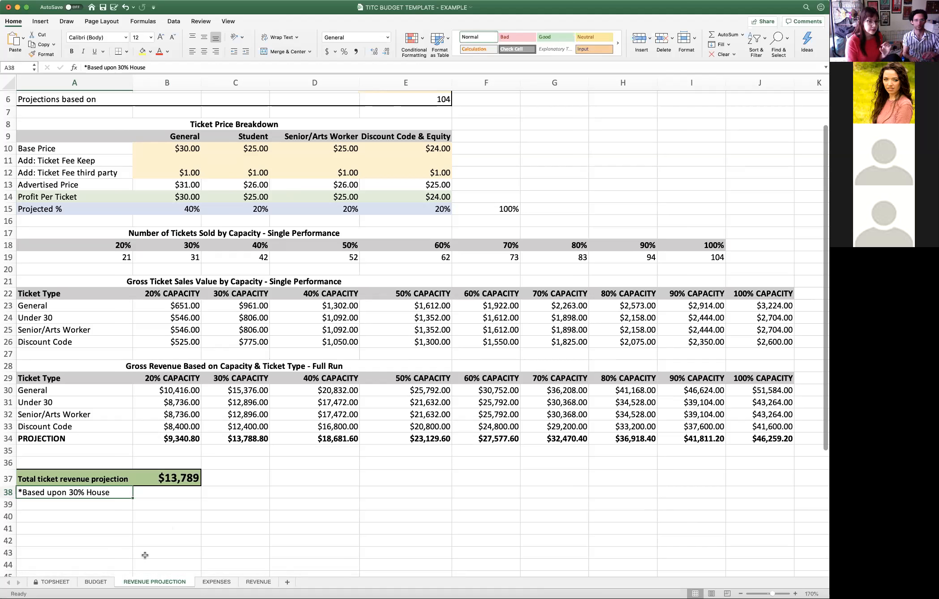
# - Switch to the BUDGET sheet, enlarge it to 130% and go to the Venue lines of section 5.00 Production & Design
pyautogui.click(96, 582)
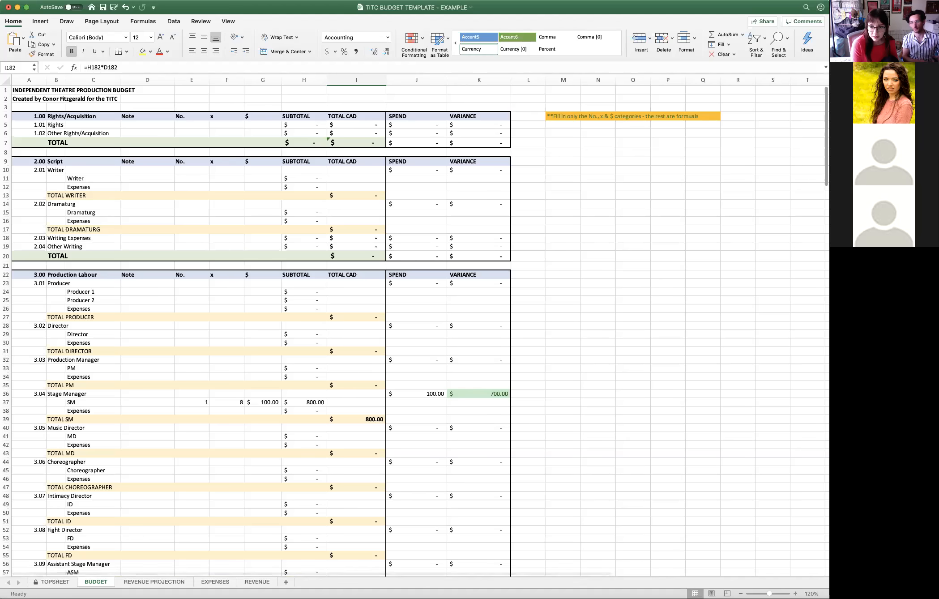
pyautogui.click(796, 594)
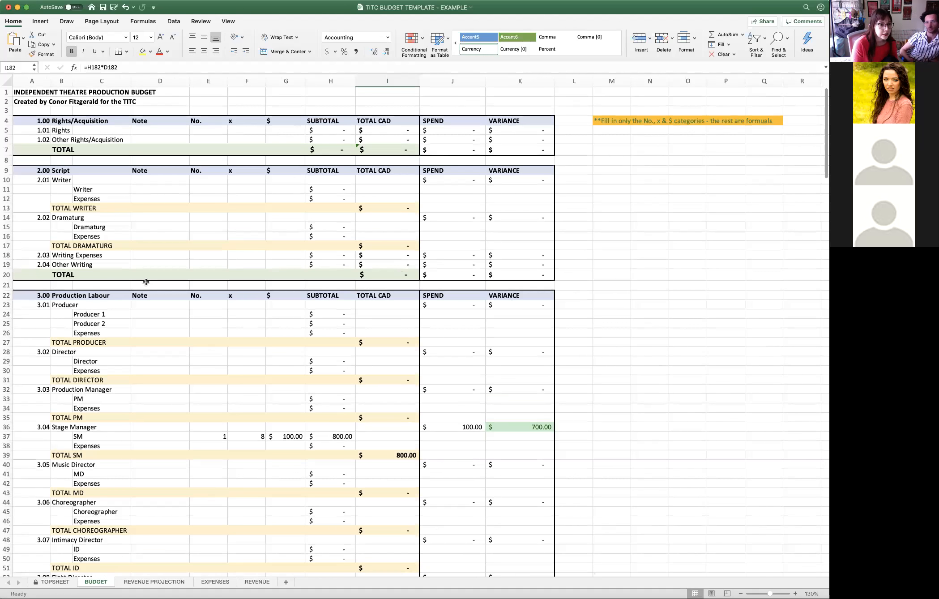
pyautogui.scroll(-3, 146, 279)
pyautogui.scroll(-15, 146, 279)
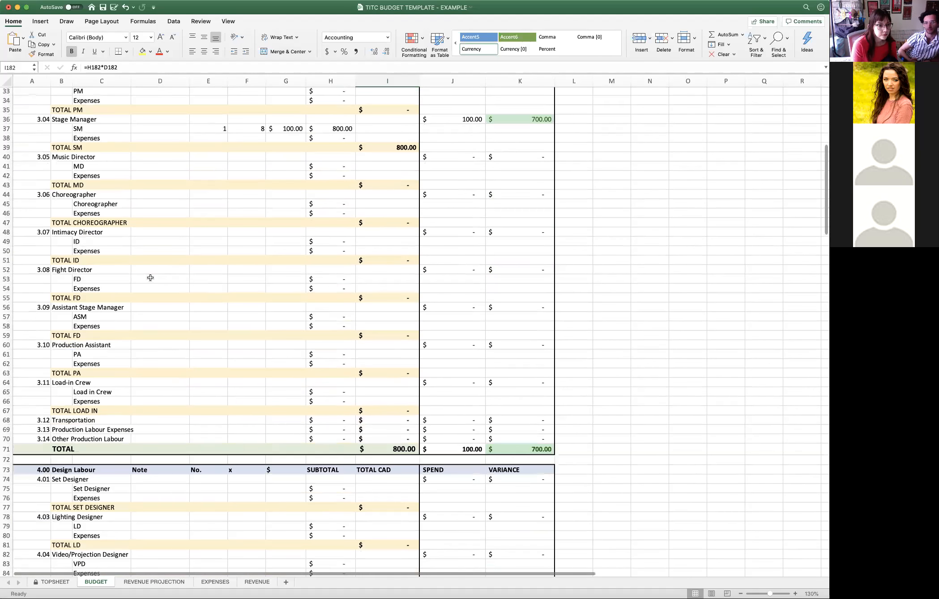
pyautogui.scroll(-13, 153, 278)
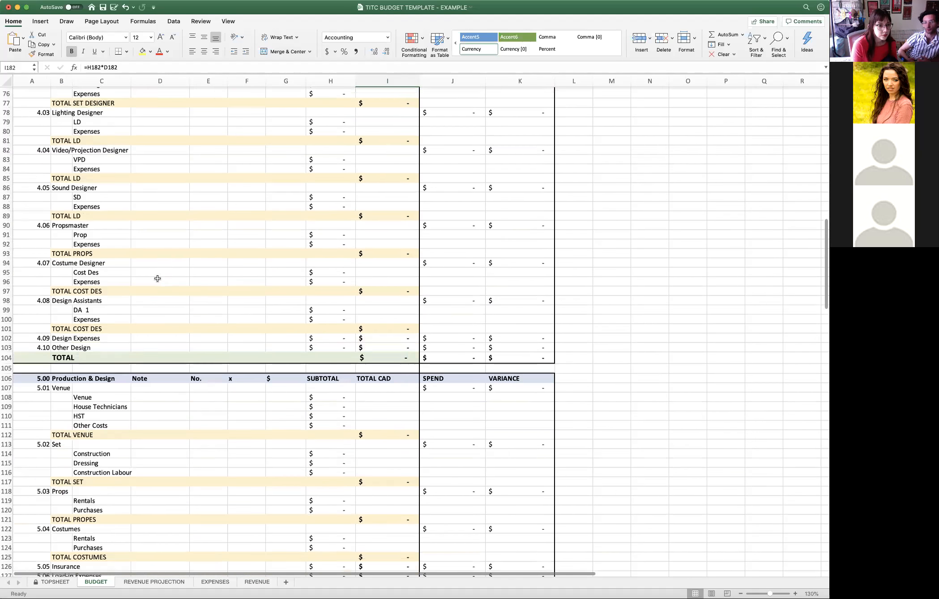
pyautogui.click(6, 199)
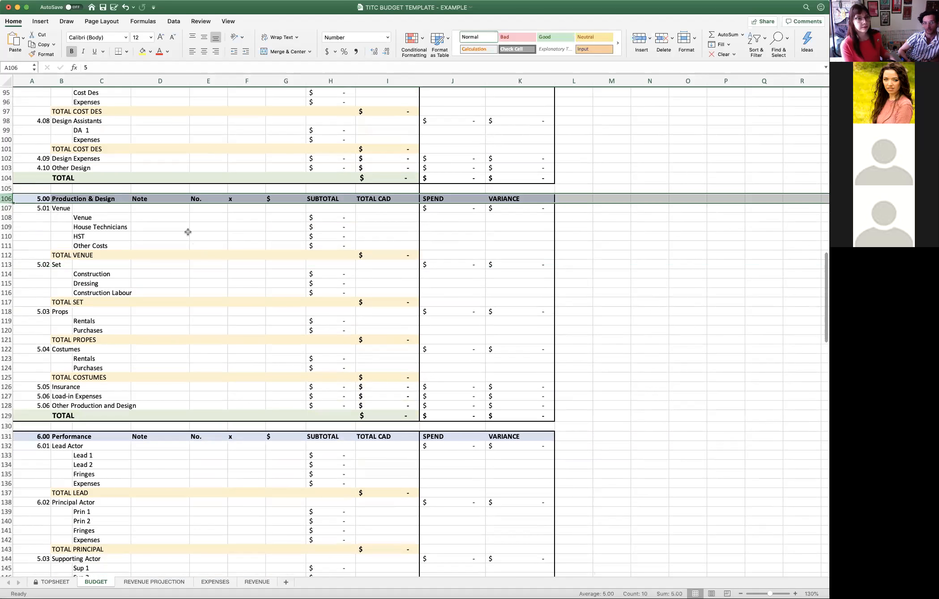
pyautogui.click(149, 208)
pyautogui.click(205, 209)
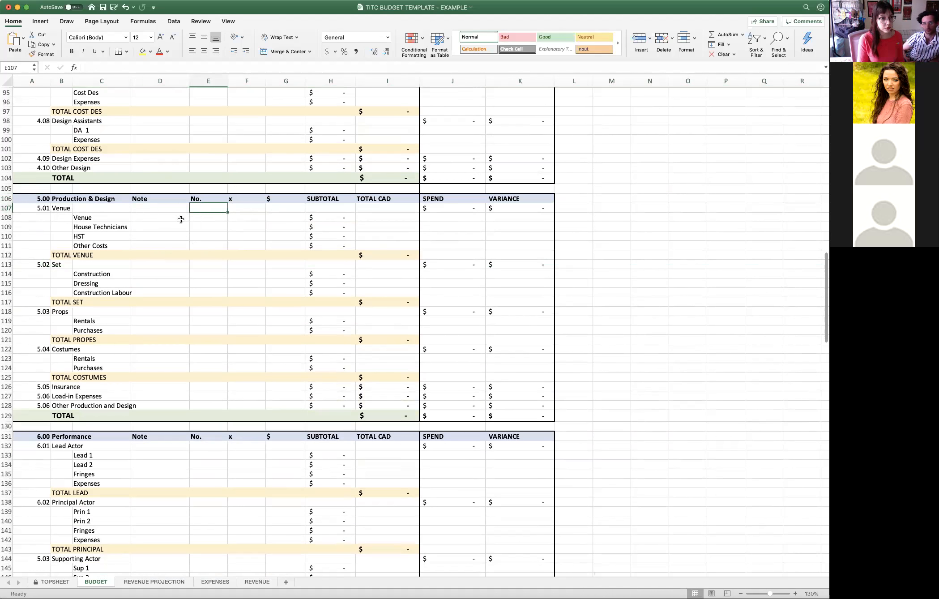
# - Fill in the Venue budget line with No. 1, x 3 and a $ amount of 2920
pyautogui.click(205, 218)
pyautogui.write('1')
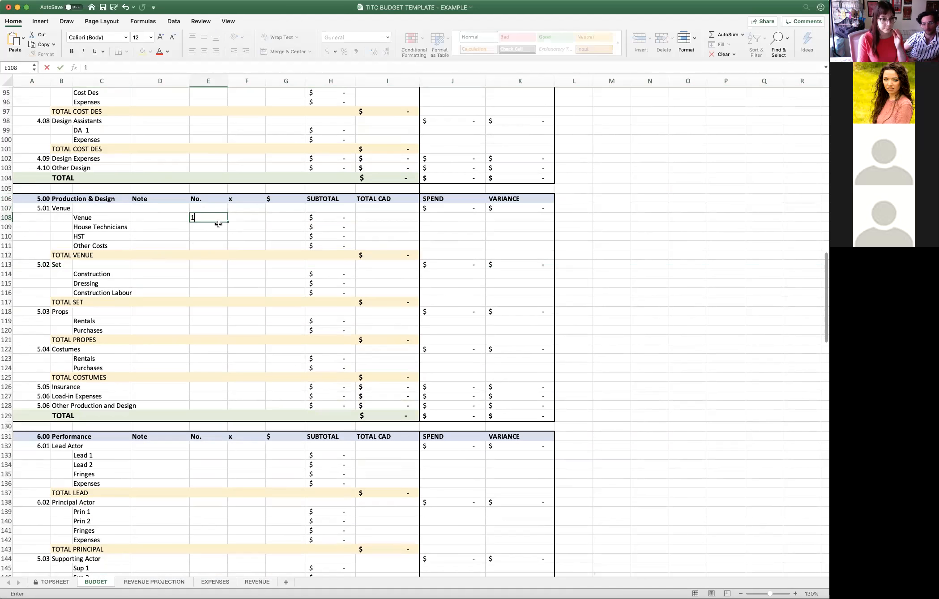
pyautogui.click(243, 217)
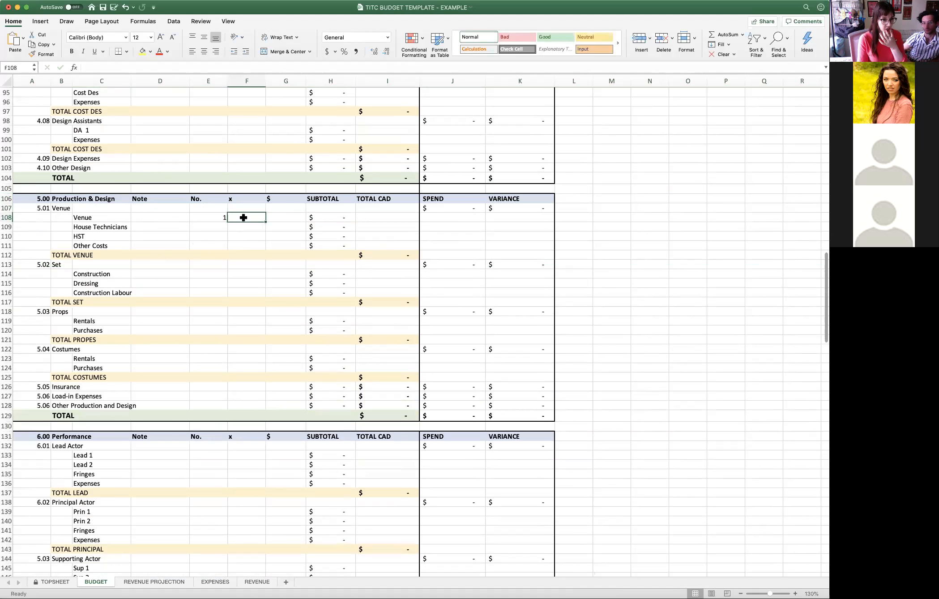
pyautogui.write('3')
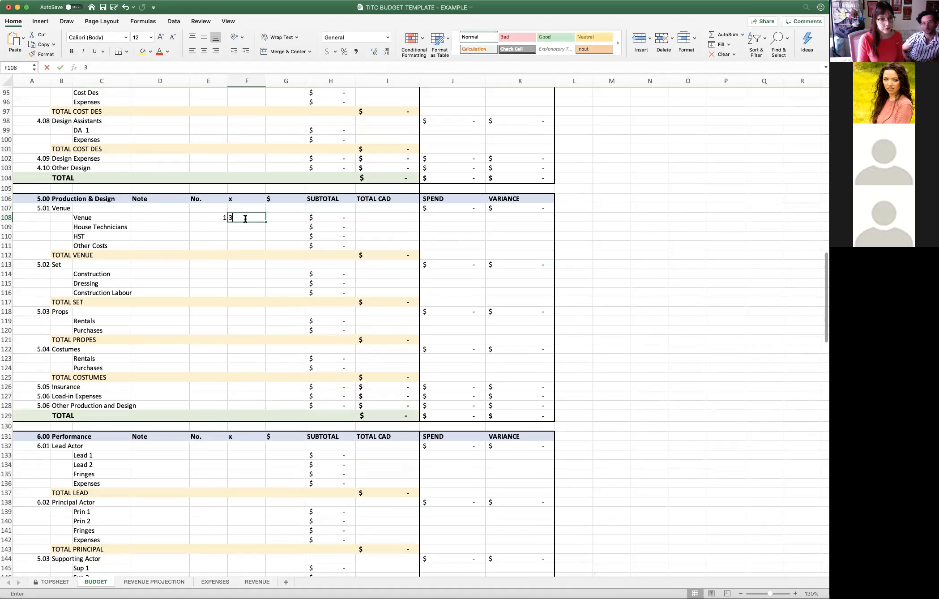
pyautogui.click(274, 218)
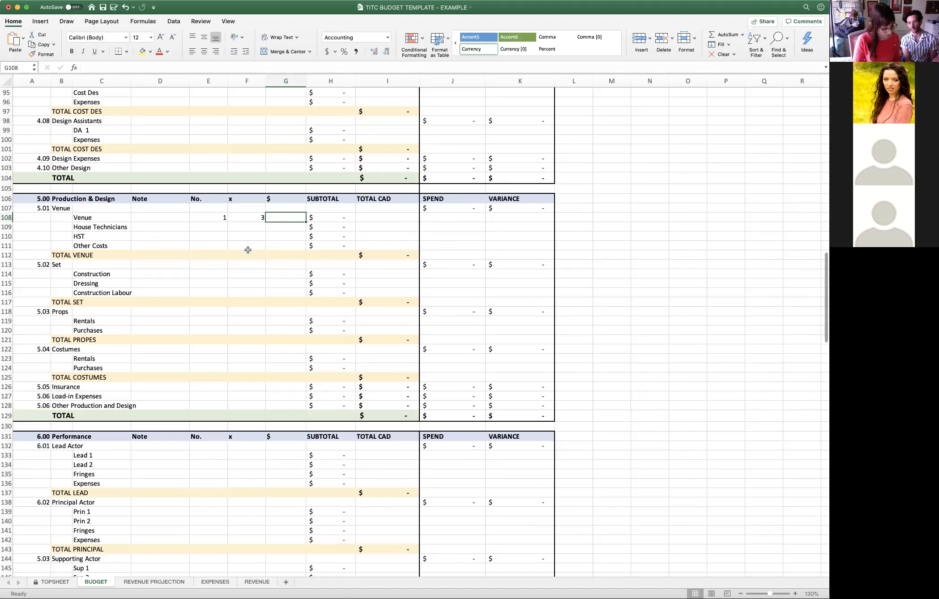
pyautogui.write('2920')
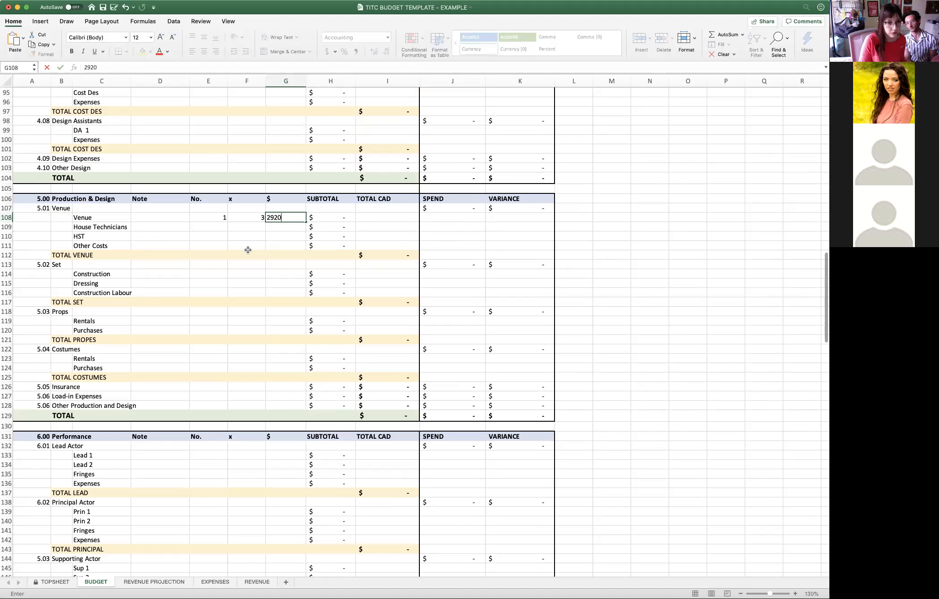
pyautogui.press('Return')
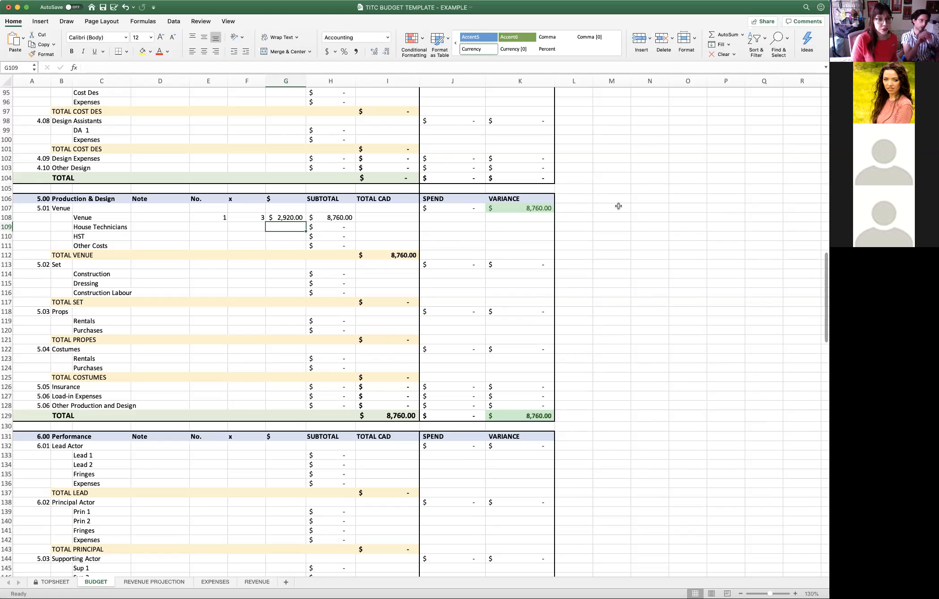
# - Add the note "Young Centre - Tank House" to the Venue line and widen the Note column to fit it
pyautogui.click(179, 216)
pyautogui.write('Young Centr')
pyautogui.press('BackSpace')
pyautogui.write('re - Tank House')
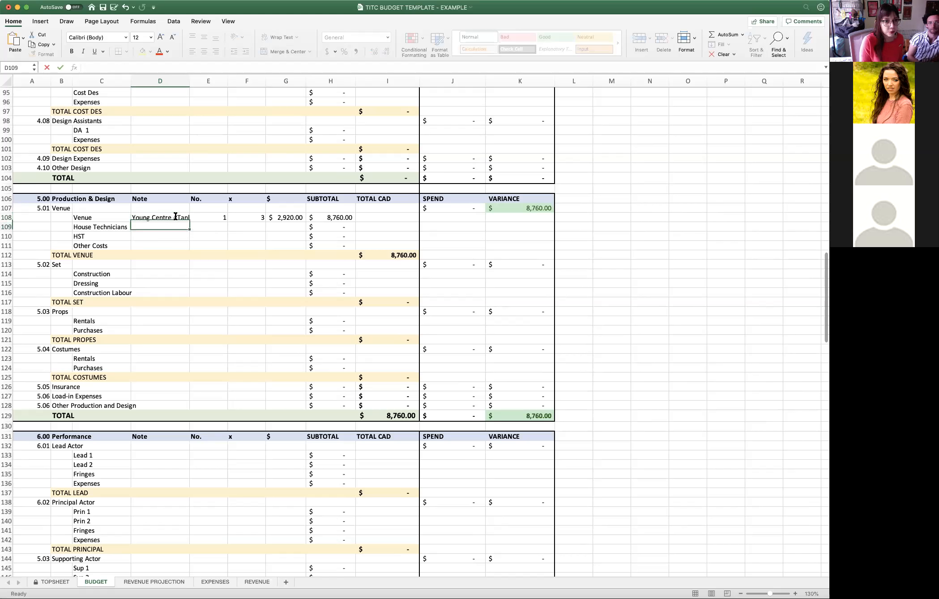
pyautogui.press('Return')
pyautogui.moveTo(189, 80); pyautogui.dragTo(214, 80)
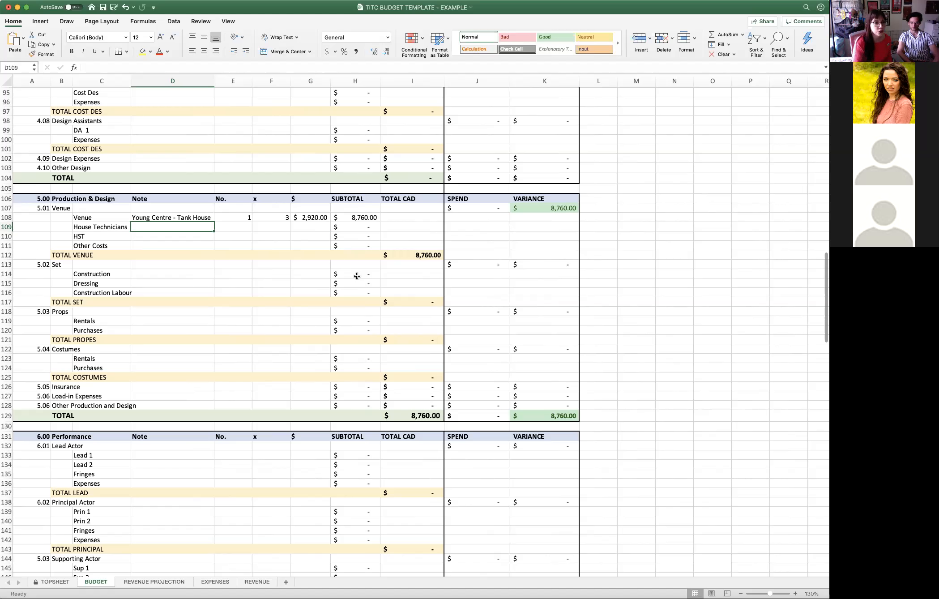
# - Fill in the House Technicians line with No. 1, x 8 and a $ amount of 25
pyautogui.click(238, 226)
pyautogui.write('1')
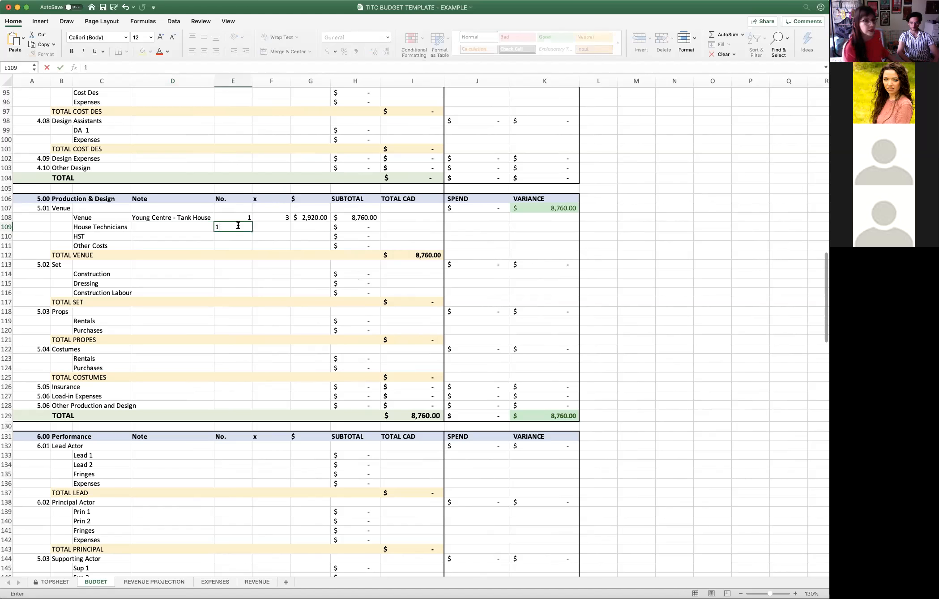
pyautogui.click(278, 228)
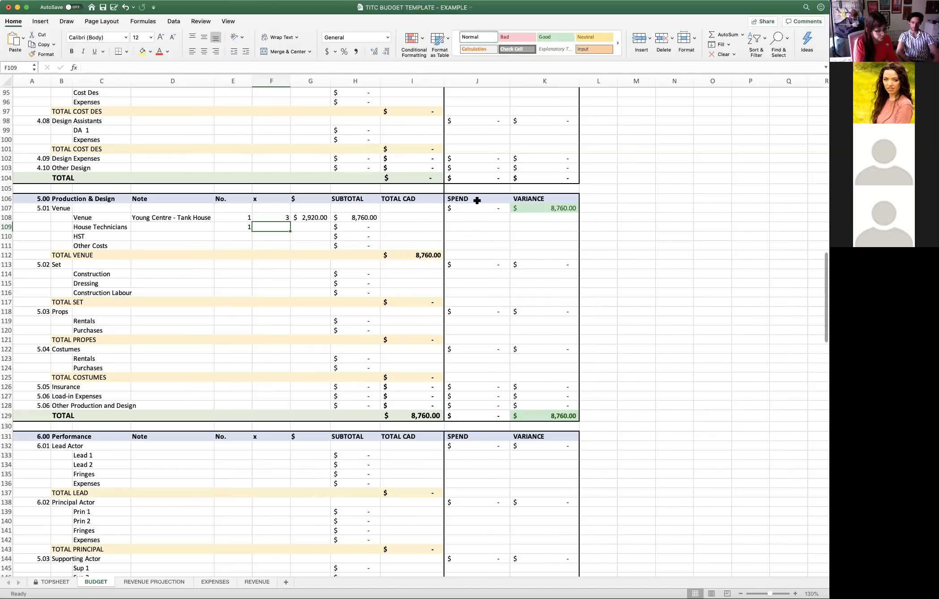
pyautogui.write('25')
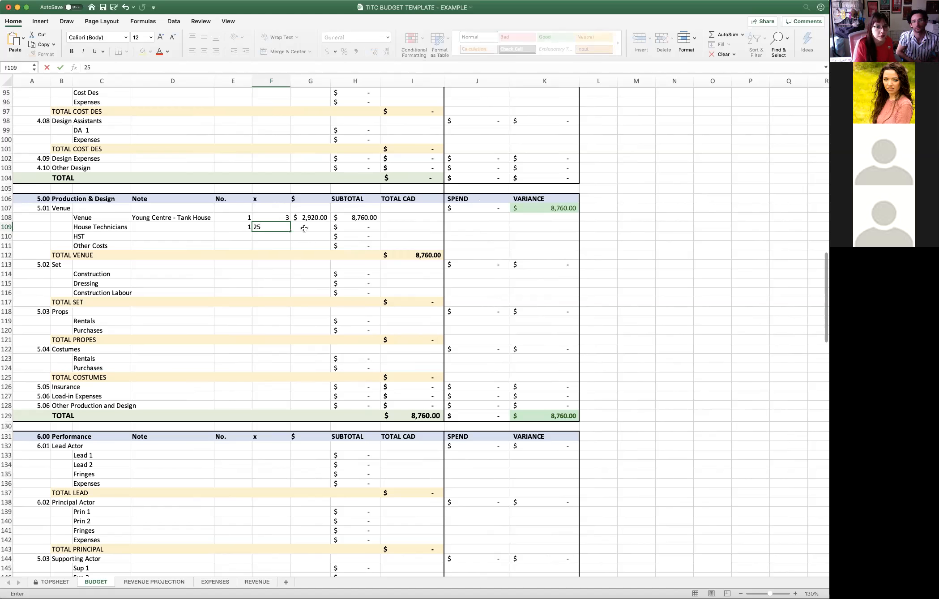
pyautogui.click(281, 227)
pyautogui.click(327, 227)
pyautogui.write('25')
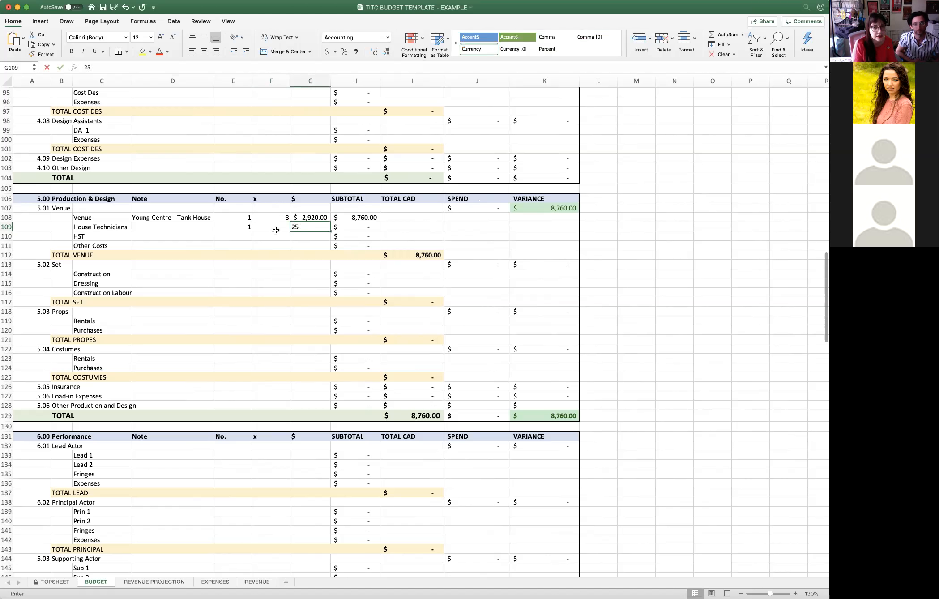
pyautogui.press('Return')
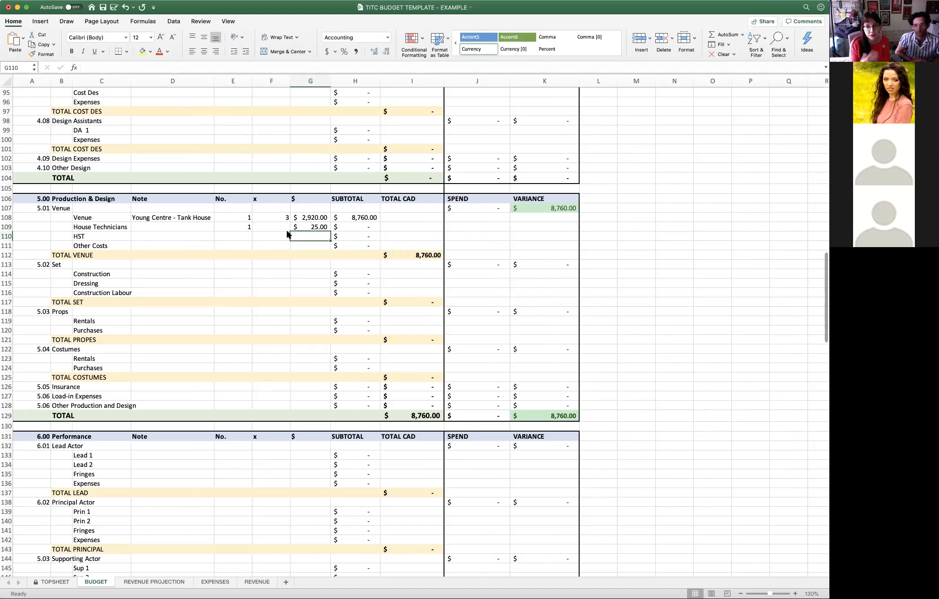
pyautogui.click(277, 227)
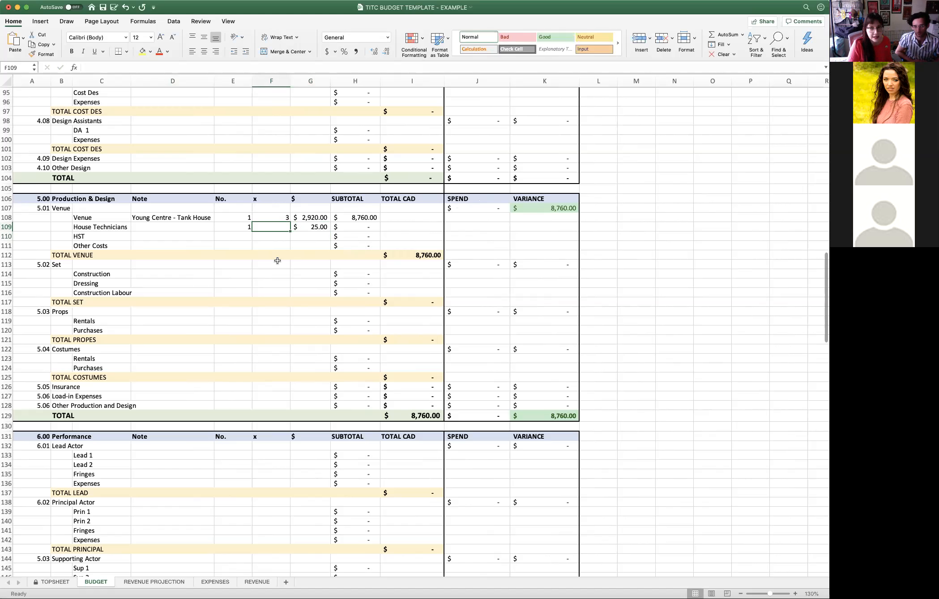
pyautogui.write('8')
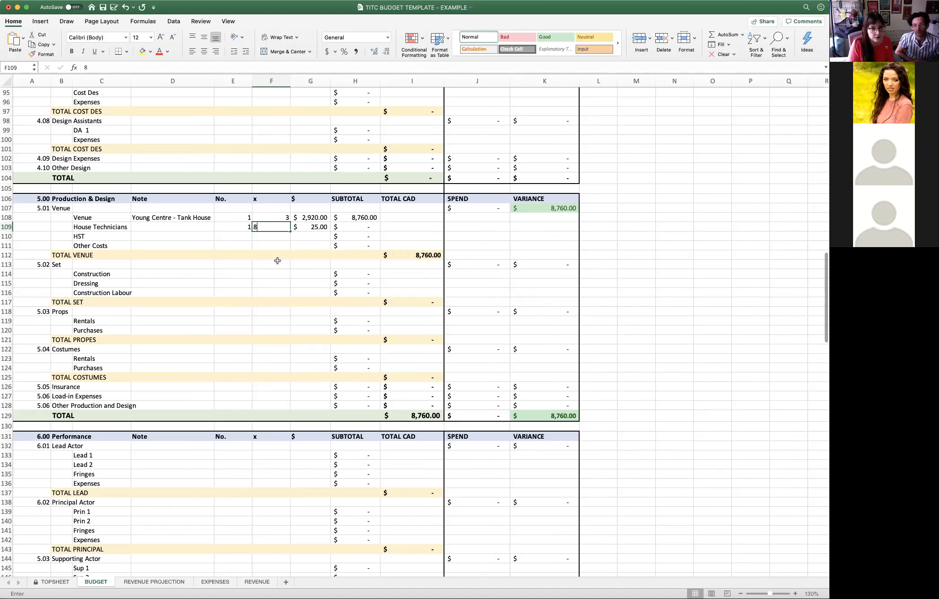
pyautogui.press('Return')
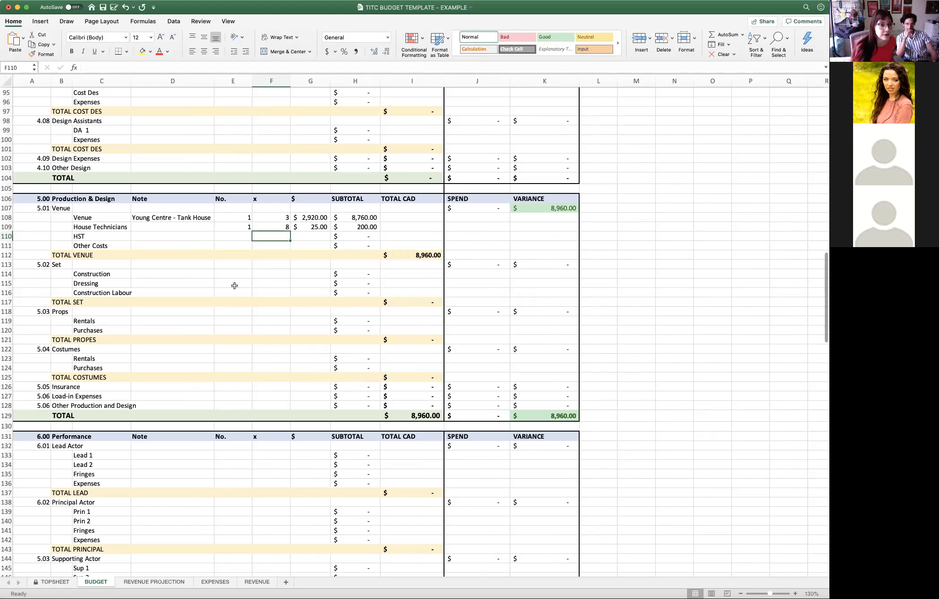
# - Add the note "Wood for lifeboat" to the Construction line under 5.02 Set
pyautogui.click(176, 266)
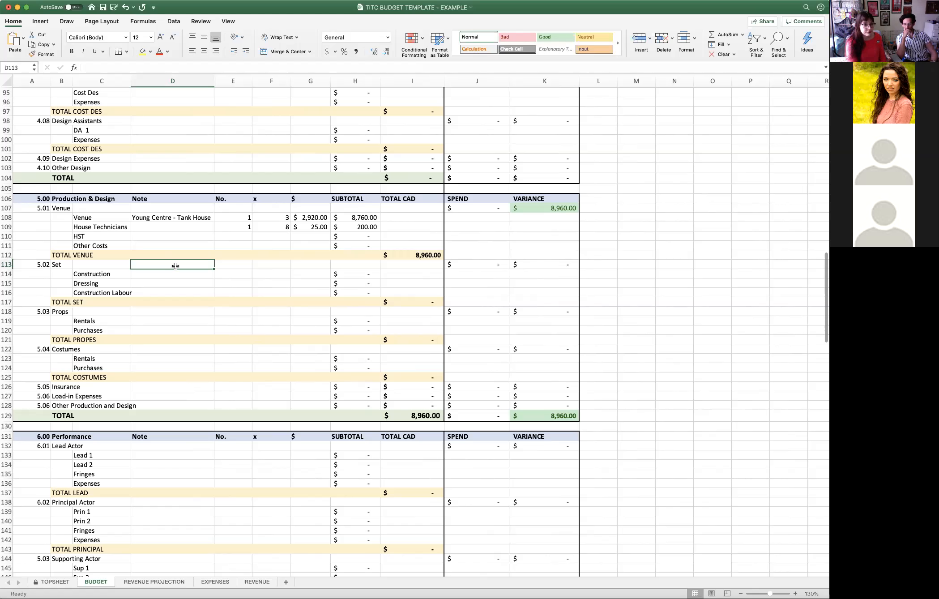
pyautogui.click(173, 277)
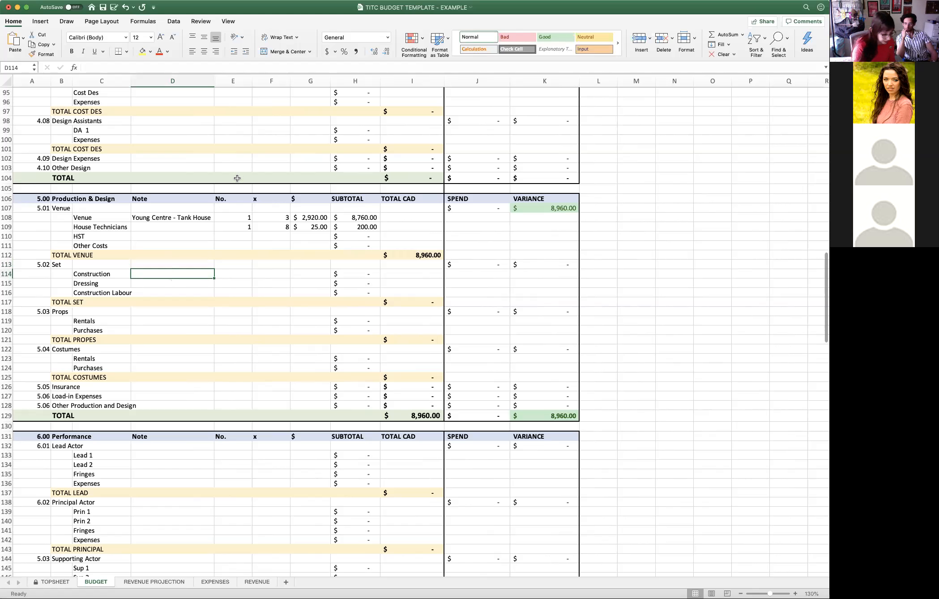
pyautogui.write('Wood f')
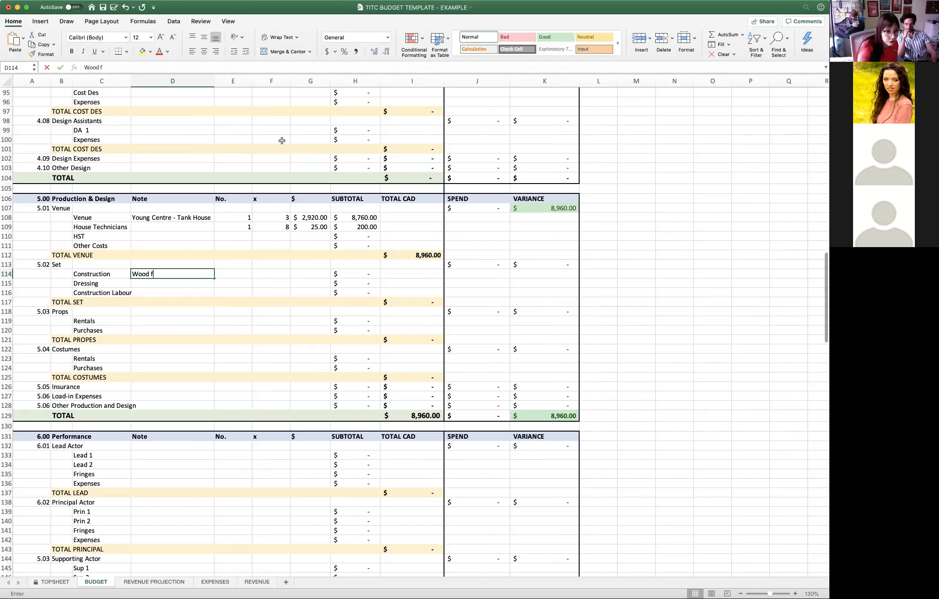
pyautogui.write('or lifeboat')
pyautogui.press('Tab')
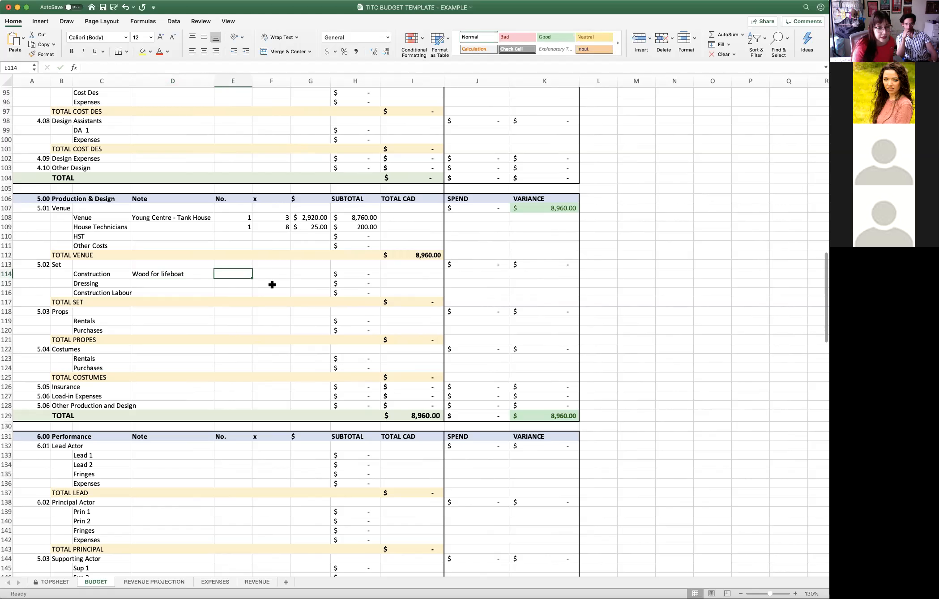
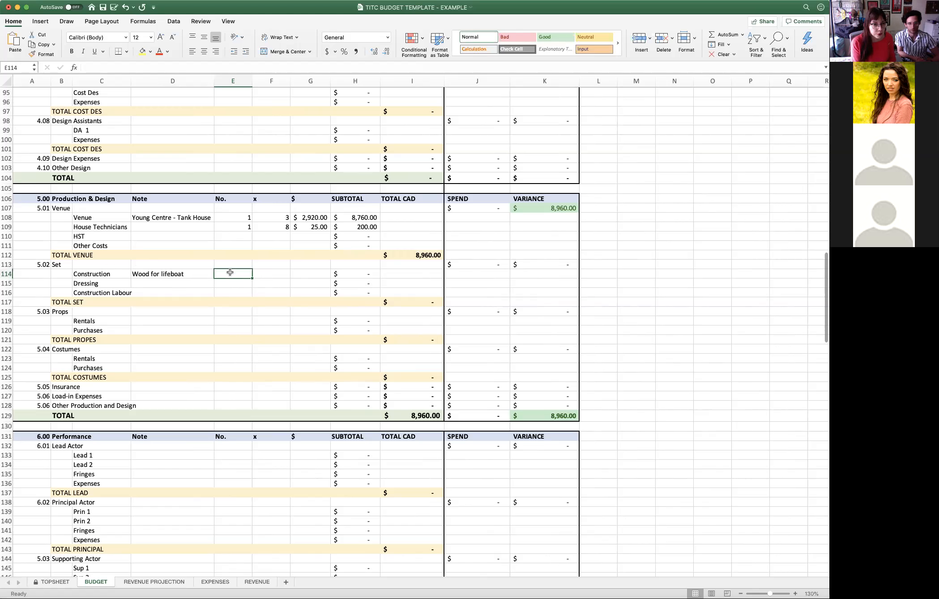
# - Fill in the Construction line under 5.02 Set with No. 1, x 1 and a $ amount of 600
pyautogui.write('1')
pyautogui.click(264, 273)
pyautogui.write('1')
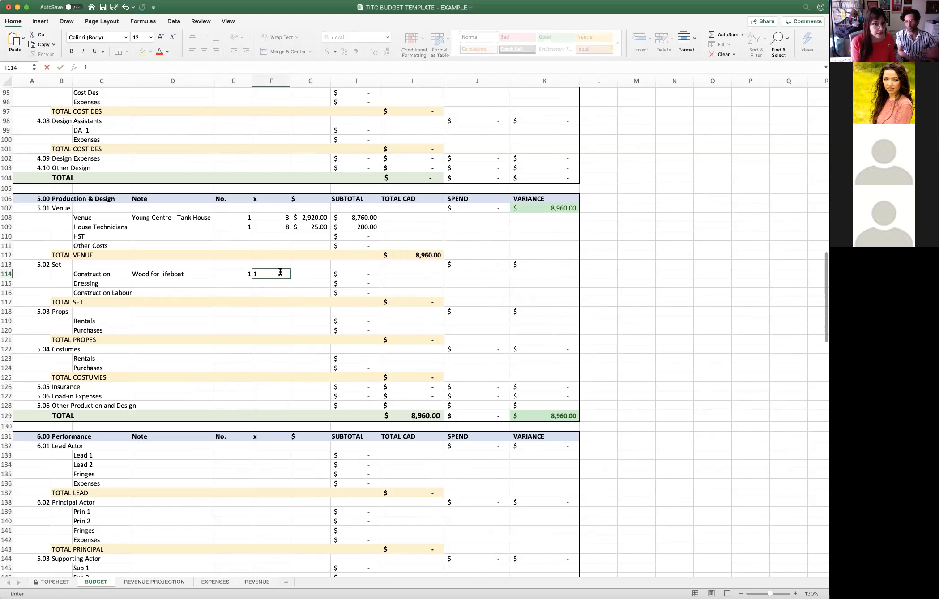
pyautogui.click(305, 275)
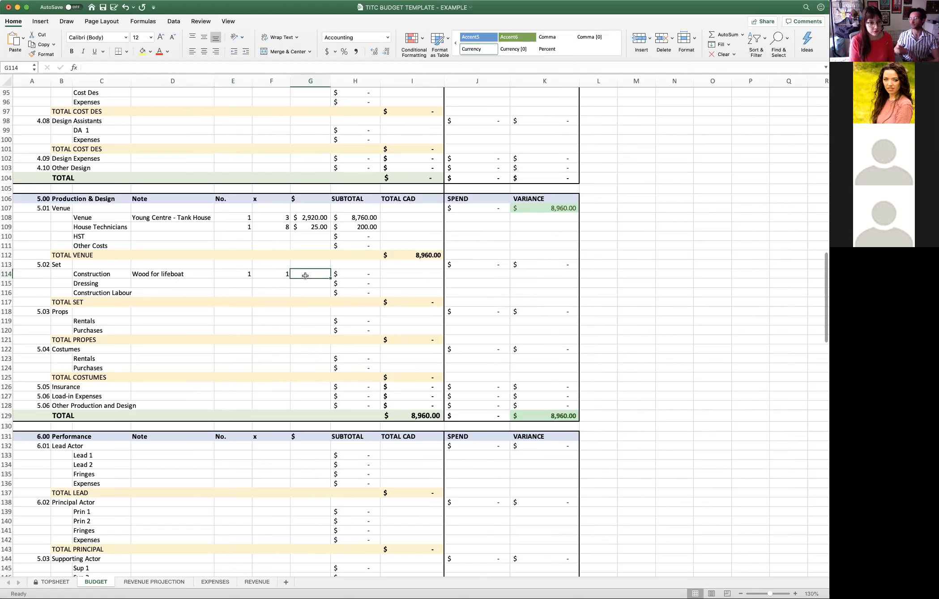
pyautogui.write('600')
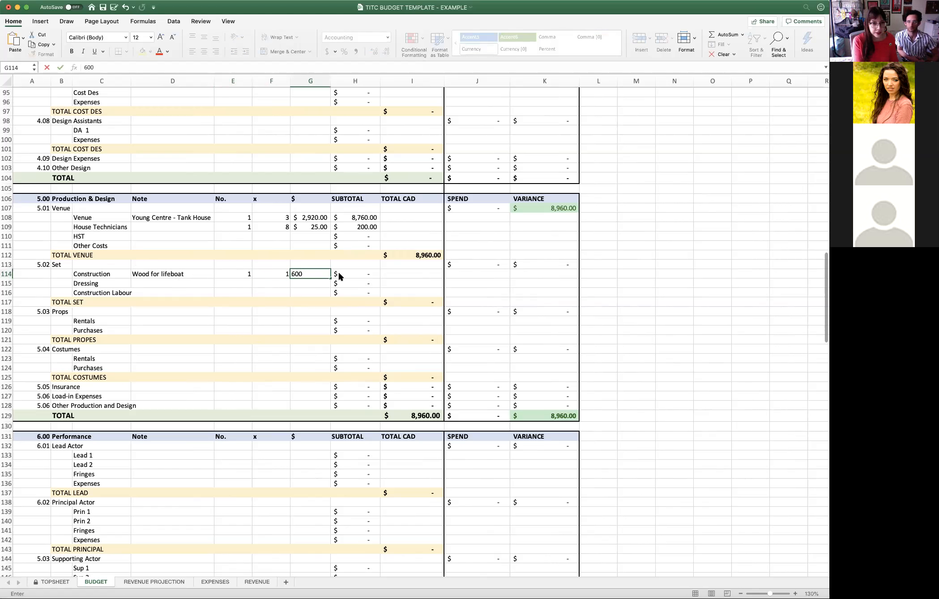
pyautogui.press('Return')
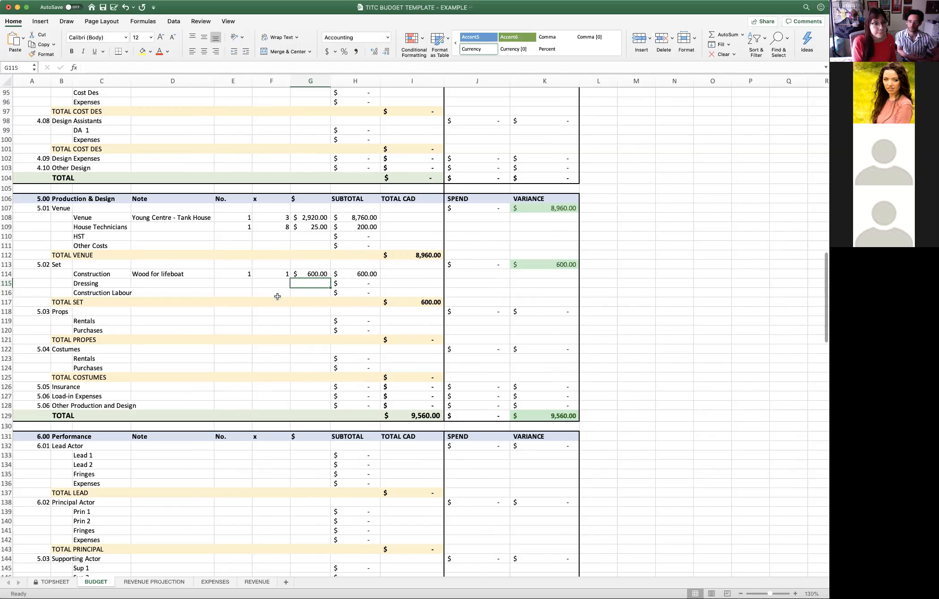
# - Fill in the Dressing line under 5.02 Set with No. 1, x 1 and a $ amount of 200
pyautogui.click(177, 280)
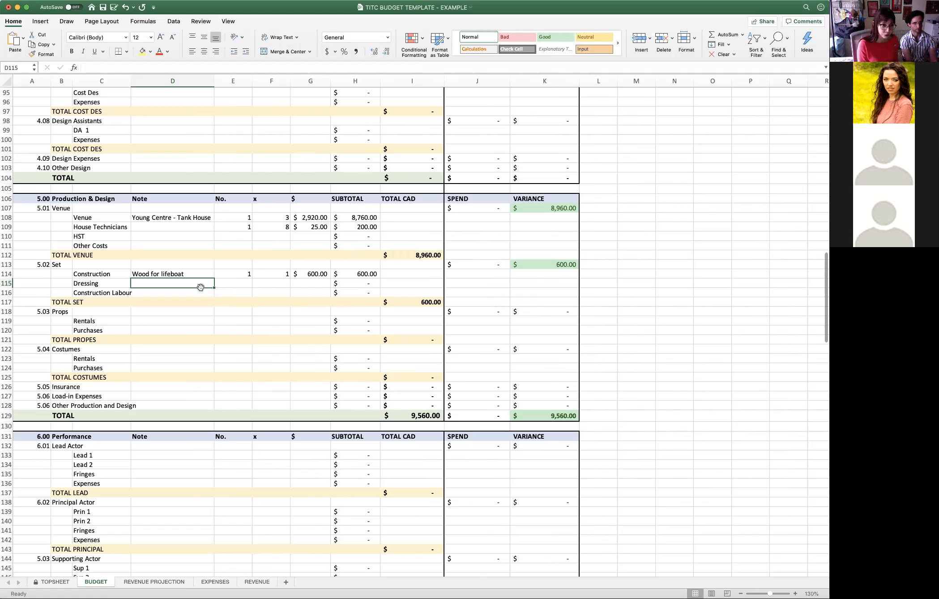
pyautogui.click(226, 285)
pyautogui.write('1')
pyautogui.press('Tab')
pyautogui.write('1')
pyautogui.press('Tab')
pyautogui.write('200')
pyautogui.press('Return')
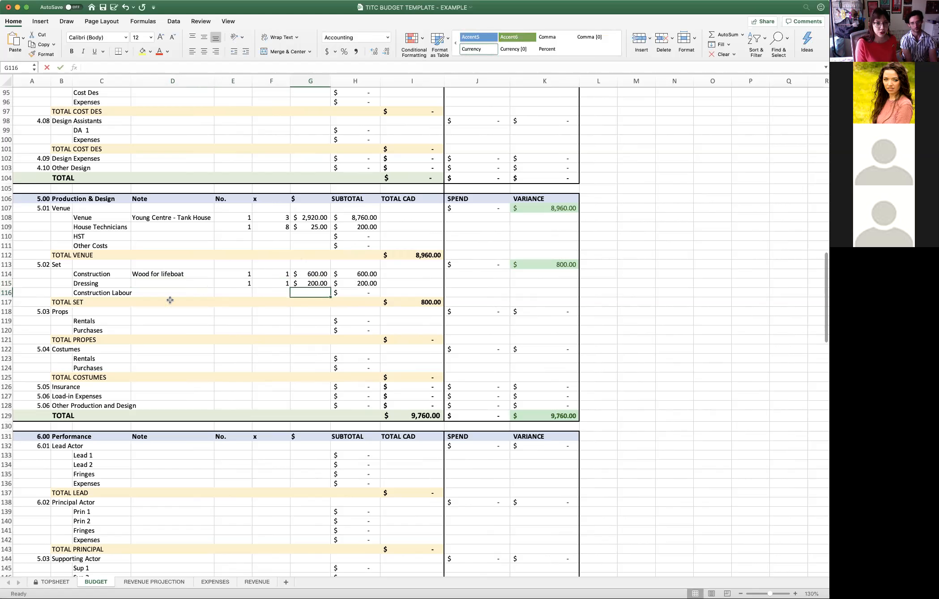
# - Fill in the Construction Labour line with No. 1, x 1 and a $ amount of 150
pyautogui.click(158, 293)
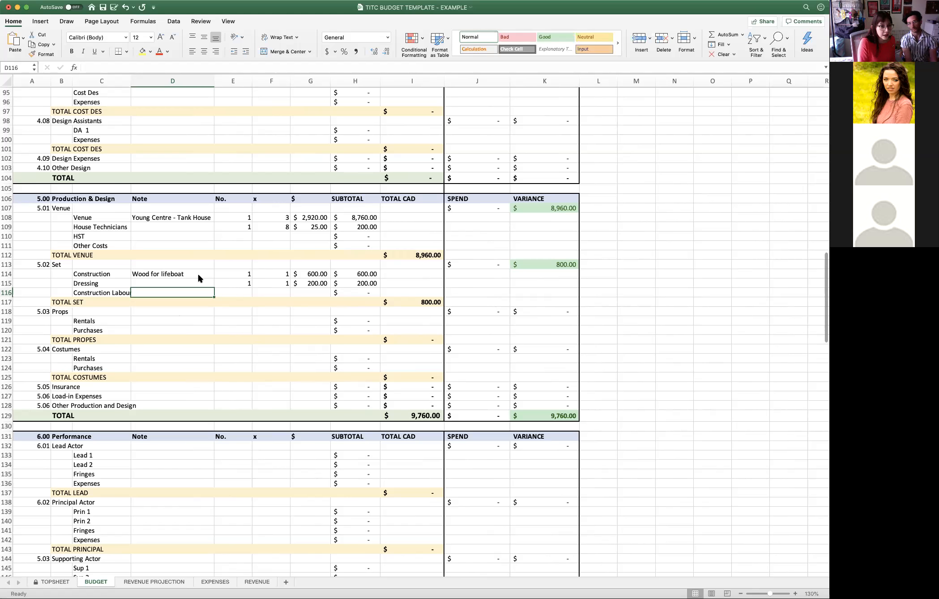
pyautogui.click(237, 291)
pyautogui.write('1')
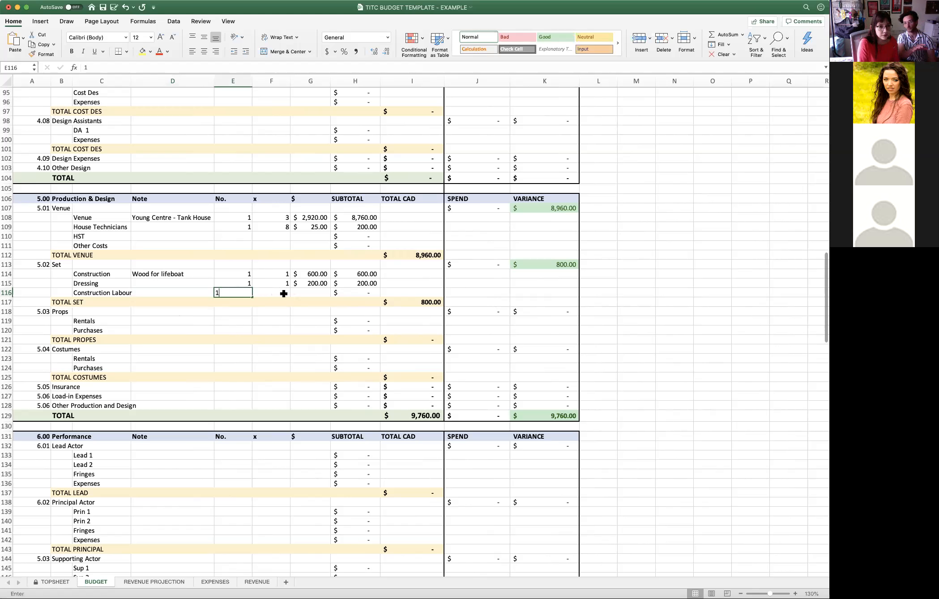
pyautogui.press('Tab')
pyautogui.write('1')
pyautogui.press('Tab')
pyautogui.write('150')
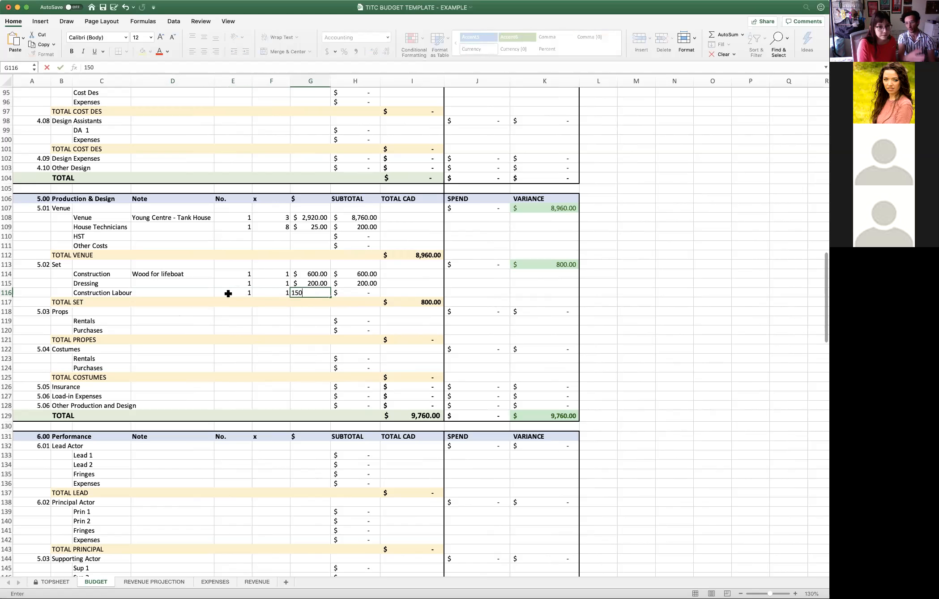
# - Add the note "Flat rate build" to the Construction Labour line and widen column C to fit its label
pyautogui.click(195, 292)
pyautogui.write('Flat rate build')
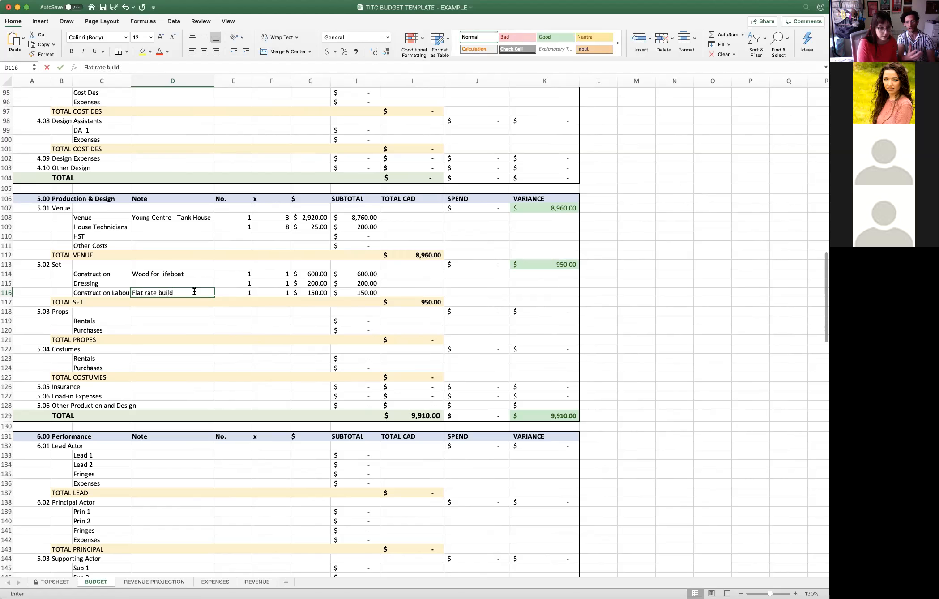
pyautogui.press('Return')
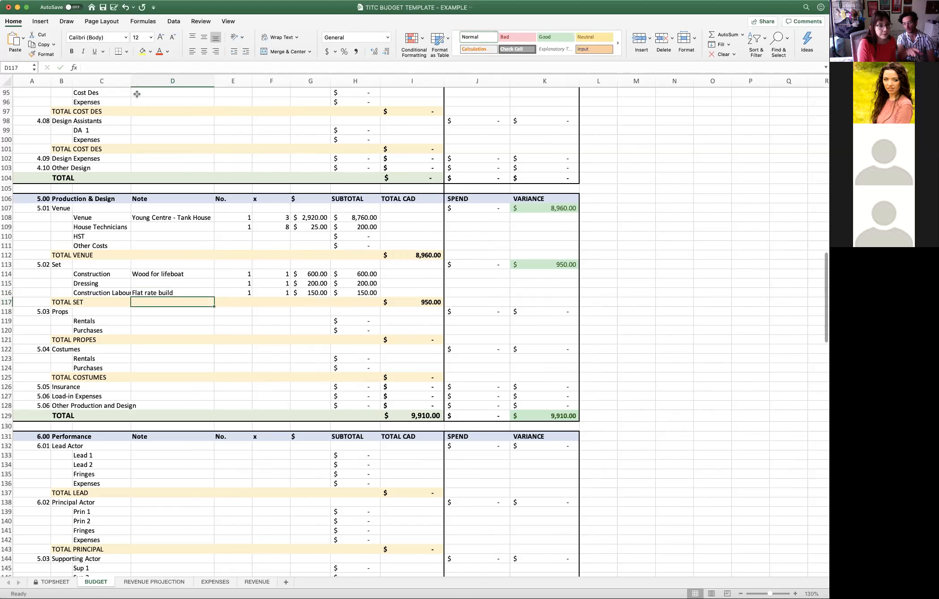
pyautogui.moveTo(130, 81); pyautogui.dragTo(132, 80)
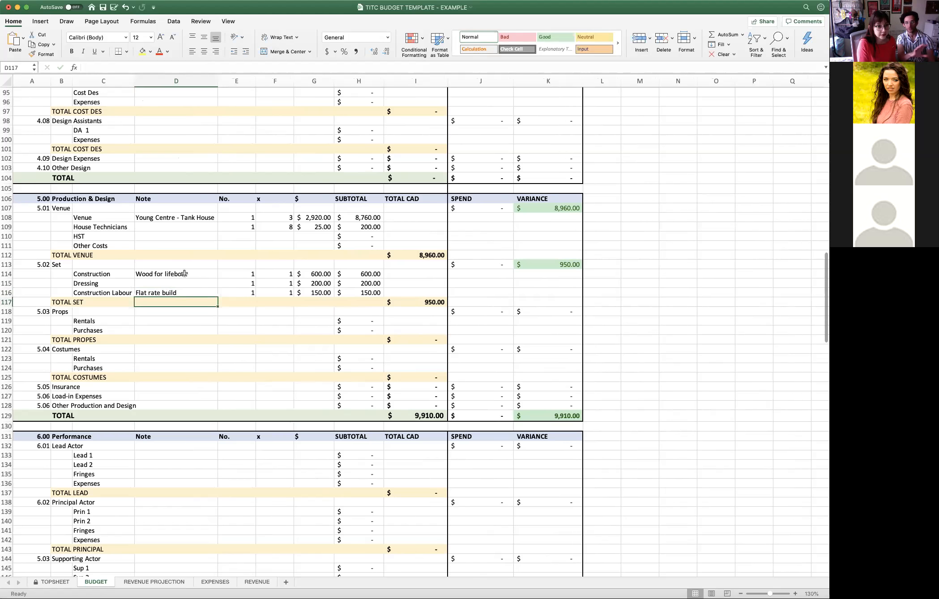
pyautogui.click(197, 293)
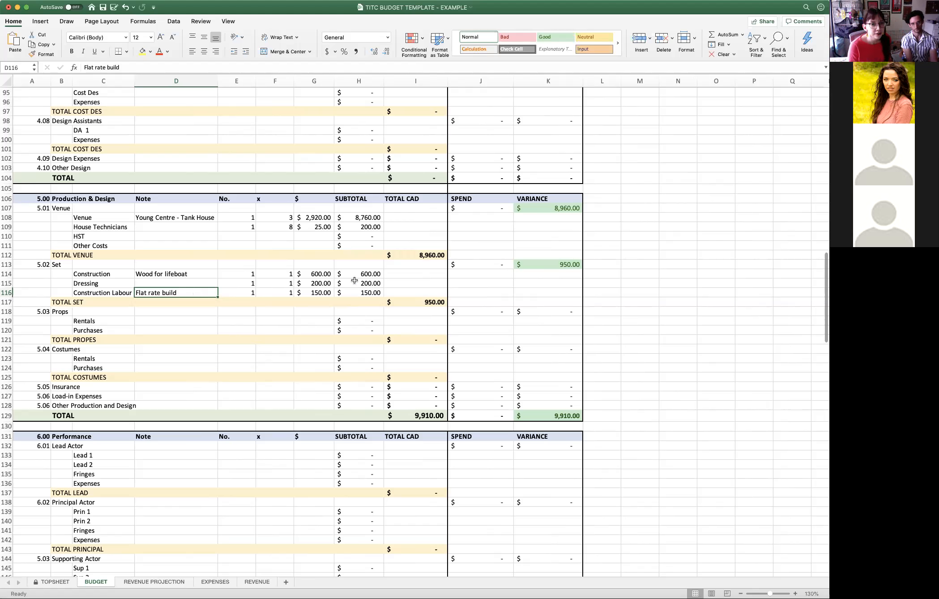
pyautogui.click(409, 416)
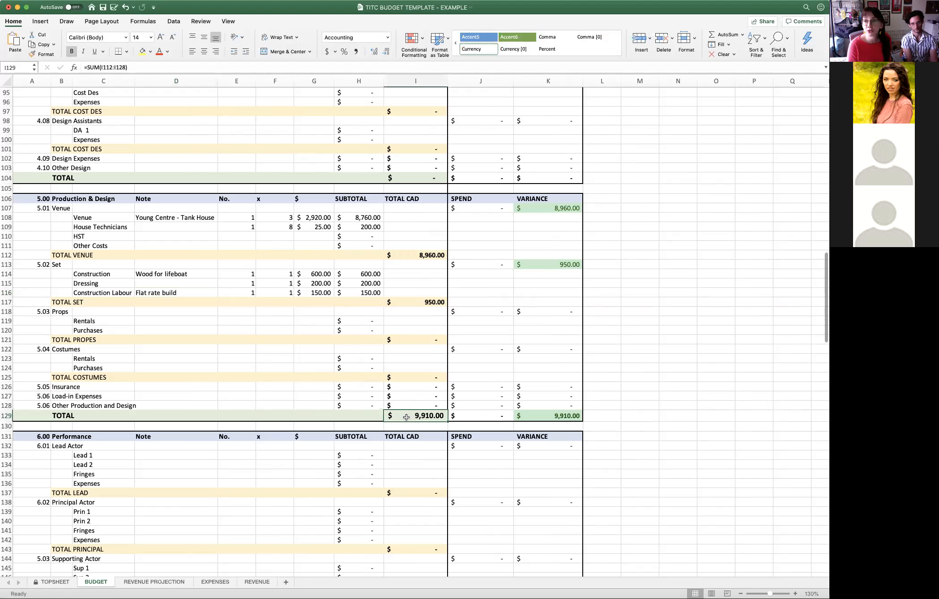
# - Fill in the Purchases line under 5.03 Props with No. 1, x 1 and a $ amount of 250
pyautogui.click(188, 314)
pyautogui.click(188, 322)
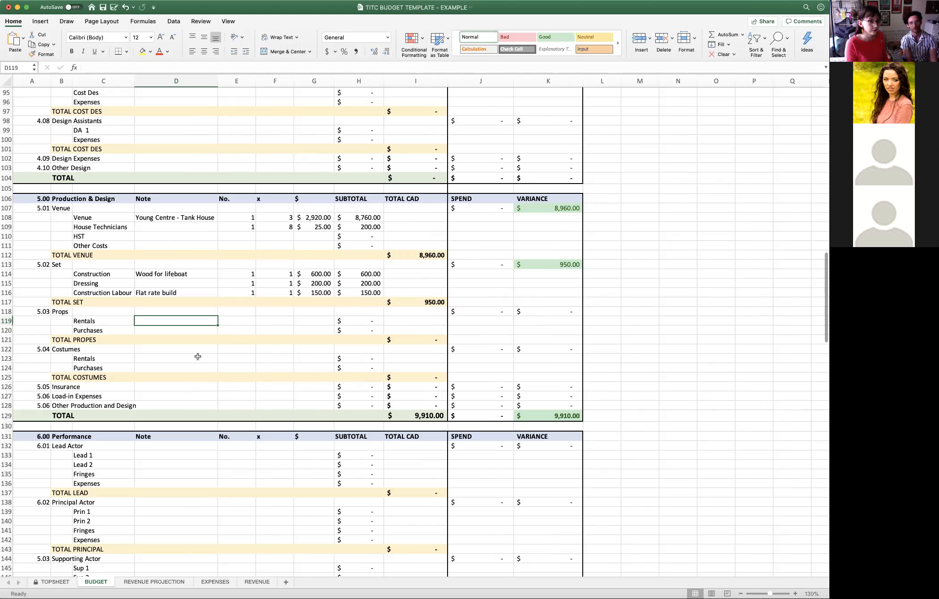
pyautogui.click(245, 331)
pyautogui.write('1')
pyautogui.press('Tab')
pyautogui.write('1')
pyautogui.click(306, 331)
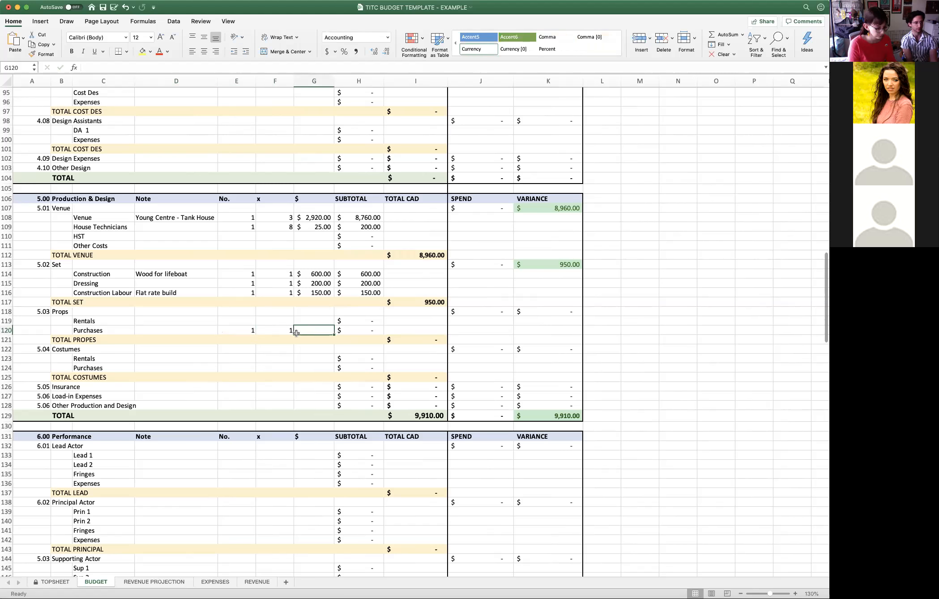
pyautogui.write('250')
pyautogui.press('Return')
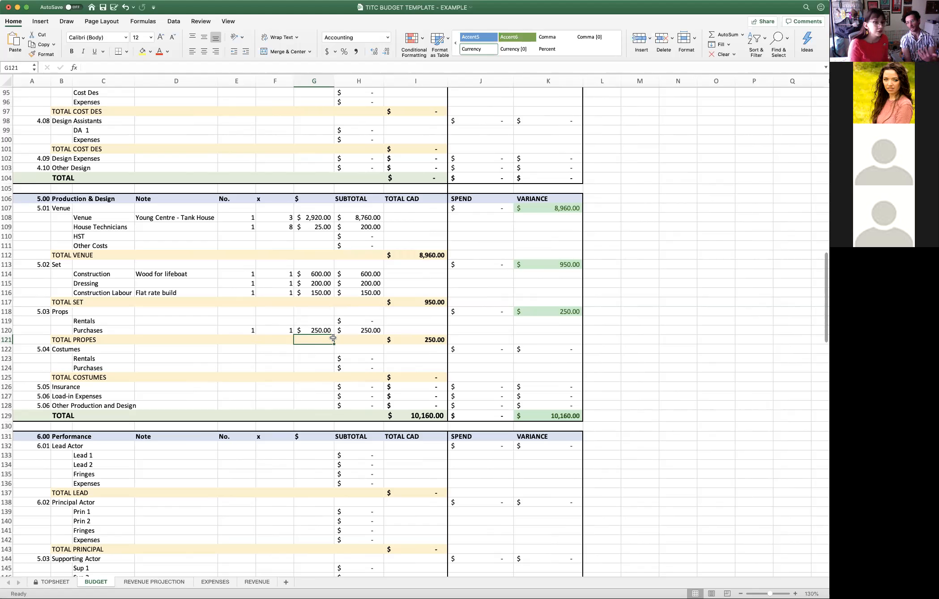
# - Fill in the Purchases line under 5.04 Costumes with the note "6 actors", No. 1, x 1 and a $ amount of 700
pyautogui.click(304, 359)
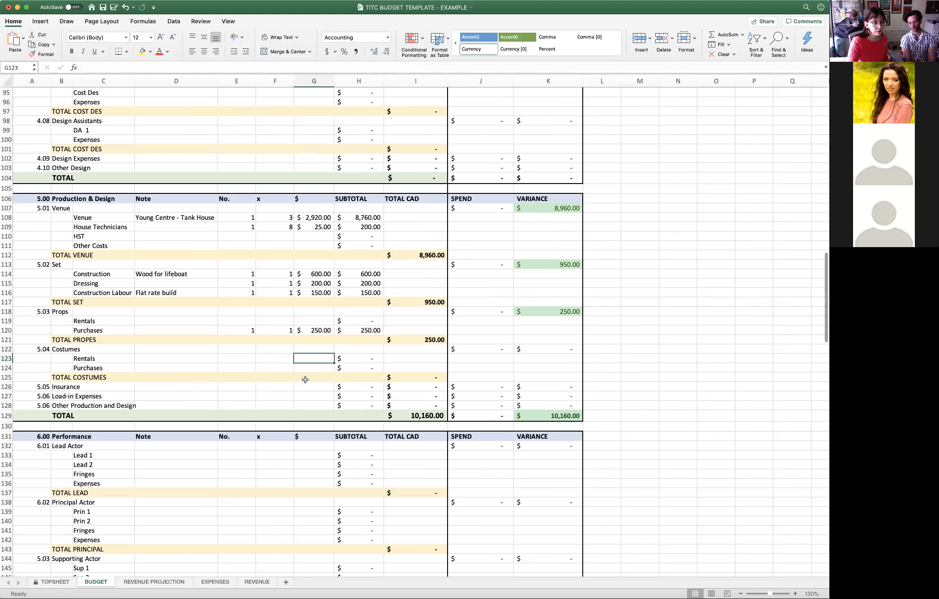
pyautogui.click(149, 369)
pyautogui.write('6 actors')
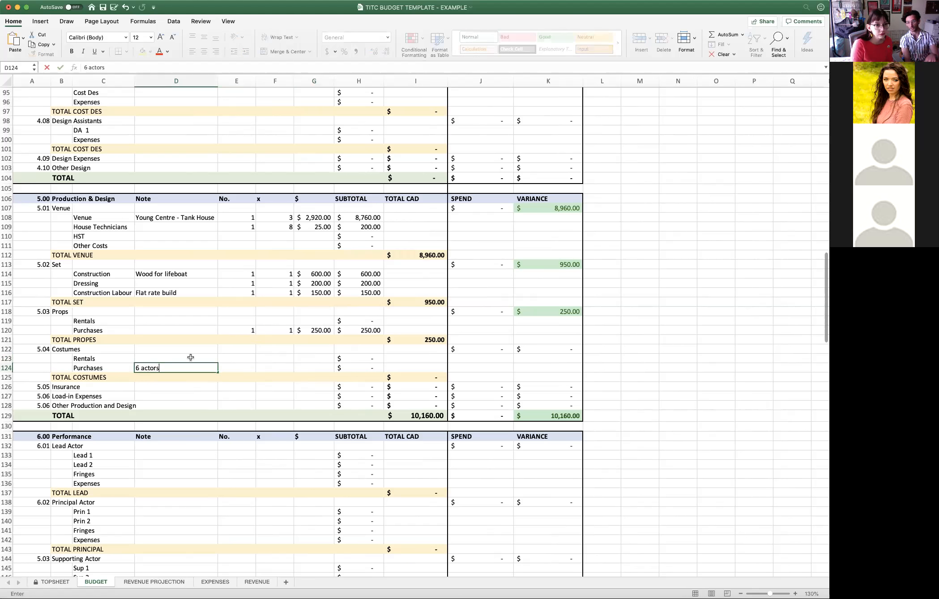
pyautogui.click(228, 367)
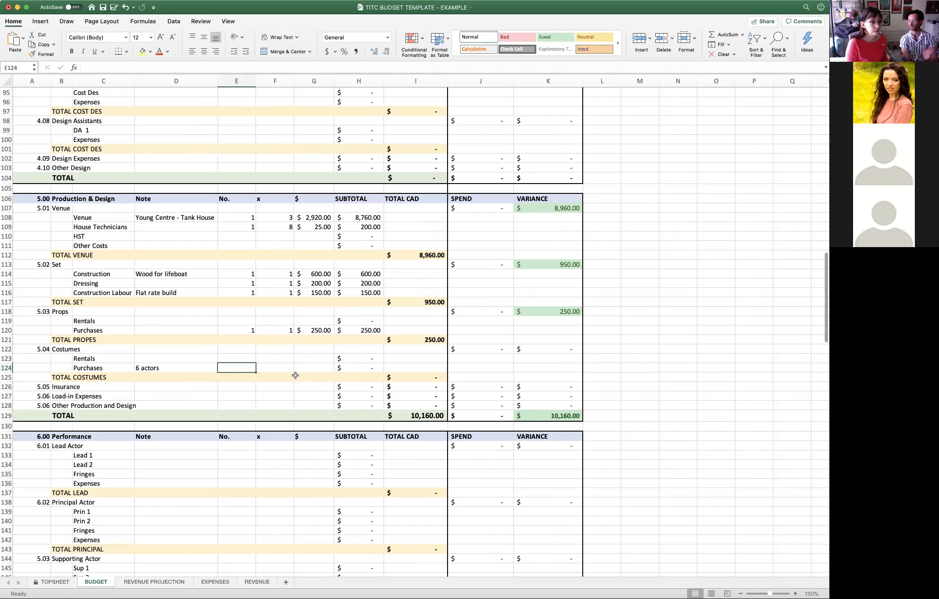
pyautogui.write('1')
pyautogui.press('Tab')
pyautogui.write('1')
pyautogui.press('Tab')
pyautogui.write('700')
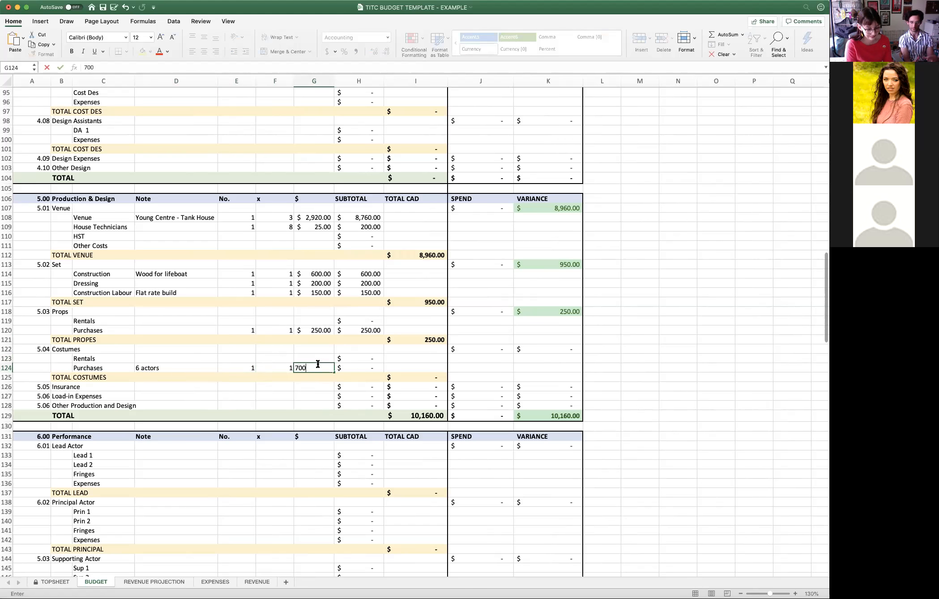
pyautogui.press('Return')
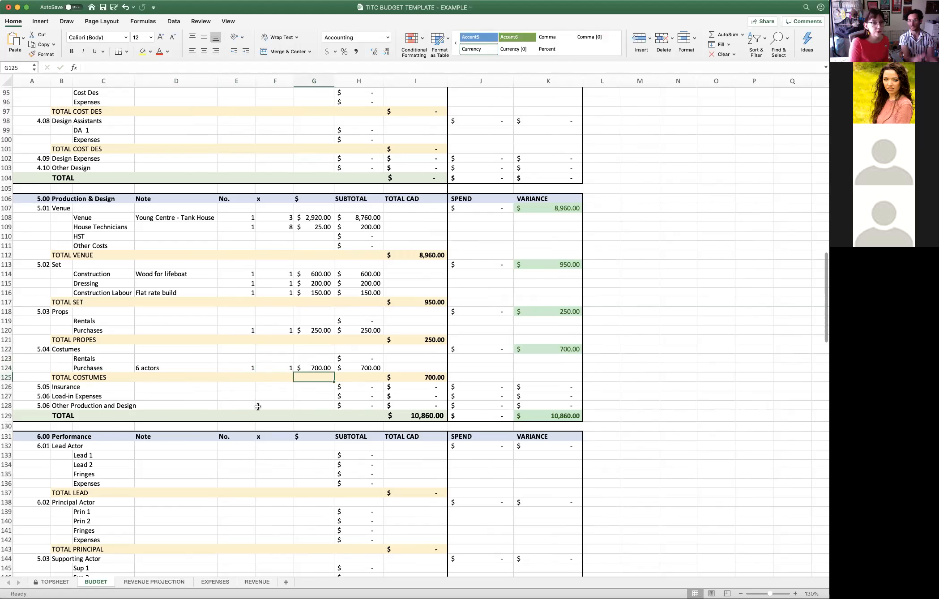
# - Fill in the 5.05 Insurance line with No. 1, x 1 and a $ amount of 260
pyautogui.click(252, 386)
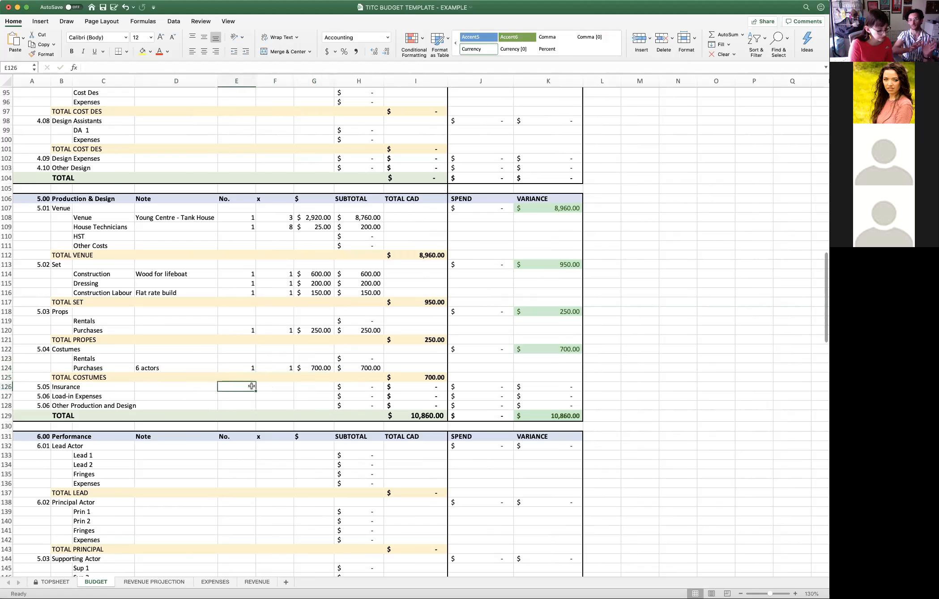
pyautogui.write('1')
pyautogui.press('Tab')
pyautogui.write('1')
pyautogui.press('Tab')
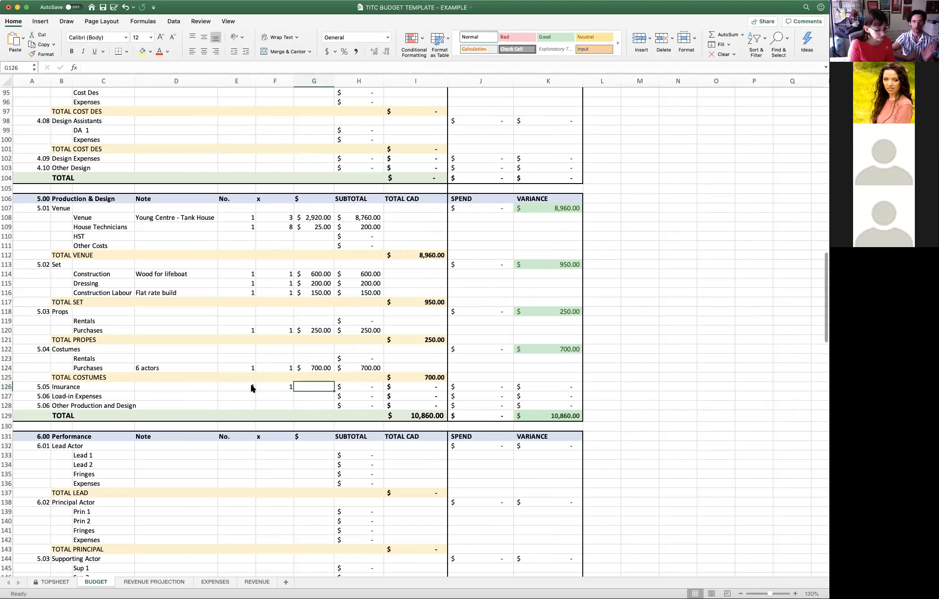
pyautogui.write('260')
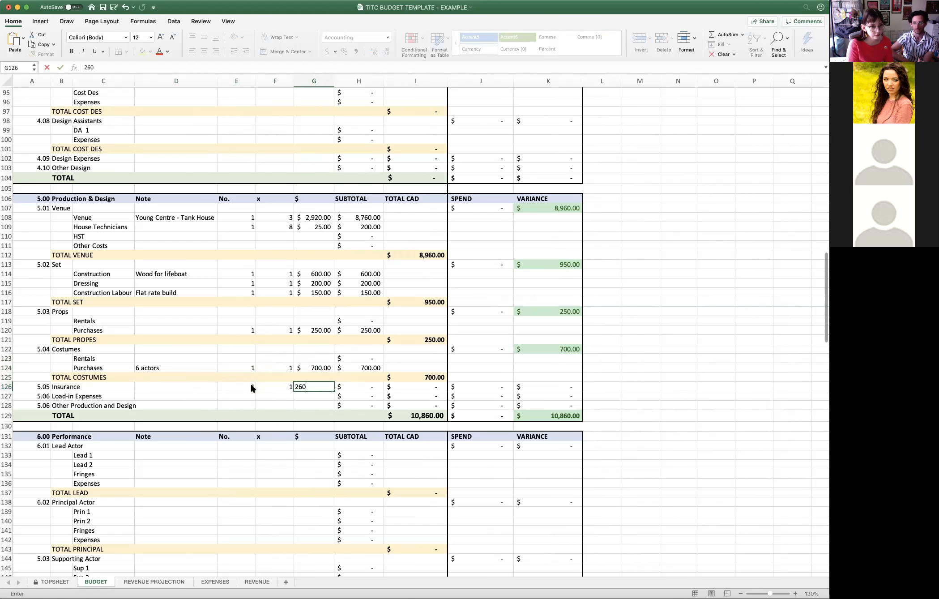
pyautogui.press('Return')
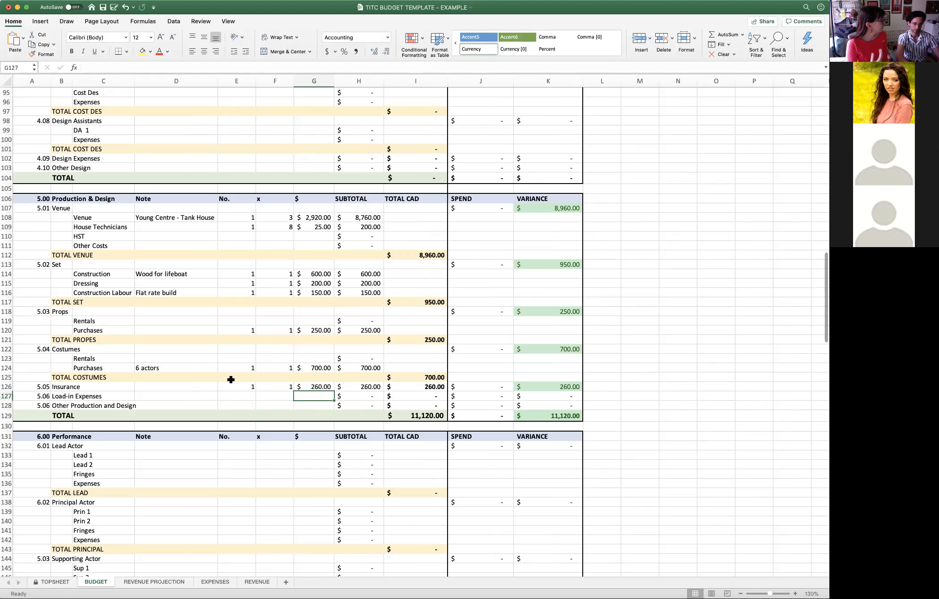
pyautogui.click(181, 368)
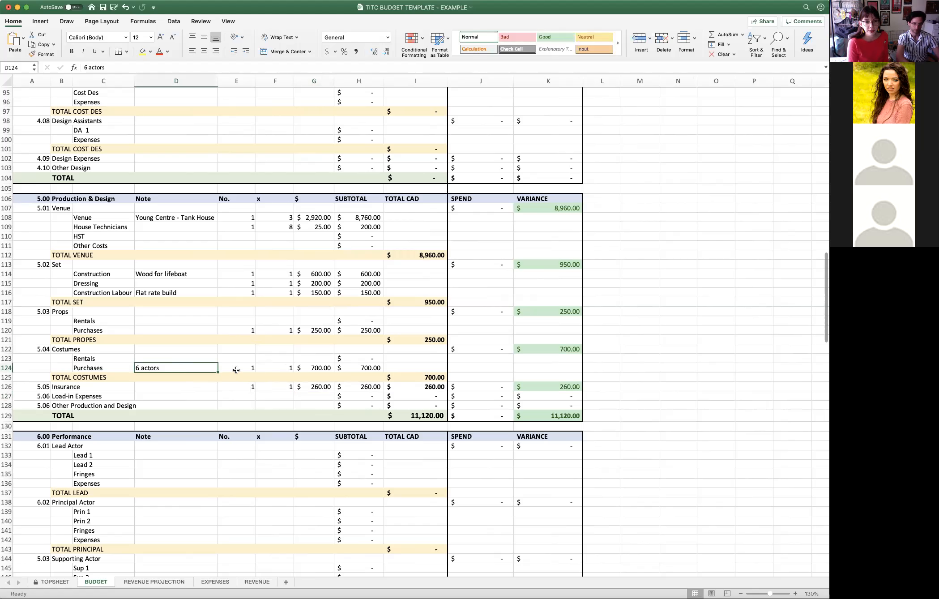
pyautogui.moveTo(237, 370); pyautogui.dragTo(236, 374)
pyautogui.click(236, 368)
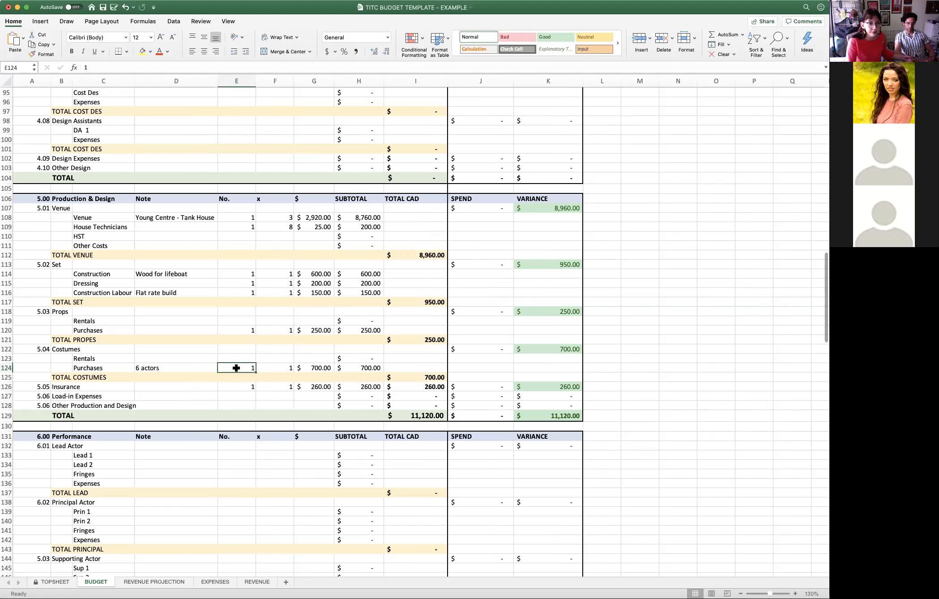
pyautogui.click(302, 370)
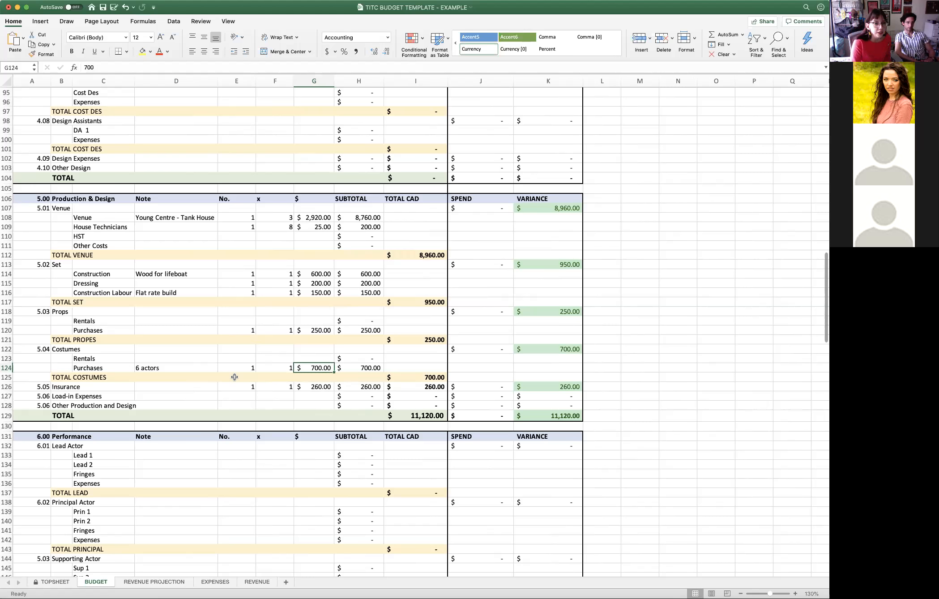
# - Fill in the Load-in Expenses line with No. 1, x 1 and a $ amount of 400, and select the section's TOTAL CAD cell
pyautogui.click(322, 389)
pyautogui.click(320, 397)
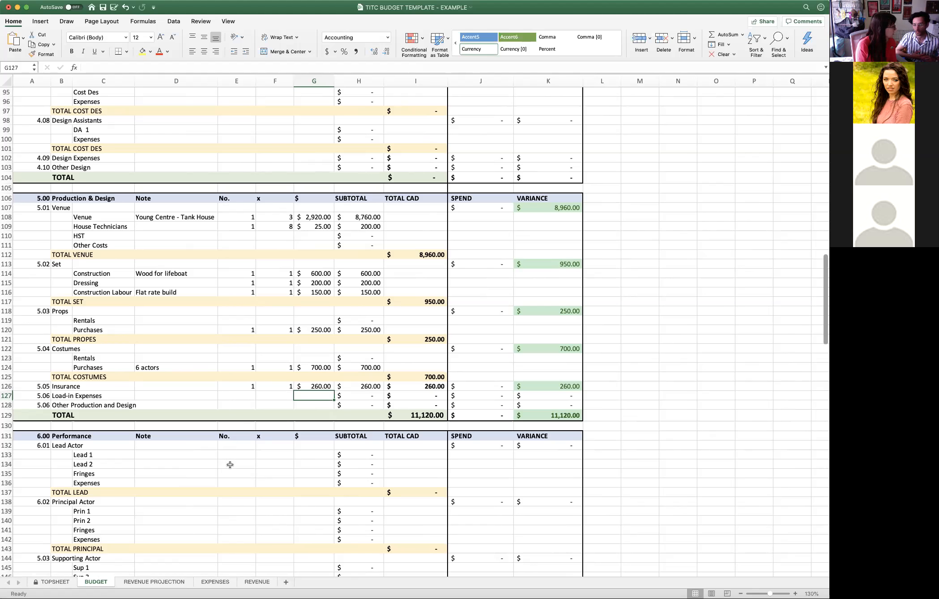
pyautogui.write('400')
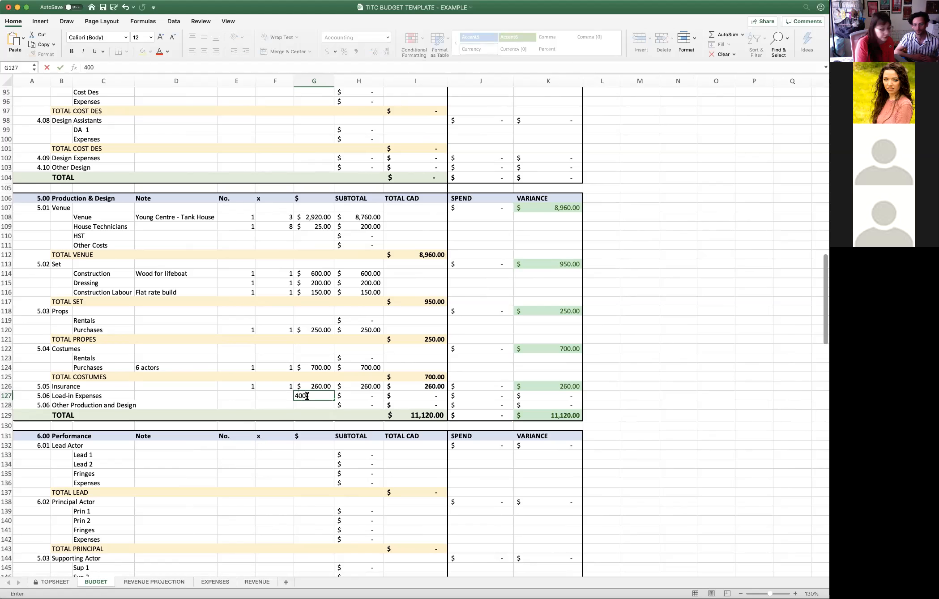
pyautogui.click(286, 398)
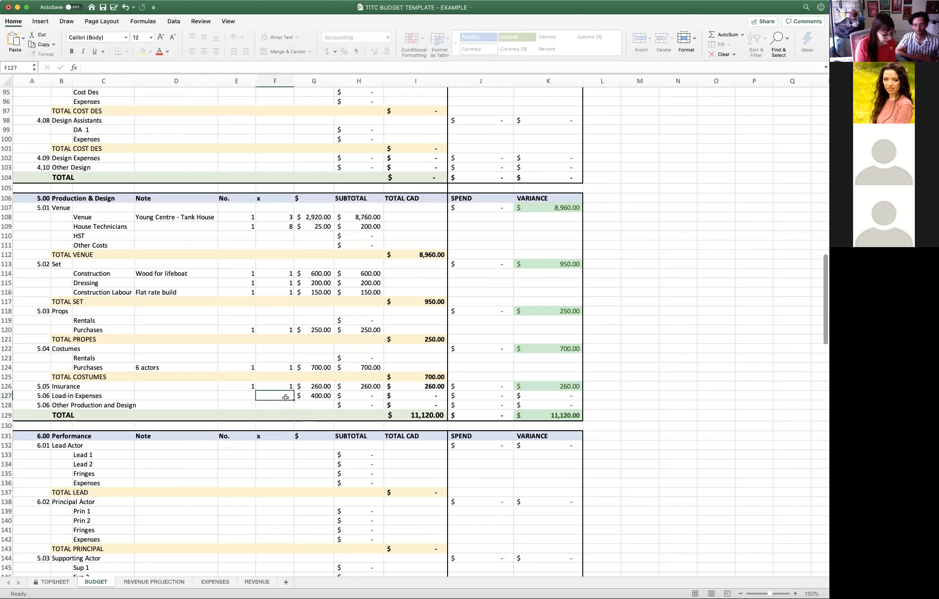
pyautogui.write('1')
pyautogui.press('Left')
pyautogui.write('1')
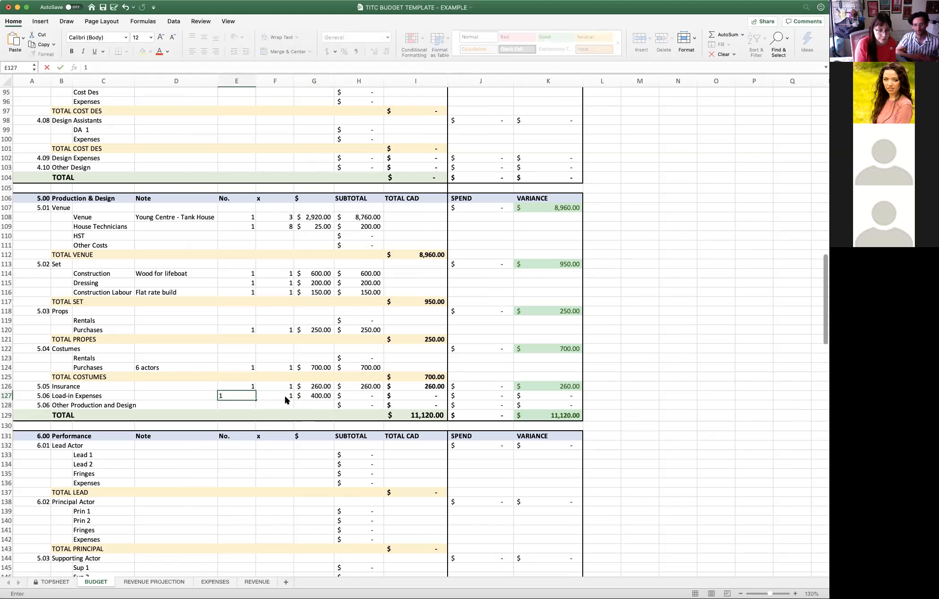
pyautogui.press('Return')
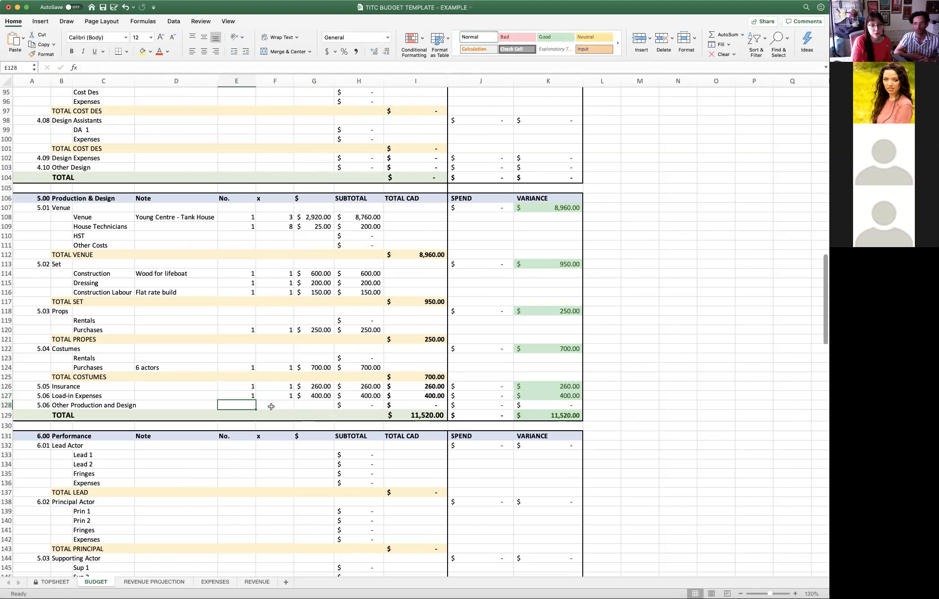
pyautogui.click(419, 416)
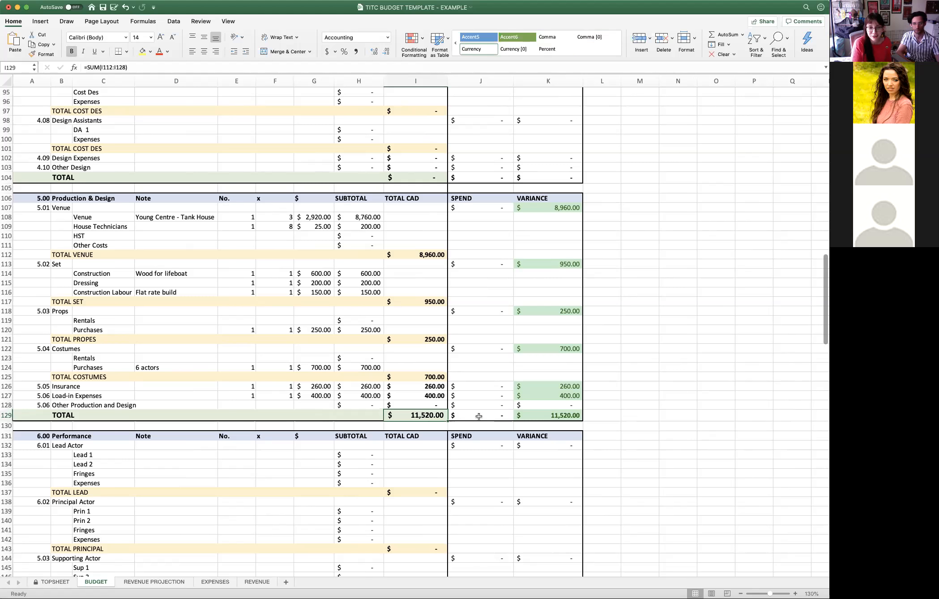
pyautogui.scroll(7, 478, 416)
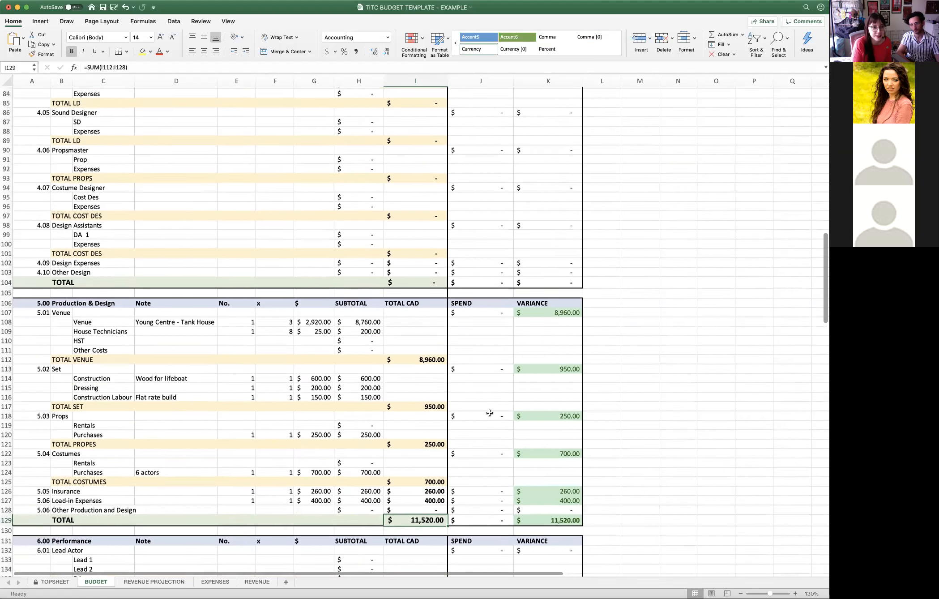
pyautogui.scroll(3, 492, 411)
pyautogui.scroll(-8, 498, 410)
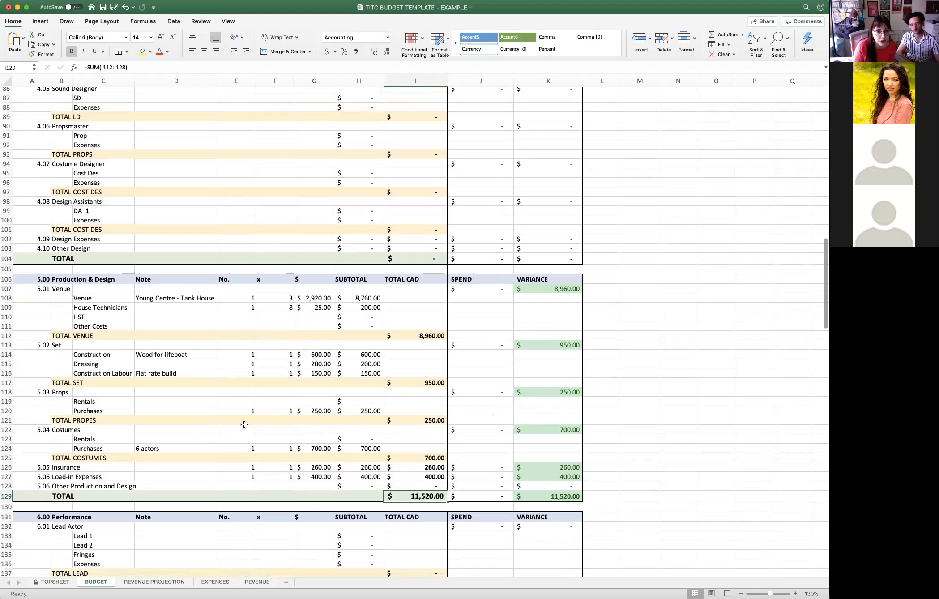
pyautogui.click(309, 448)
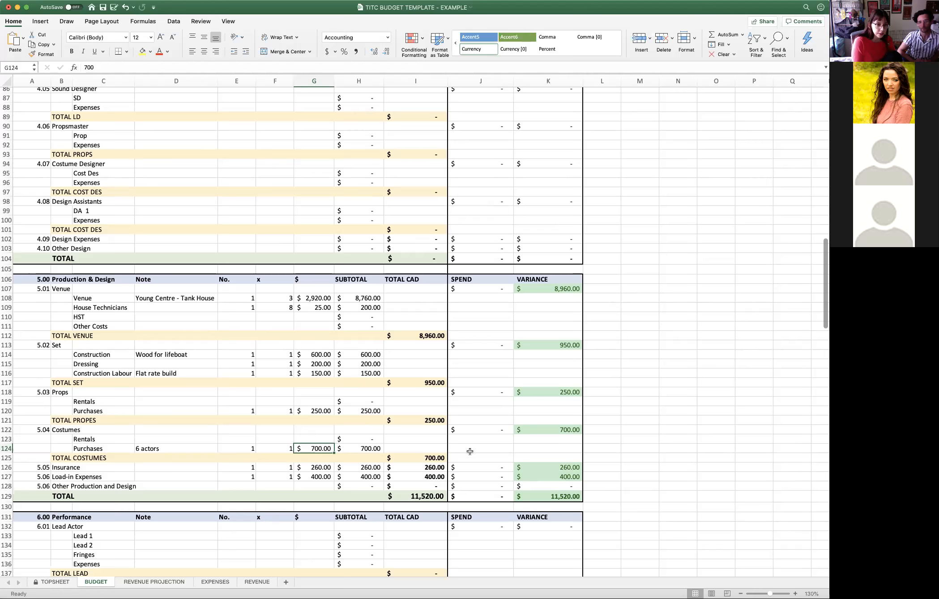
pyautogui.scroll(-2, 394, 443)
pyautogui.scroll(-4, 357, 452)
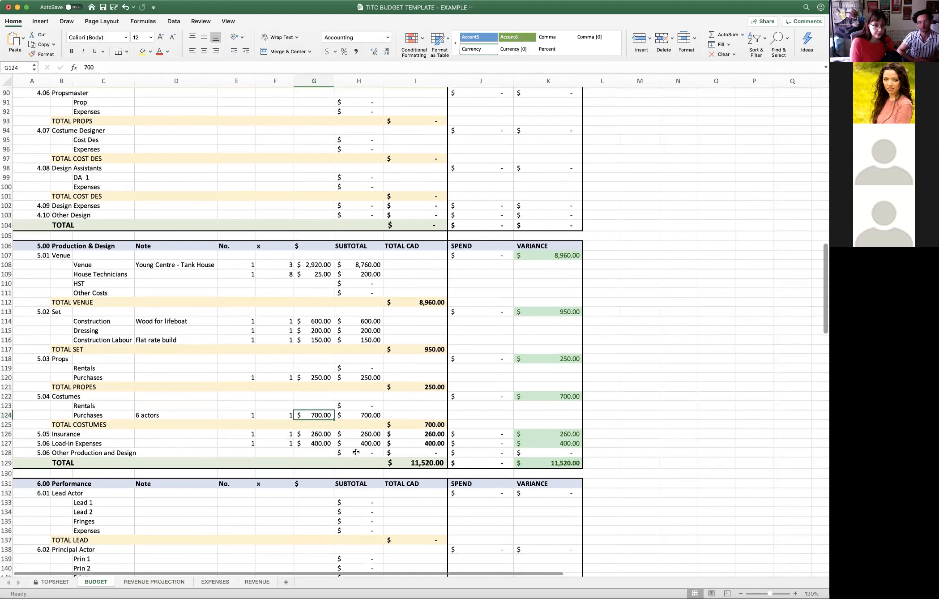
pyautogui.scroll(-3, 357, 452)
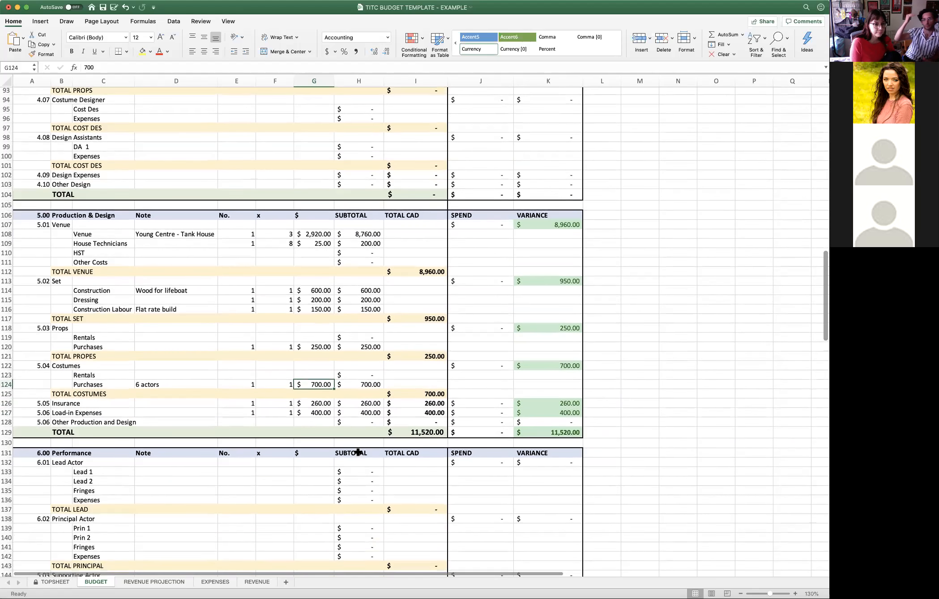
# - In the note for 1.01 Rights, enter the rights holder's full name followed by "writer"
pyautogui.scroll(10, 363, 448)
pyautogui.scroll(12, 377, 440)
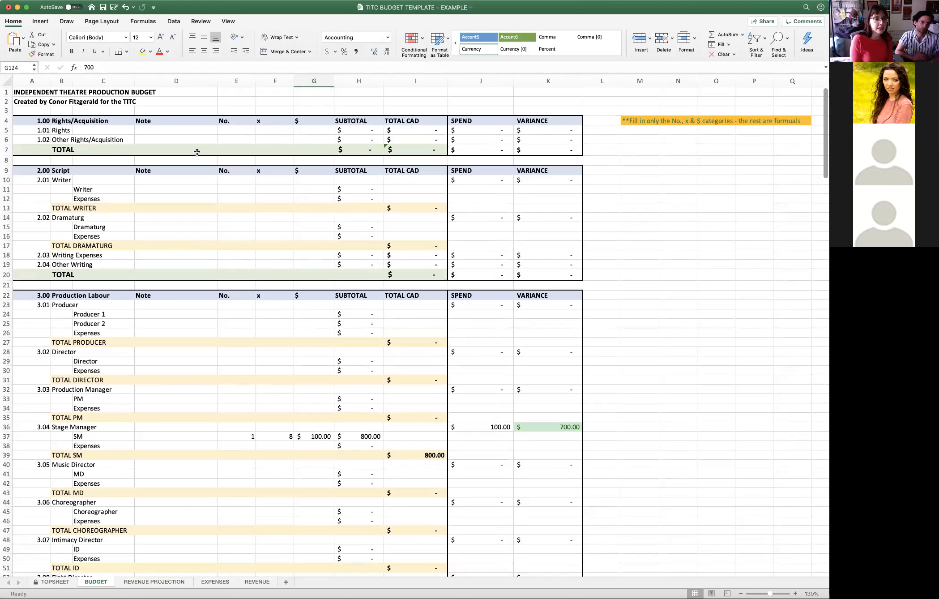
pyautogui.click(188, 133)
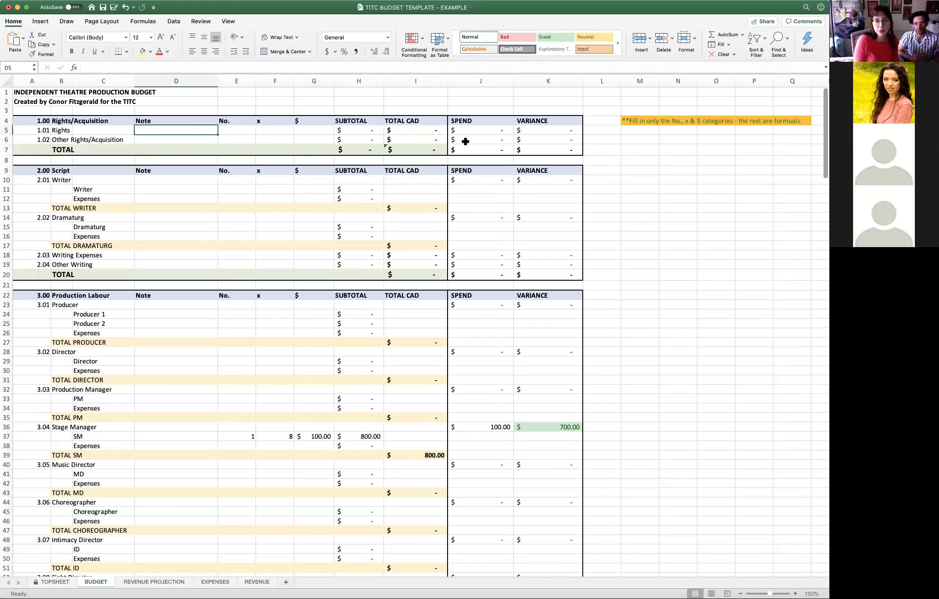
pyautogui.click(289, 110)
pyautogui.click(200, 132)
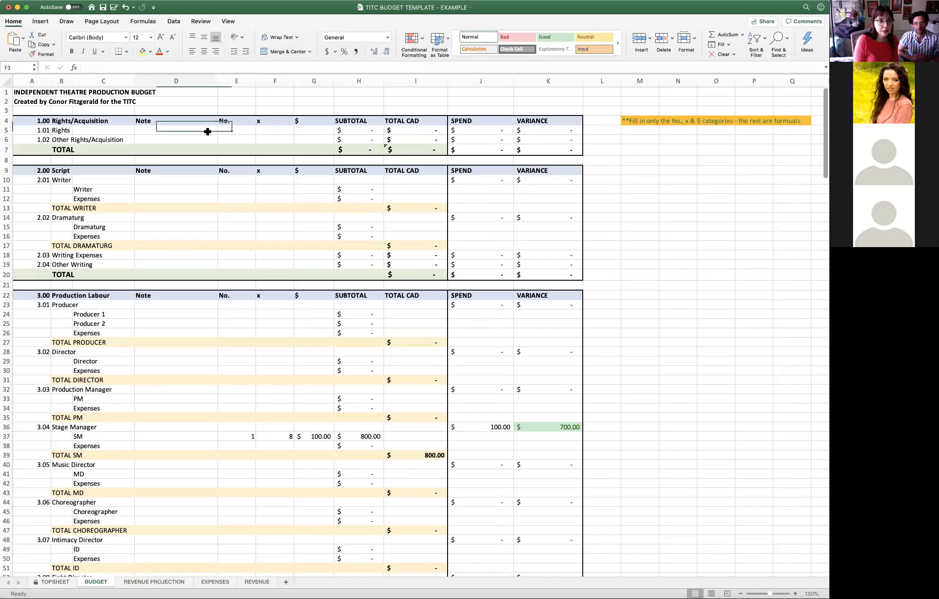
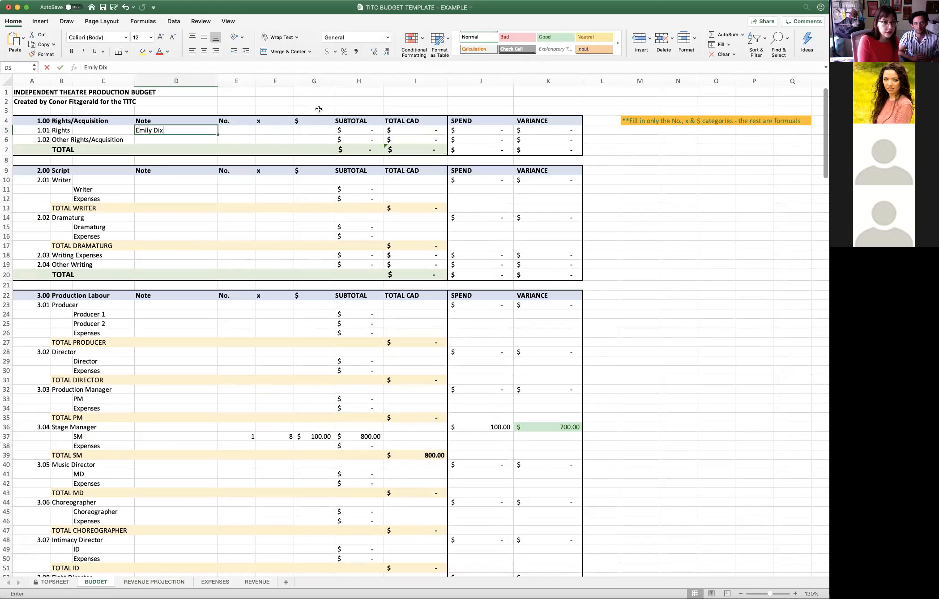
pyautogui.write(' writer')
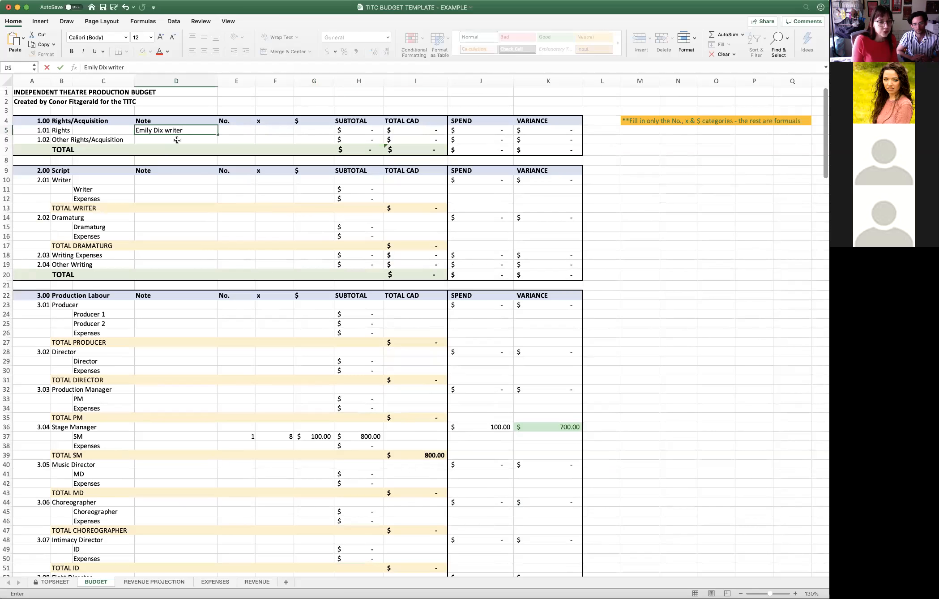
pyautogui.press('Return')
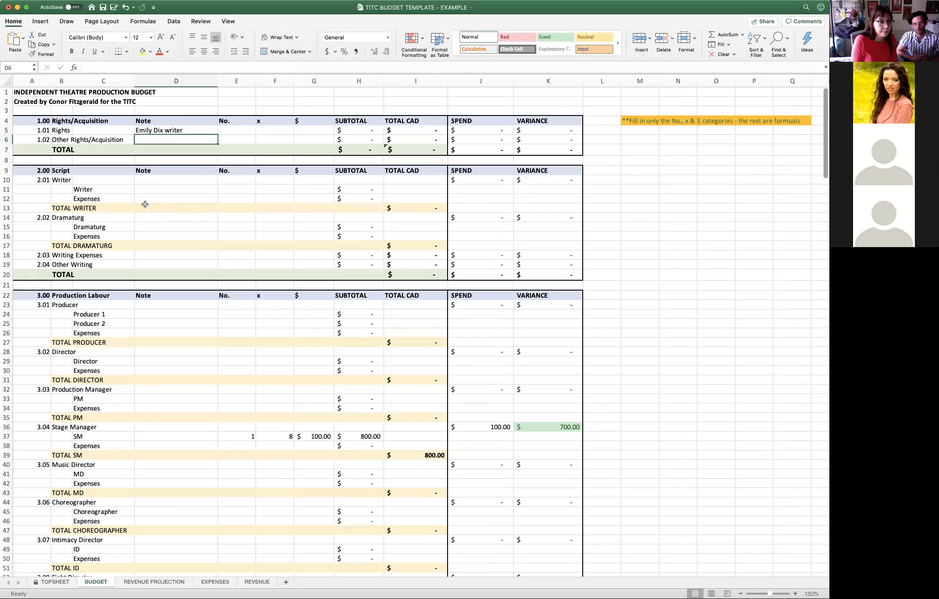
# - Enter the writer's full name as the note on the Writer line under 2.01 Writer
pyautogui.click(146, 180)
pyautogui.click(143, 190)
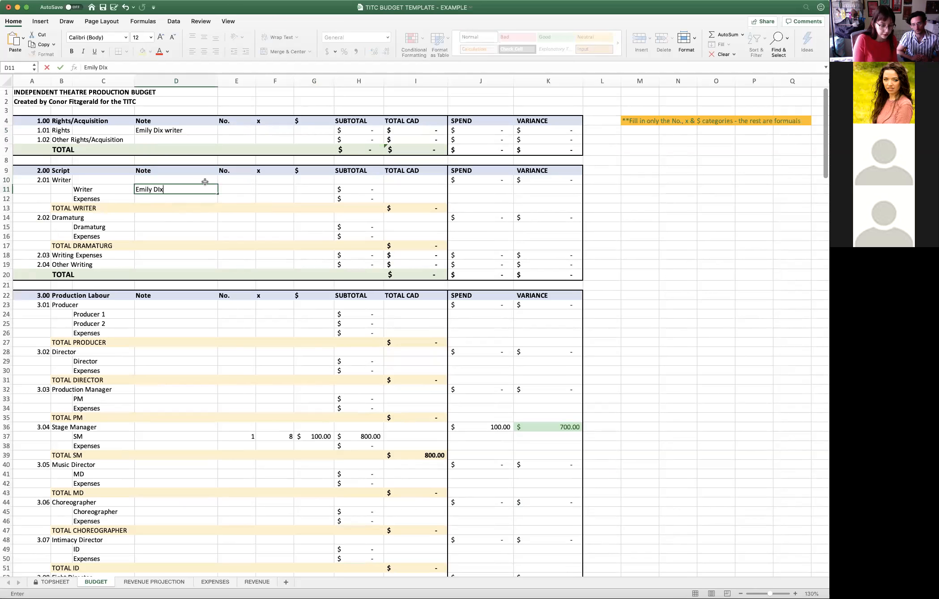
pyautogui.write('ix')
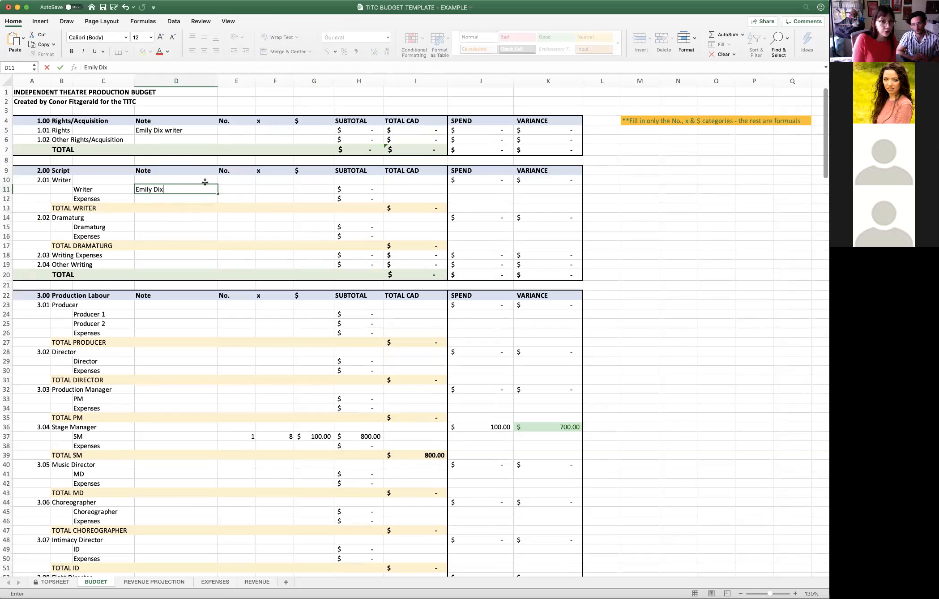
pyautogui.press('Return')
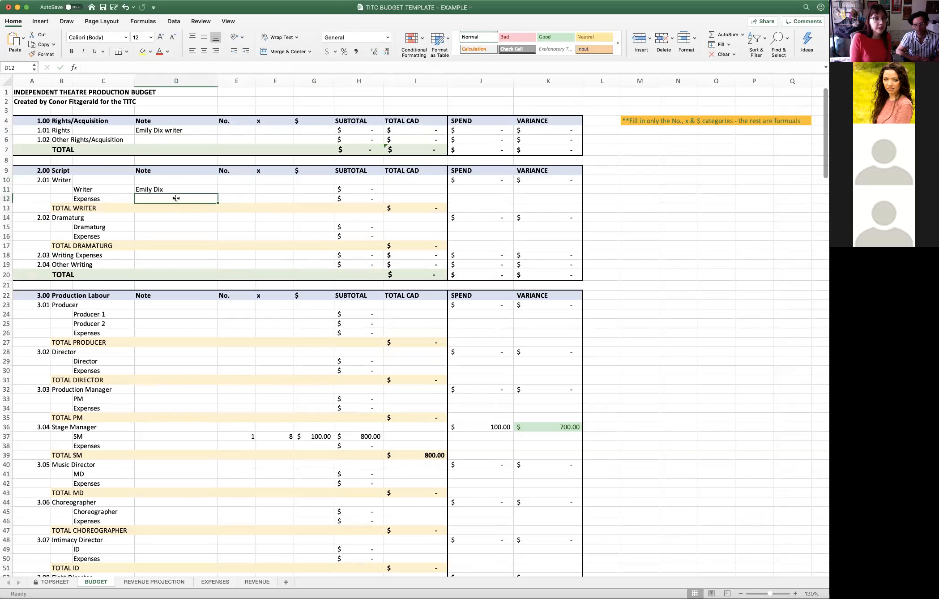
pyautogui.click(157, 227)
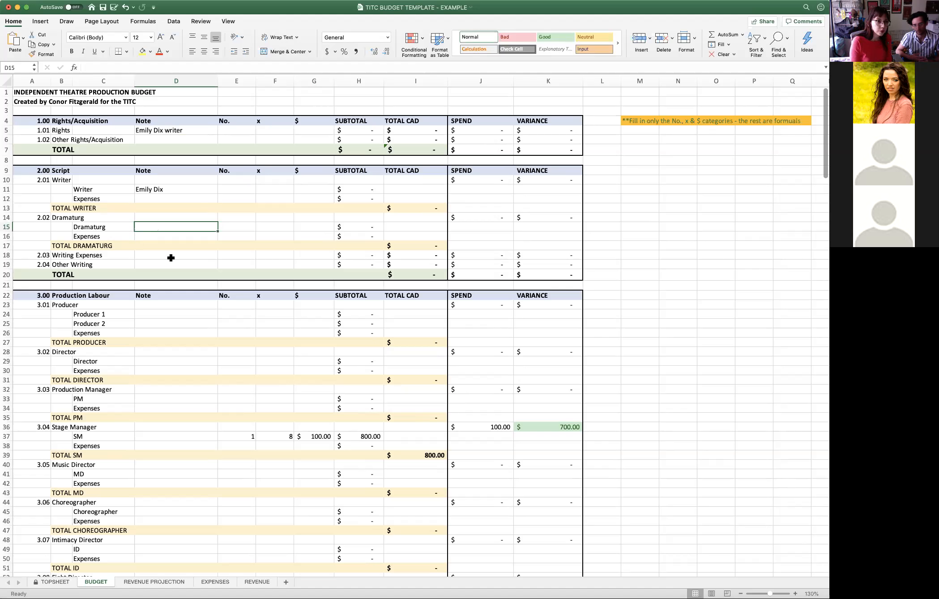
pyautogui.click(151, 255)
pyautogui.click(154, 267)
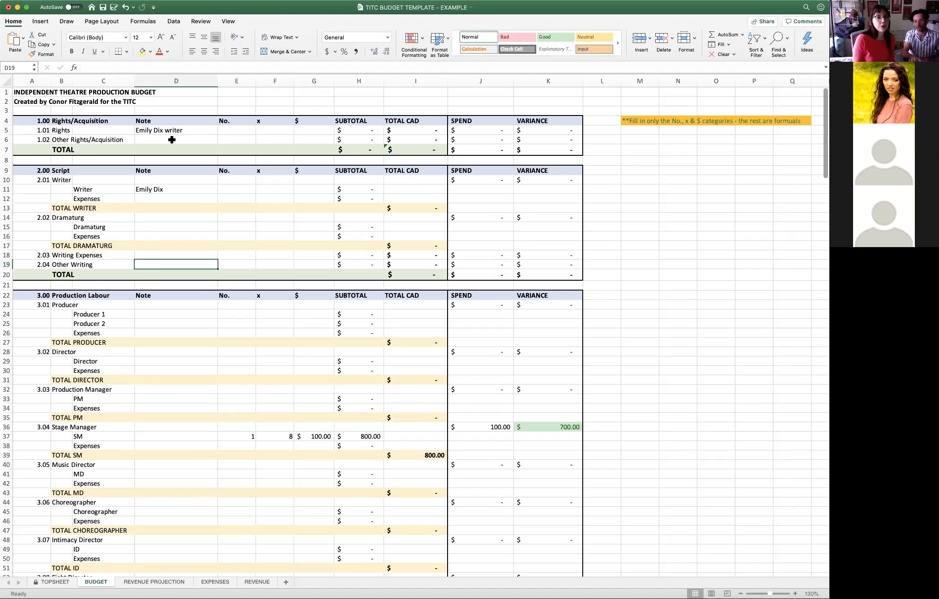
# - Fill in the 1.01 Rights line with No. 1, x 1 and a $ amount of 200
pyautogui.click(229, 131)
pyautogui.write('1')
pyautogui.press('Tab')
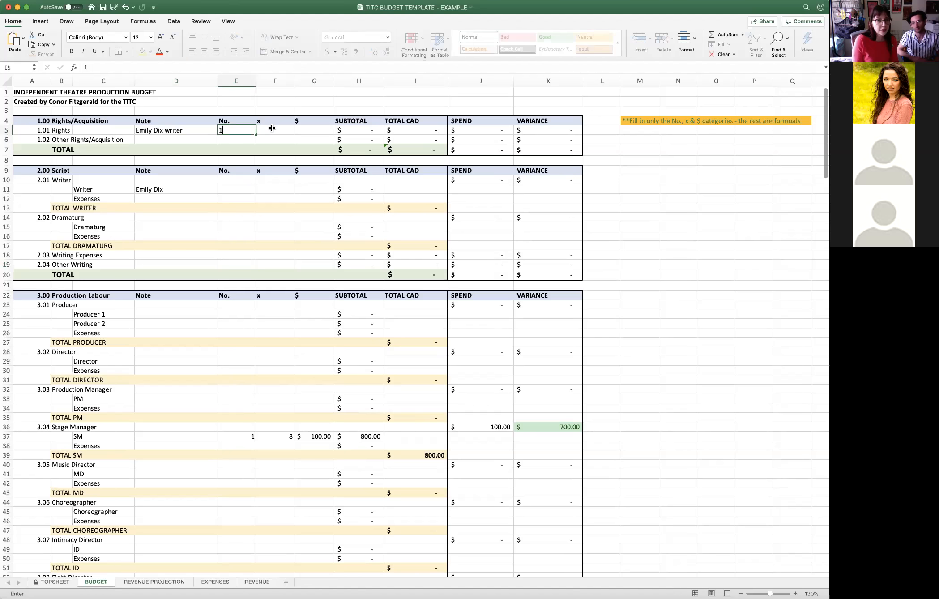
pyautogui.write('1')
pyautogui.click(304, 131)
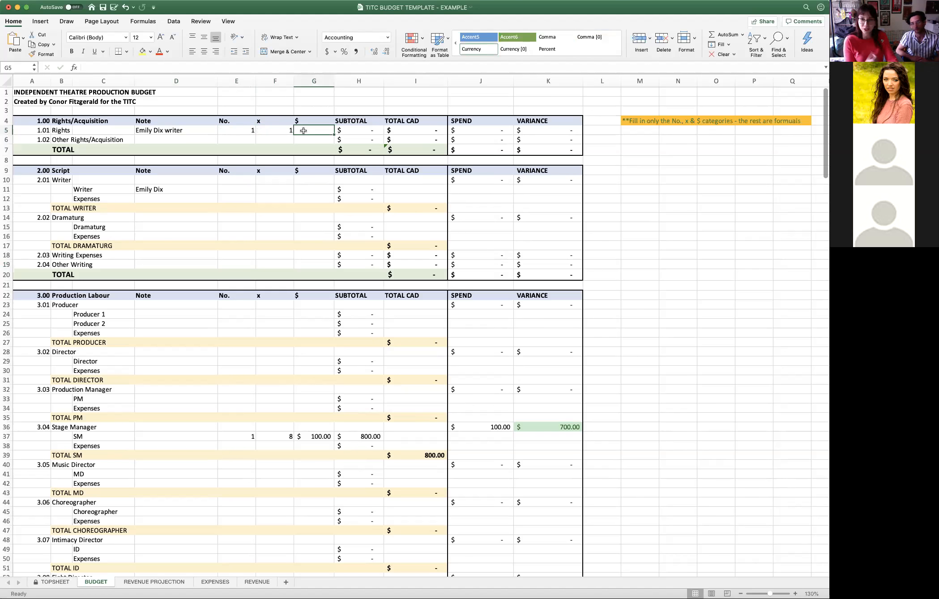
pyautogui.write('200')
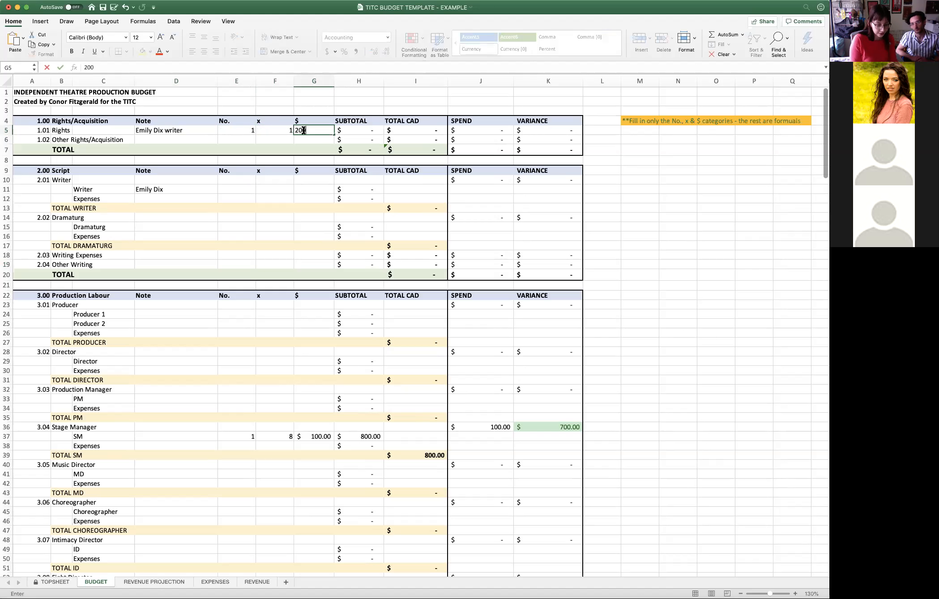
pyautogui.press('Return')
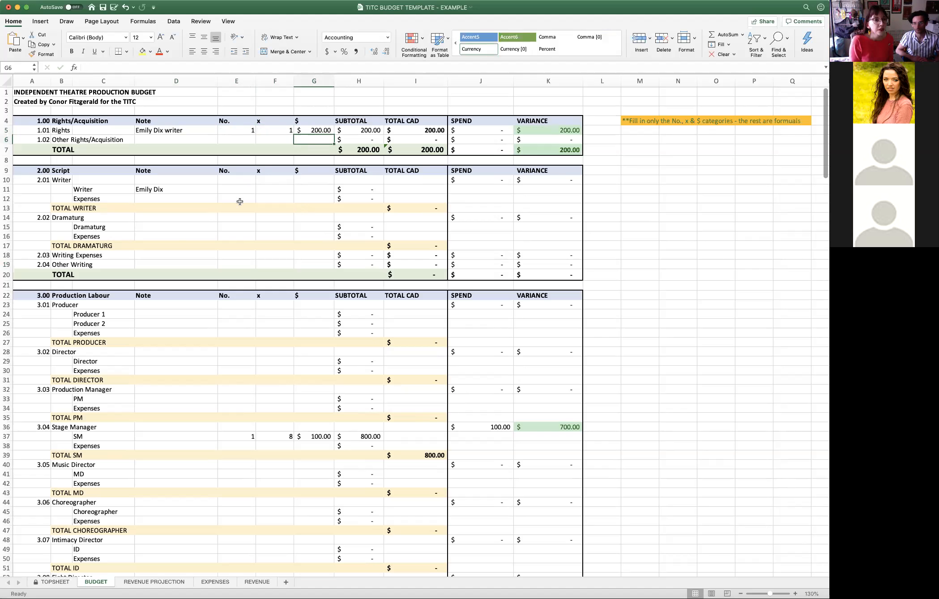
# - Enter each producer's full name as the note on the Producer 1 and Producer 2 lines under 3.01 Producer
pyautogui.scroll(-2, 248, 274)
pyautogui.scroll(-8, 248, 274)
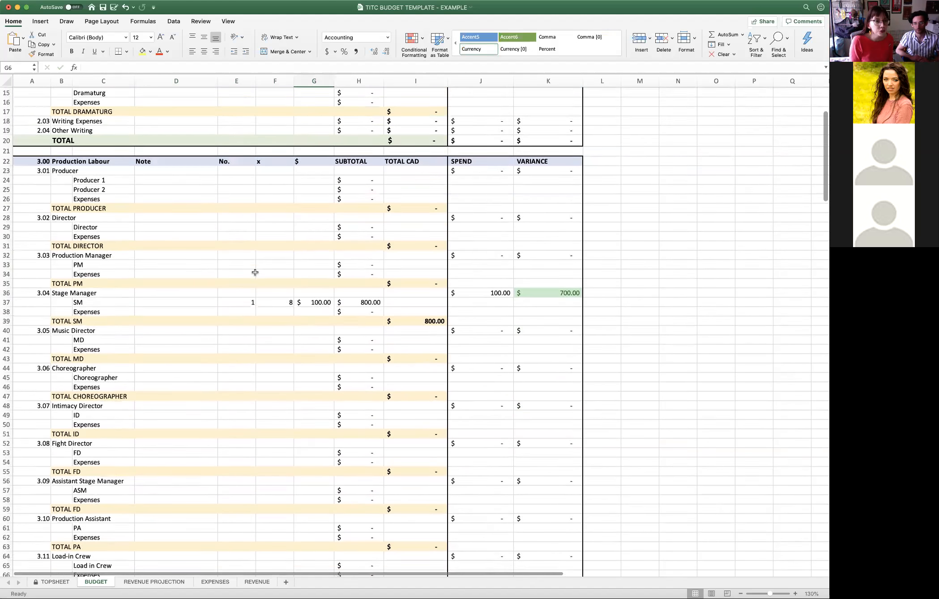
pyautogui.scroll(-1, 256, 272)
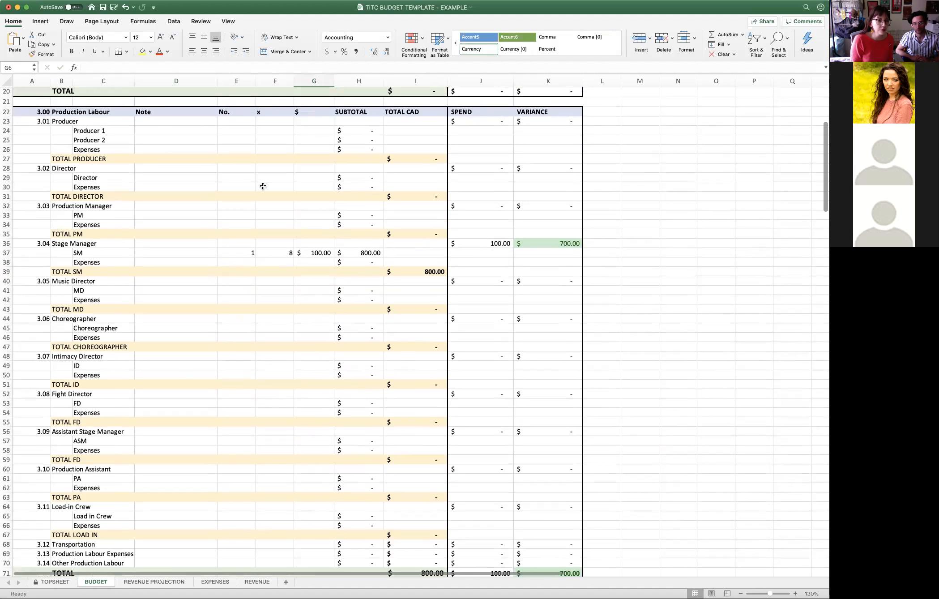
pyautogui.click(155, 130)
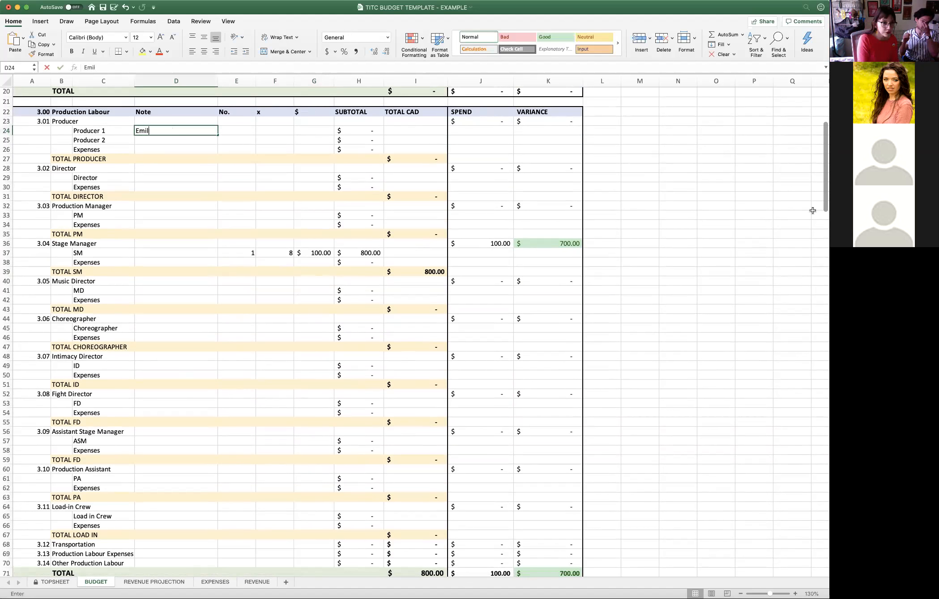
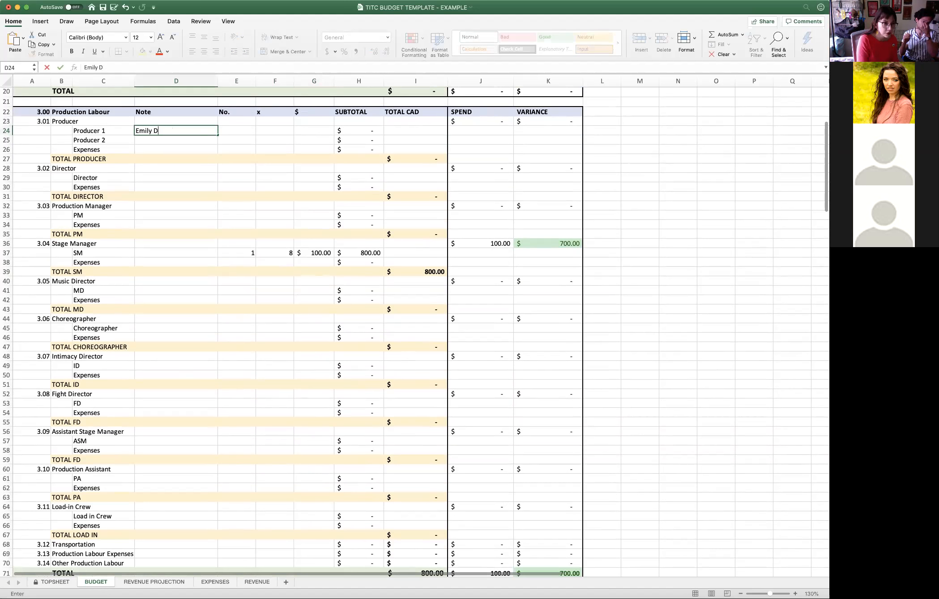
pyautogui.write('ix')
pyautogui.press('Return')
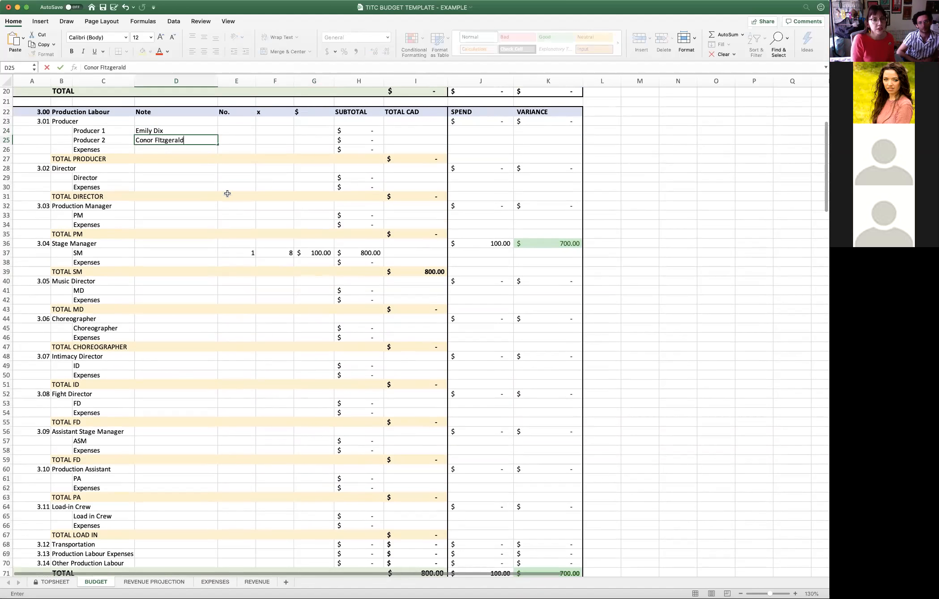
pyautogui.click(189, 150)
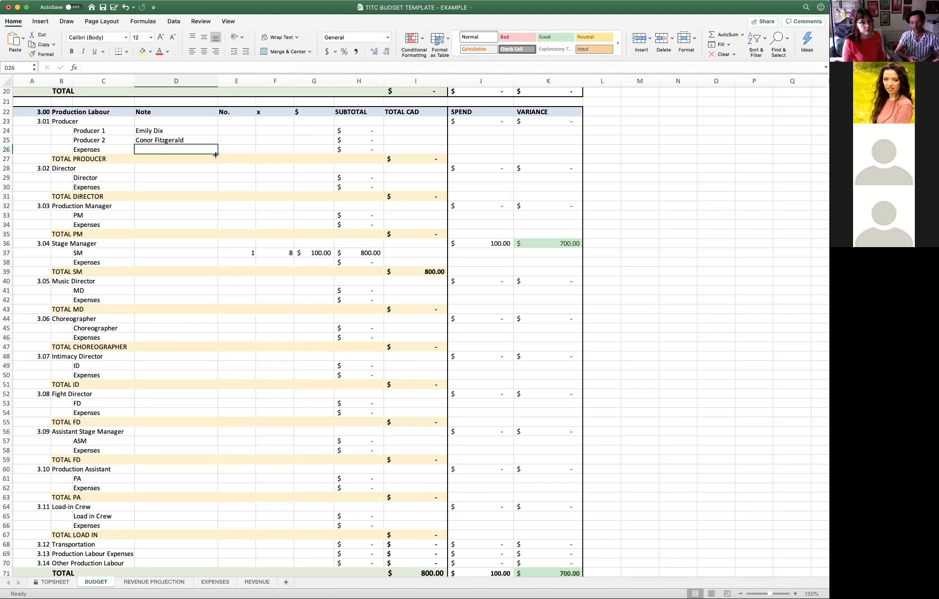
# - Set both No. and x to 1 on the Producer 1 and Producer 2 lines
pyautogui.click(244, 131)
pyautogui.write('1')
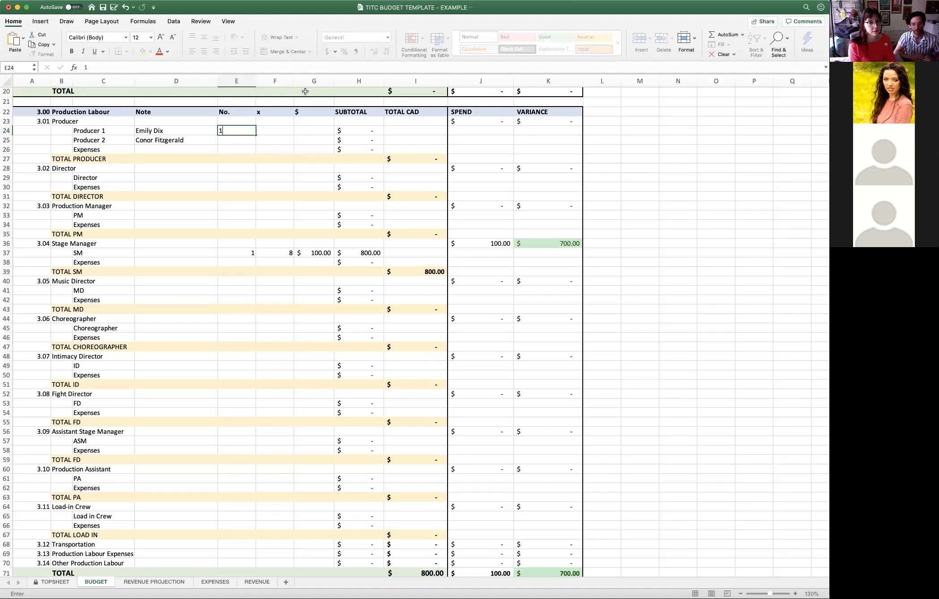
pyautogui.click(233, 139)
pyautogui.write('1')
pyautogui.click(265, 129)
pyautogui.write('1')
pyautogui.click(268, 143)
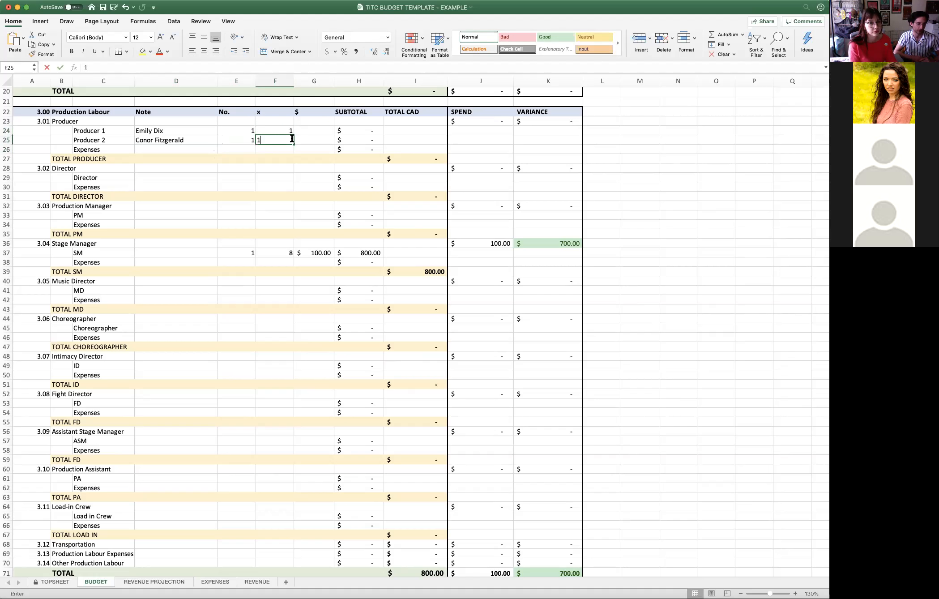
pyautogui.write('1')
# - Enter a $ amount of 100 for each of Producer 1 and Producer 2
pyautogui.click(309, 130)
pyautogui.write('100')
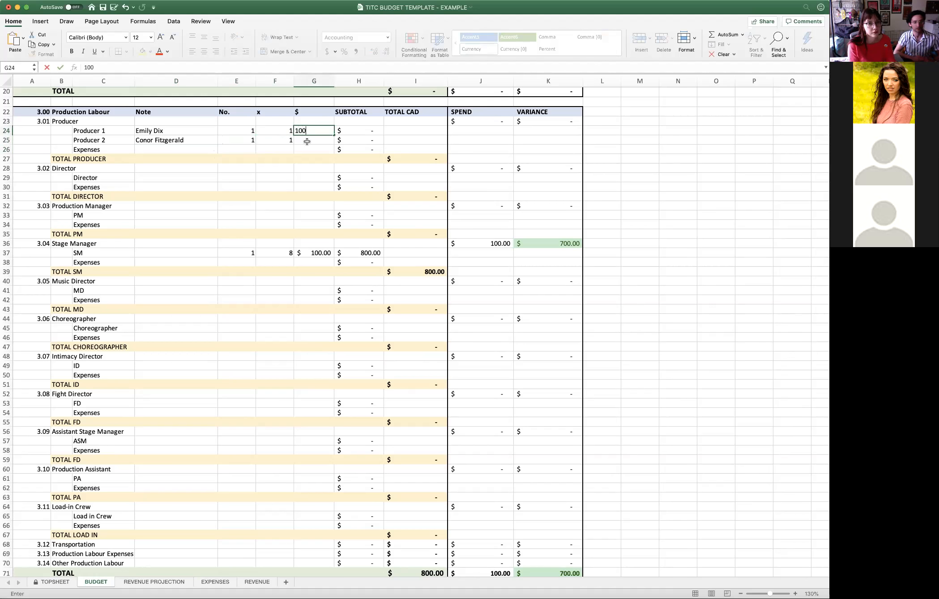
pyautogui.click(307, 141)
pyautogui.write('100')
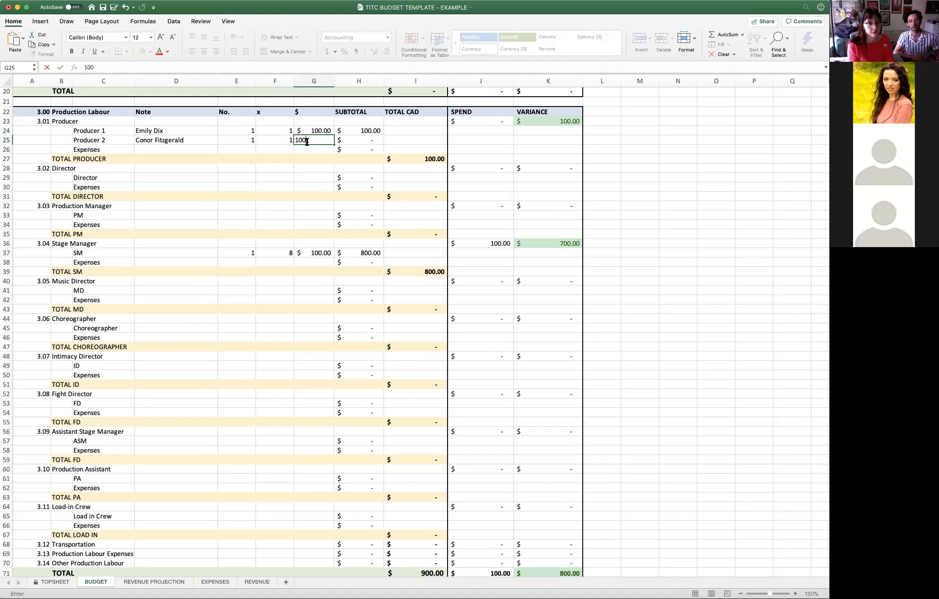
pyautogui.press('Return')
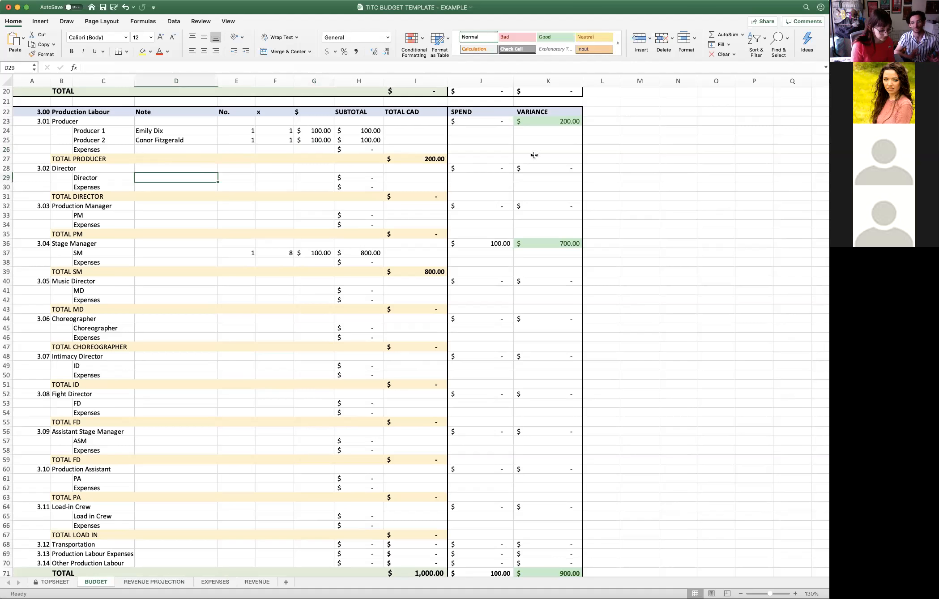
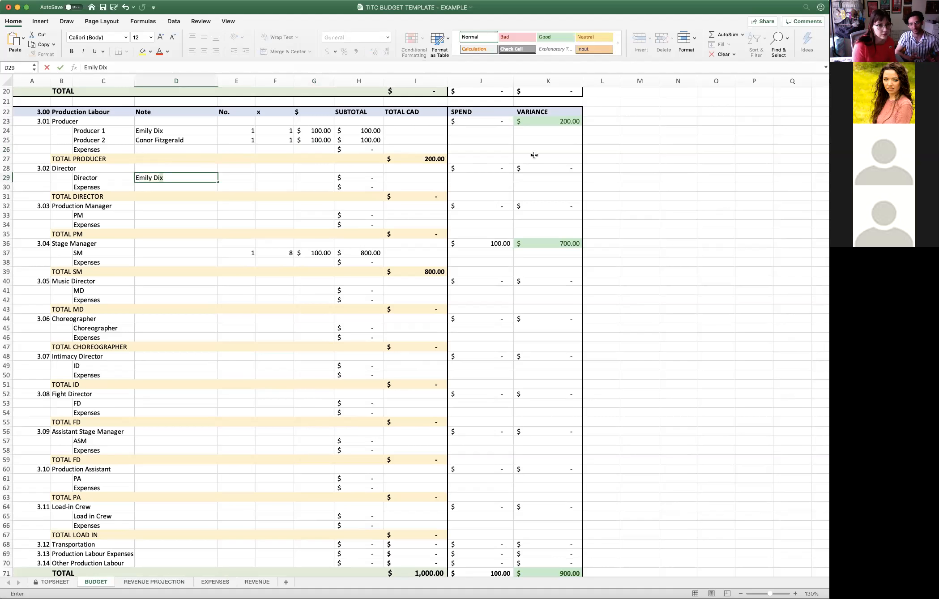
# - Fill in the Director line under 3.02 with the director's full name as note, No. 1, x 1 and a $ amount of 100
pyautogui.click(245, 179)
pyautogui.write('1')
pyautogui.click(273, 178)
pyautogui.write('1')
pyautogui.click(298, 178)
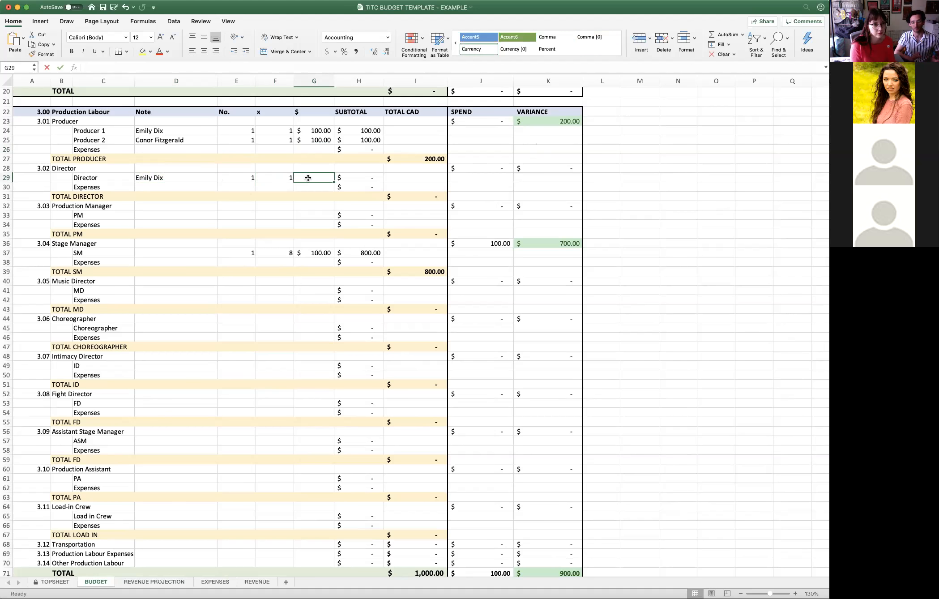
pyautogui.write('100')
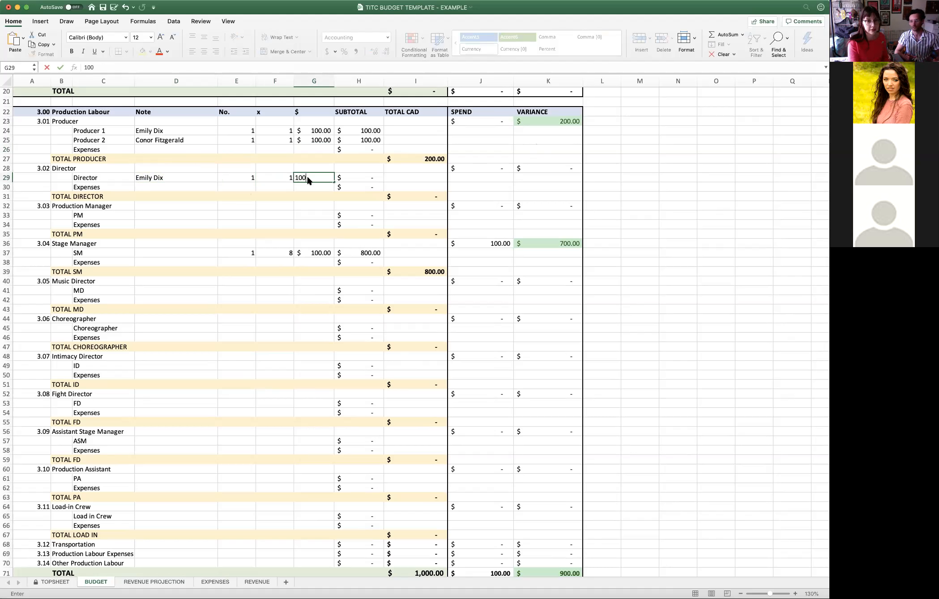
pyautogui.press('Return')
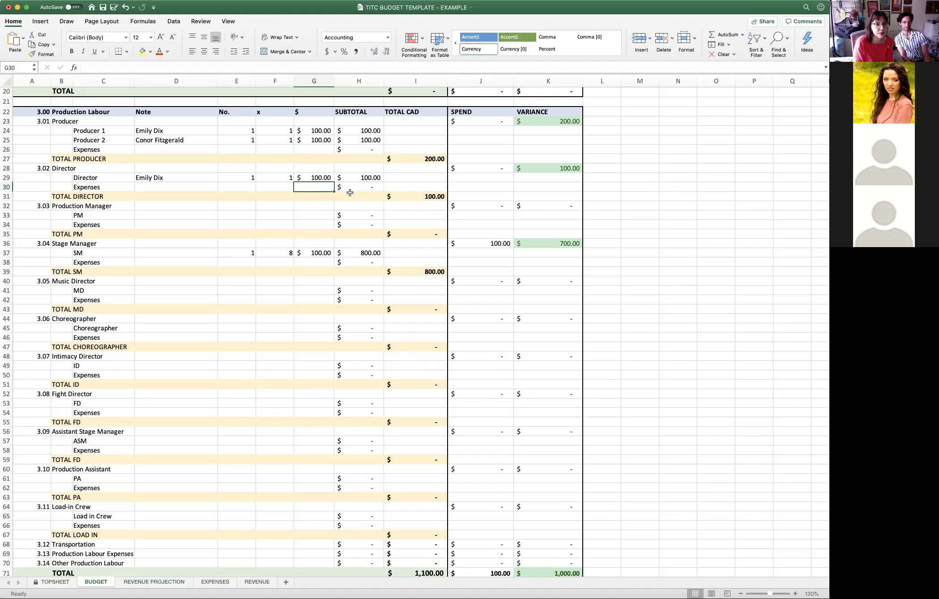
pyautogui.click(327, 139)
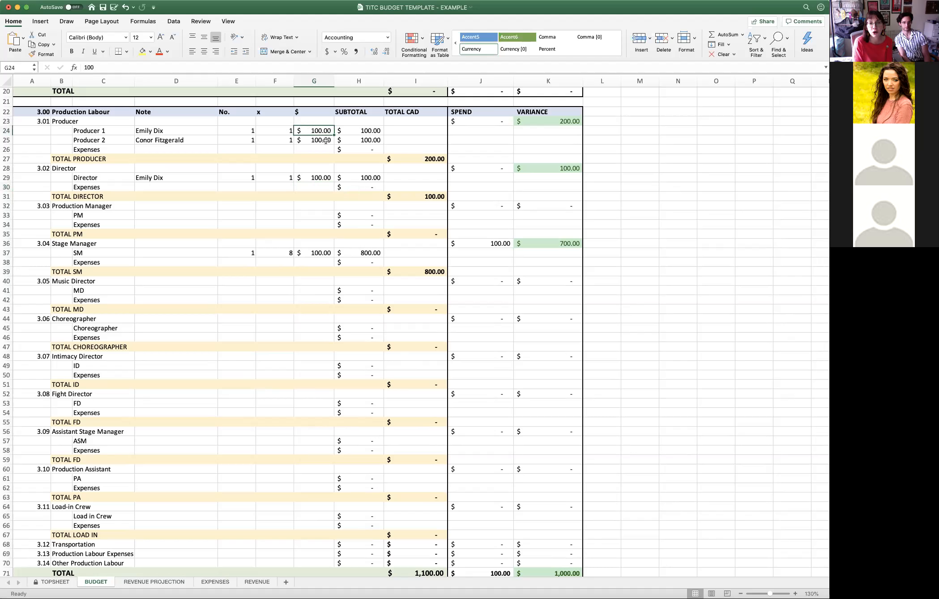
pyautogui.click(330, 179)
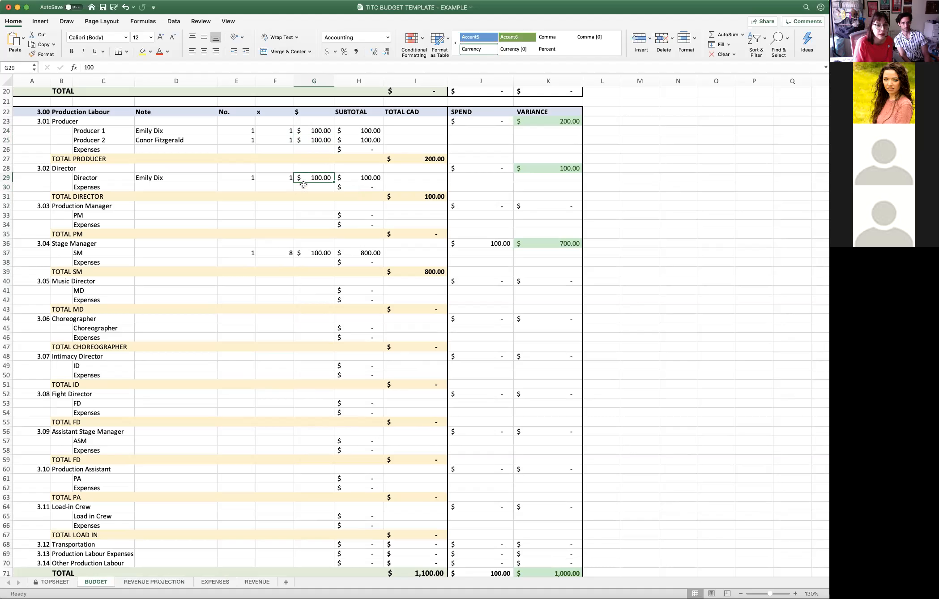
pyautogui.click(303, 215)
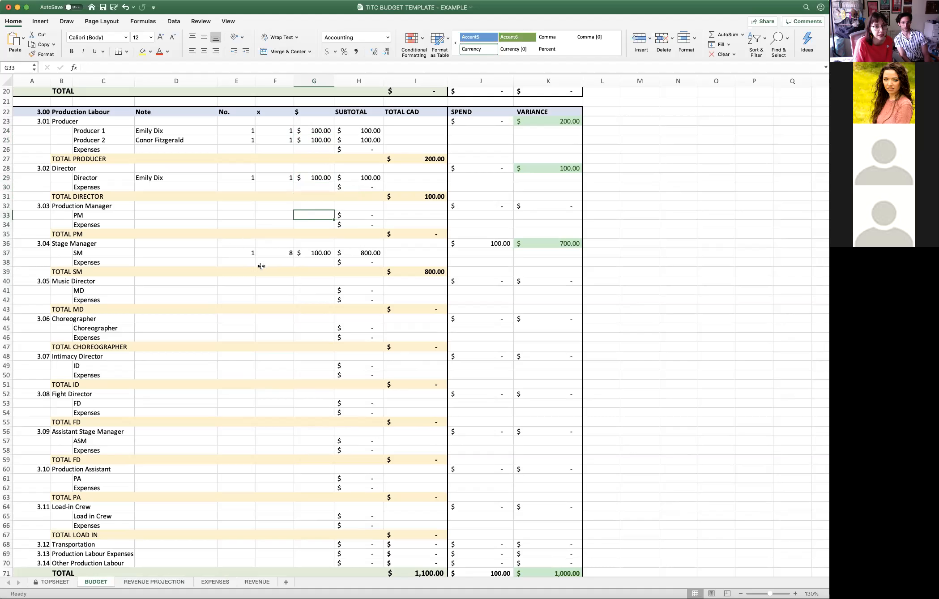
pyautogui.click(313, 255)
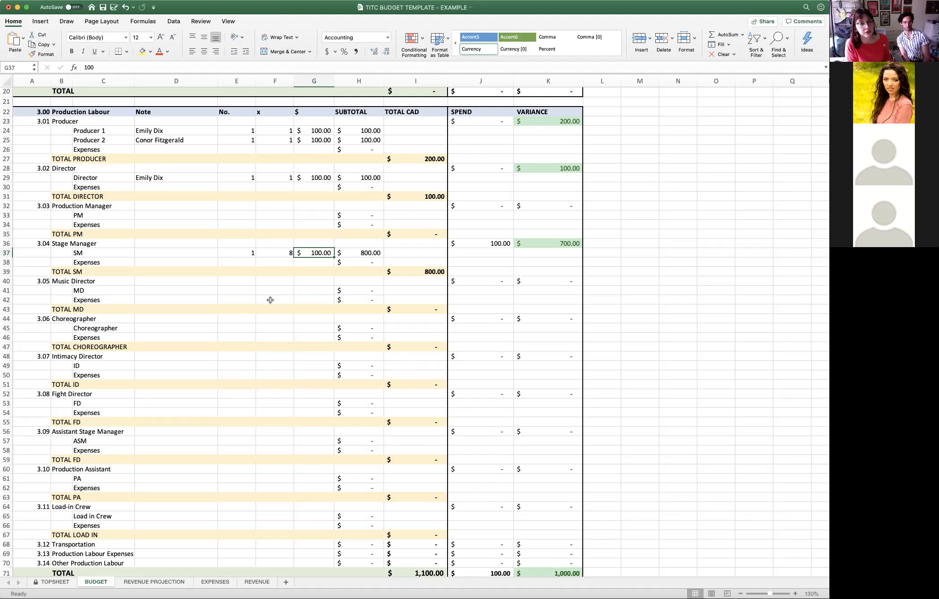
pyautogui.click(311, 279)
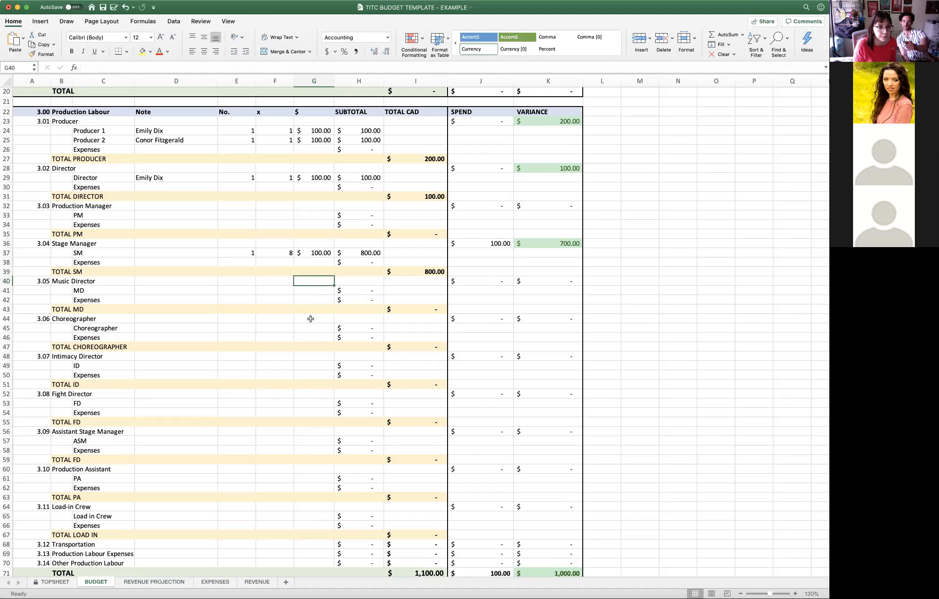
# - Set the SM line under 3.04 Stage Manager to x 16 with a $ amount of 50
pyautogui.click(288, 252)
pyautogui.click(319, 254)
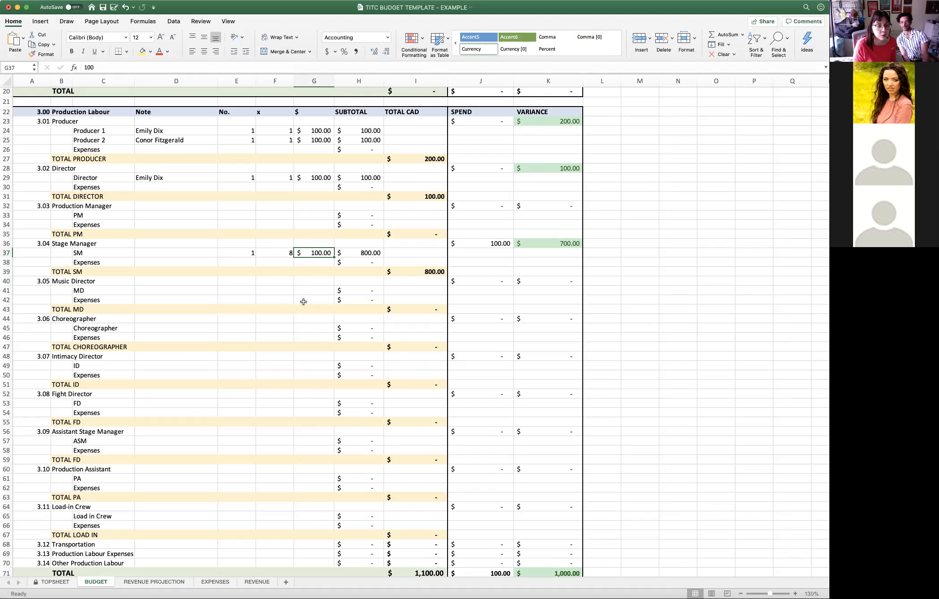
pyautogui.click(284, 253)
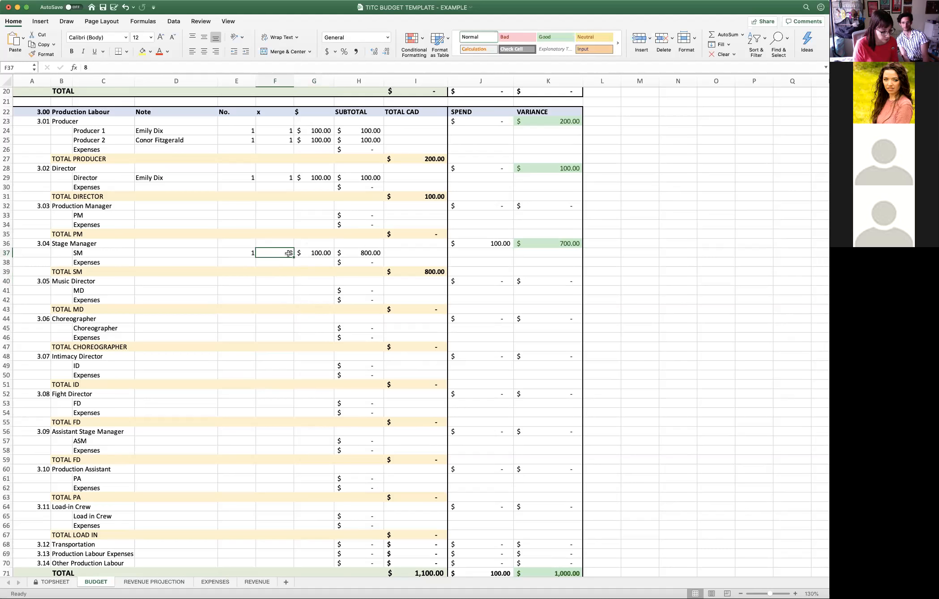
pyautogui.write('16')
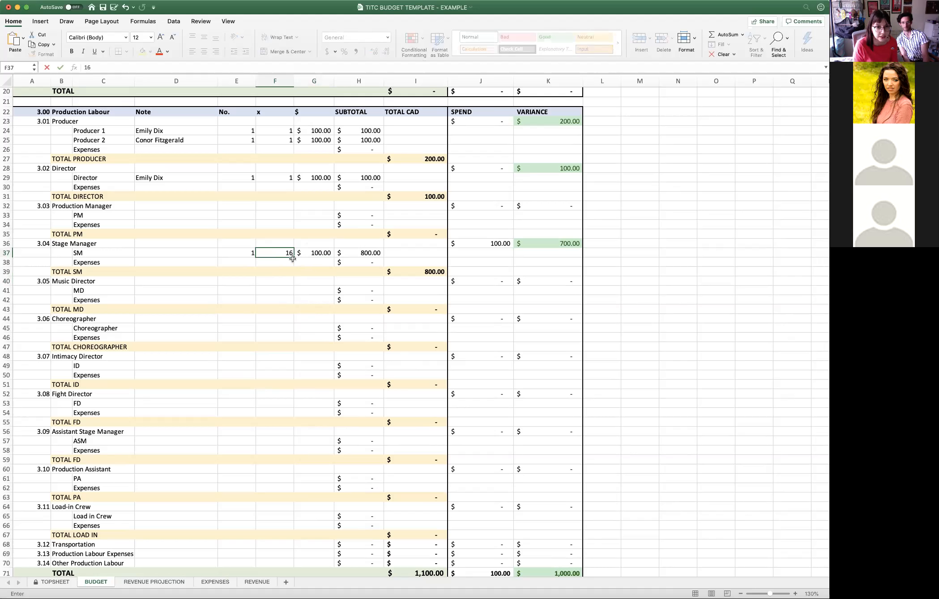
pyautogui.click(299, 264)
pyautogui.click(313, 253)
pyautogui.write('50')
pyautogui.click(310, 267)
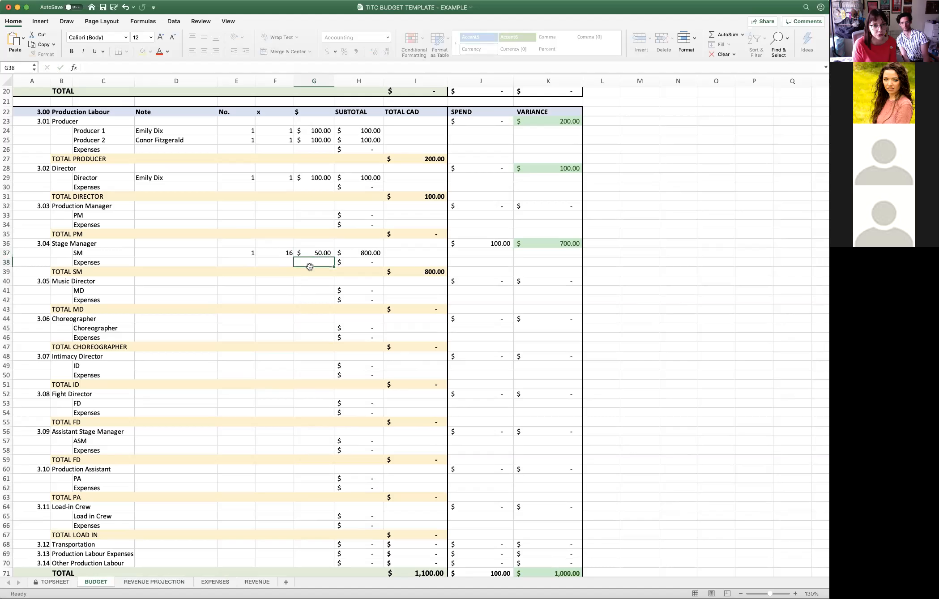
pyautogui.click(312, 253)
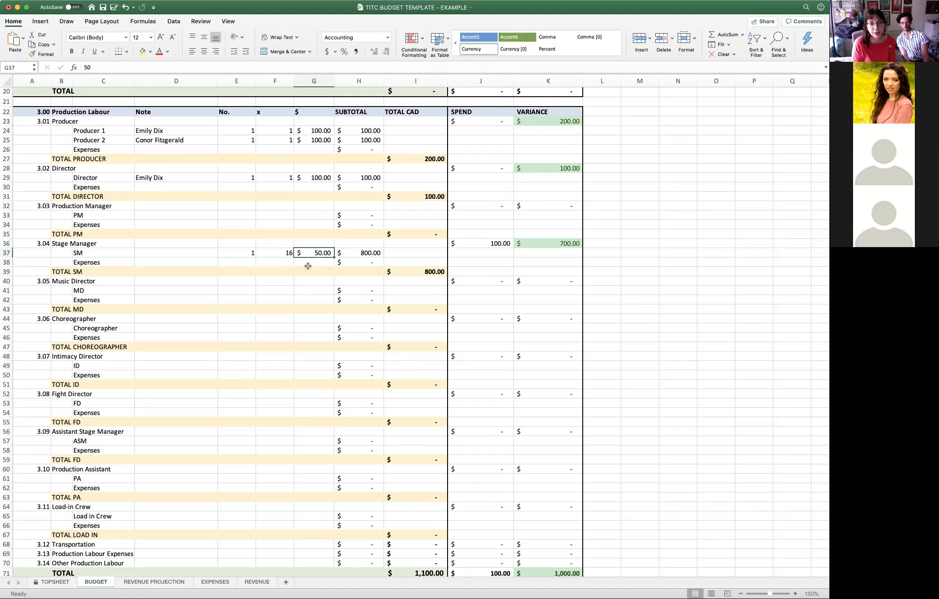
pyautogui.click(313, 262)
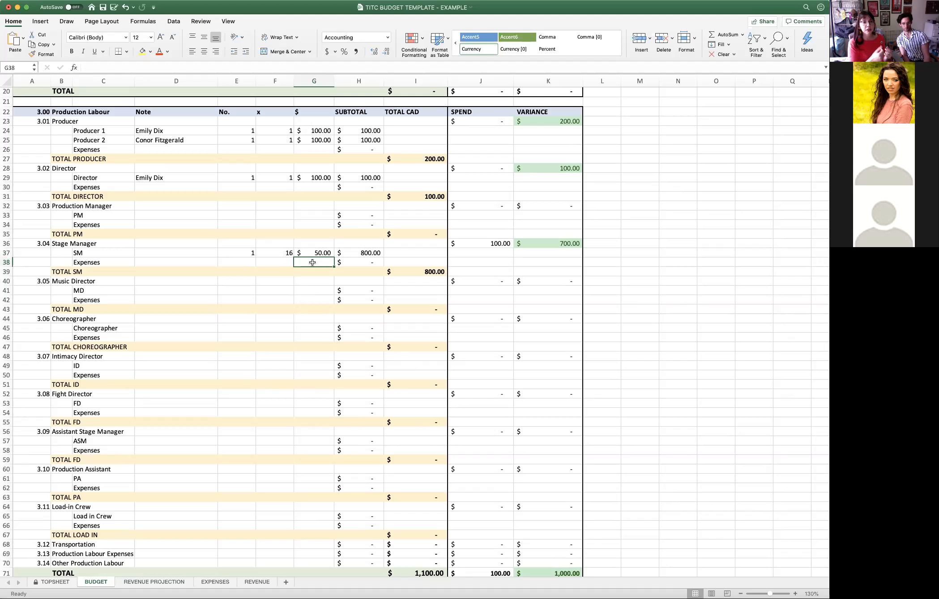
# - Change the SM line under 3.04 Stage Manager to x 1 with a flat $ amount of 150
pyautogui.click(275, 253)
pyautogui.write('1')
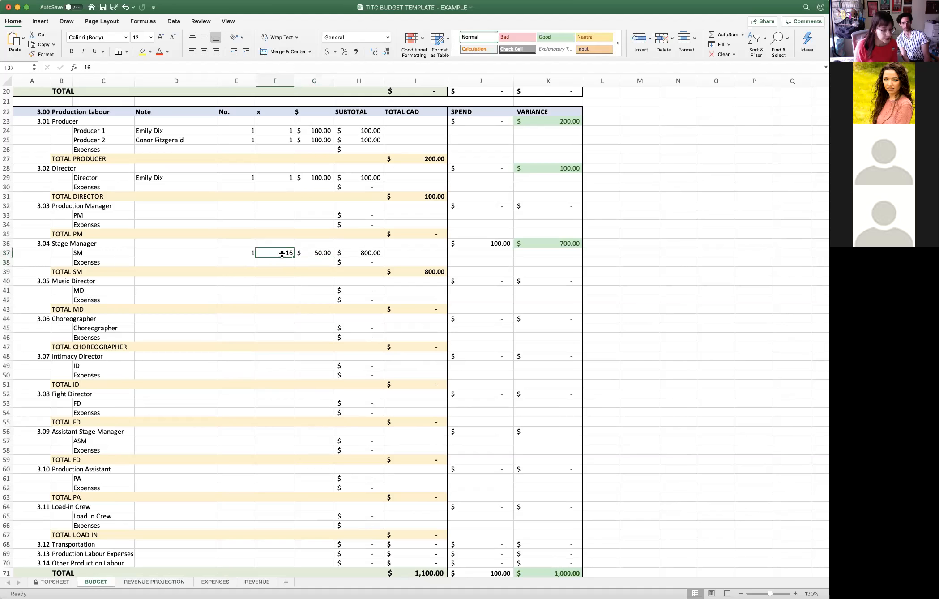
pyautogui.click(331, 257)
pyautogui.write('1')
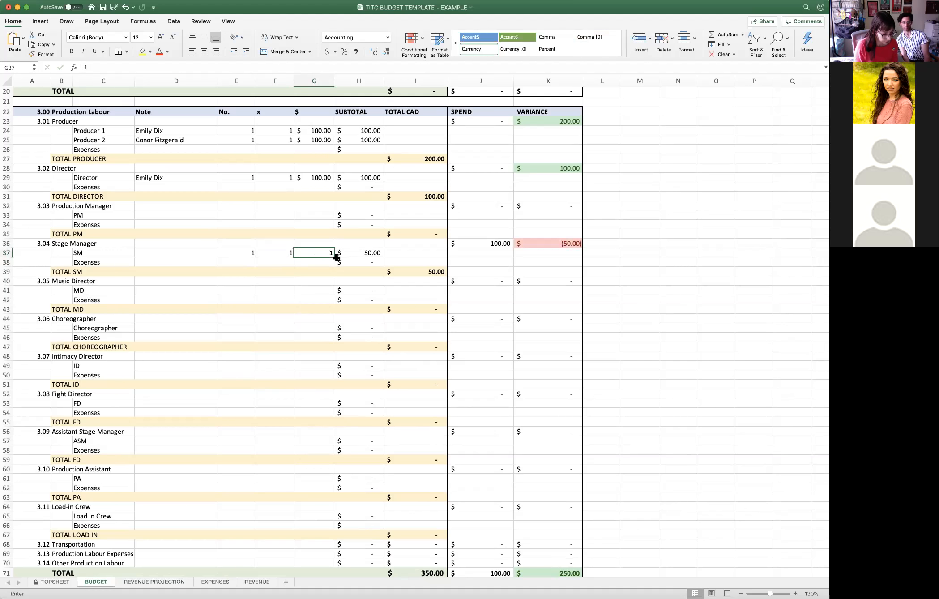
pyautogui.write('50')
pyautogui.press('Return')
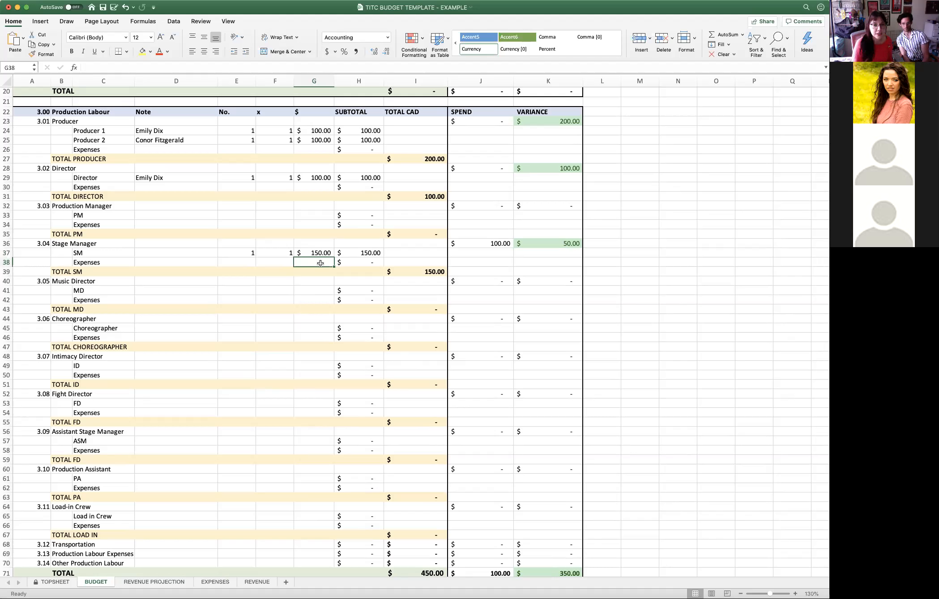
pyautogui.click(315, 253)
pyautogui.click(266, 254)
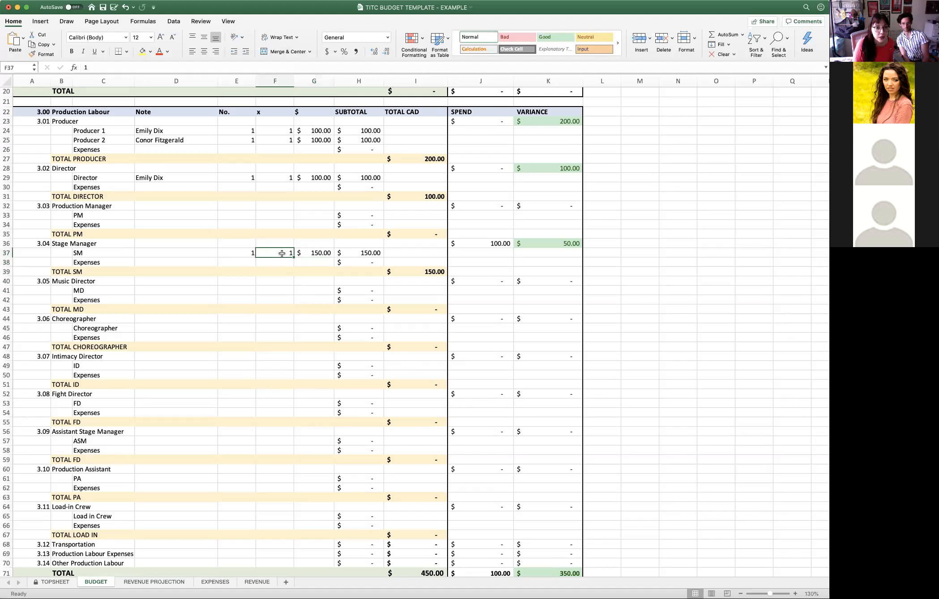
pyautogui.click(313, 253)
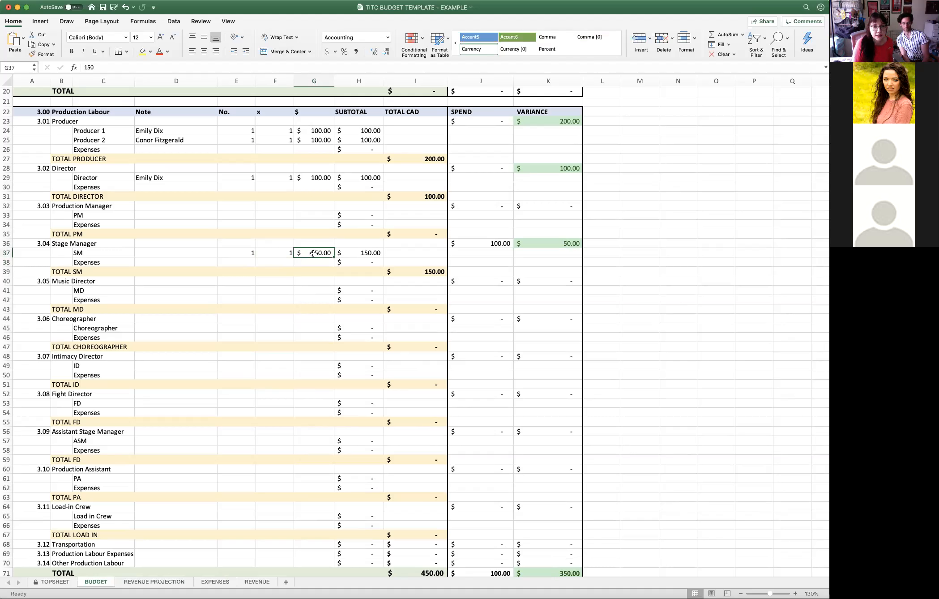
pyautogui.press('Down')
pyautogui.press('Down')
pyautogui.press('Down')
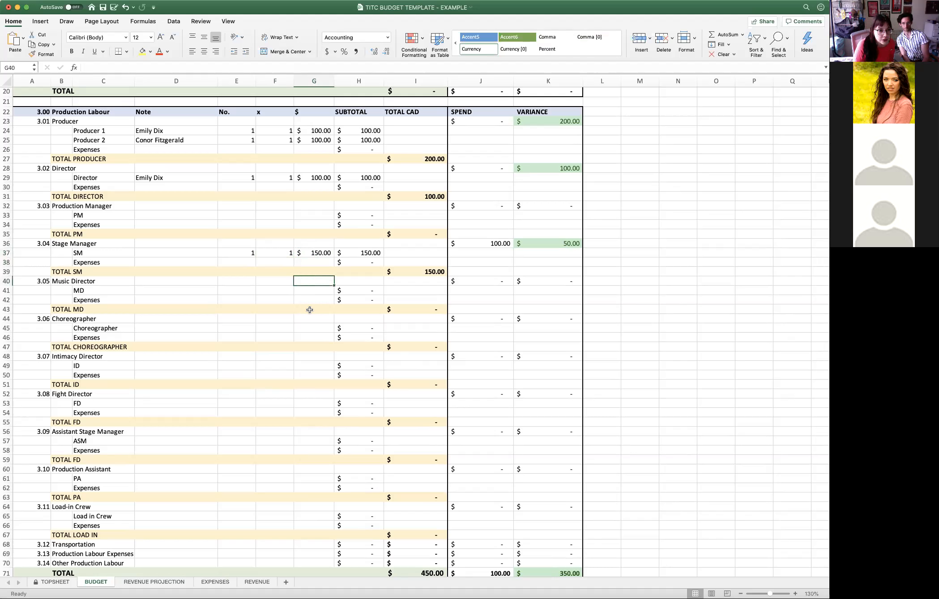
pyautogui.click(308, 319)
pyautogui.click(304, 353)
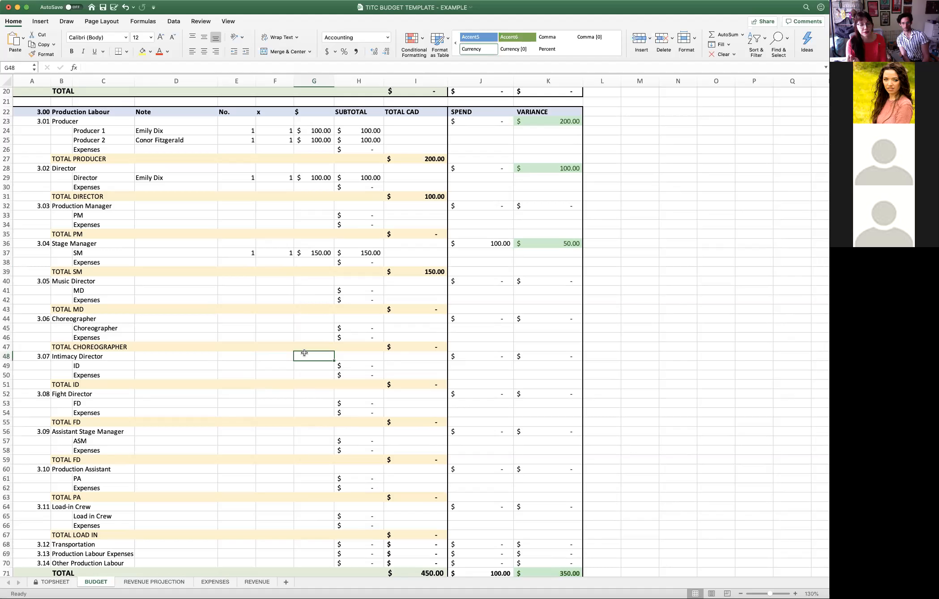
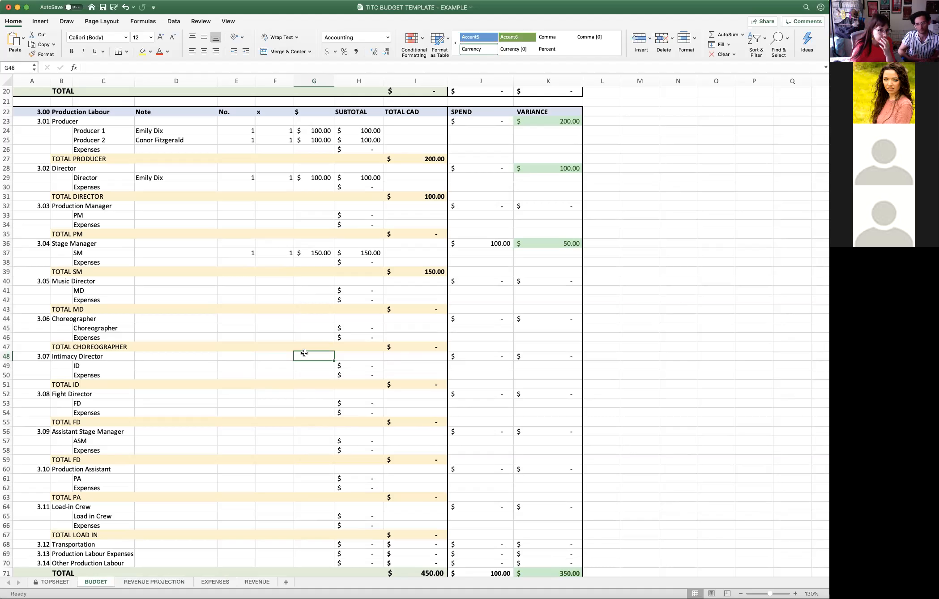
# - Fill in the FD line under 3.08 Fight Director with No. 1, x 1 and a $ amount of 150
pyautogui.click(301, 397)
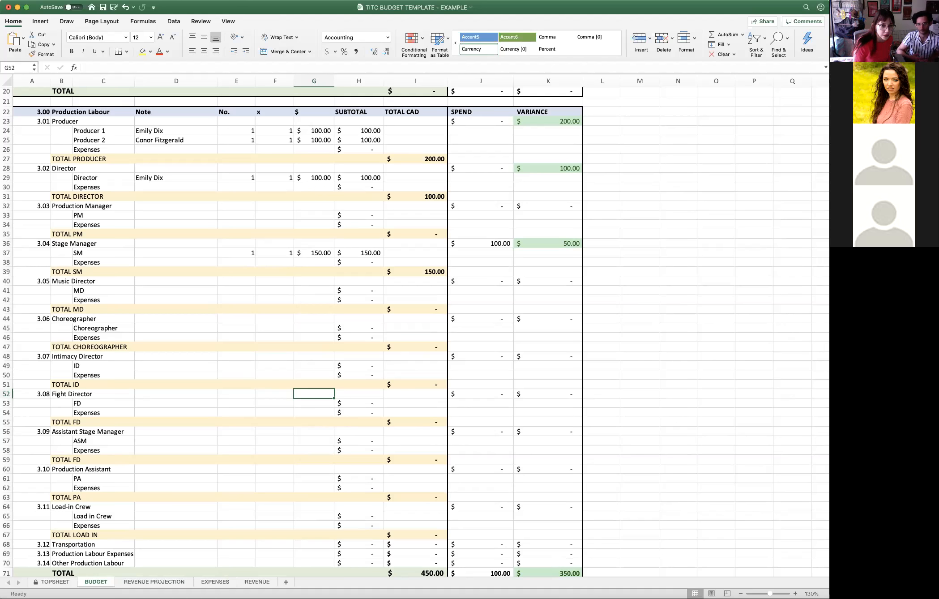
pyautogui.click(237, 392)
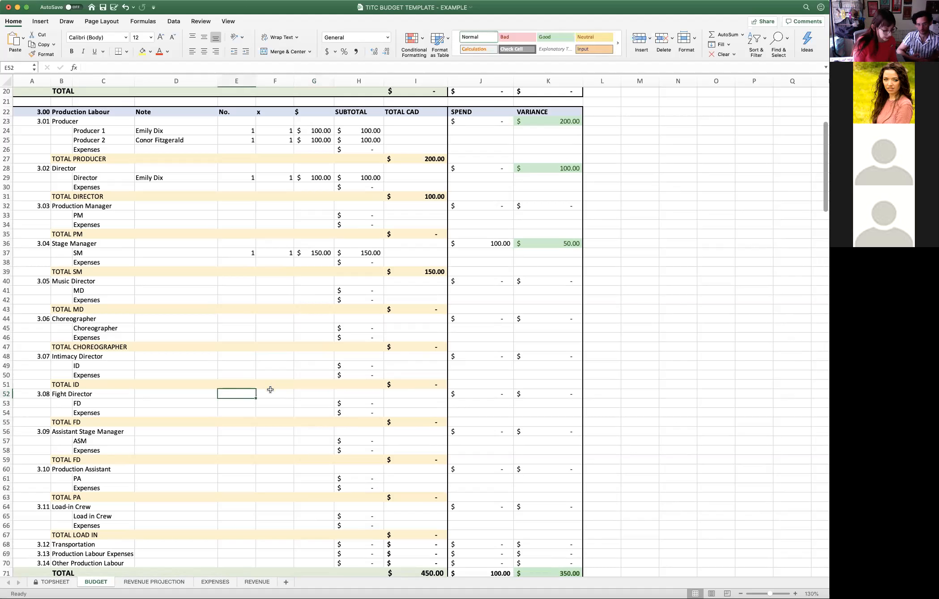
pyautogui.write('1')
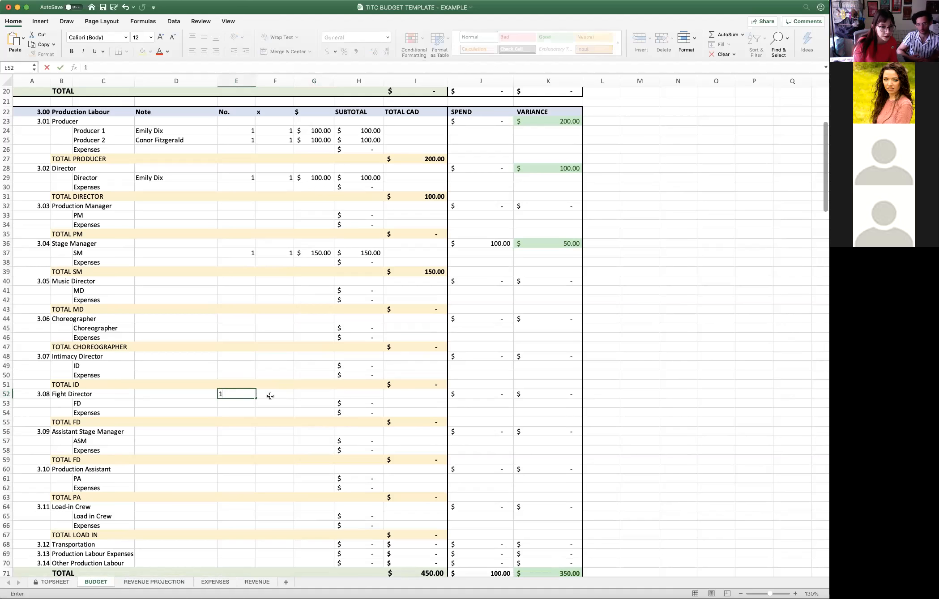
pyautogui.press('Escape')
pyautogui.click(237, 405)
pyautogui.write('1')
pyautogui.press('Tab')
pyautogui.write('1')
pyautogui.press('Tab')
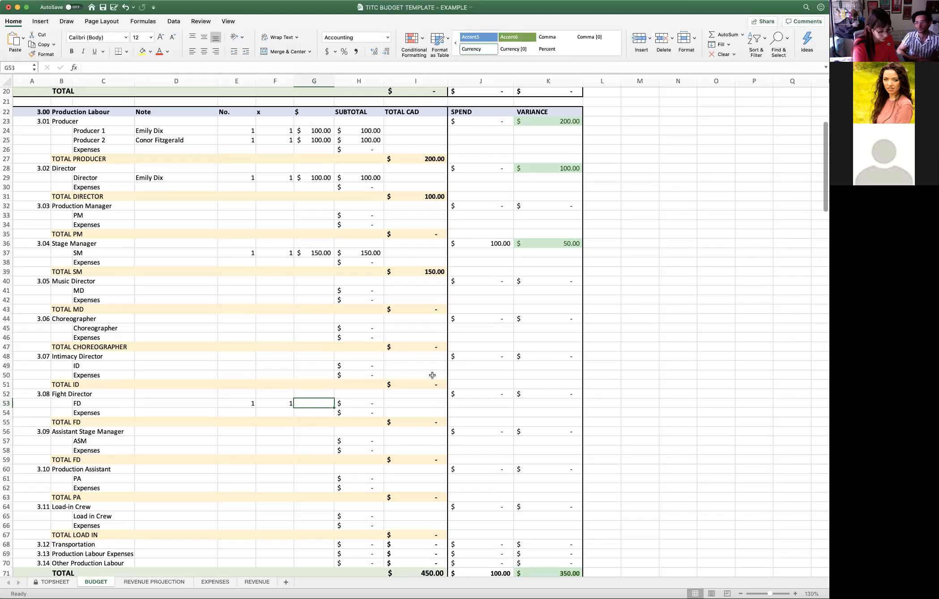
pyautogui.write('150')
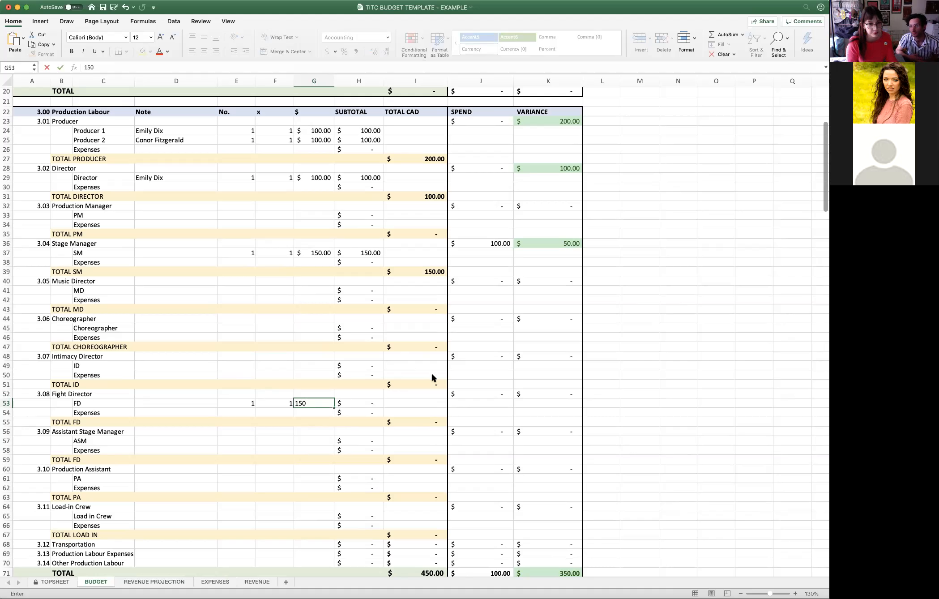
pyautogui.press('Return')
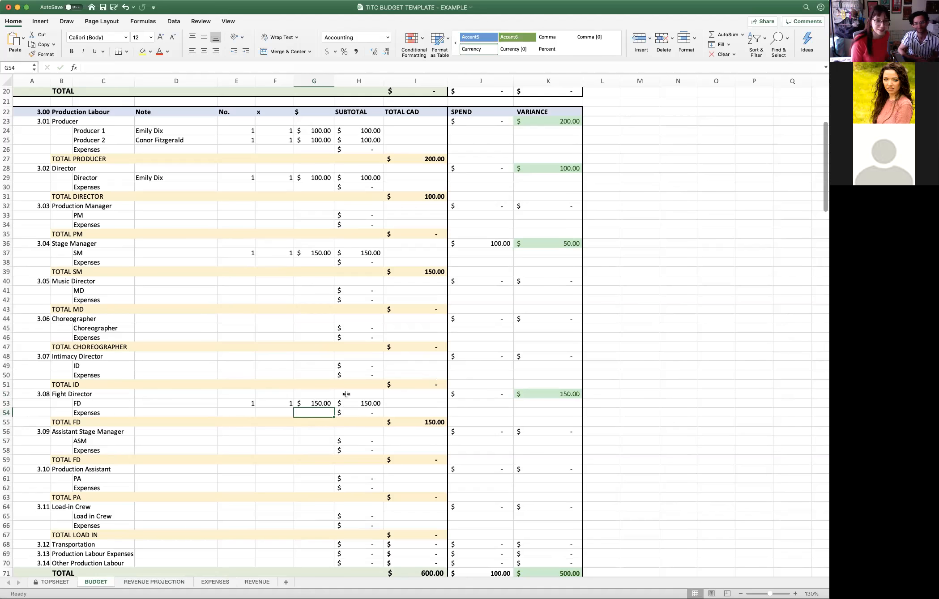
# - Fill in the Expenses line under 3.09 Assistant Stage Manager with No. 2, x 1 and a $ amount of 10
pyautogui.scroll(-3, 345, 394)
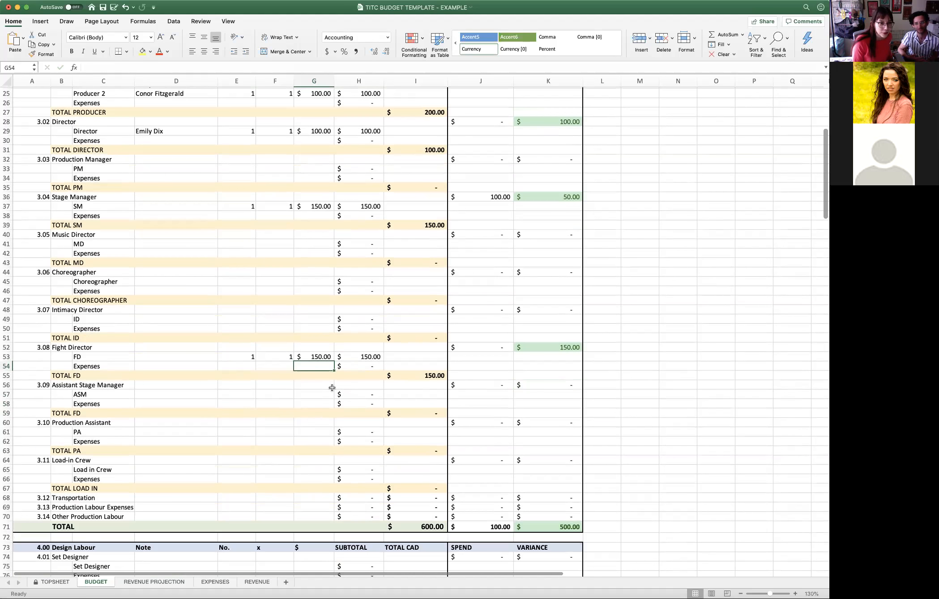
pyautogui.scroll(-1, 333, 390)
pyautogui.scroll(-1, 282, 382)
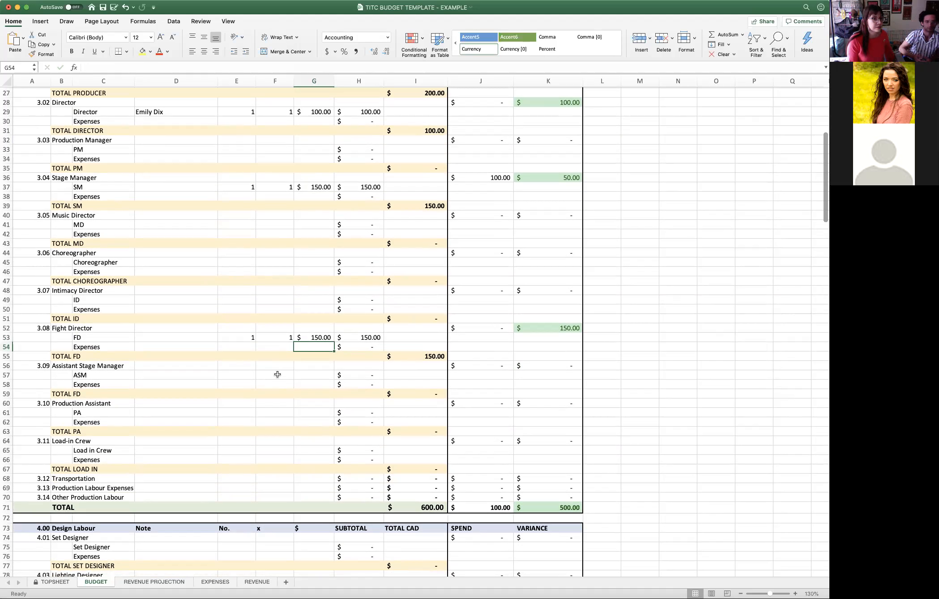
pyautogui.click(242, 384)
pyautogui.write('1')
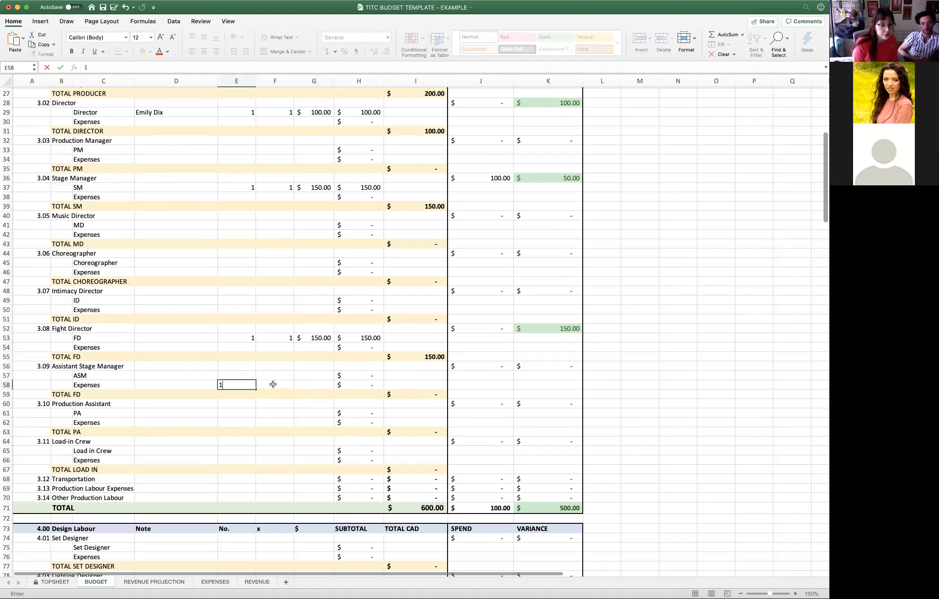
pyautogui.press('BackSpace')
pyautogui.write('2')
pyautogui.click(281, 385)
pyautogui.write('1')
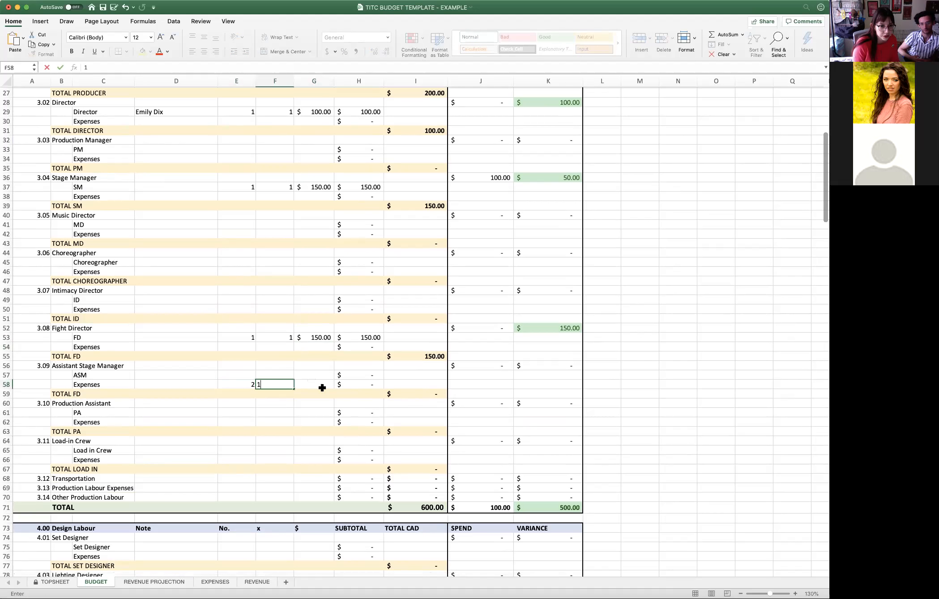
pyautogui.doubleClick(321, 388)
pyautogui.write('10')
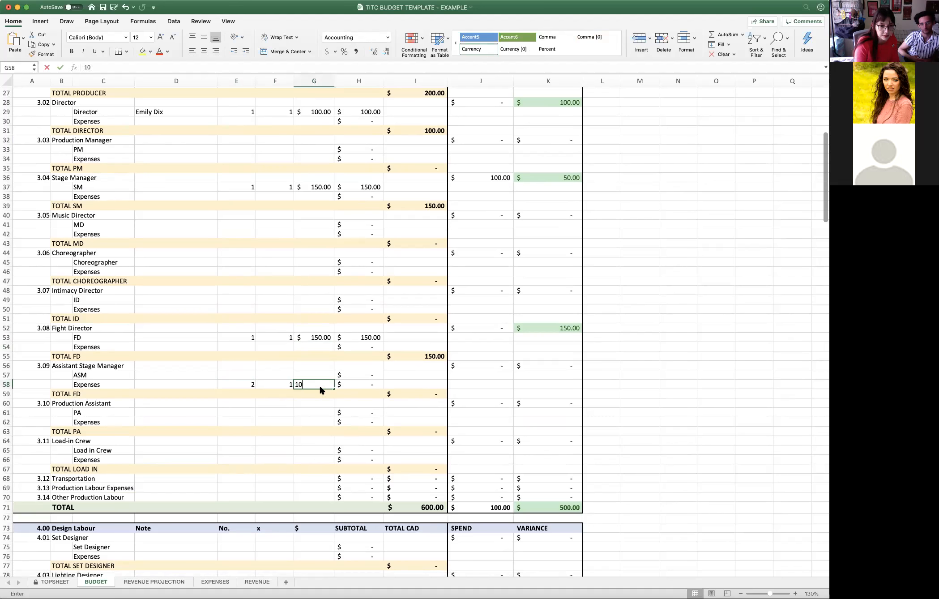
pyautogui.press('Return')
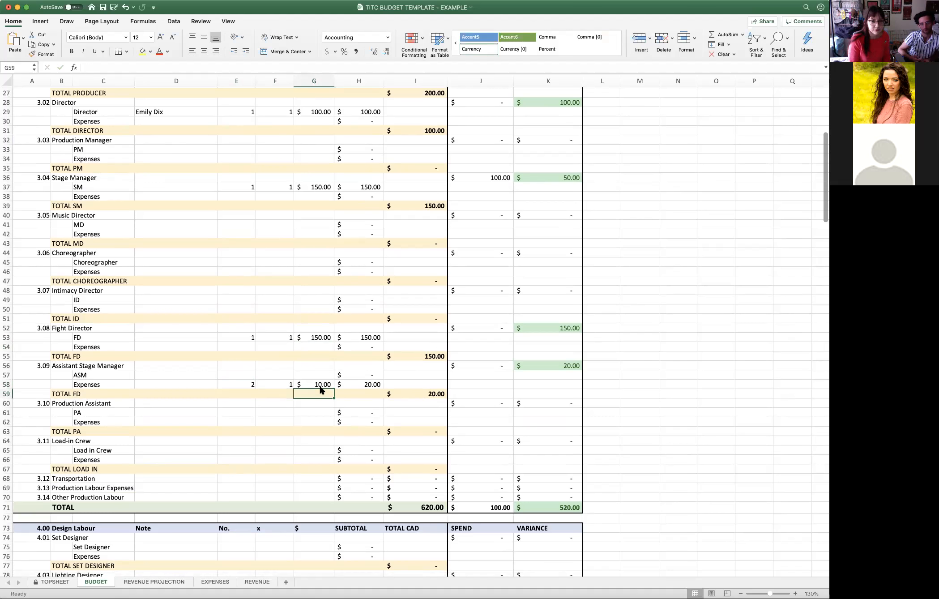
# - Fill in the Load in Crew line under 3.11 with No. 2, x 1 and a $ amount of 50
pyautogui.scroll(-1, 327, 392)
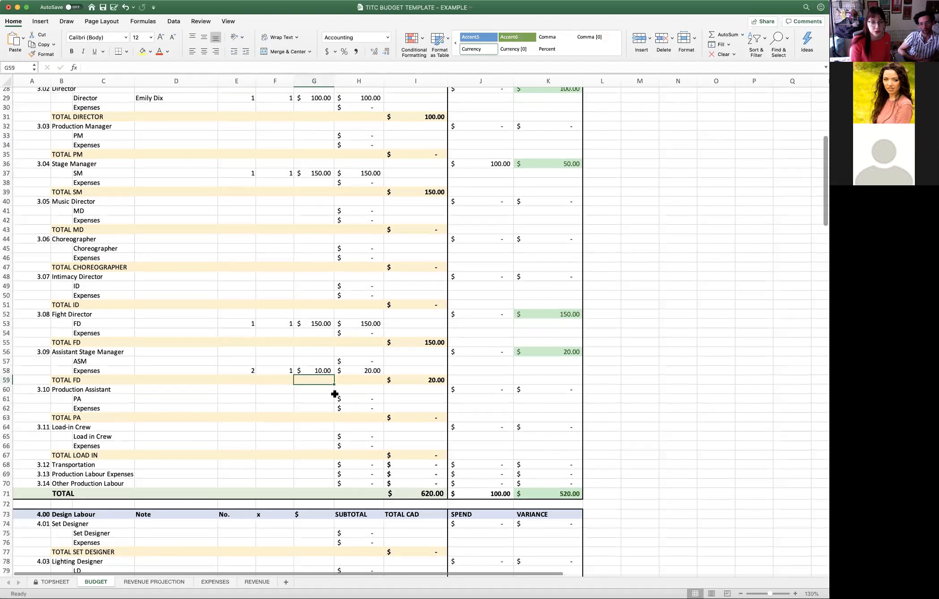
pyautogui.scroll(-5, 335, 394)
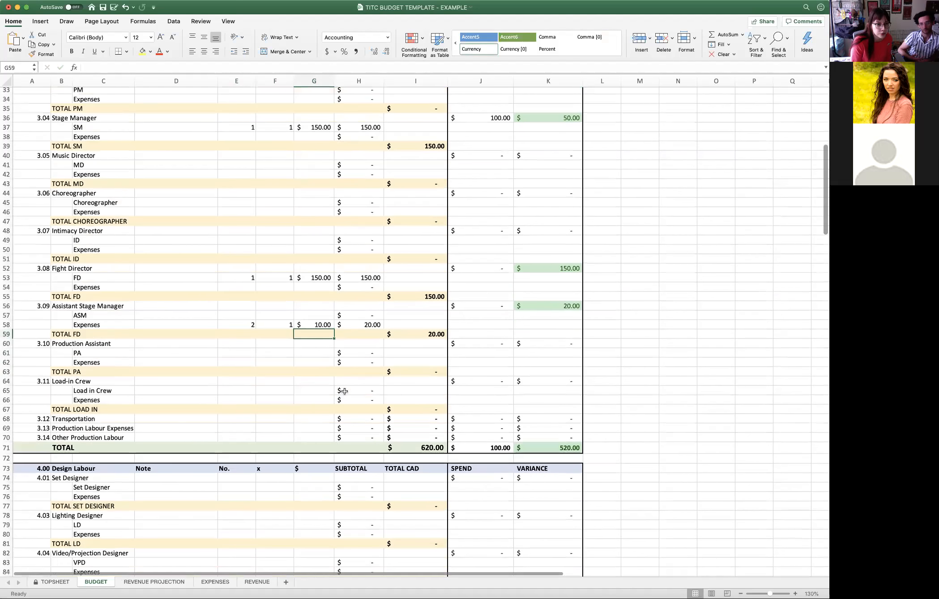
pyautogui.click(249, 354)
pyautogui.click(252, 361)
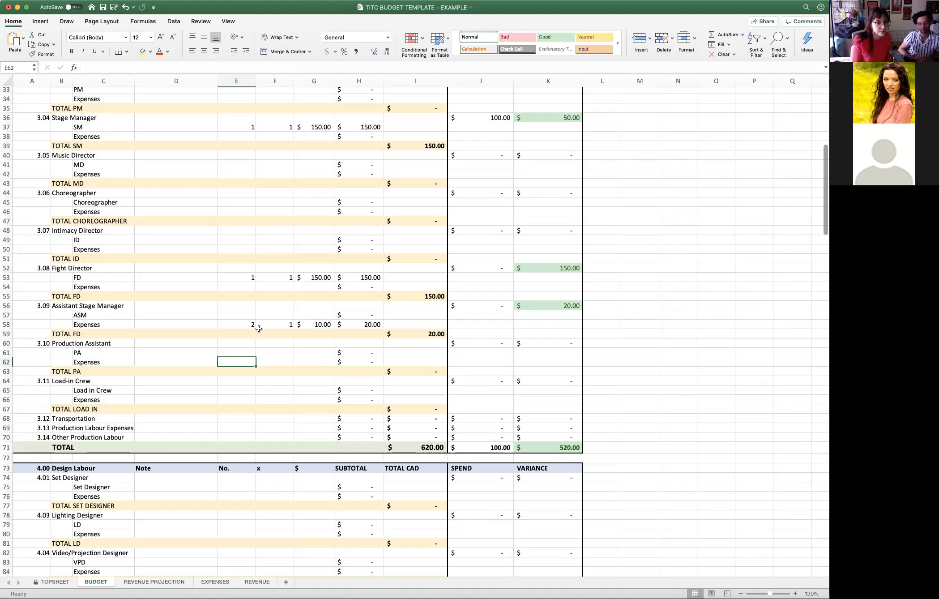
pyautogui.scroll(-1, 260, 385)
pyautogui.click(240, 380)
pyautogui.scroll(-3, 285, 372)
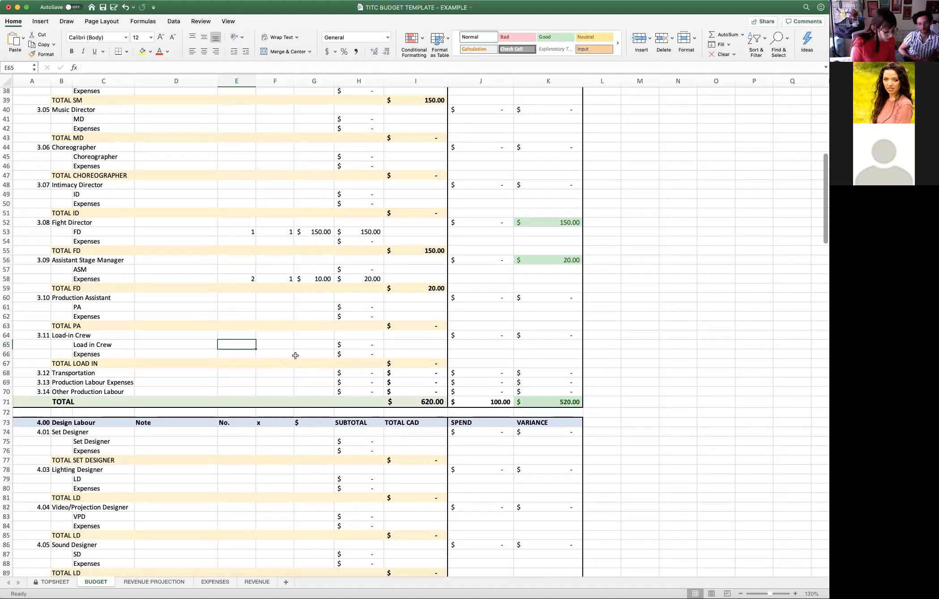
pyautogui.write('2')
pyautogui.press('Tab')
pyautogui.write('1')
pyautogui.press('Tab')
pyautogui.write('50')
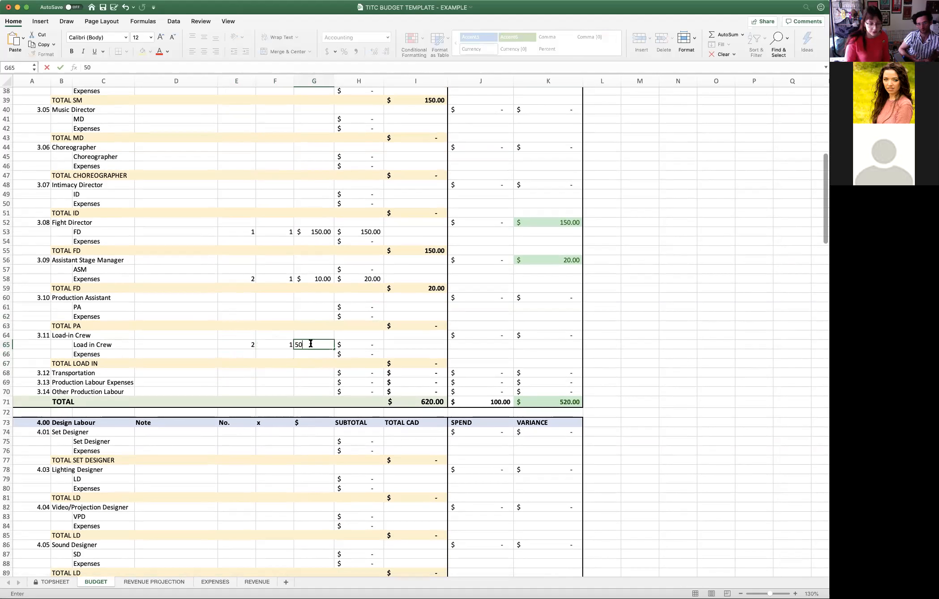
pyautogui.press('Return')
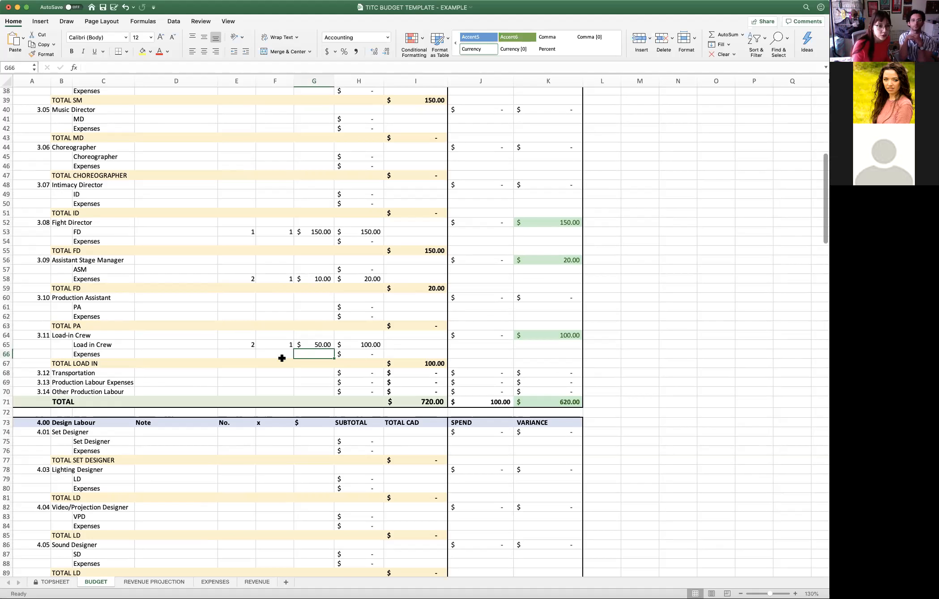
# - Review the 3.00 Production Labour section, including the Transportation line, its role totals and the section total
pyautogui.click(284, 376)
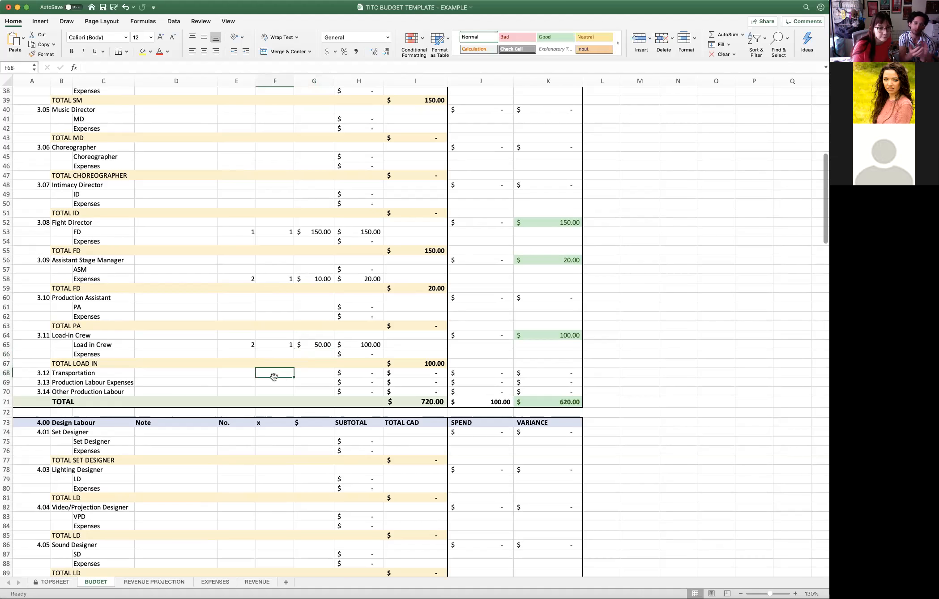
pyautogui.click(245, 376)
pyautogui.scroll(-2, 318, 361)
pyautogui.scroll(-4, 319, 361)
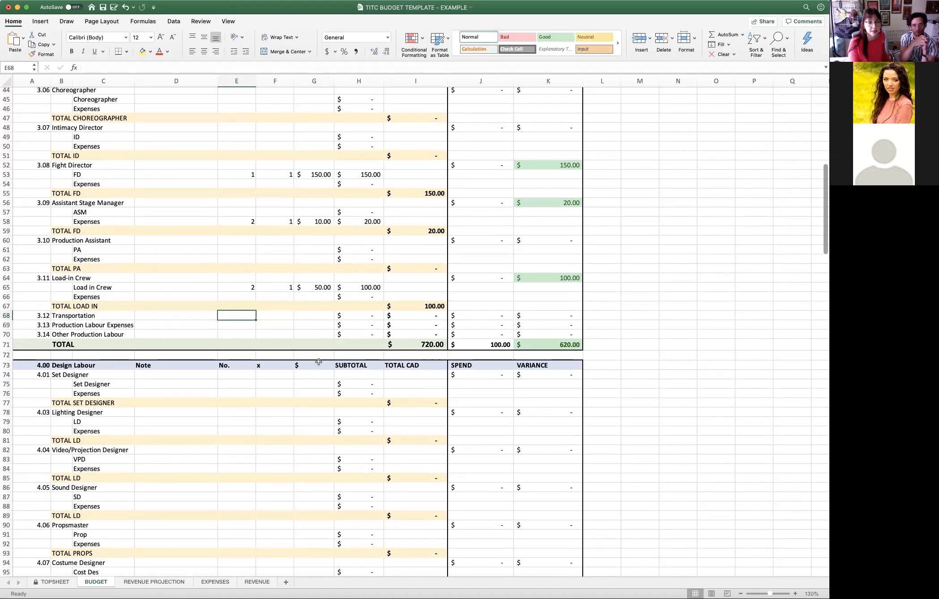
pyautogui.scroll(-2, 318, 362)
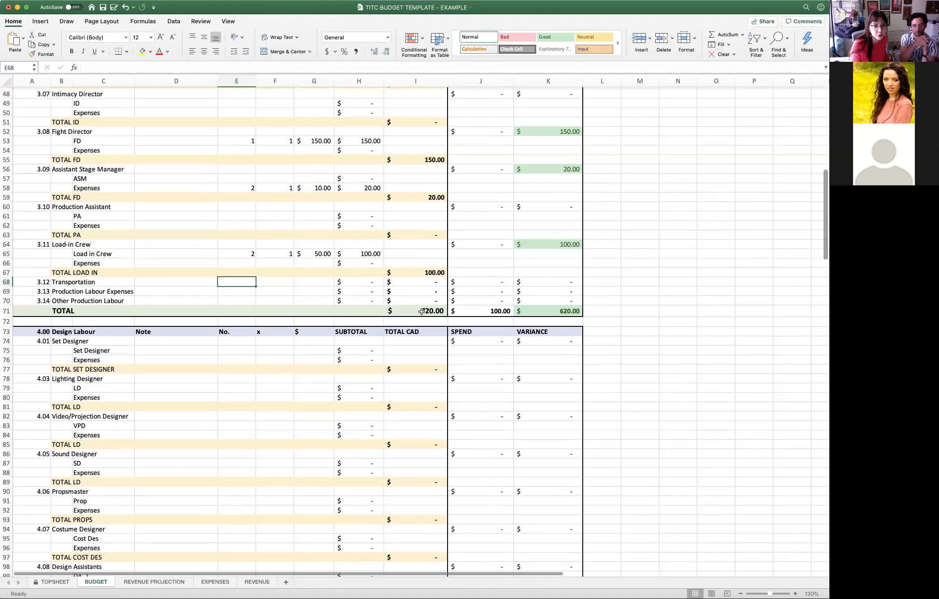
pyautogui.scroll(5, 424, 314)
pyautogui.scroll(8, 424, 315)
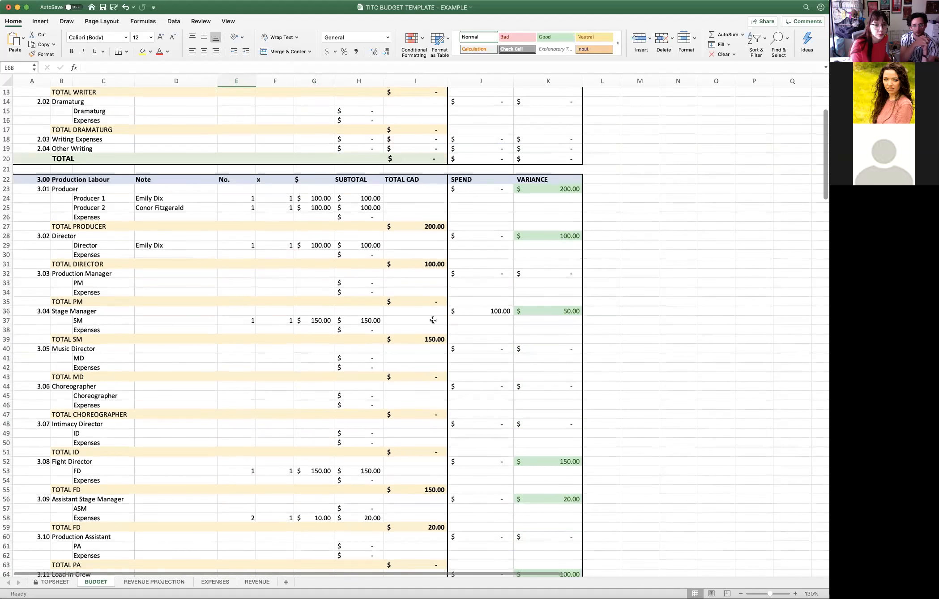
pyautogui.scroll(-5, 433, 320)
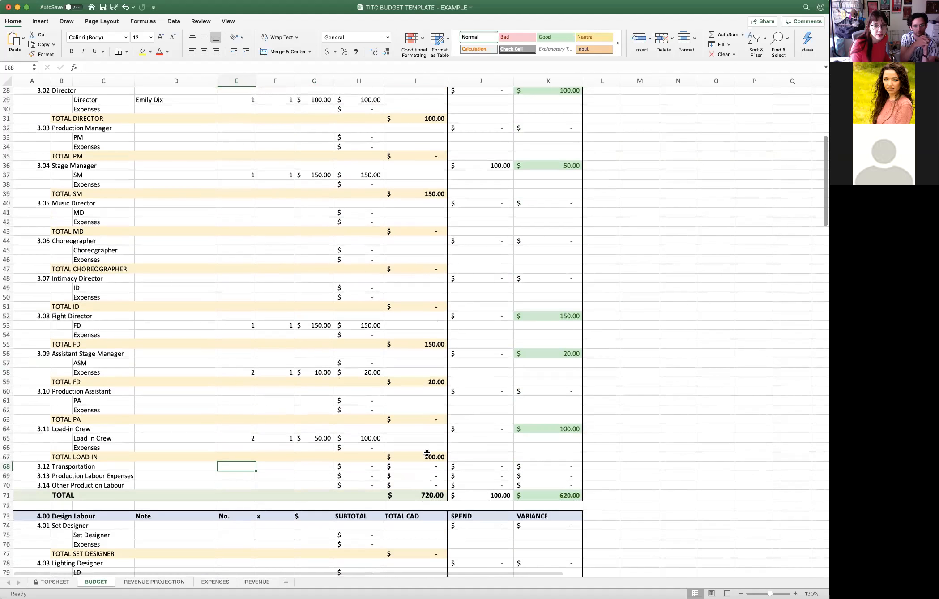
pyautogui.scroll(3, 430, 428)
pyautogui.scroll(2, 430, 428)
pyautogui.scroll(-6, 429, 422)
pyautogui.scroll(-10, 428, 422)
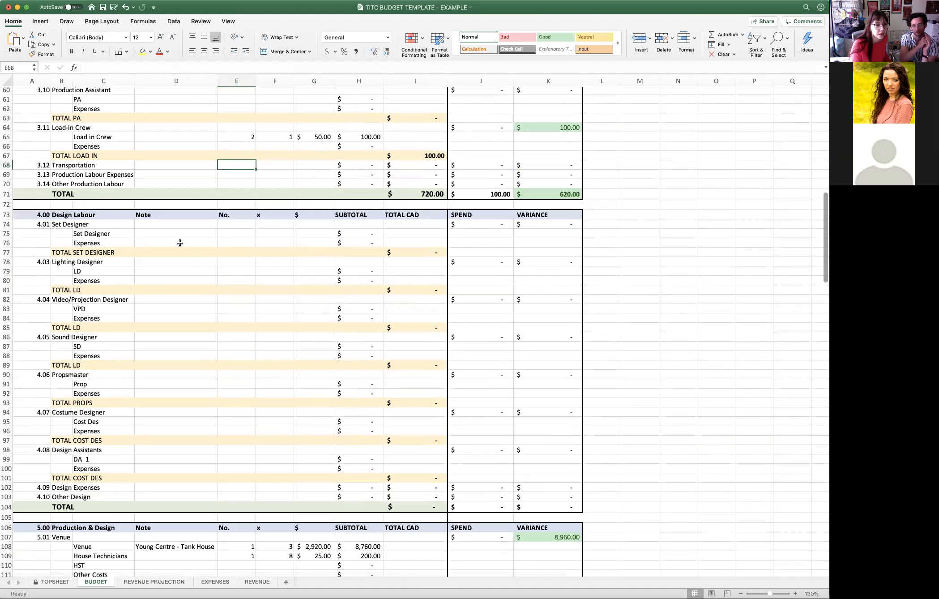
# - Enter the set designer's full name as the note on the Set Designer line under 4.01
pyautogui.click(177, 233)
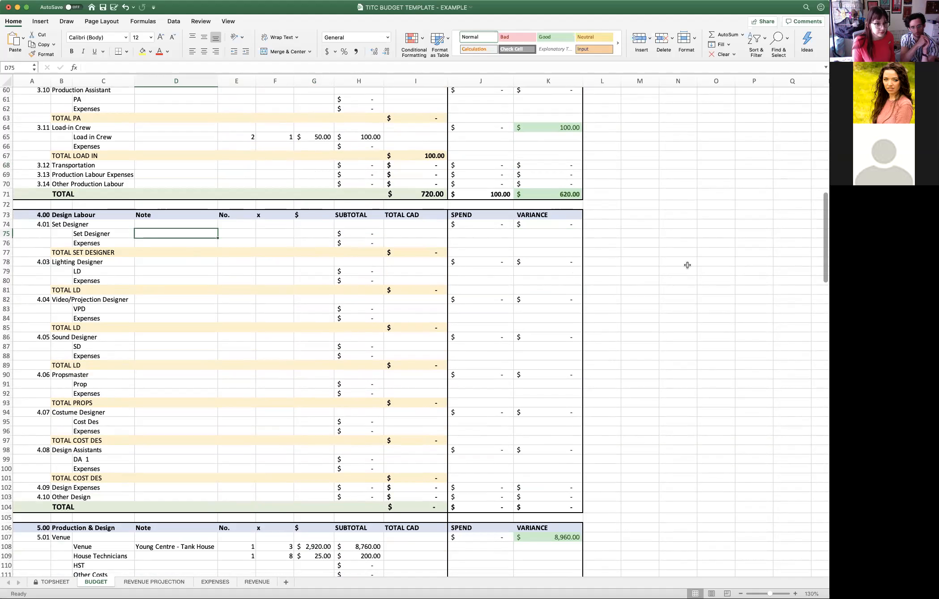
pyautogui.write('E')
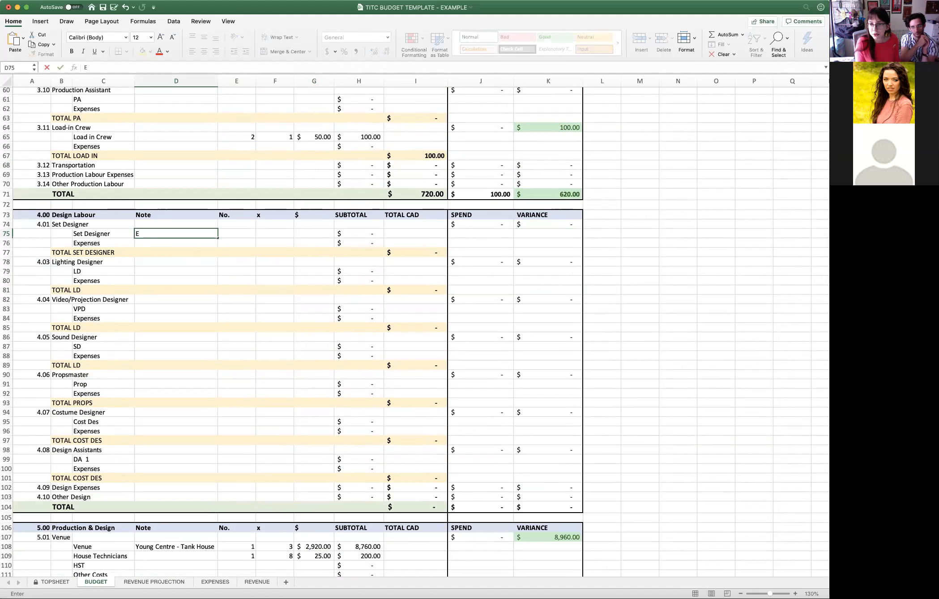
pyautogui.click(176, 235)
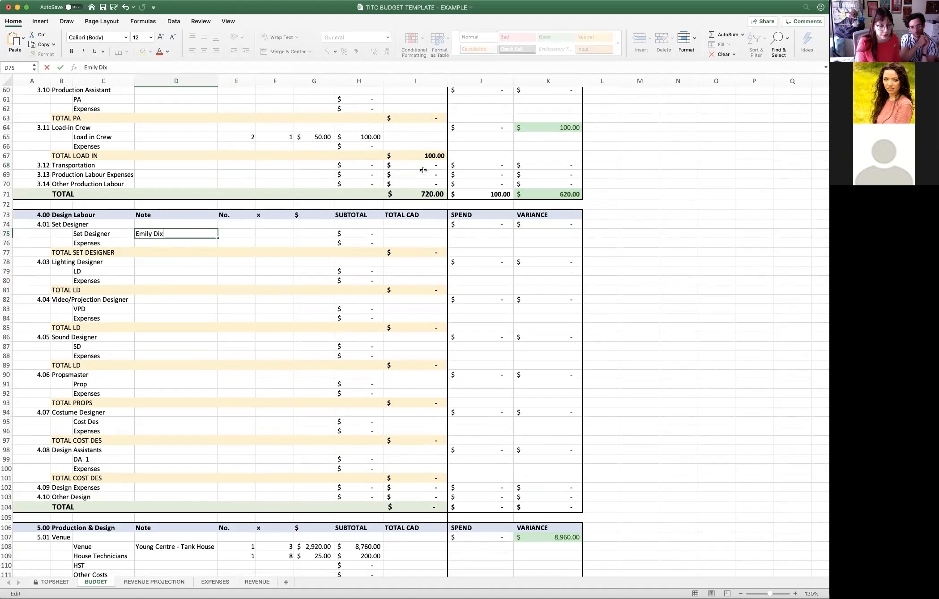
pyautogui.click(162, 261)
# - Fill in the LD line under 4.03 Lighting Designer with No. 1, x 1 and a $ amount of 400
pyautogui.click(164, 270)
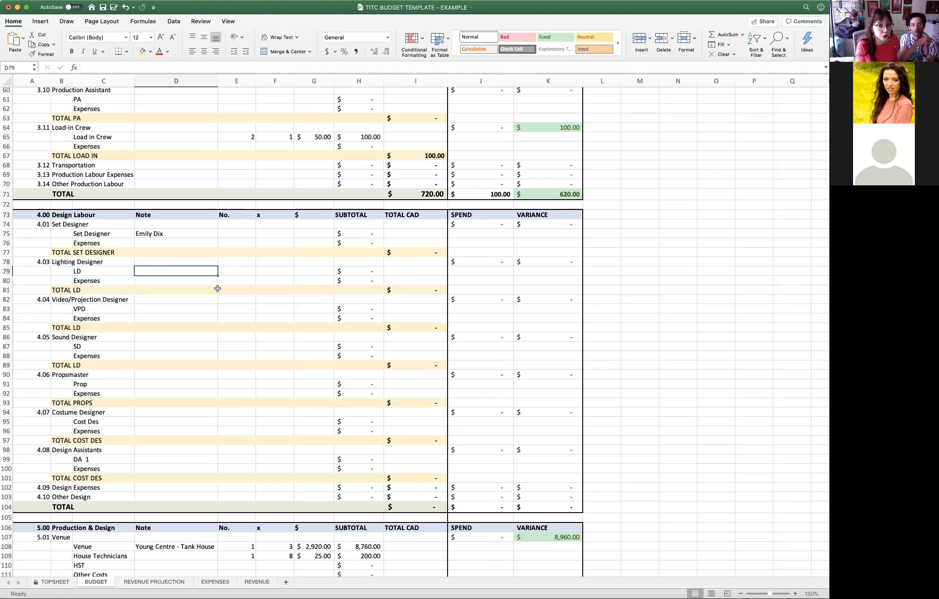
pyautogui.click(239, 271)
pyautogui.write('1')
pyautogui.press('Tab')
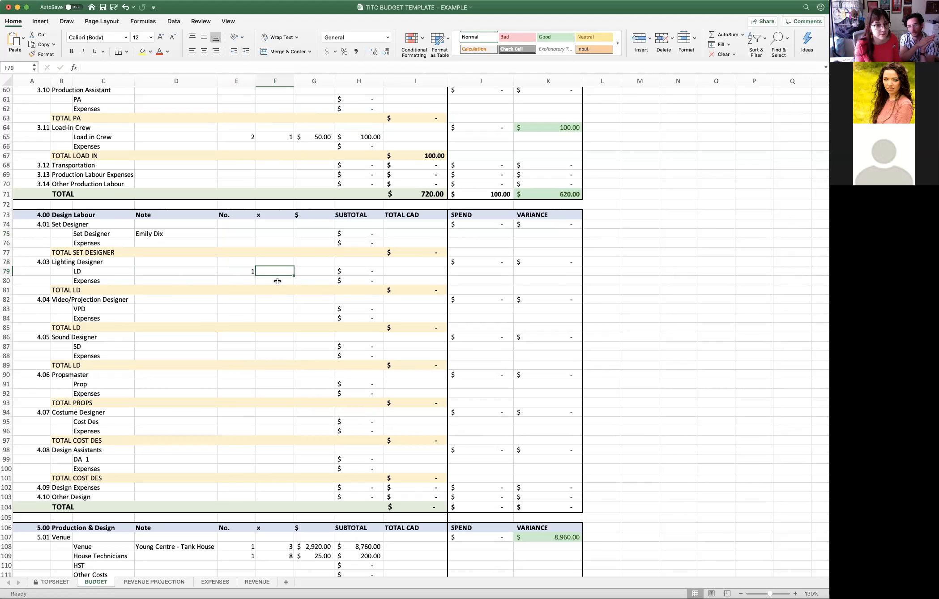
pyautogui.write('1')
pyautogui.press('Tab')
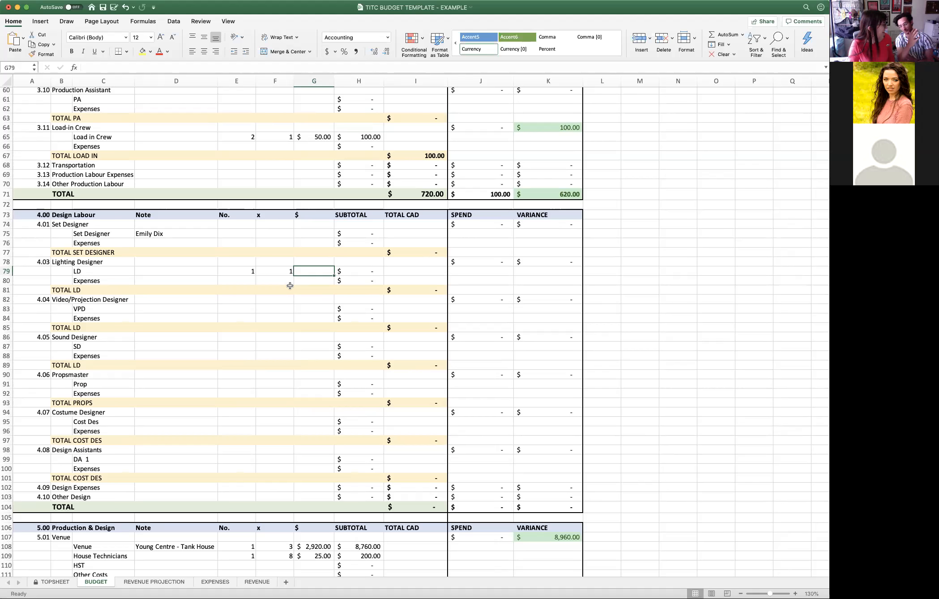
pyautogui.write('400')
pyautogui.press('Return')
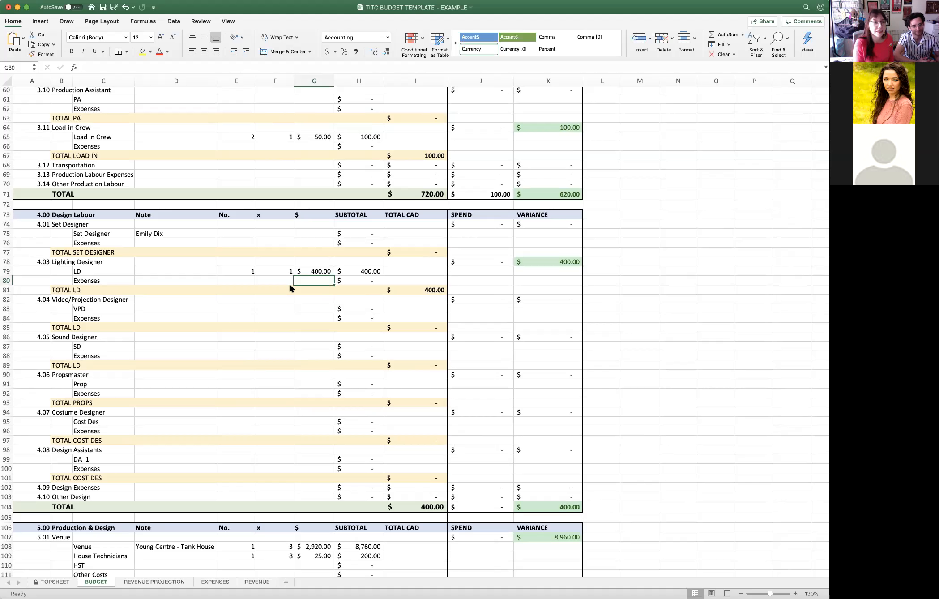
# - Fill in the SD line under 4.05 Sound Designer with No. 1, x 1 and a $ amount of 400
pyautogui.click(277, 309)
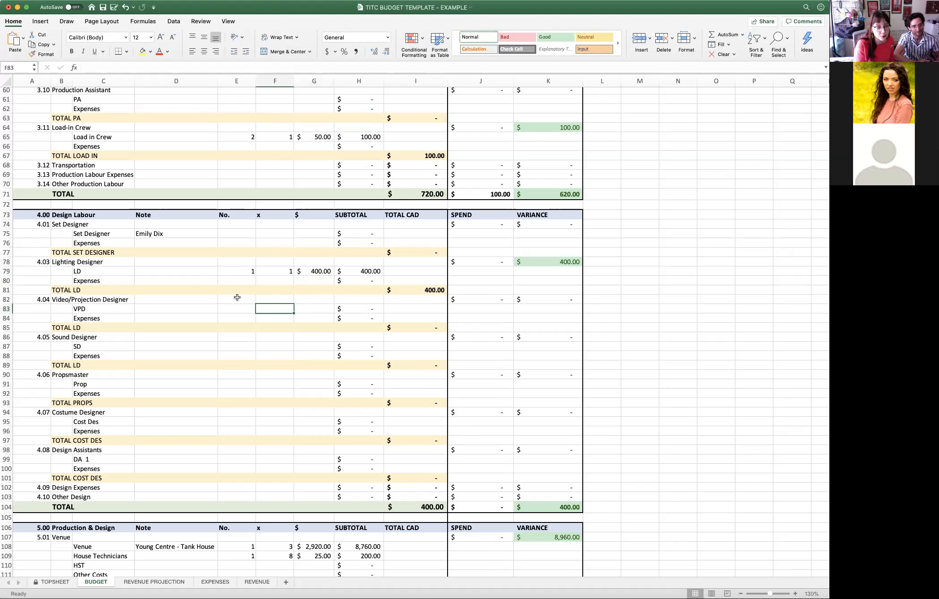
pyautogui.click(245, 347)
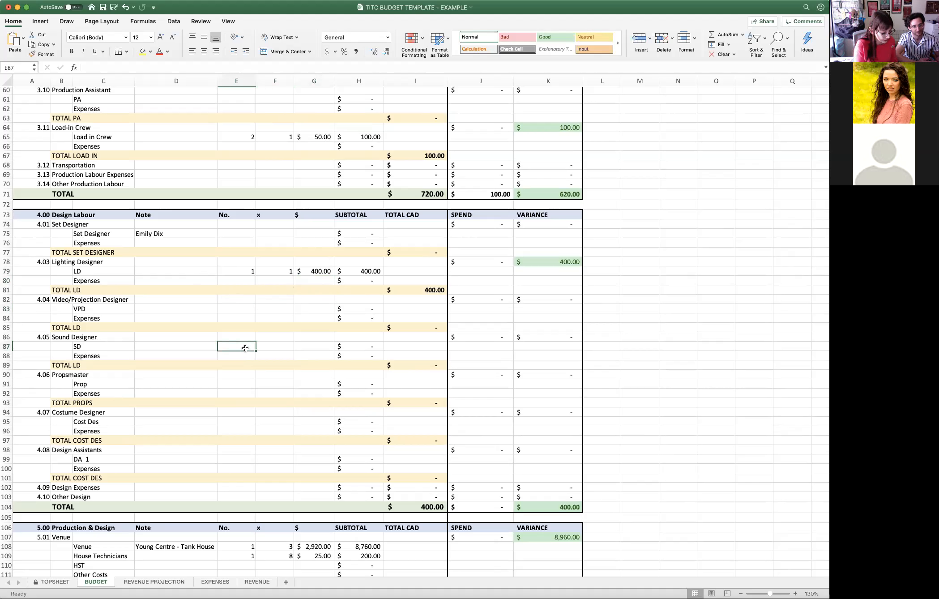
pyautogui.write('1')
pyautogui.press('Tab')
pyautogui.write('1')
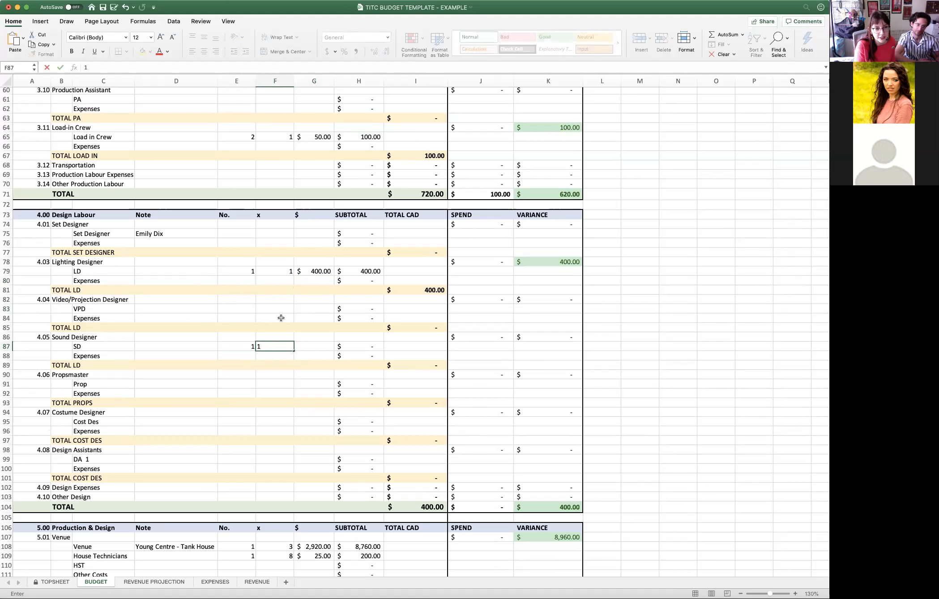
pyautogui.click(309, 349)
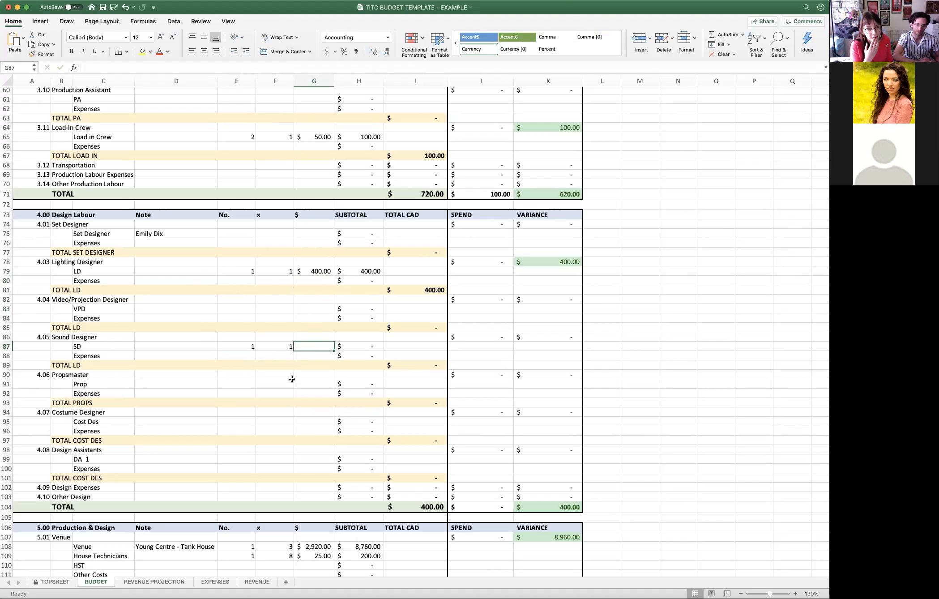
pyautogui.write('400')
pyautogui.press('Return')
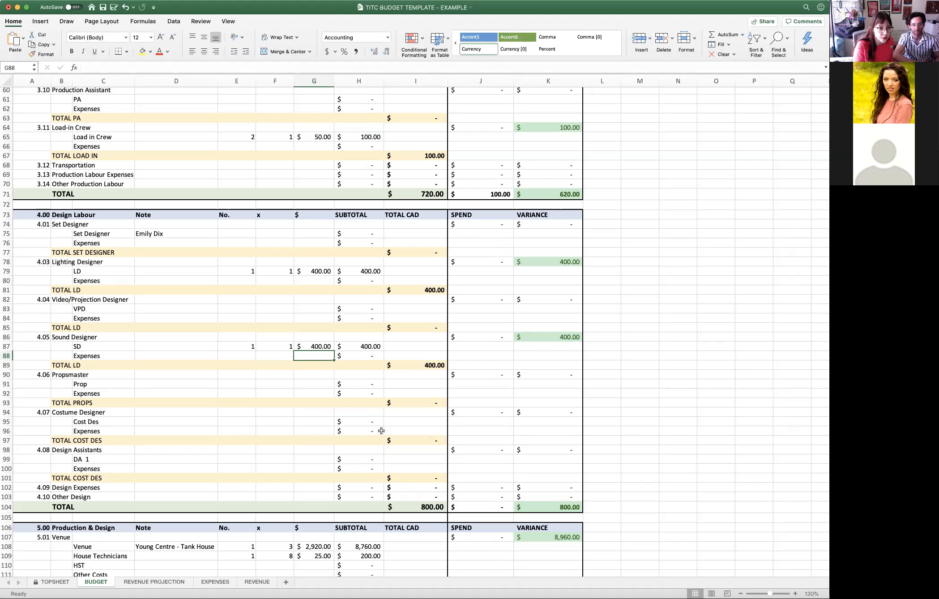
# - Enter the designer's full name as the note on the Prop line under 4.06 and the Cost Des line under 4.07
pyautogui.click(242, 387)
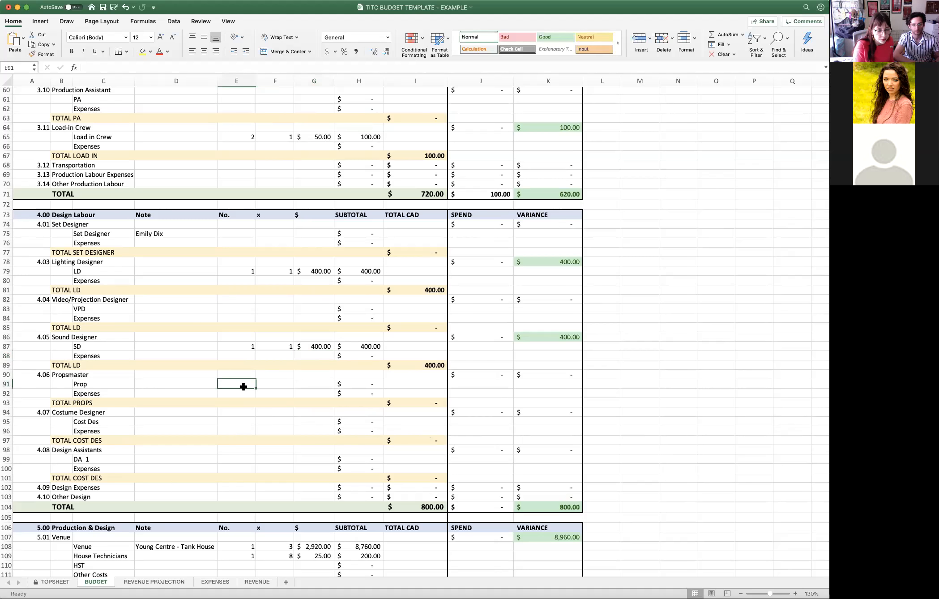
pyautogui.scroll(-2, 278, 386)
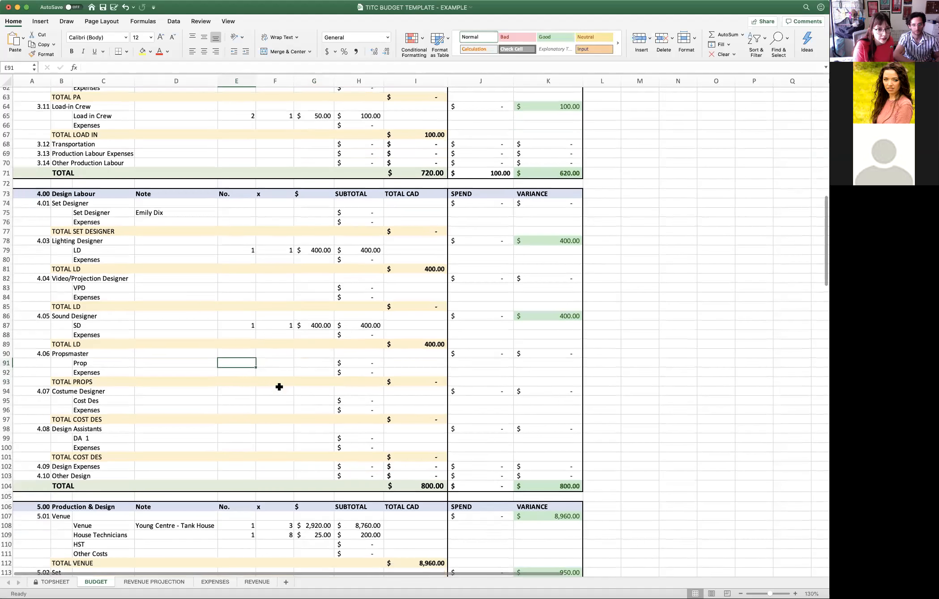
pyautogui.click(154, 364)
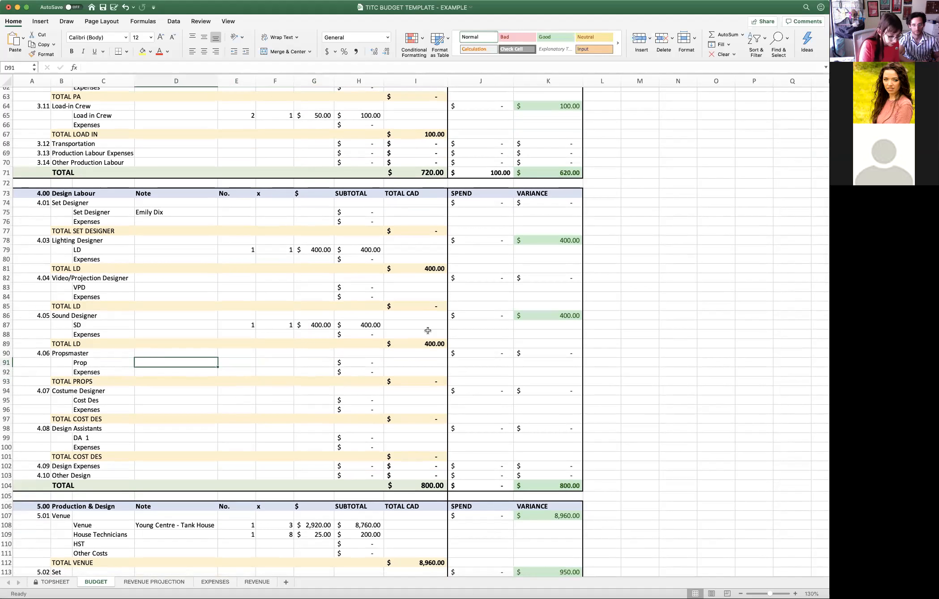
pyautogui.press('Return')
pyautogui.press('Return')
pyautogui.press('Return')
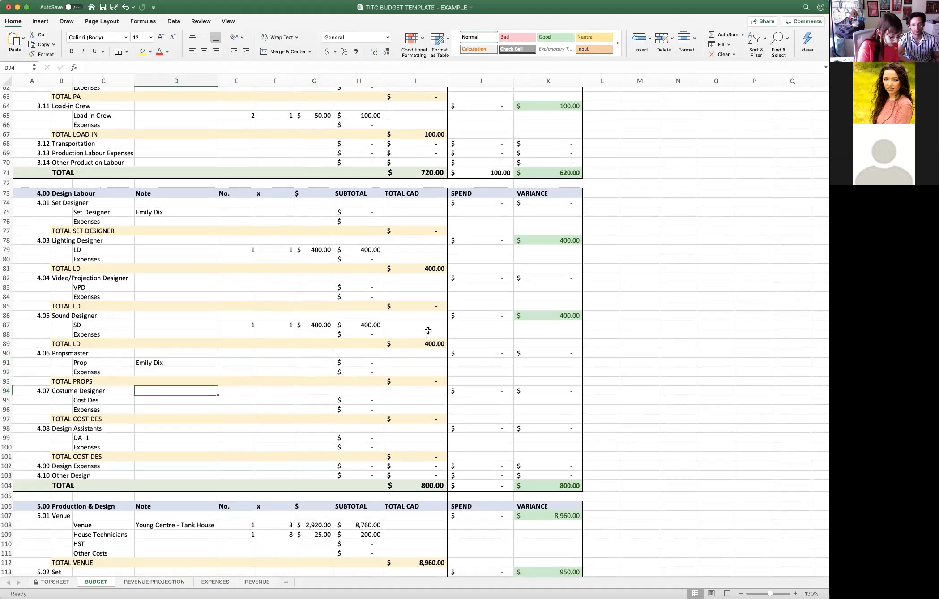
pyautogui.press('Return')
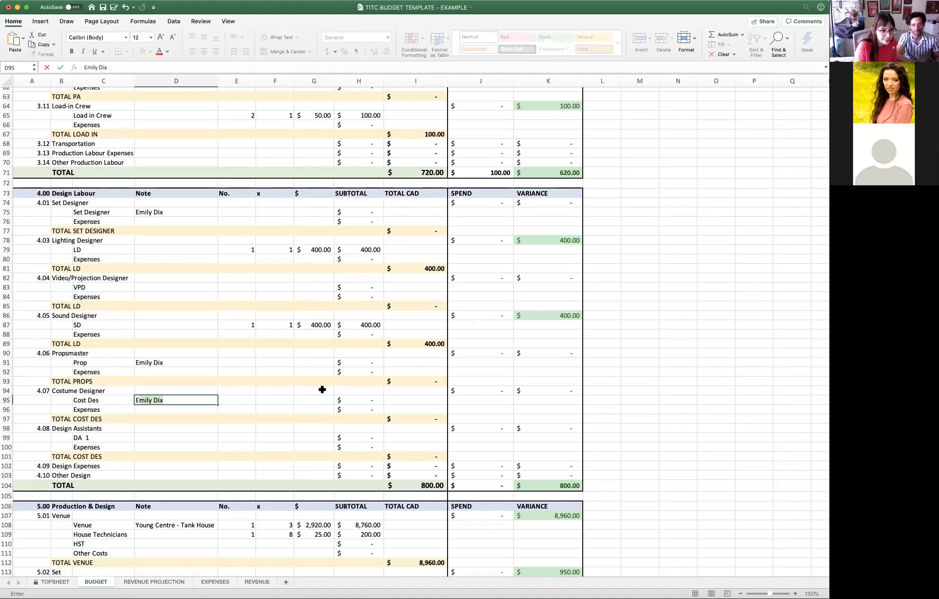
pyautogui.click(158, 468)
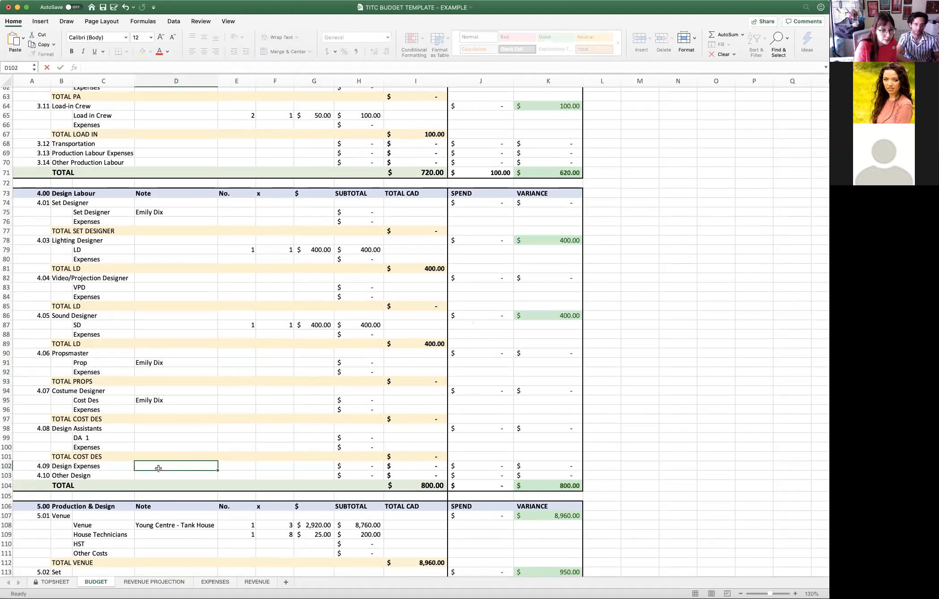
# - Review the remaining 4.00 Design Labour lines and the prefilled venue, set, props, costumes, insurance and load-in entries in 5.00 Production & Design
pyautogui.scroll(-1, 229, 426)
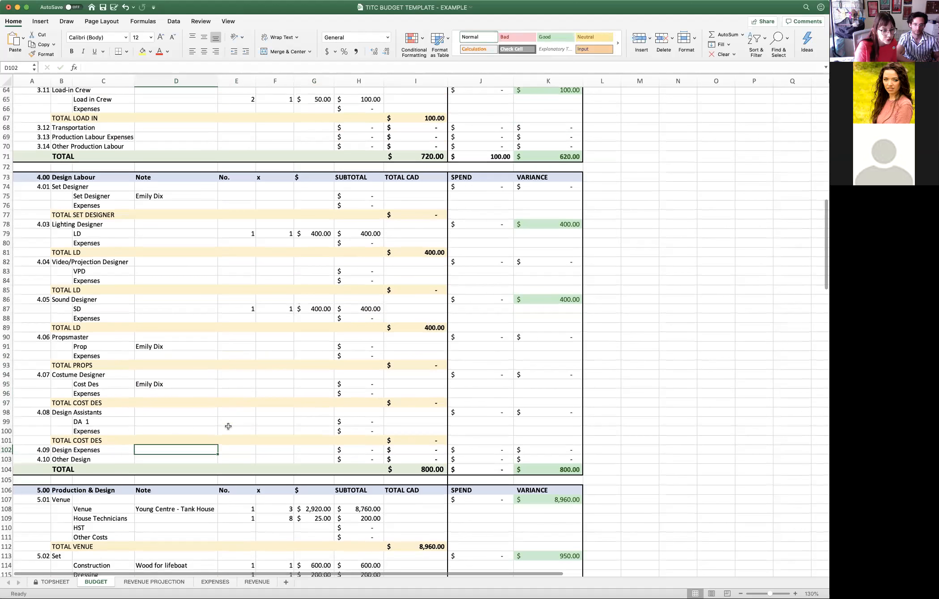
pyautogui.click(176, 420)
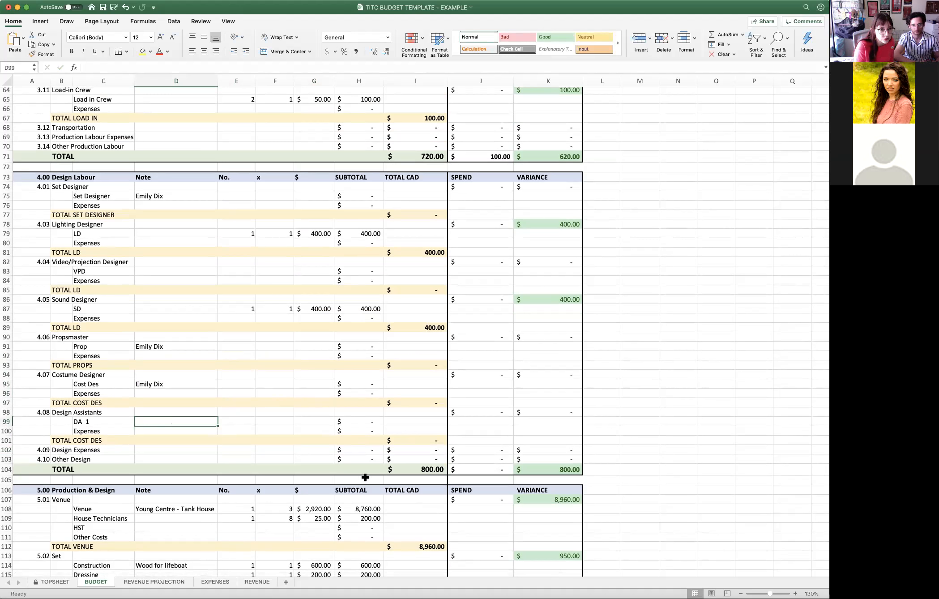
pyautogui.scroll(-1, 370, 470)
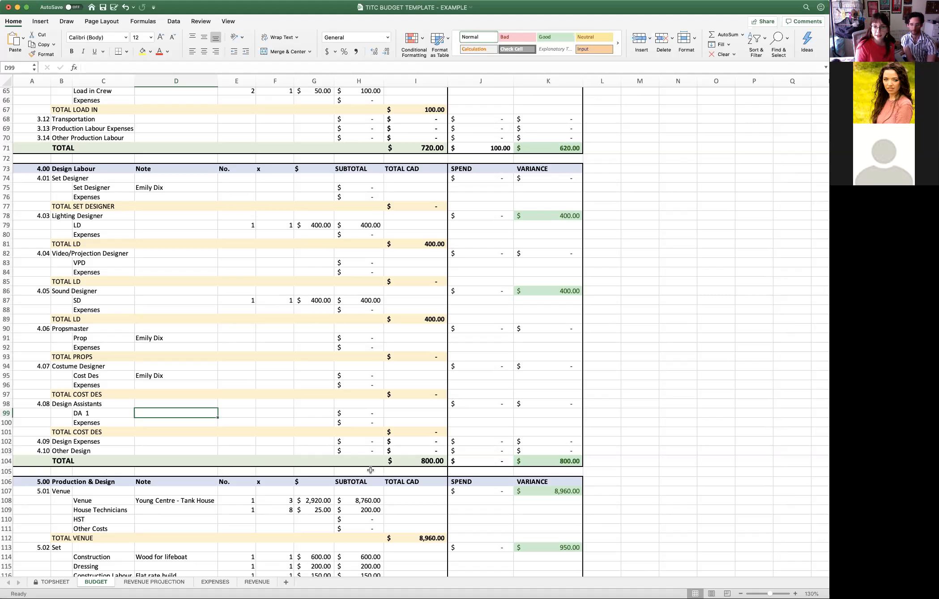
pyautogui.scroll(-5, 264, 421)
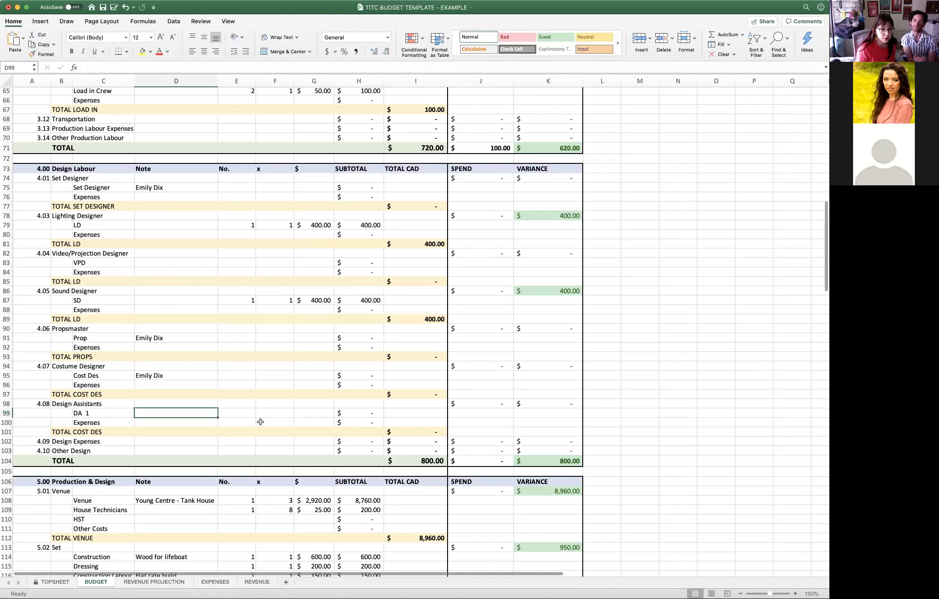
pyautogui.scroll(-6, 268, 417)
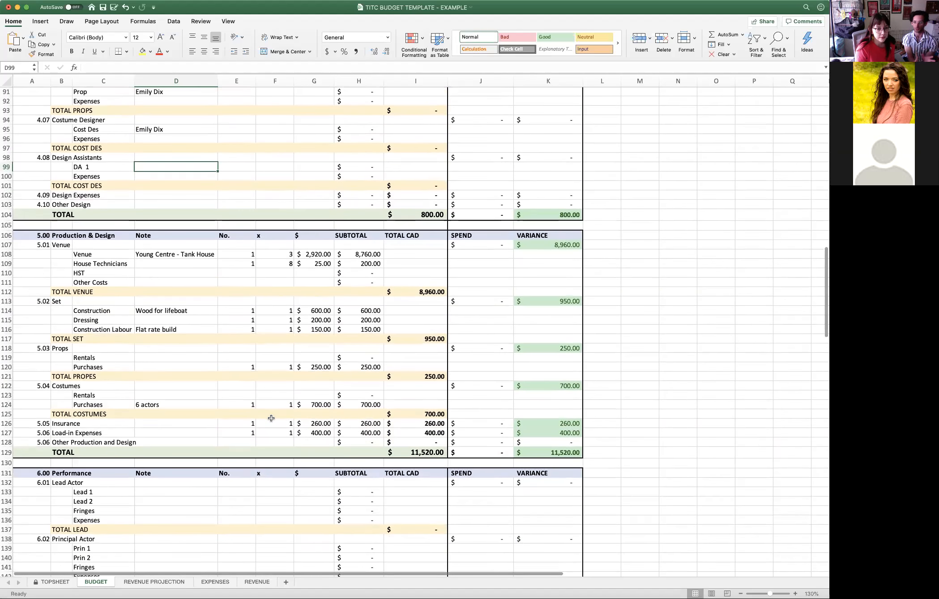
pyautogui.scroll(-5, 268, 418)
pyautogui.scroll(-9, 274, 415)
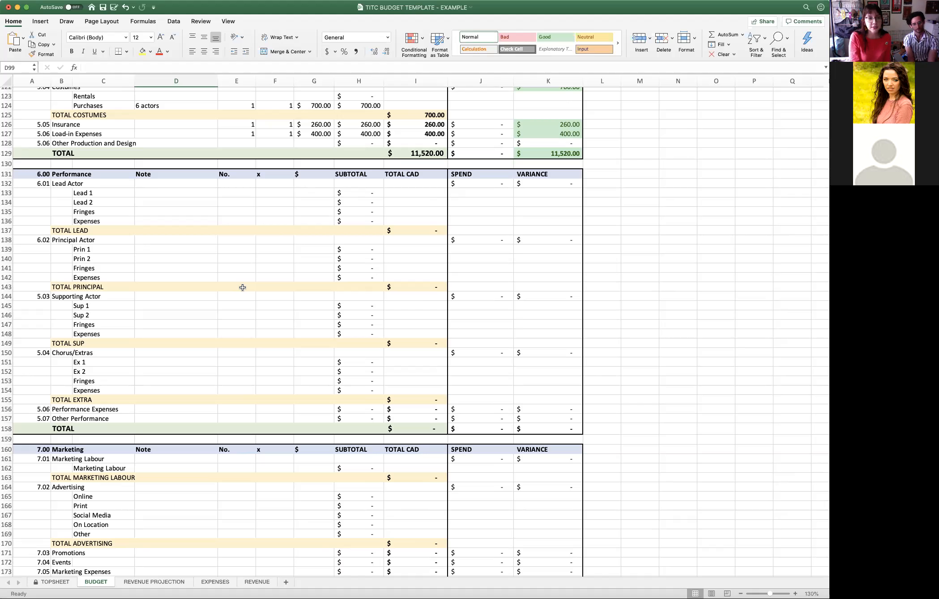
# - Fill in the Lead 1 line under 6.01 Lead Actor with the note ALL ACTORS -6, No. 6, x 1 and a $ amount of 50
pyautogui.click(172, 193)
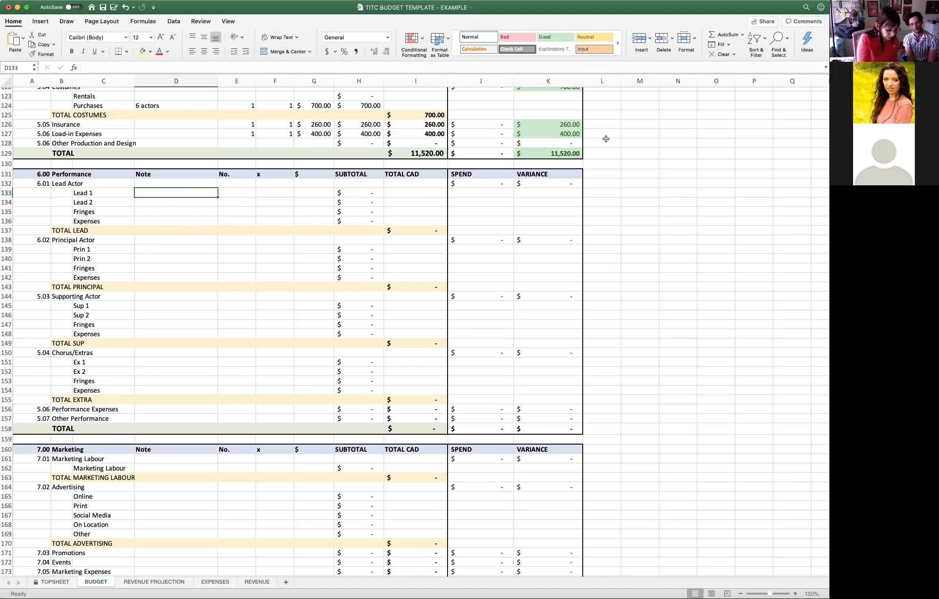
pyautogui.write('ALL ')
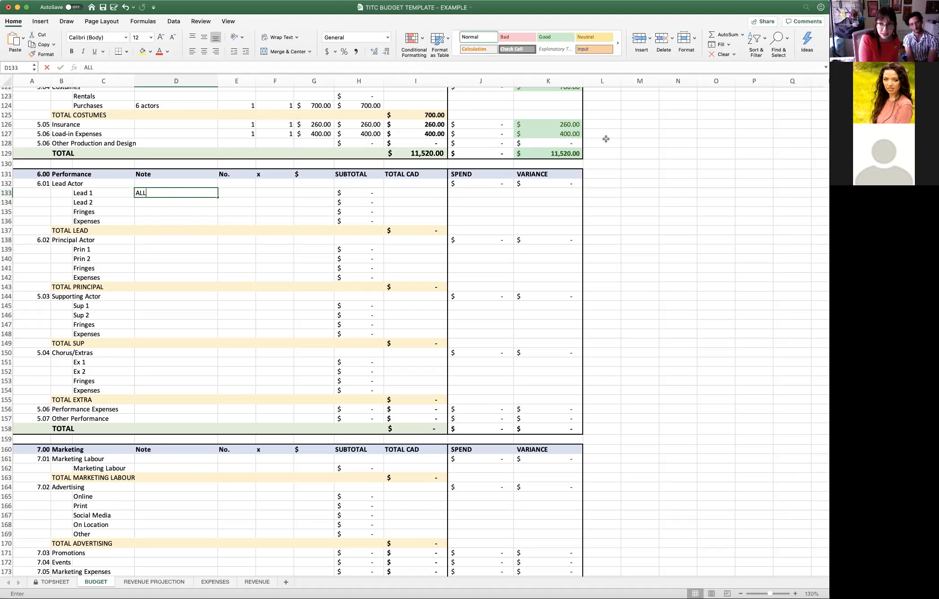
pyautogui.write('ACTORS -6')
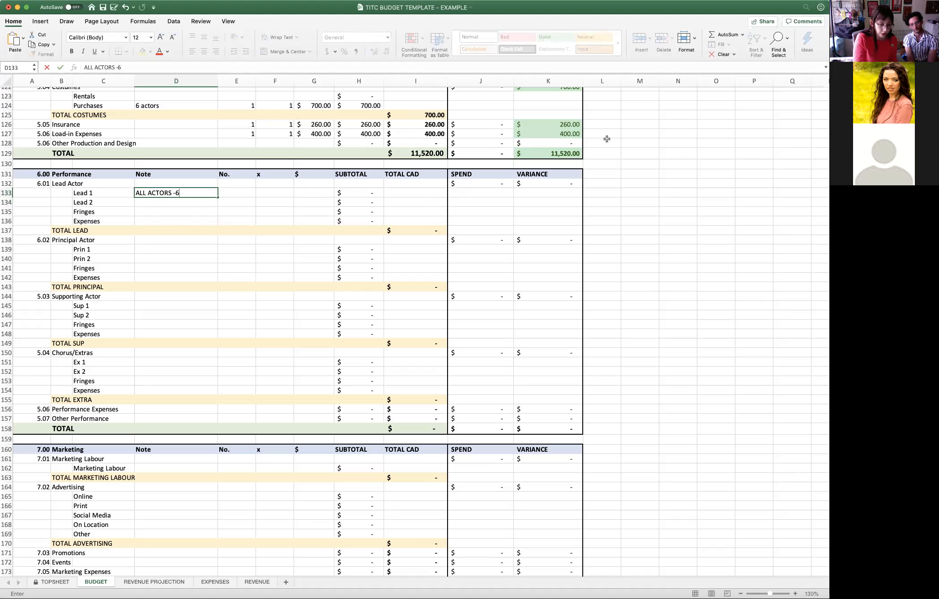
pyautogui.press('Tab')
pyautogui.write('6')
pyautogui.press('Tab')
pyautogui.write('1')
pyautogui.press('Tab')
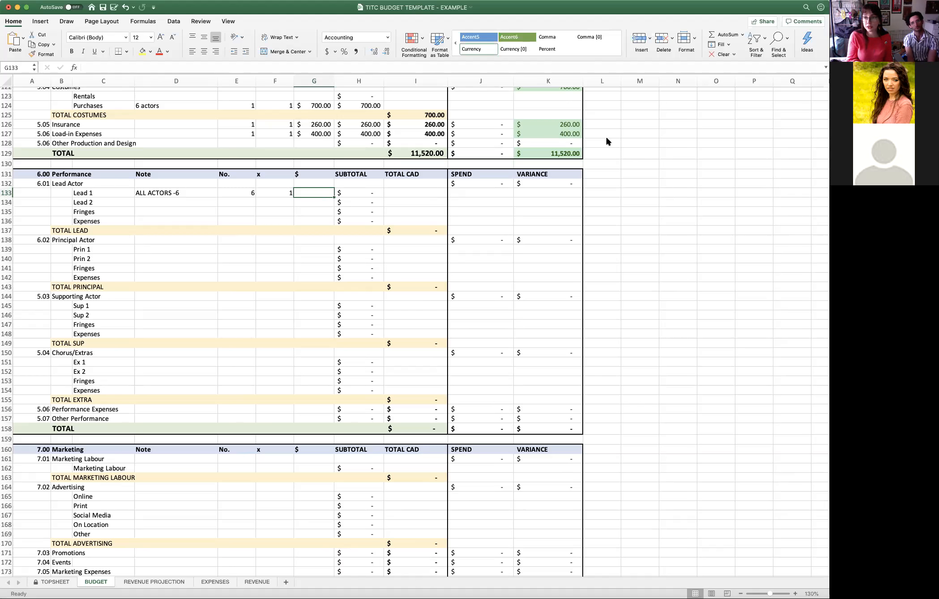
pyautogui.write('50')
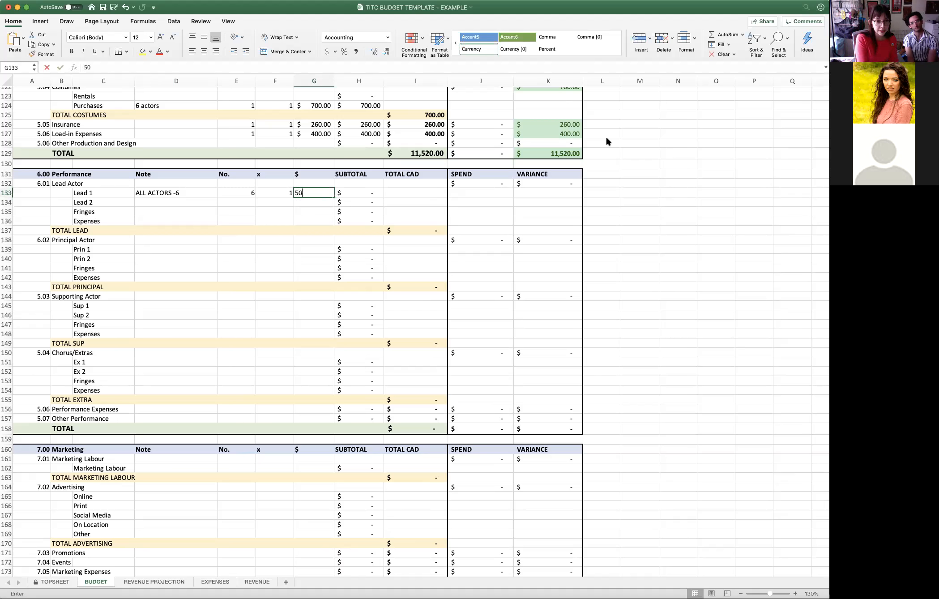
pyautogui.press('Return')
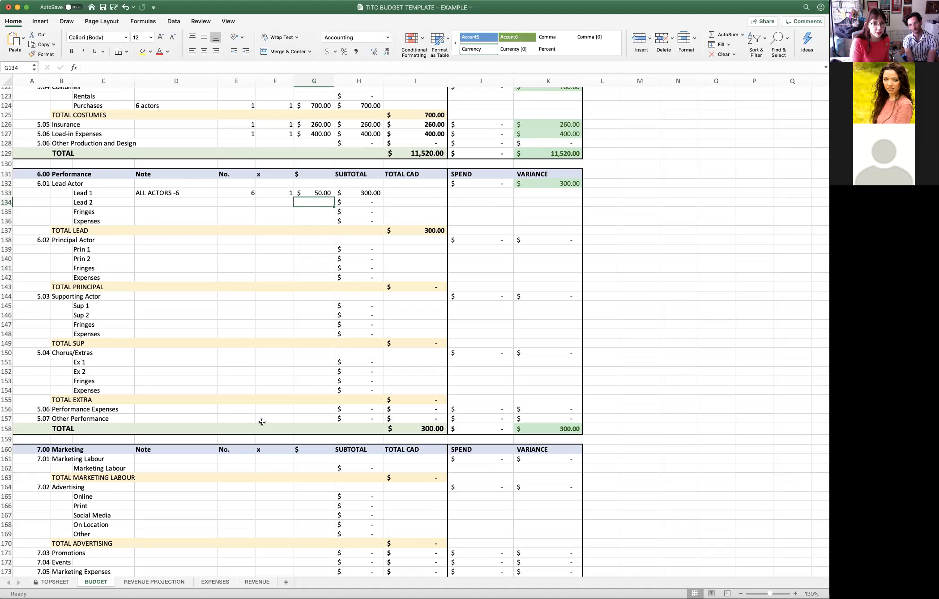
# - Enter the responsible person's full name as the note on the Marketing Labour line under 7.01
pyautogui.click(313, 408)
pyautogui.scroll(-1, 311, 408)
pyautogui.scroll(-4, 311, 408)
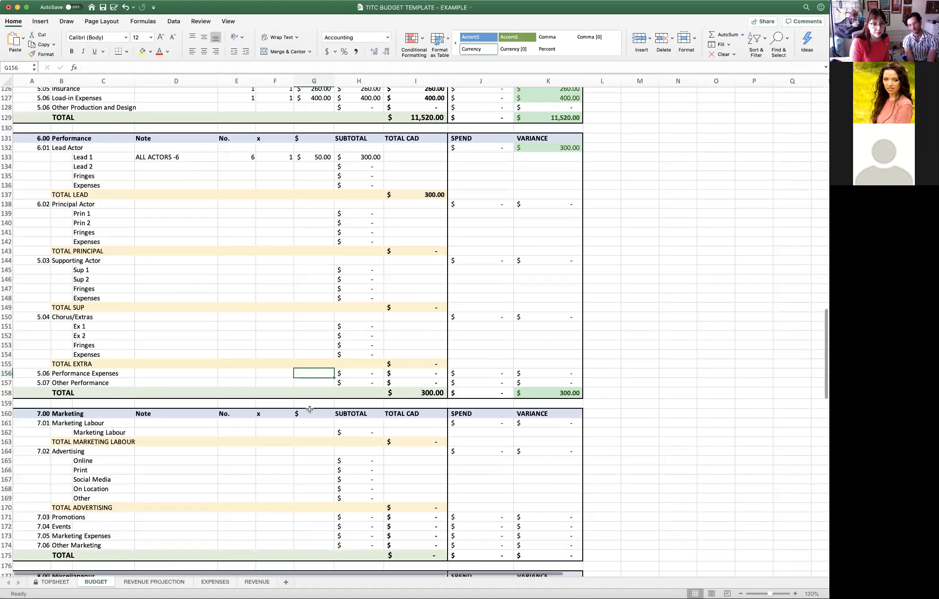
pyautogui.scroll(-6, 315, 404)
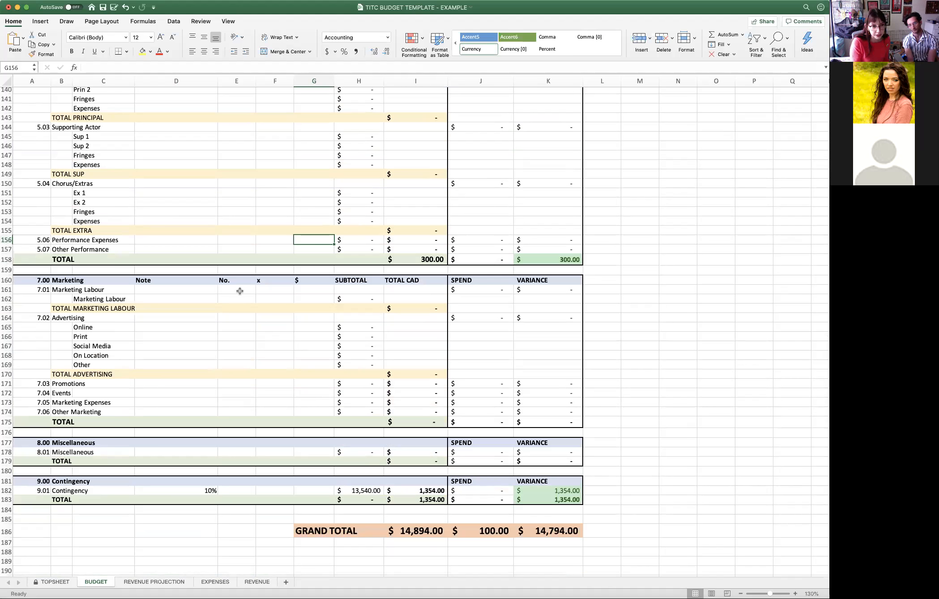
pyautogui.click(166, 299)
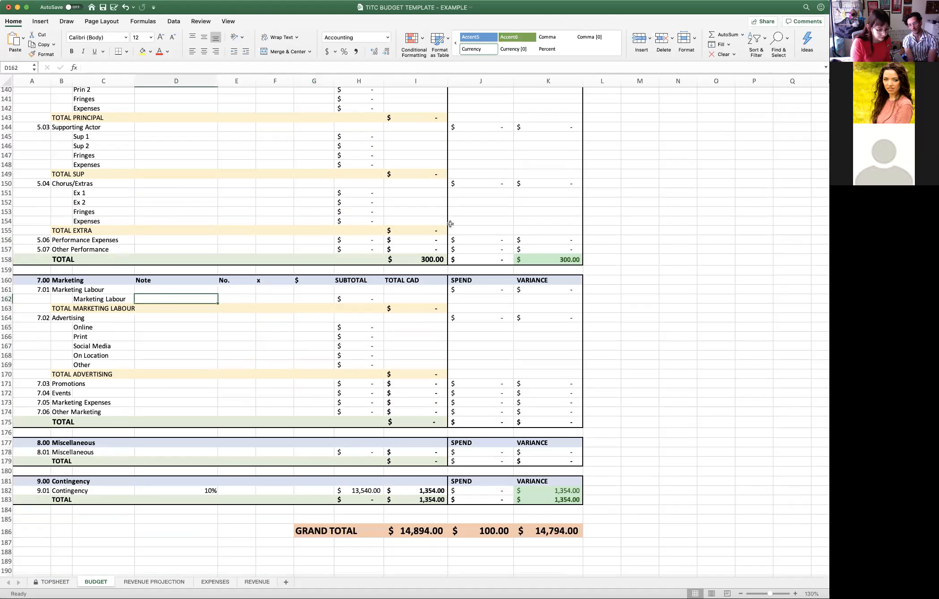
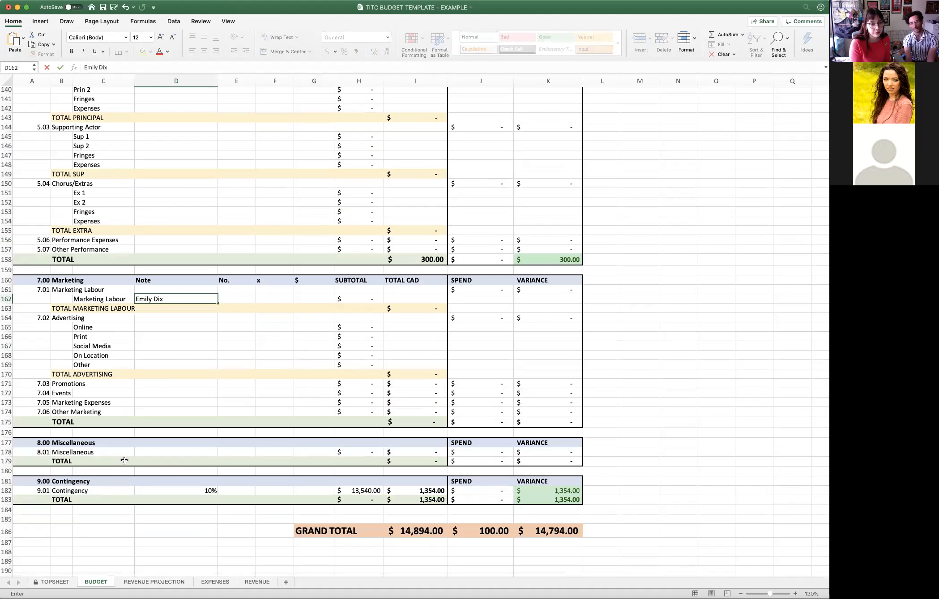
pyautogui.click(197, 359)
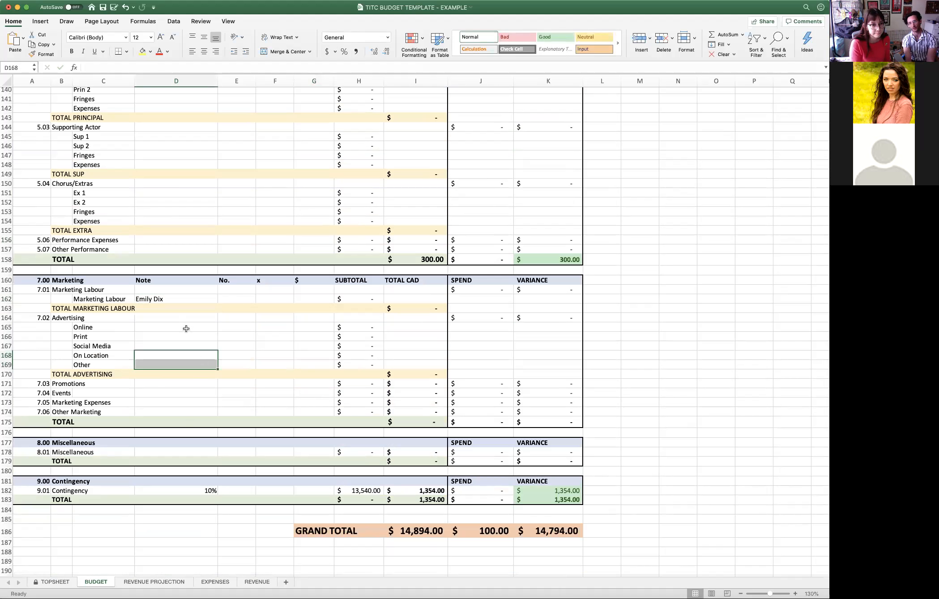
pyautogui.click(186, 328)
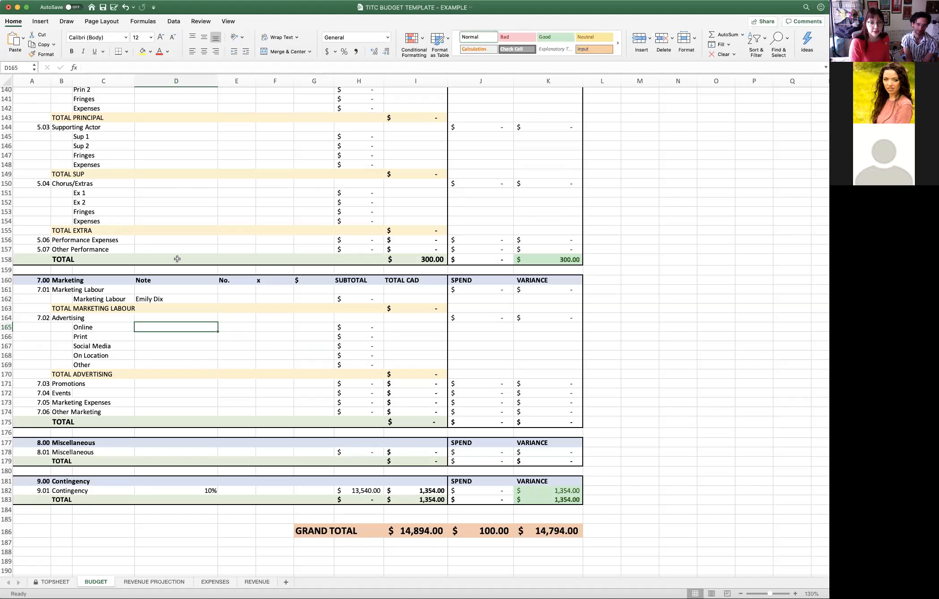
pyautogui.click(428, 532)
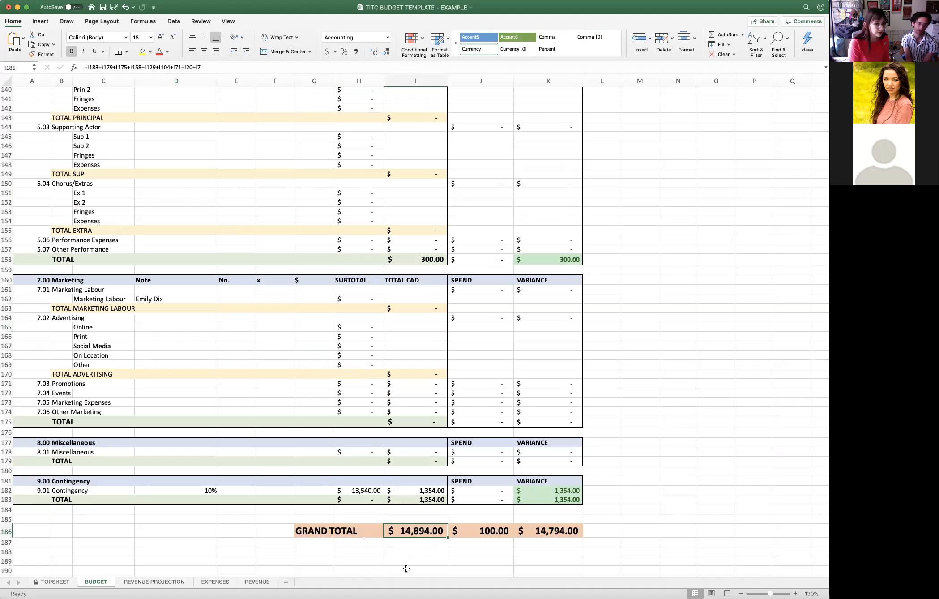
pyautogui.click(246, 326)
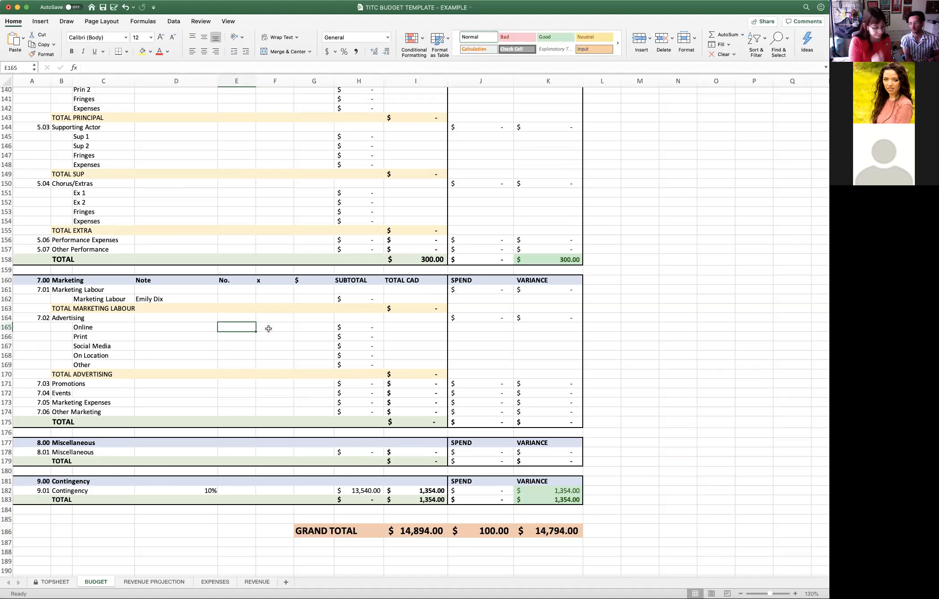
pyautogui.write('1')
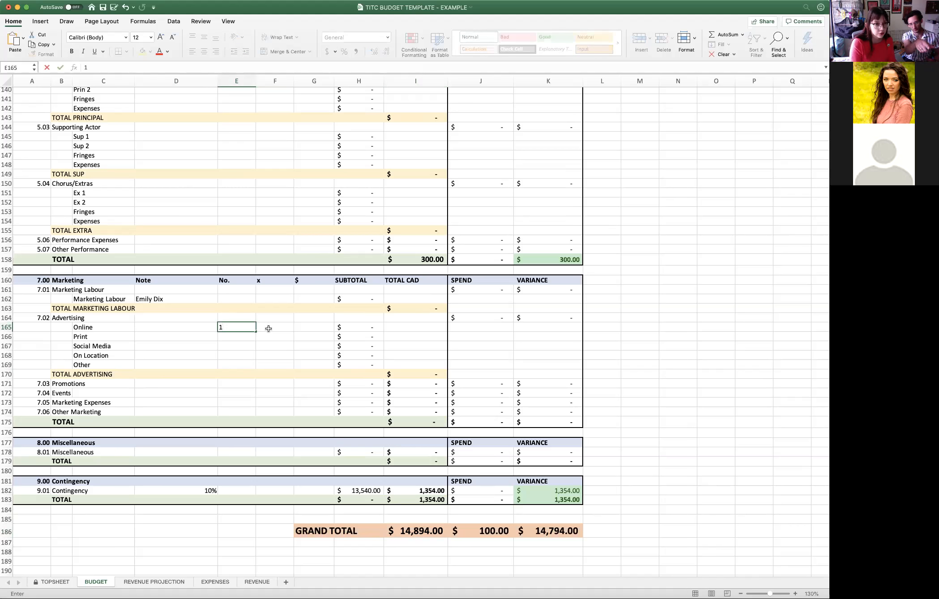
pyautogui.write('\\')
pyautogui.press('BackSpace')
pyautogui.press('BackSpace')
# - Fill in the Social Media line under 7.02 Advertising with No. 1, x 2 and a $ amount of 100
pyautogui.press('Down')
pyautogui.press('Down')
pyautogui.press('Down')
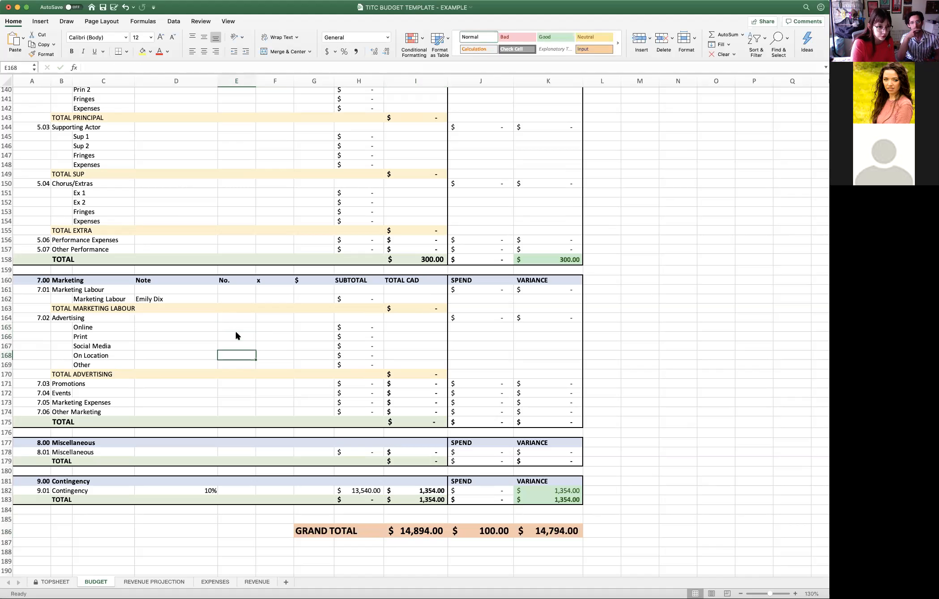
pyautogui.press('Up')
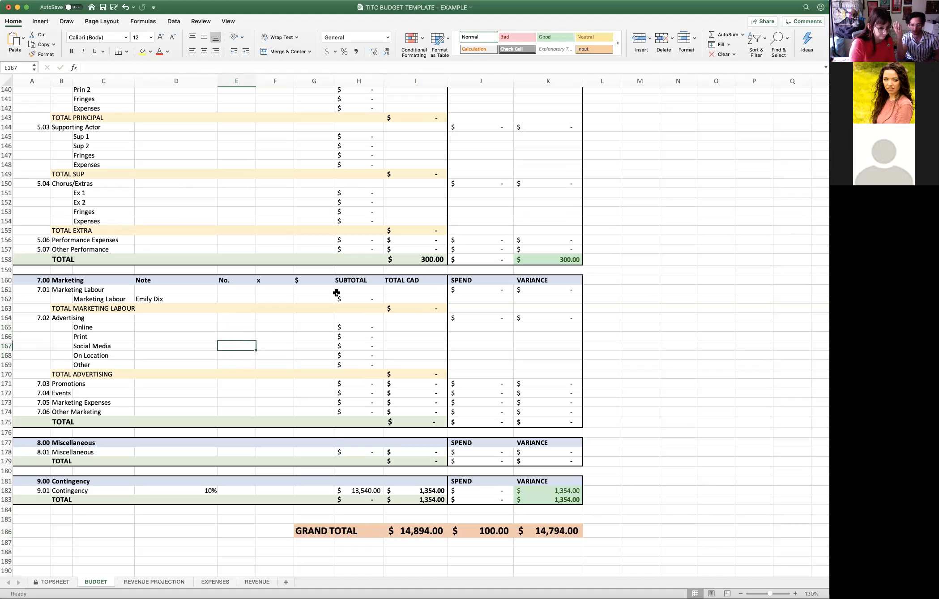
pyautogui.write('1')
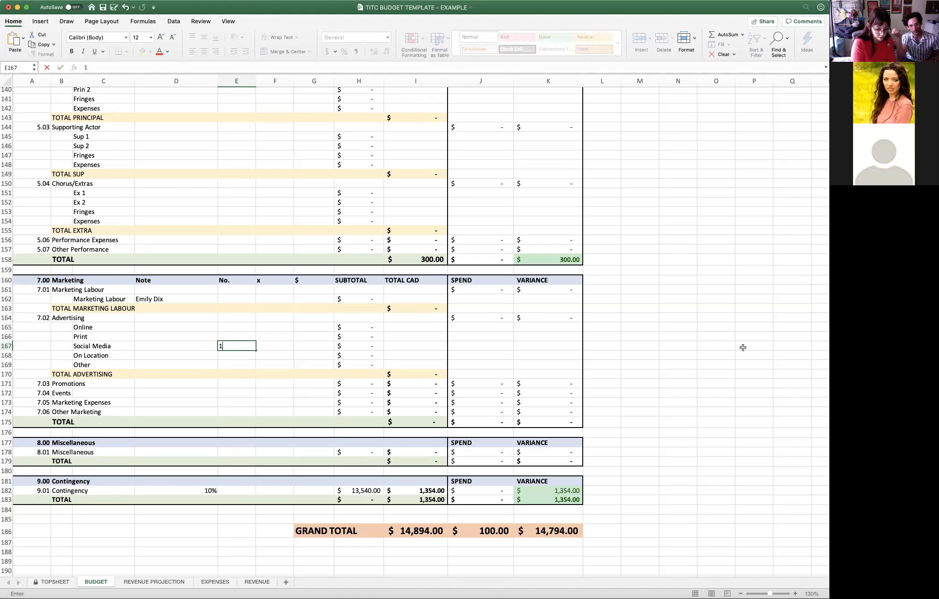
pyautogui.press('Tab')
pyautogui.write('2')
pyautogui.press('Tab')
pyautogui.write('100')
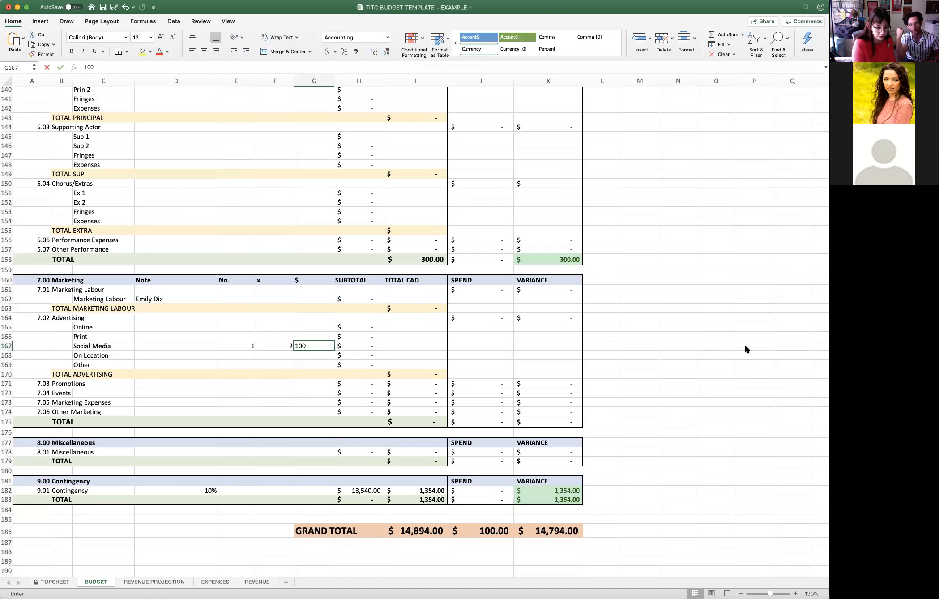
pyautogui.press('Return')
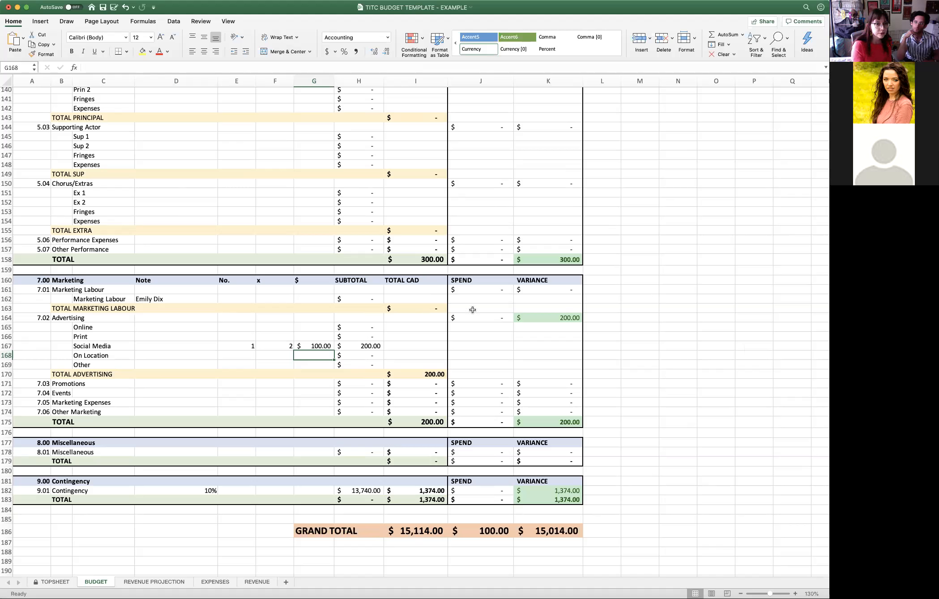
pyautogui.click(263, 327)
pyautogui.click(266, 338)
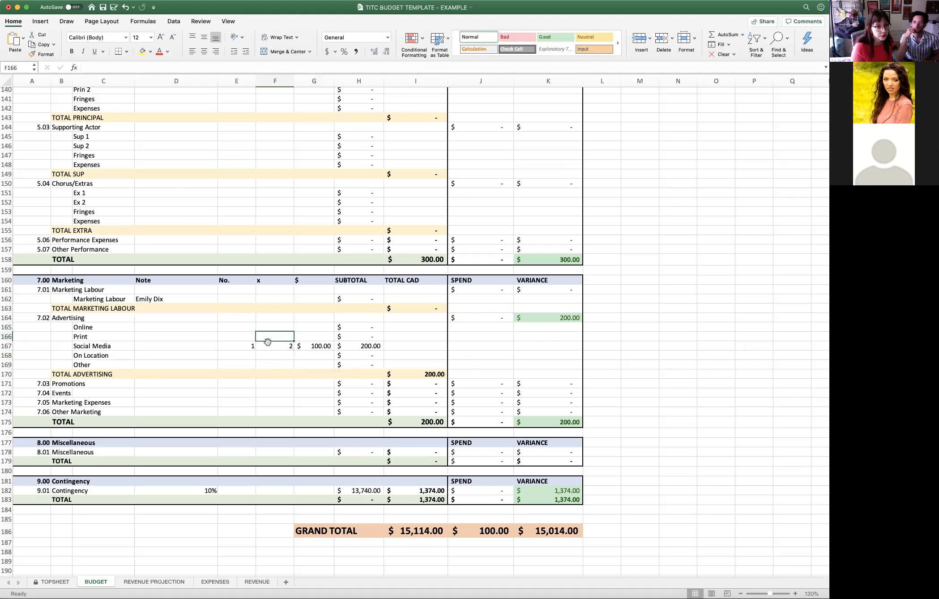
pyautogui.click(249, 335)
pyautogui.click(269, 335)
pyautogui.click(248, 332)
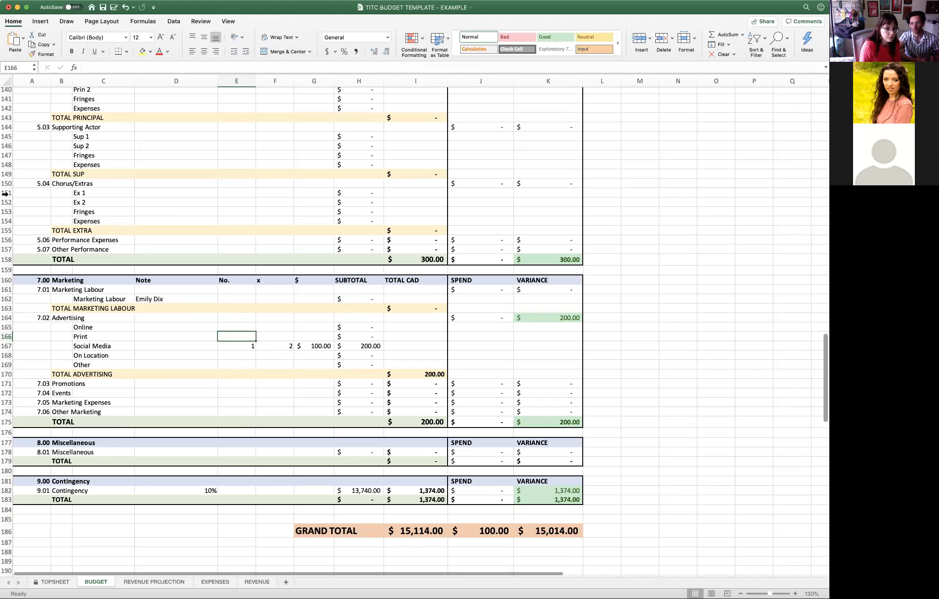
# - Fill in the Other line under 7.02 Advertising with the note TTC ads (Pattison), No. 8, x 1 and a $ amount of 75
pyautogui.click(199, 368)
pyautogui.write('TTC ads (Pattison)')
pyautogui.press('Tab')
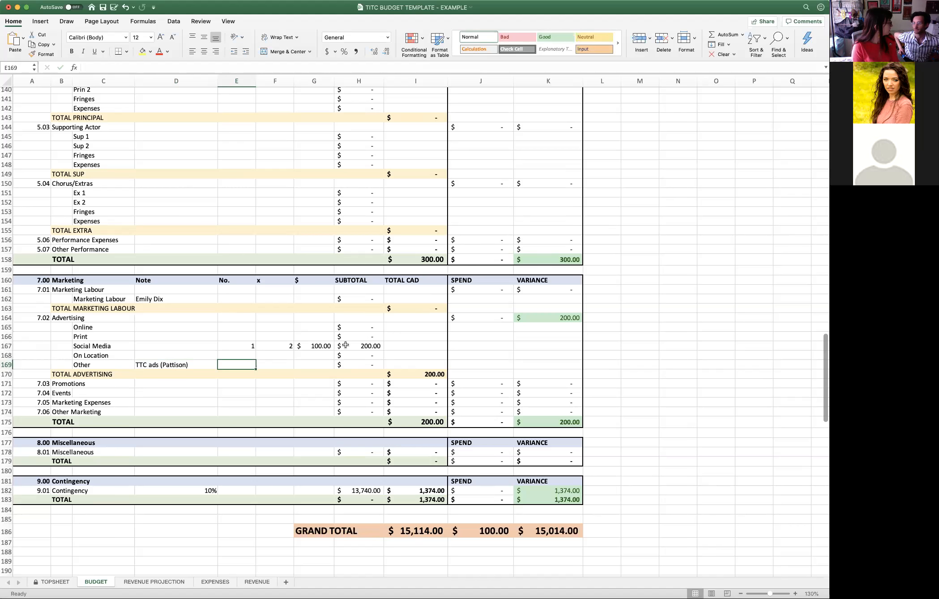
pyautogui.write('8')
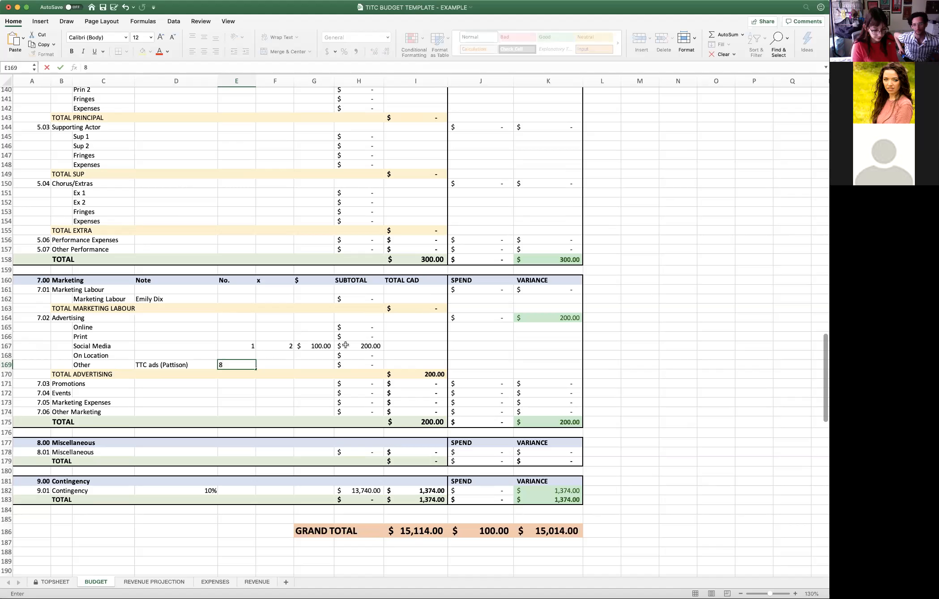
pyautogui.click(272, 367)
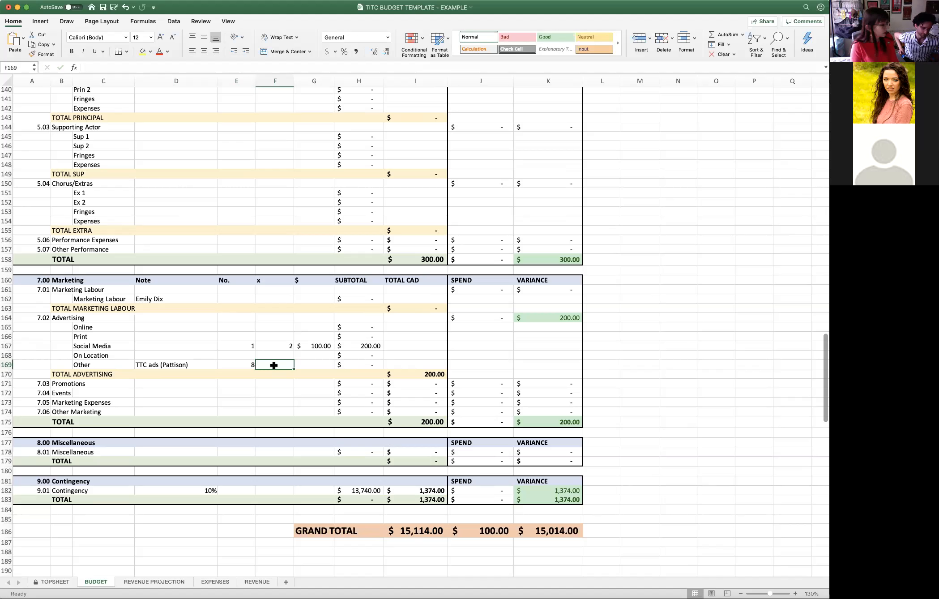
pyautogui.write('1')
pyautogui.click(311, 365)
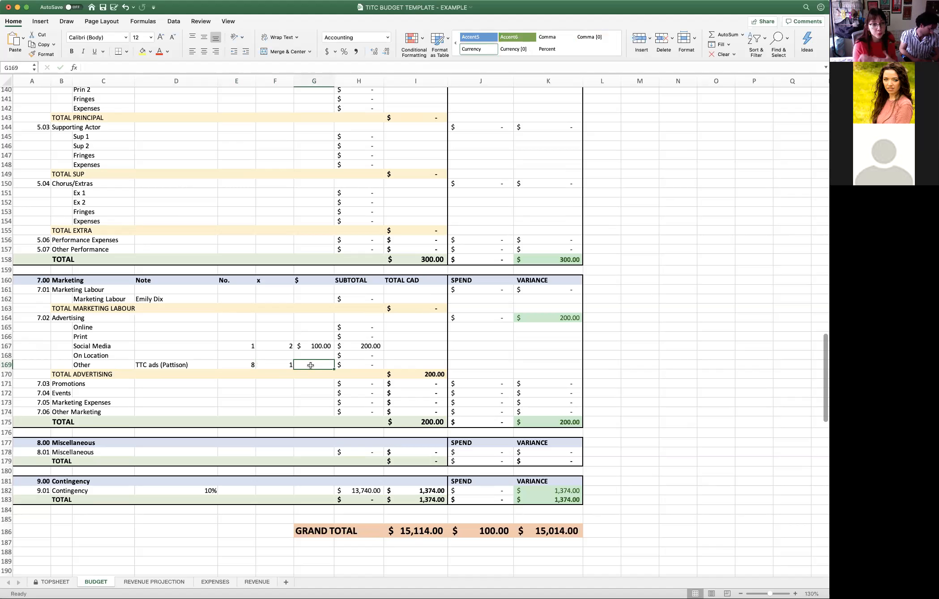
pyautogui.write('75')
pyautogui.press('Return')
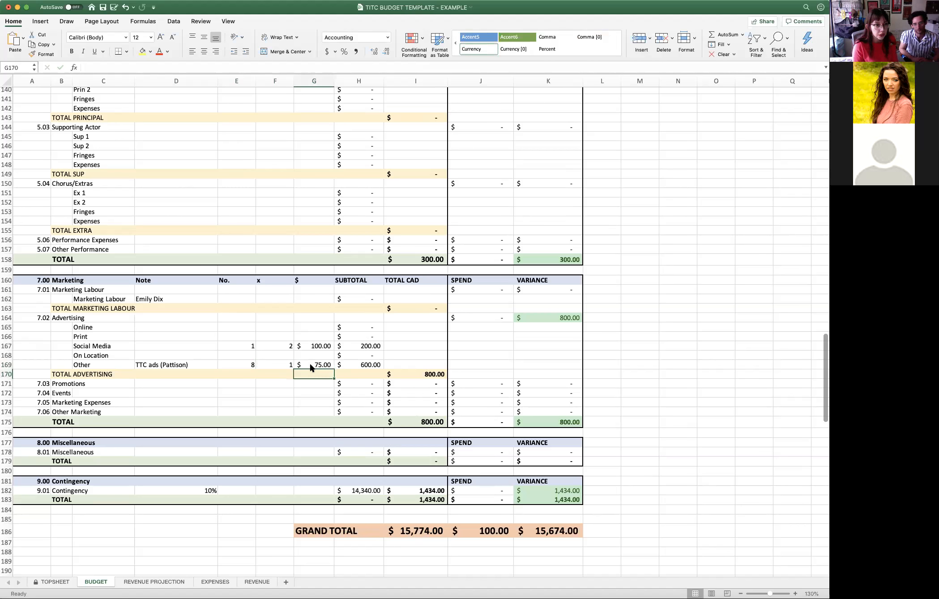
pyautogui.click(254, 337)
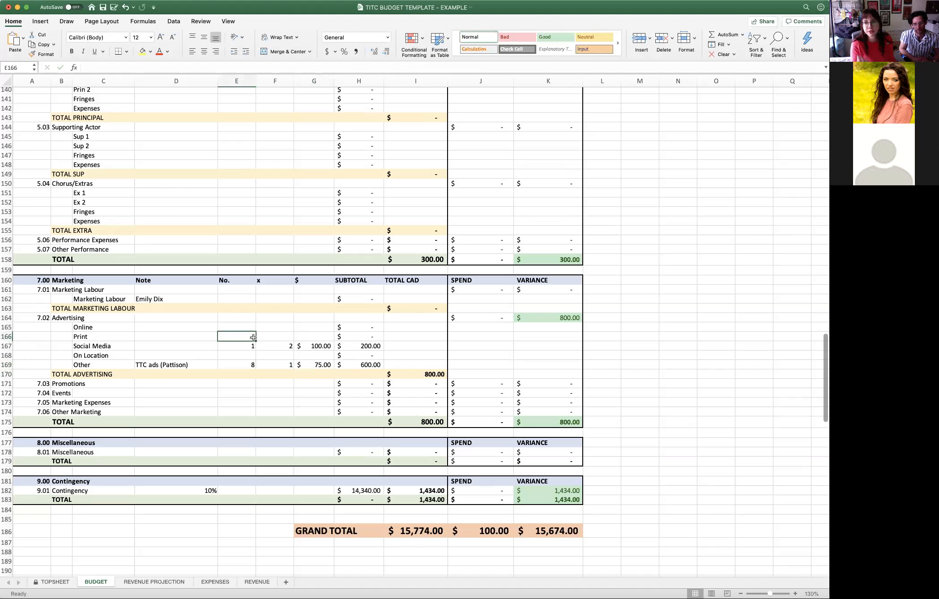
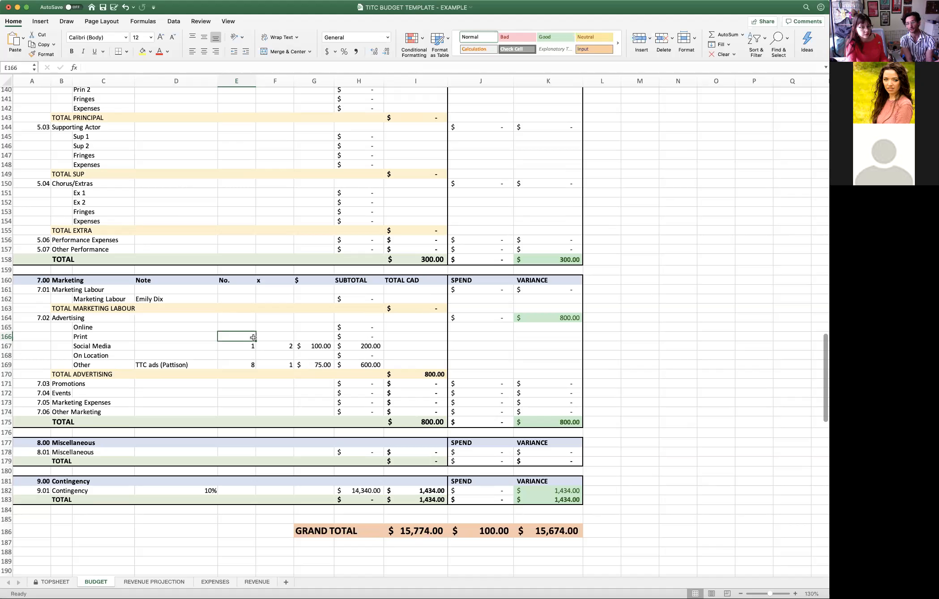
# - Fill in the Print line under 7.02 Advertising with the note Posters, postcards, No. 1, x 1 and a $ amount of 200
pyautogui.click(157, 340)
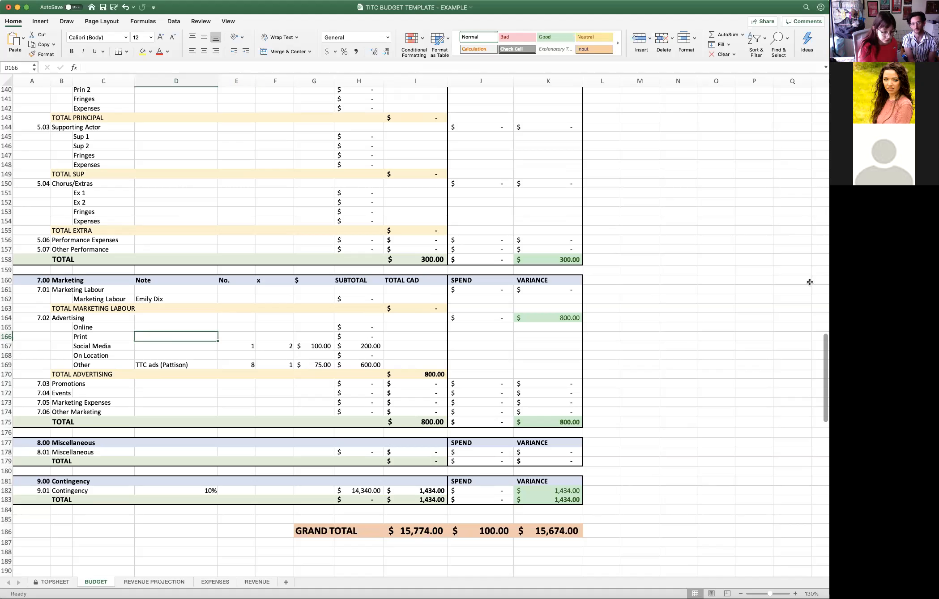
pyautogui.write('Pos')
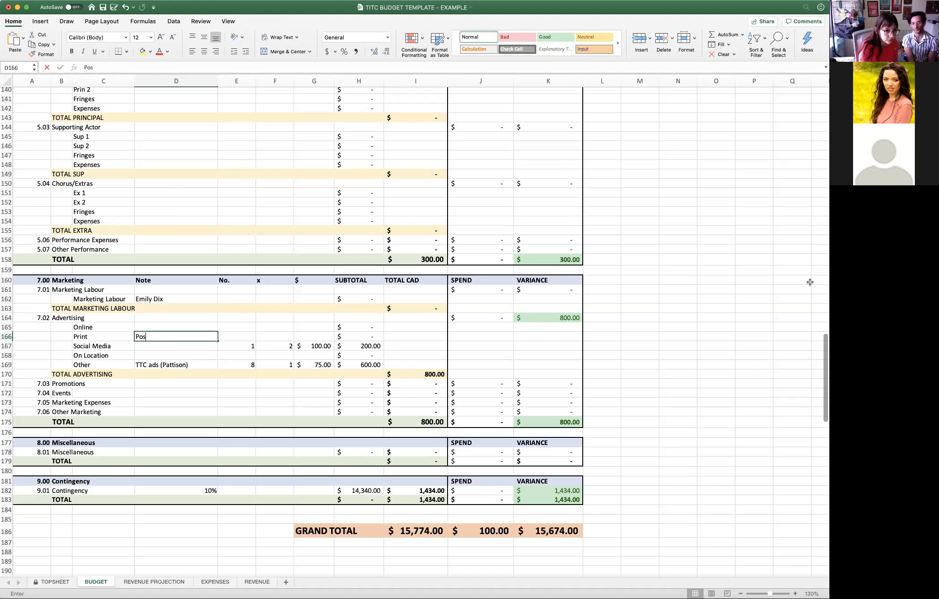
pyautogui.write('ters, postcards')
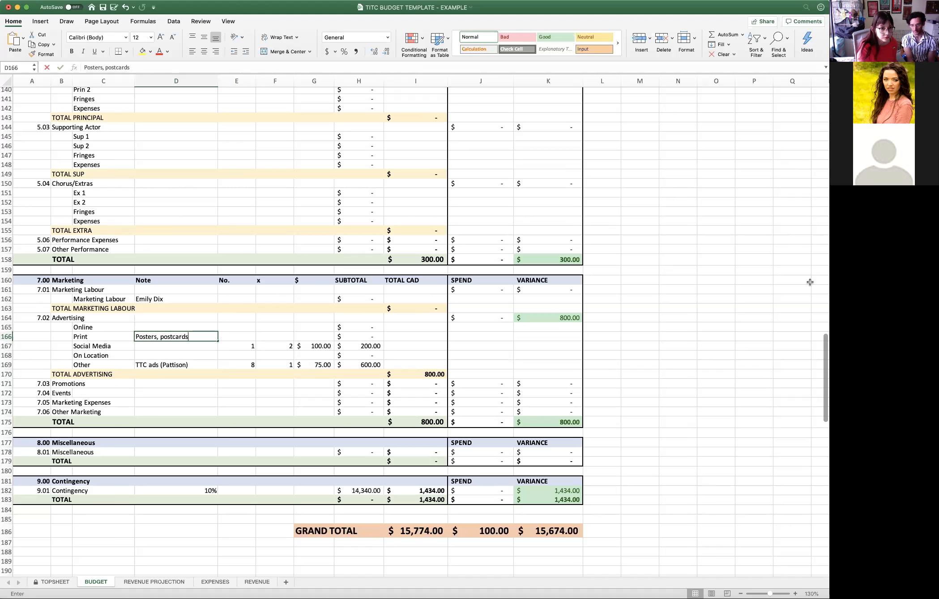
pyautogui.press('Tab')
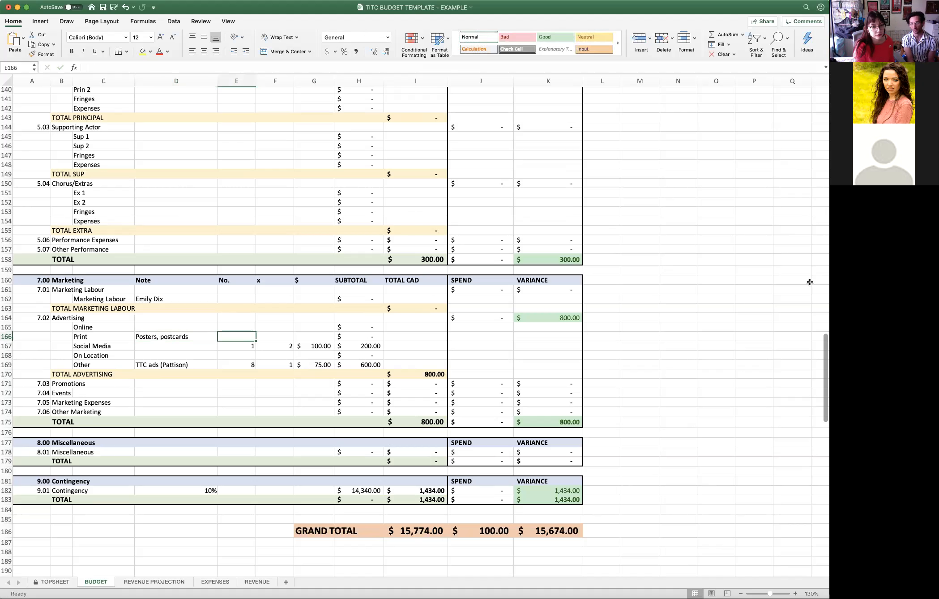
pyautogui.write('1')
pyautogui.press('Tab')
pyautogui.write('1')
pyautogui.press('Tab')
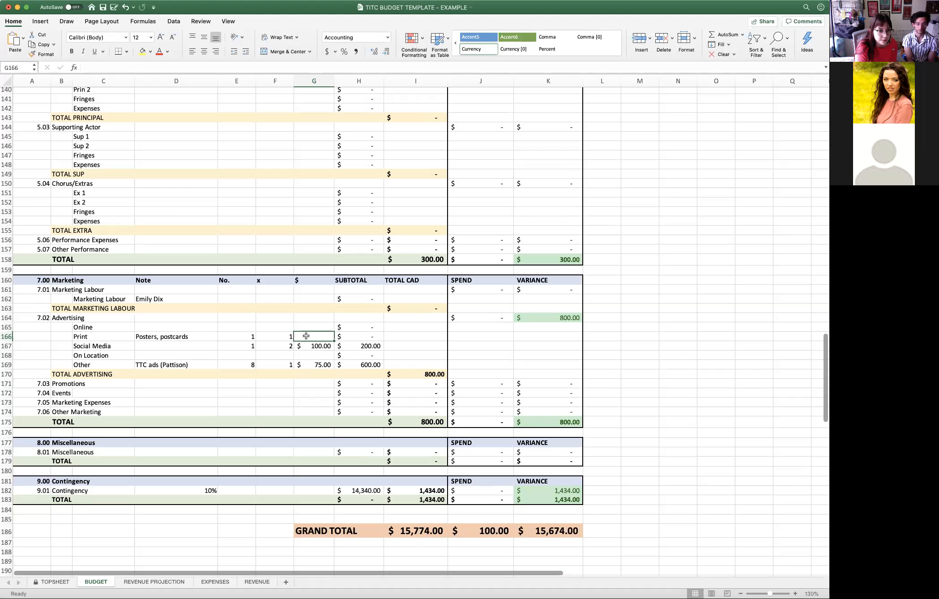
pyautogui.write('200')
pyautogui.press('Return')
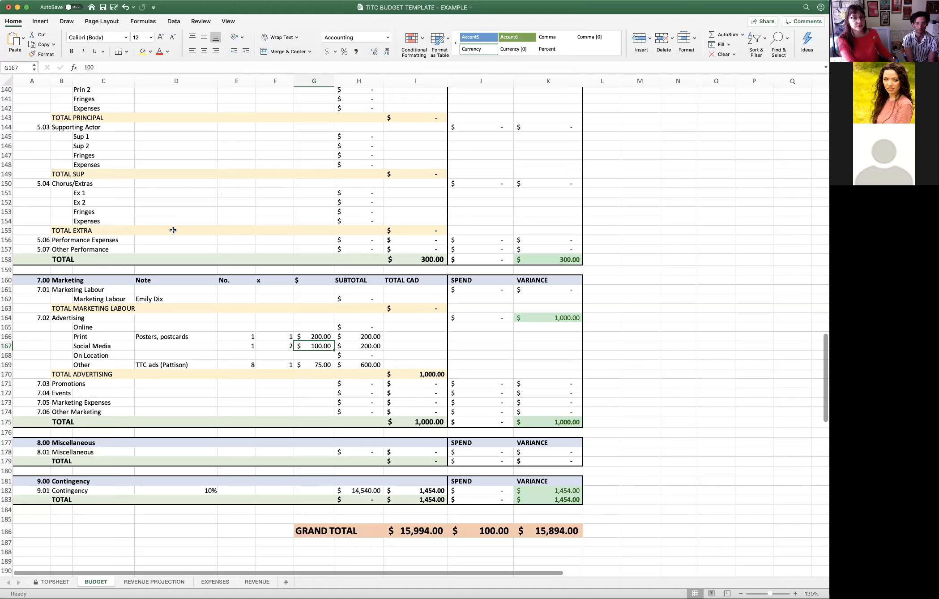
# - Fill in the 7.05 Marketing Expenses line with the note Program printing, No. 1, x 1 and a $ amount of 300
pyautogui.scroll(7, 259, 249)
pyautogui.scroll(-7, 252, 253)
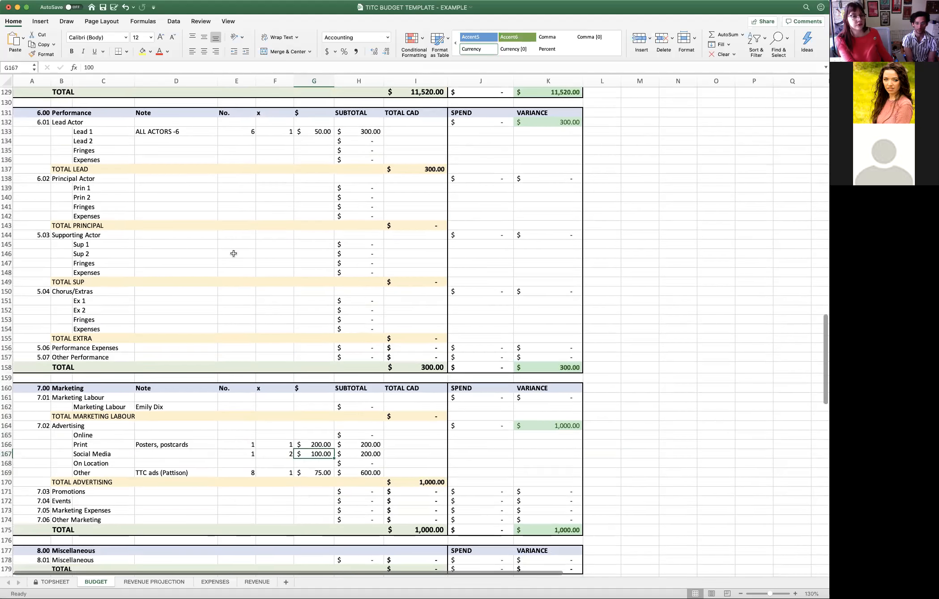
pyautogui.scroll(-2, 228, 279)
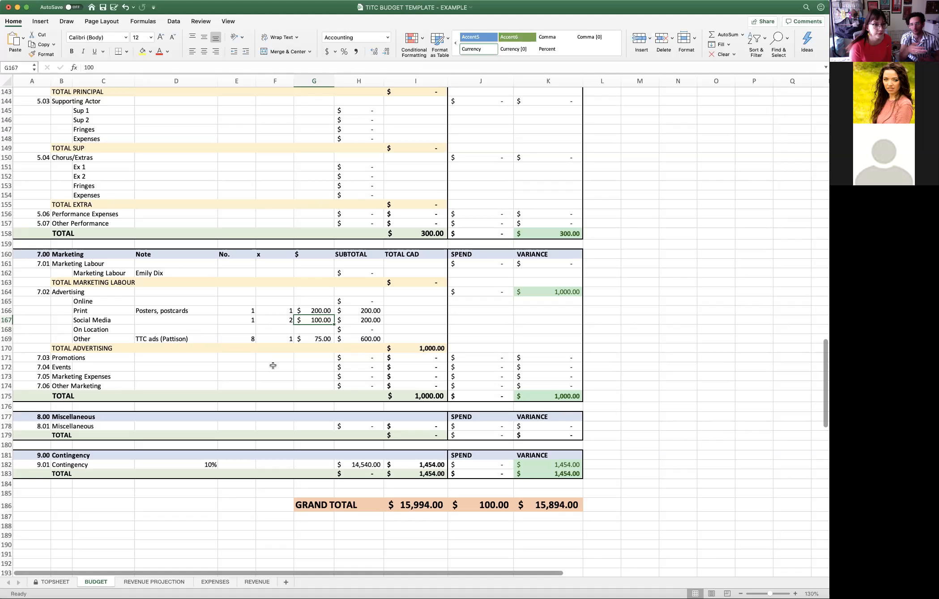
pyautogui.click(261, 376)
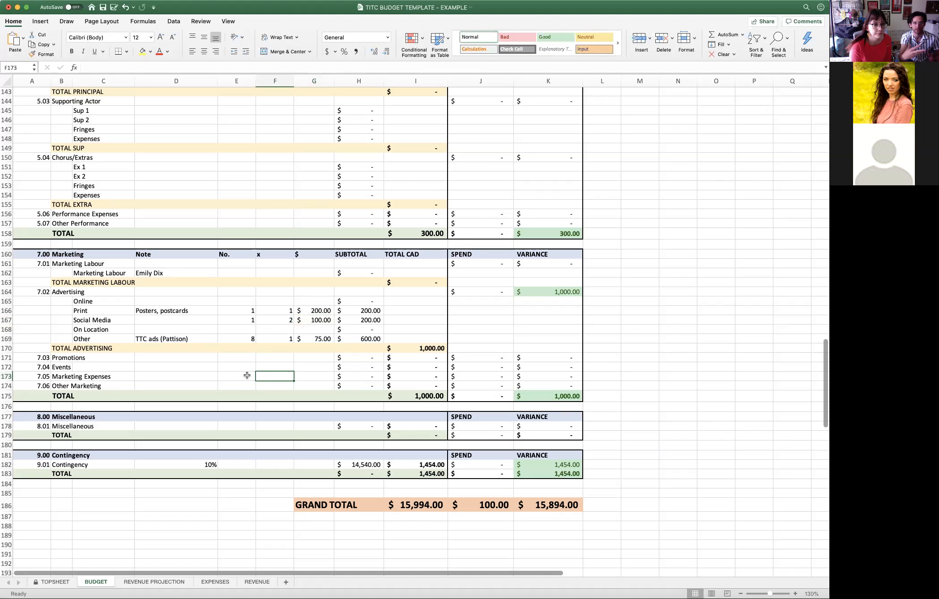
pyautogui.click(245, 375)
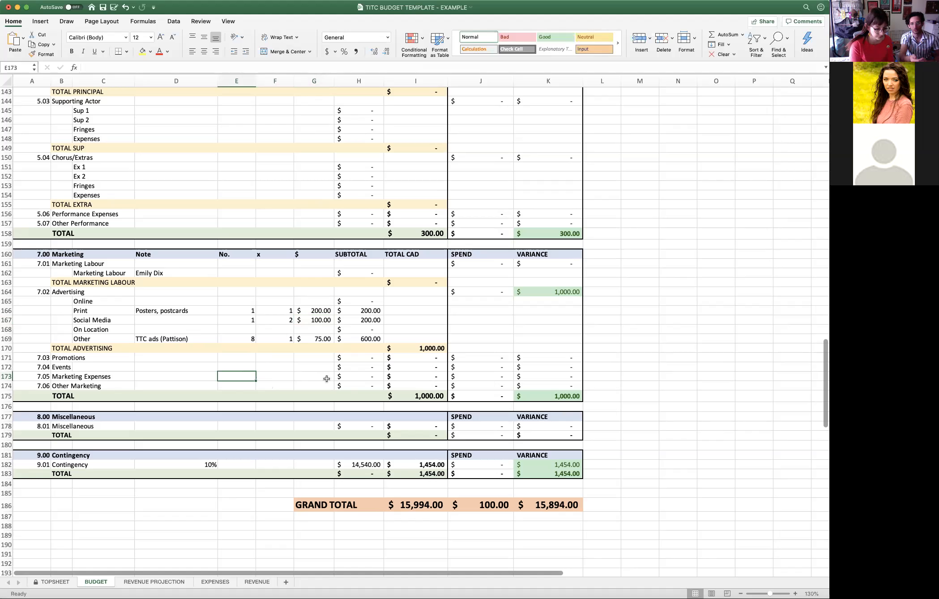
pyautogui.press('Left')
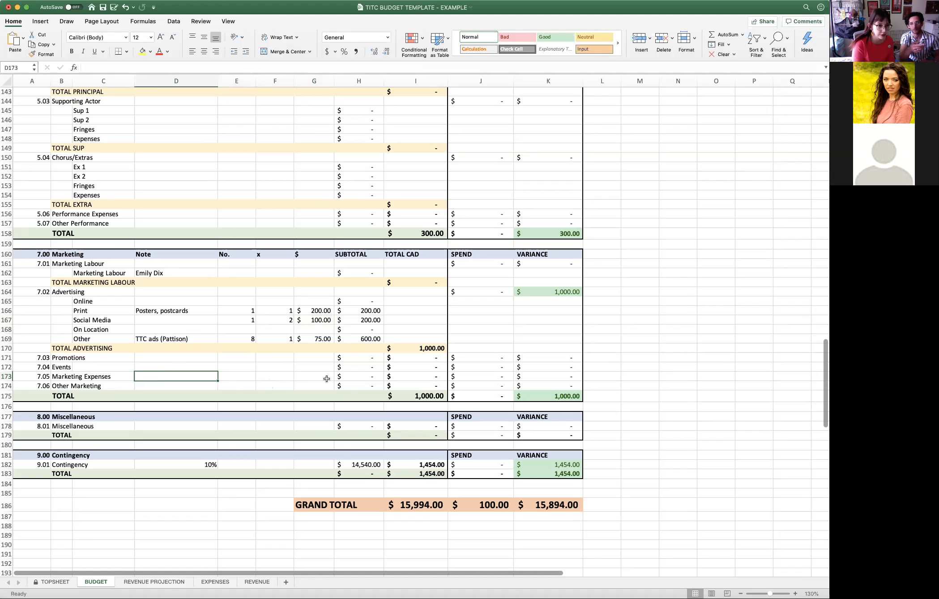
pyautogui.write('Program p')
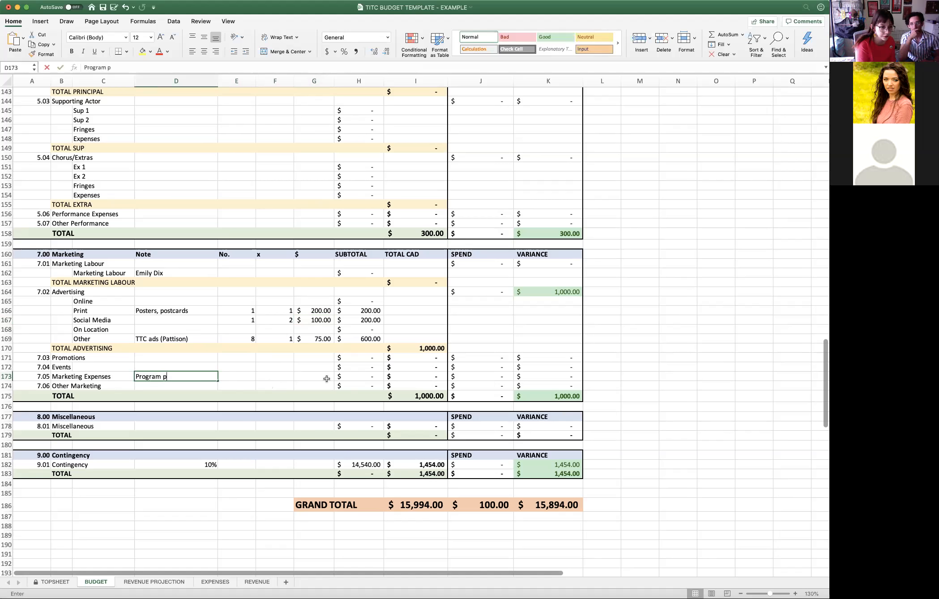
pyautogui.write('rinting')
pyautogui.press('Tab')
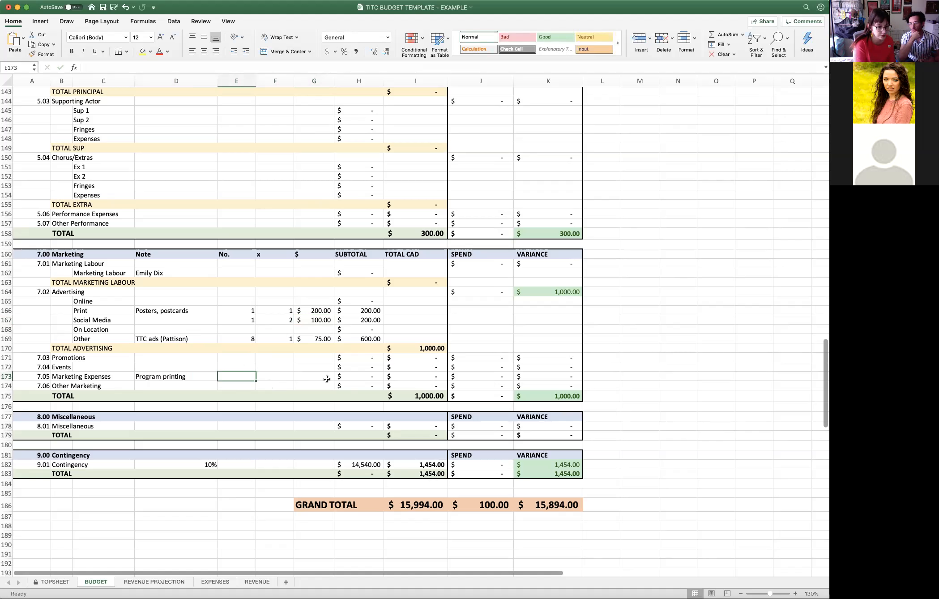
pyautogui.write('1')
pyautogui.press('Tab')
pyautogui.write('1')
pyautogui.press('Tab')
pyautogui.write('300')
pyautogui.press('Return')
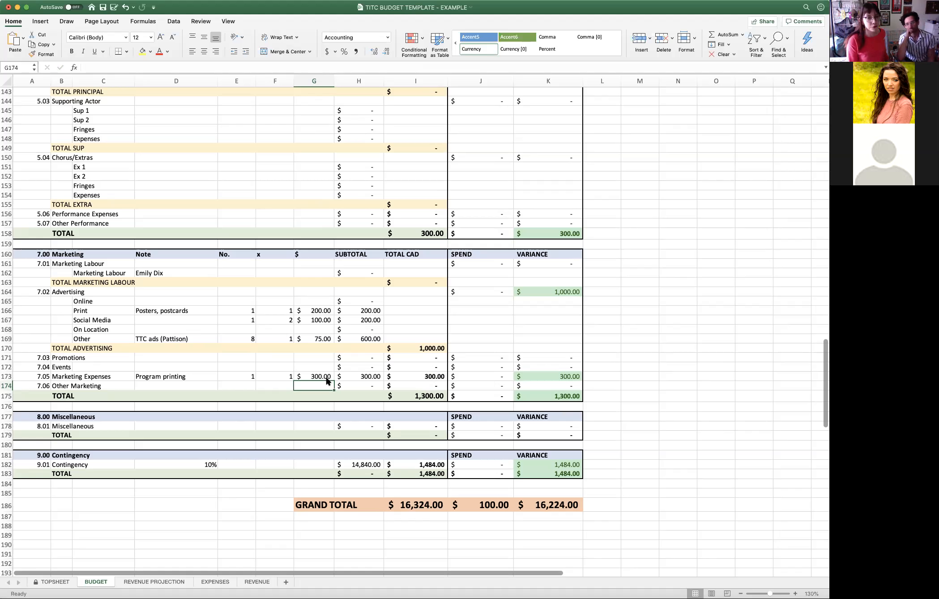
# - Review the filled-in budget sections from Rights/Acquisition through Contingency and examine the grand total in the TOTAL CAD column
pyautogui.scroll(1, 604, 383)
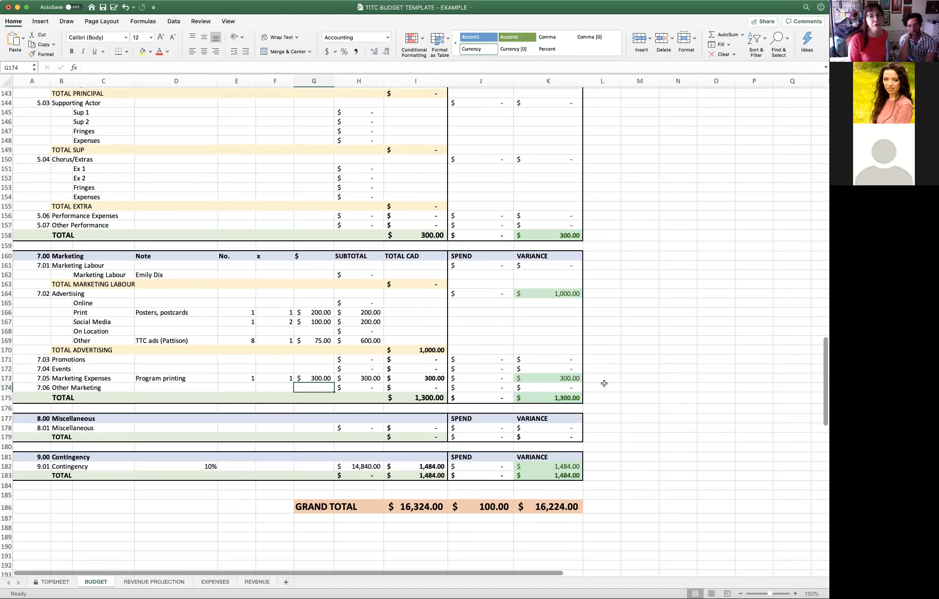
pyautogui.scroll(15, 604, 384)
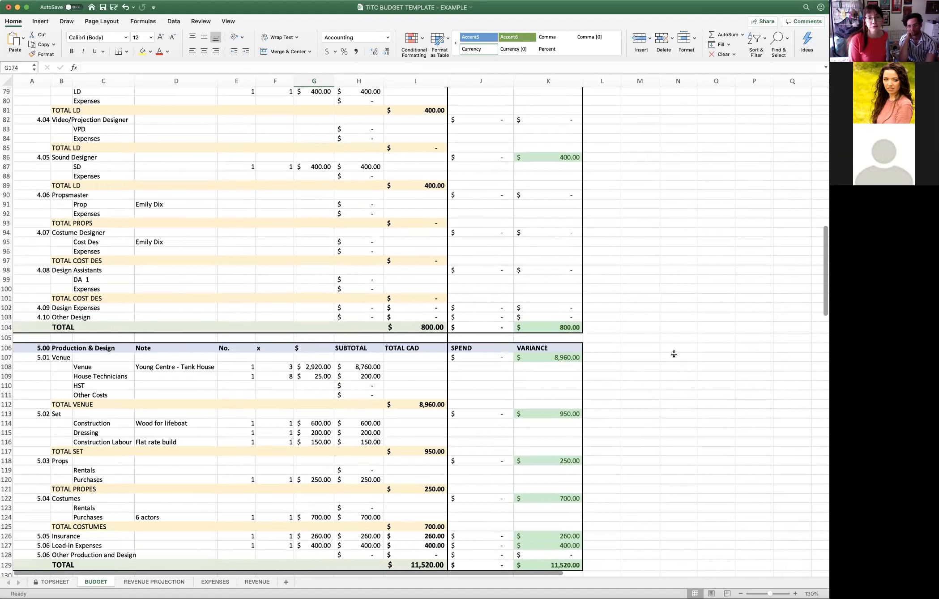
pyautogui.scroll(20, 674, 354)
pyautogui.scroll(-5, 679, 360)
pyautogui.scroll(5, 673, 359)
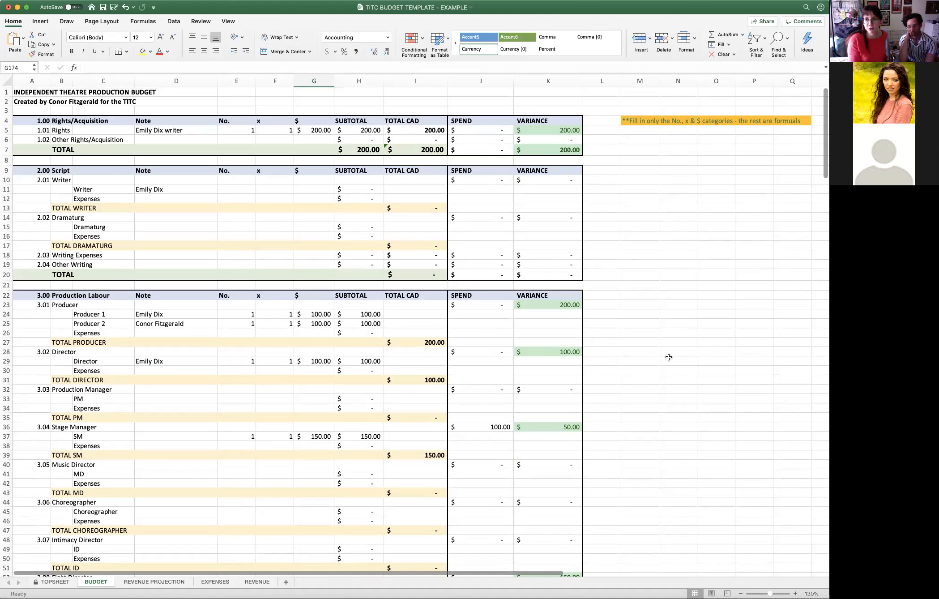
pyautogui.scroll(-10, 640, 357)
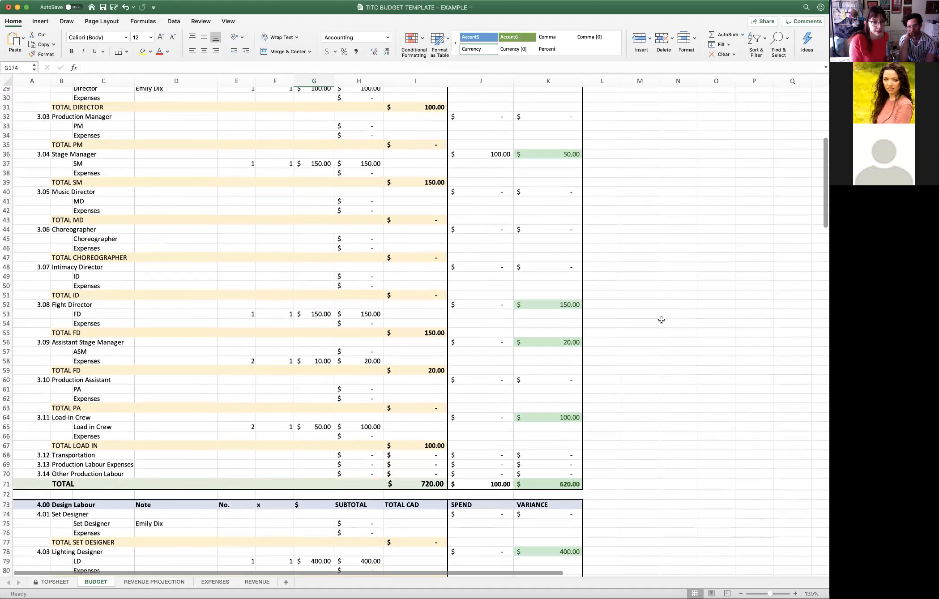
pyautogui.scroll(-18, 661, 320)
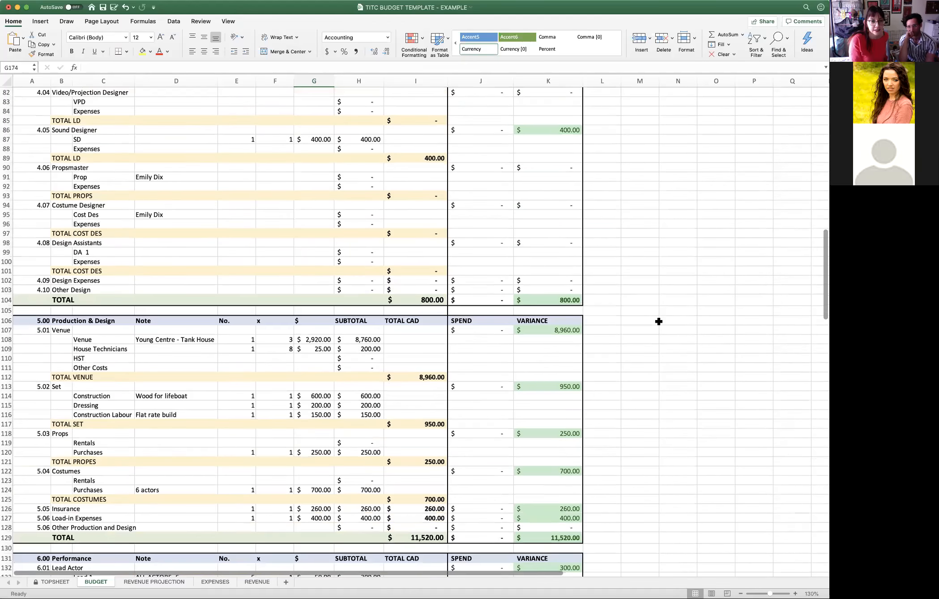
pyautogui.scroll(-19, 659, 321)
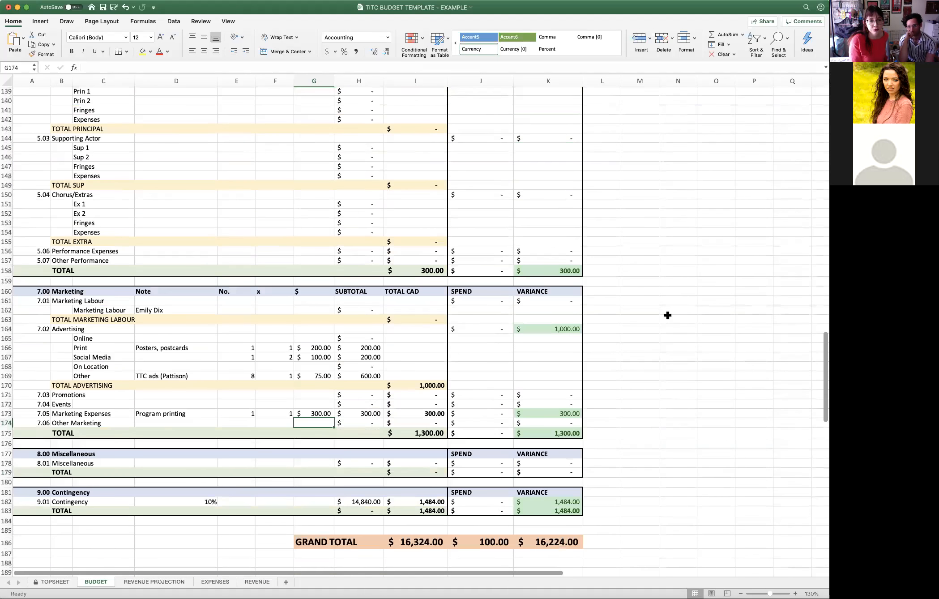
pyautogui.scroll(-6, 667, 316)
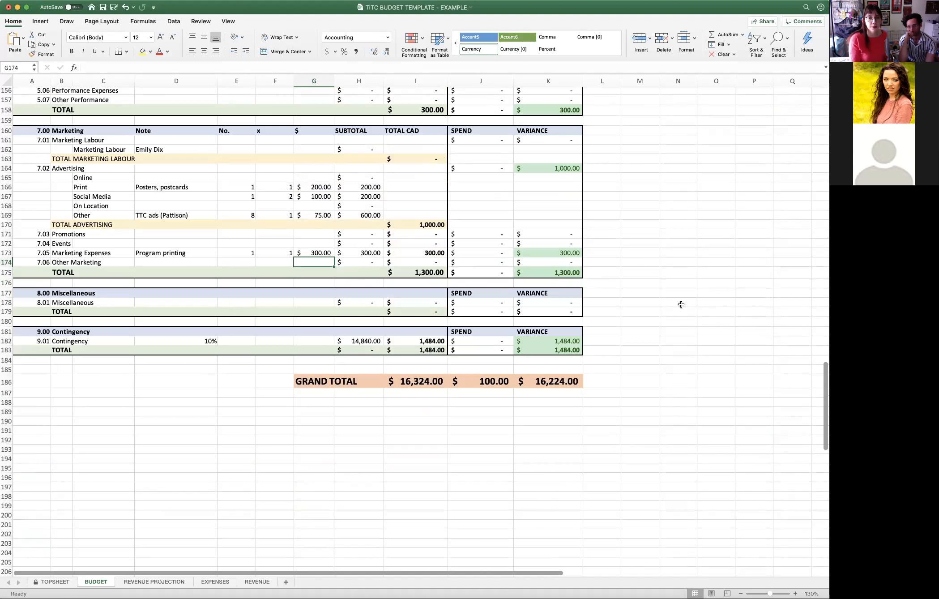
pyautogui.click(418, 379)
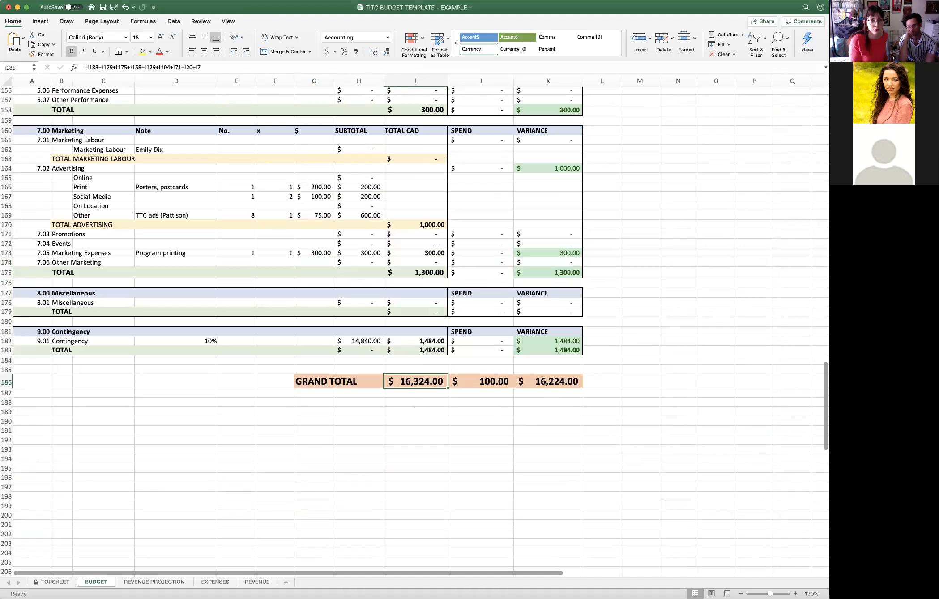
# - Check the total ticket revenue projection, and compare the total budget, projected revenue and projected PL on the topsheet
pyautogui.click(167, 582)
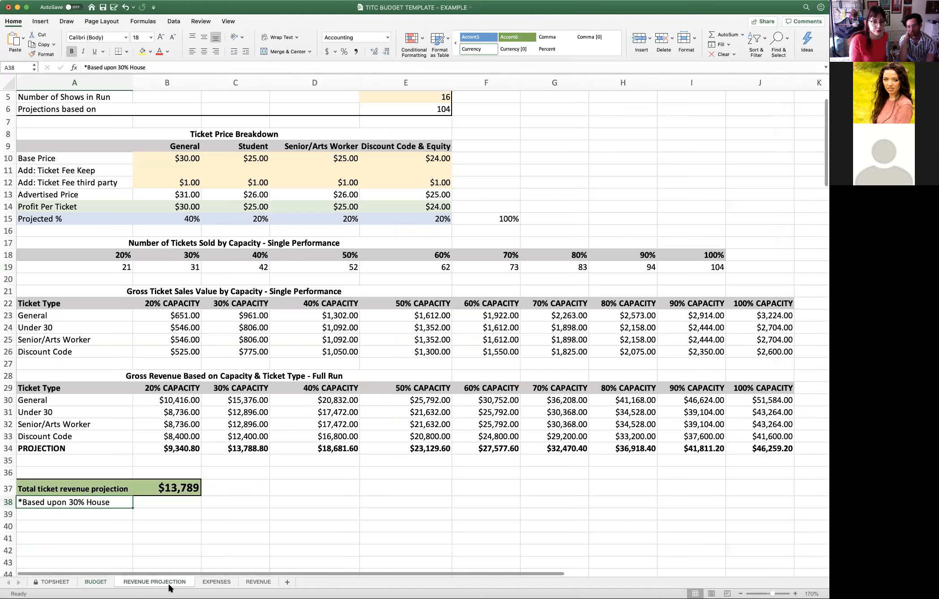
pyautogui.click(169, 487)
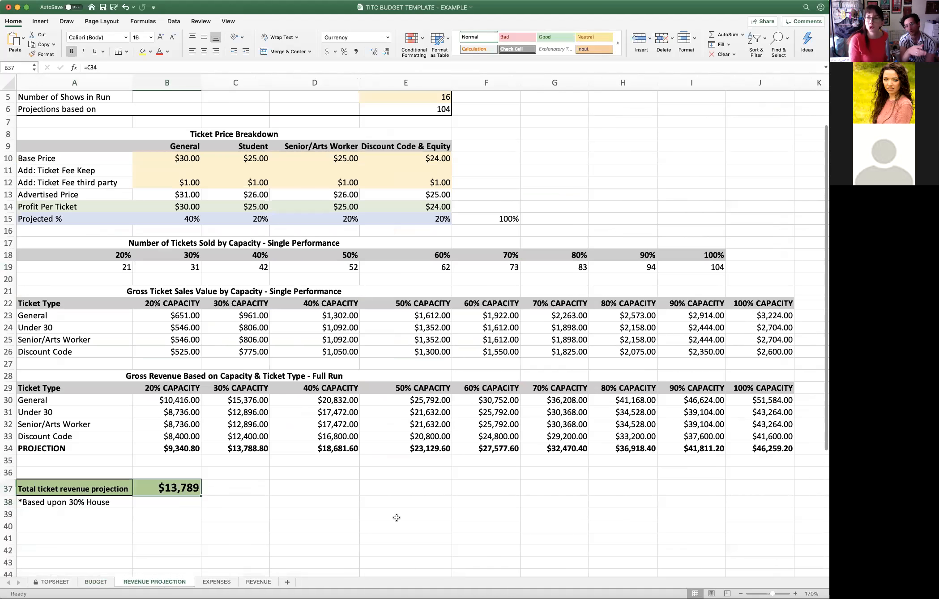
pyautogui.click(54, 582)
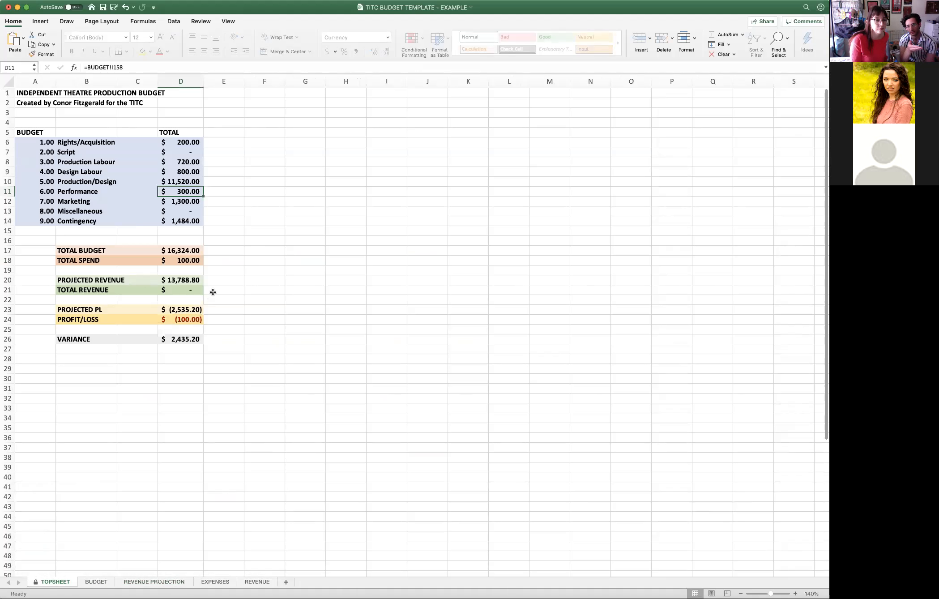
pyautogui.click(252, 290)
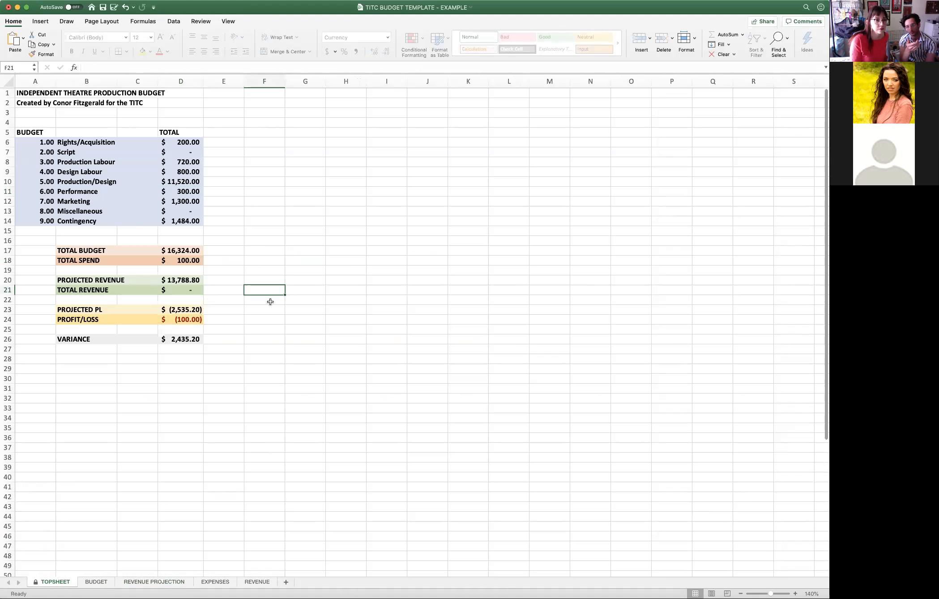
pyautogui.click(197, 252)
pyautogui.click(186, 280)
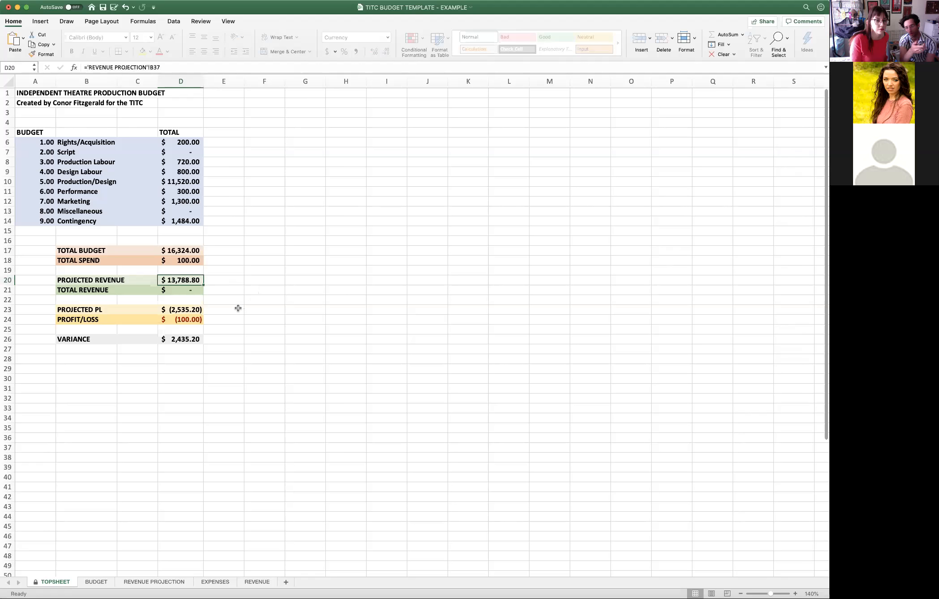
pyautogui.click(189, 309)
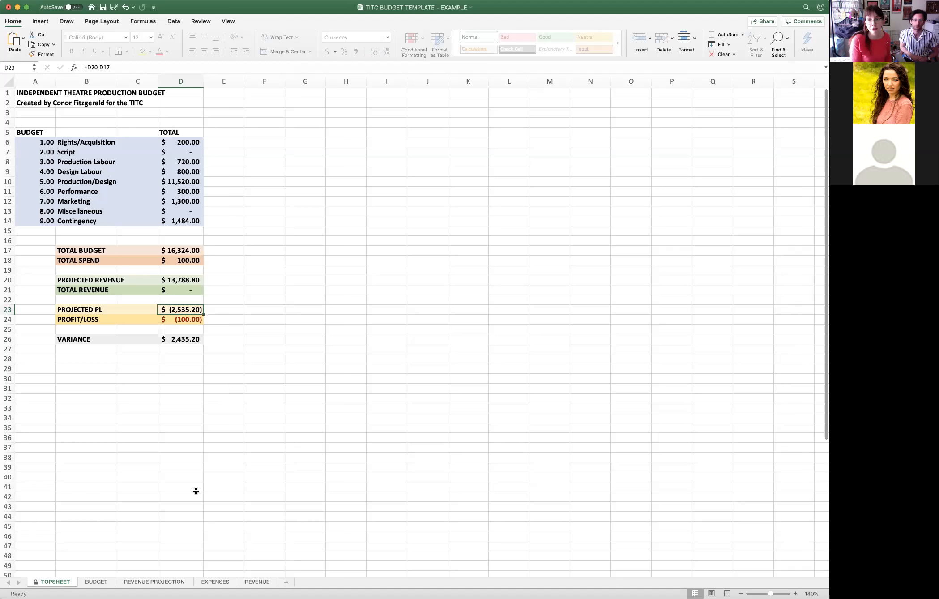
# - Set the $ amount of the 1.01 Rights line in the budget to 0
pyautogui.click(94, 582)
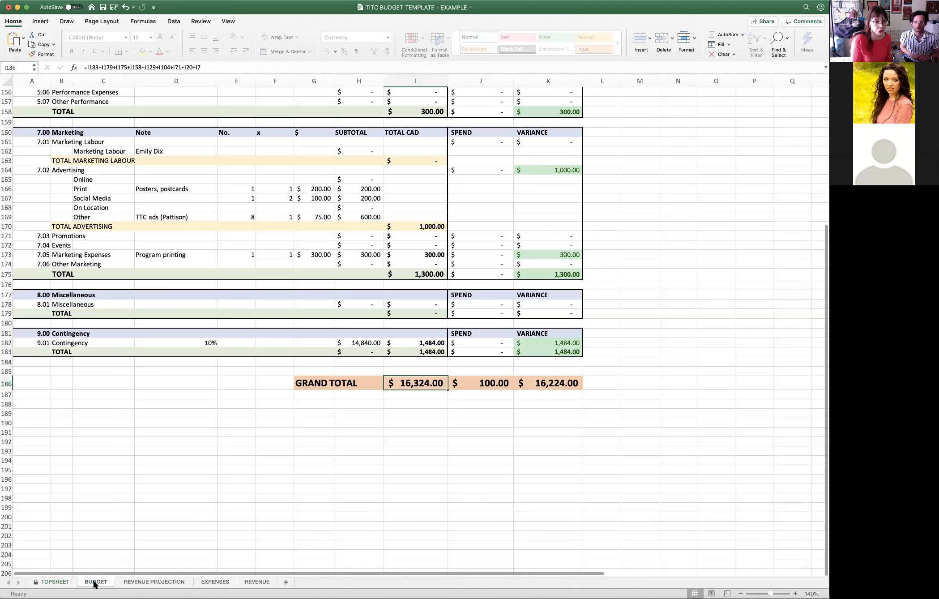
pyautogui.scroll(6, 366, 316)
pyautogui.scroll(15, 366, 316)
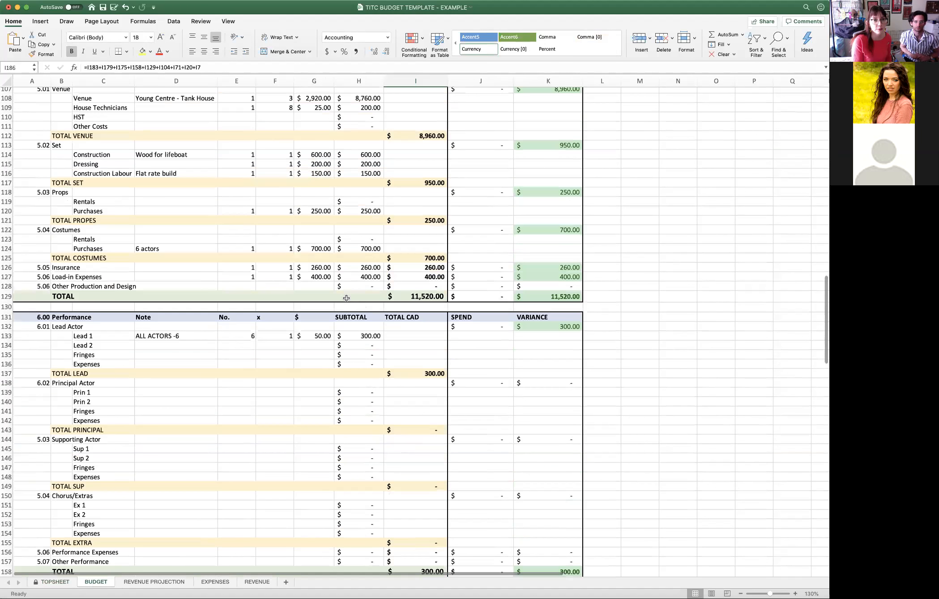
pyautogui.scroll(20, 368, 289)
pyautogui.scroll(7, 369, 289)
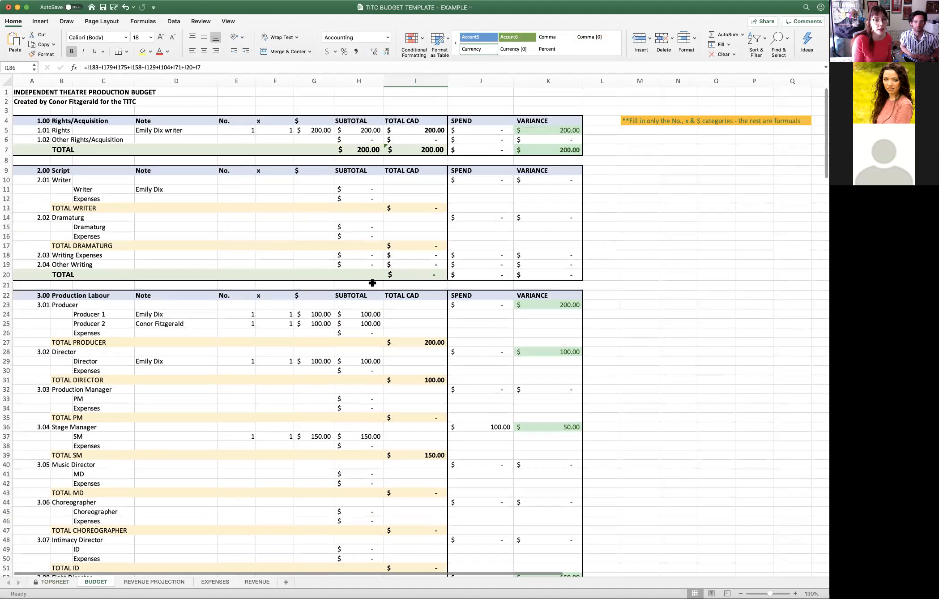
pyautogui.click(314, 131)
pyautogui.press('BackSpace')
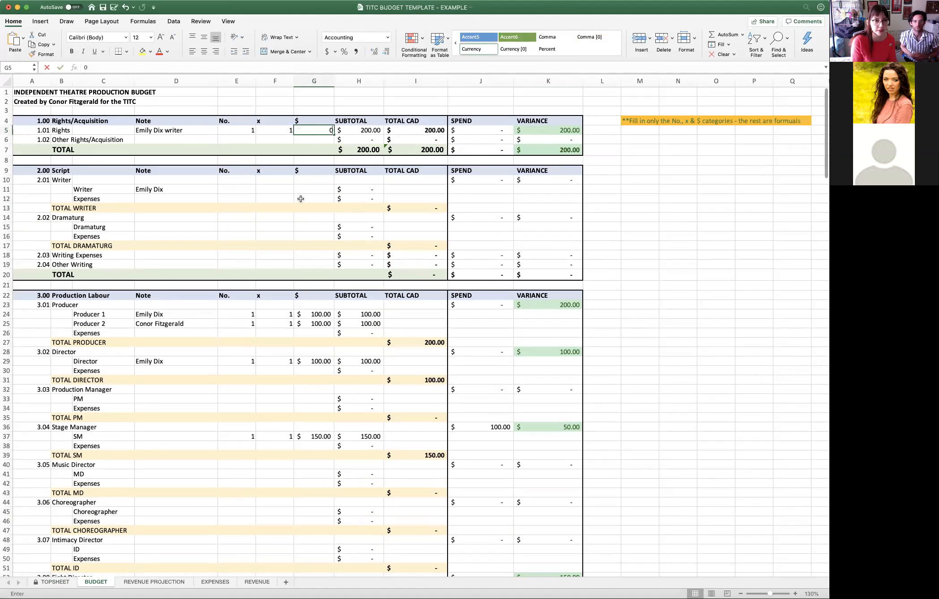
pyautogui.press('Return')
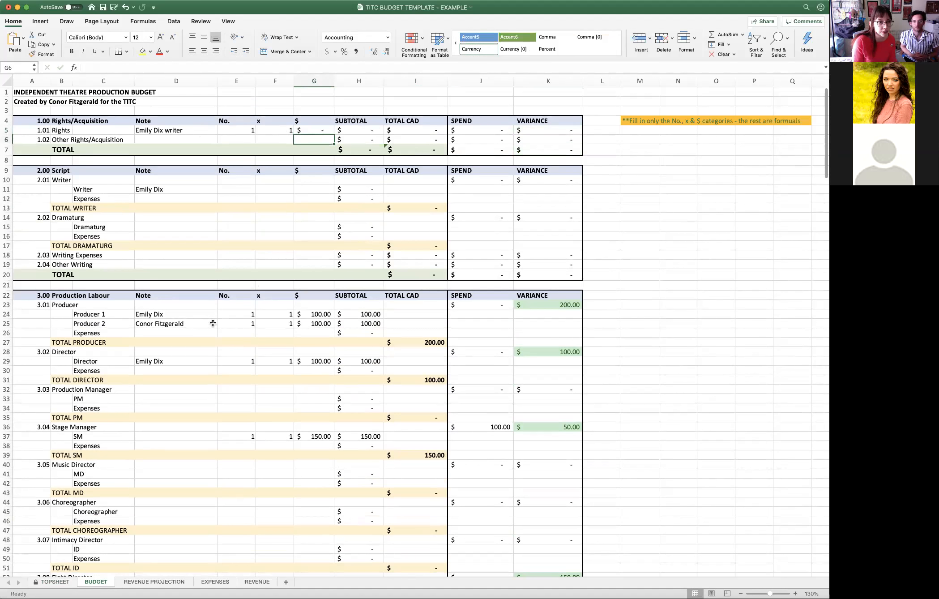
# - Set the $ amounts for Producer 1, Producer 2 and the Director under Production Labour to 0
pyautogui.click(308, 314)
pyautogui.write('0')
pyautogui.click(311, 323)
pyautogui.write('0')
pyautogui.click(311, 332)
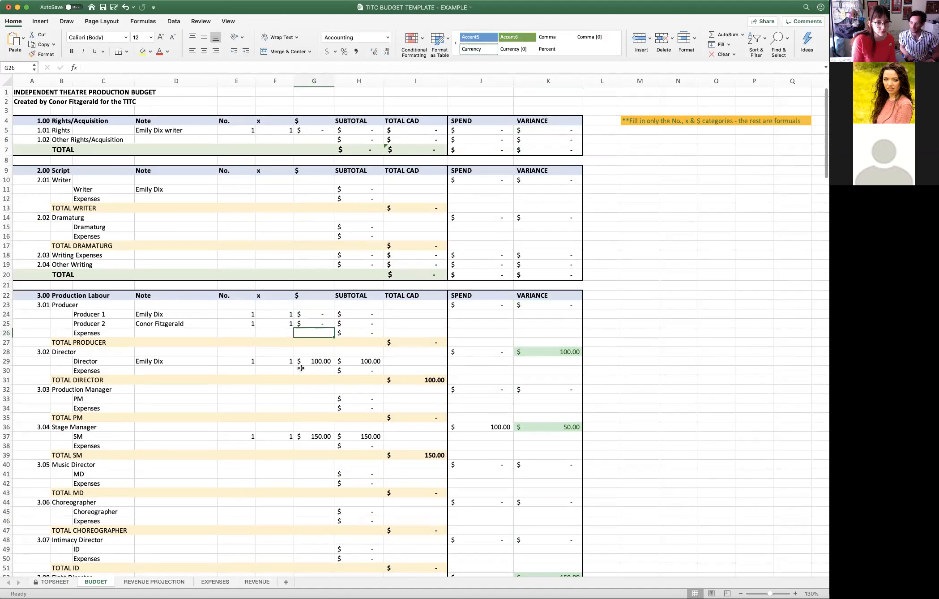
pyautogui.click(314, 361)
pyautogui.write('0')
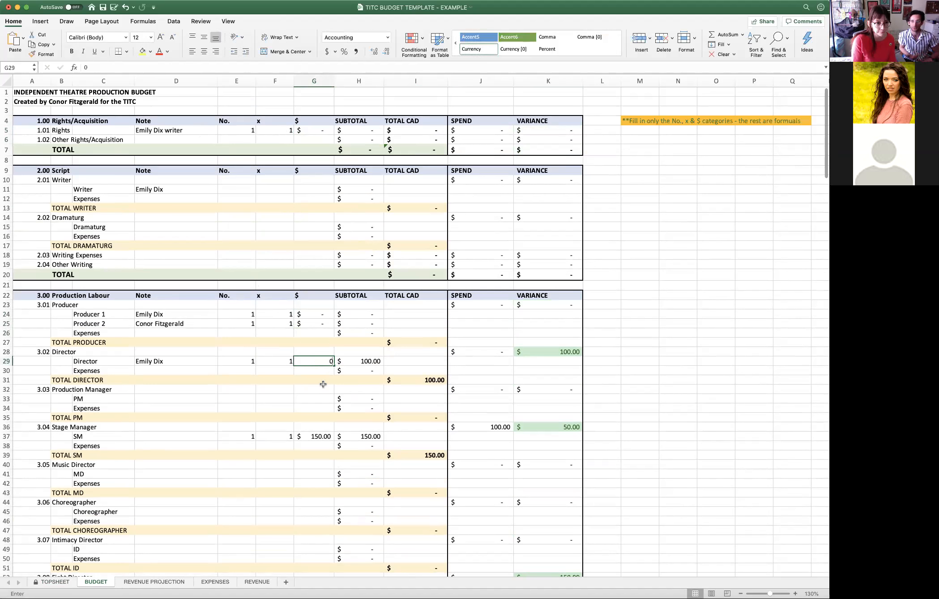
pyautogui.press('Return')
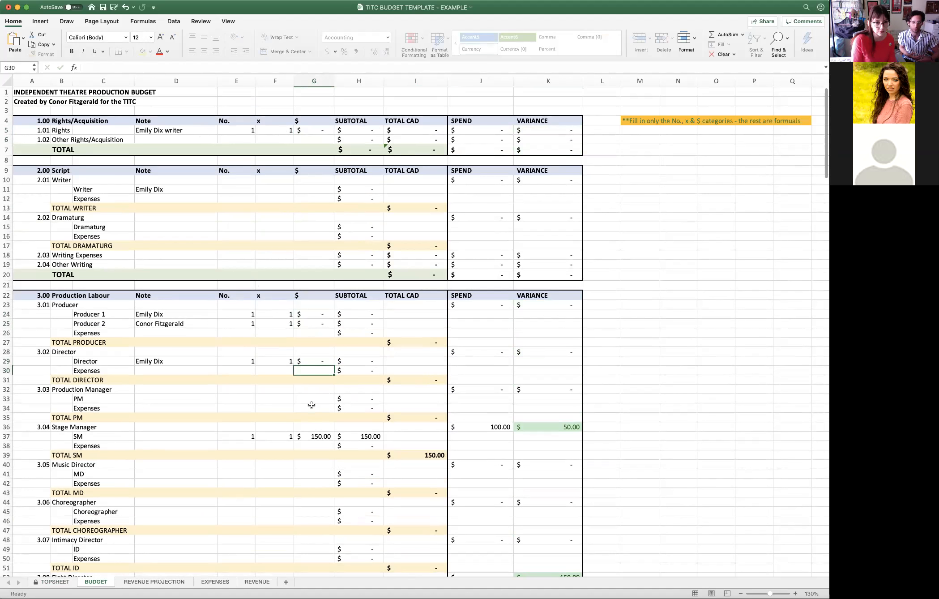
# - Set the $ amount of the Purchases line under 5.03 Props to 150
pyautogui.scroll(-5, 313, 405)
pyautogui.scroll(-2, 311, 453)
pyautogui.scroll(-5, 312, 454)
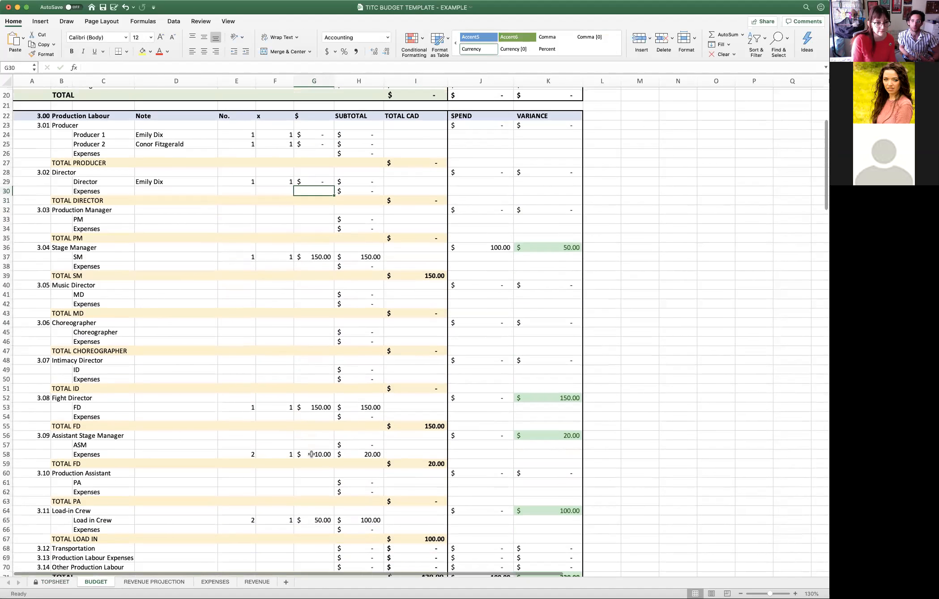
pyautogui.scroll(-4, 311, 454)
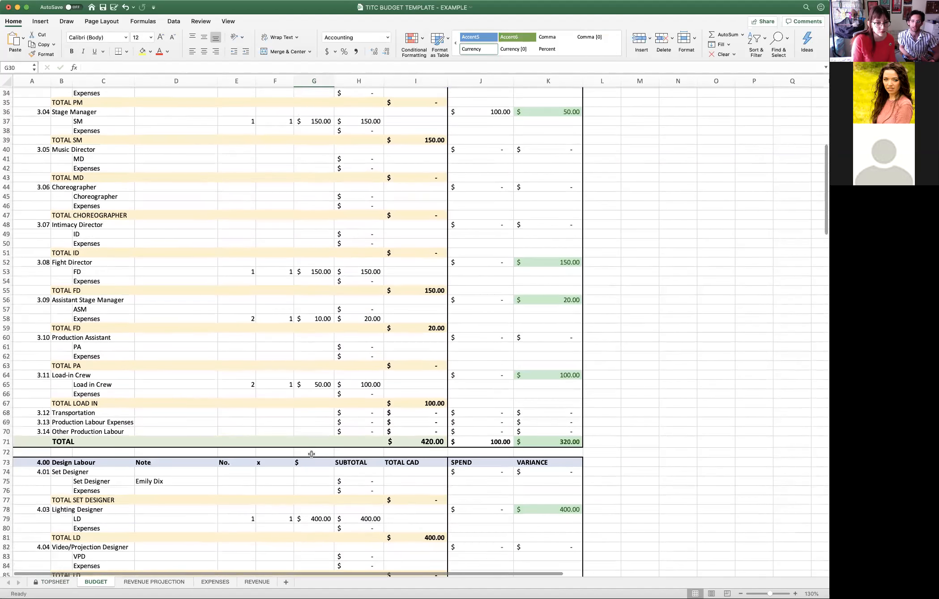
pyautogui.scroll(-3, 311, 454)
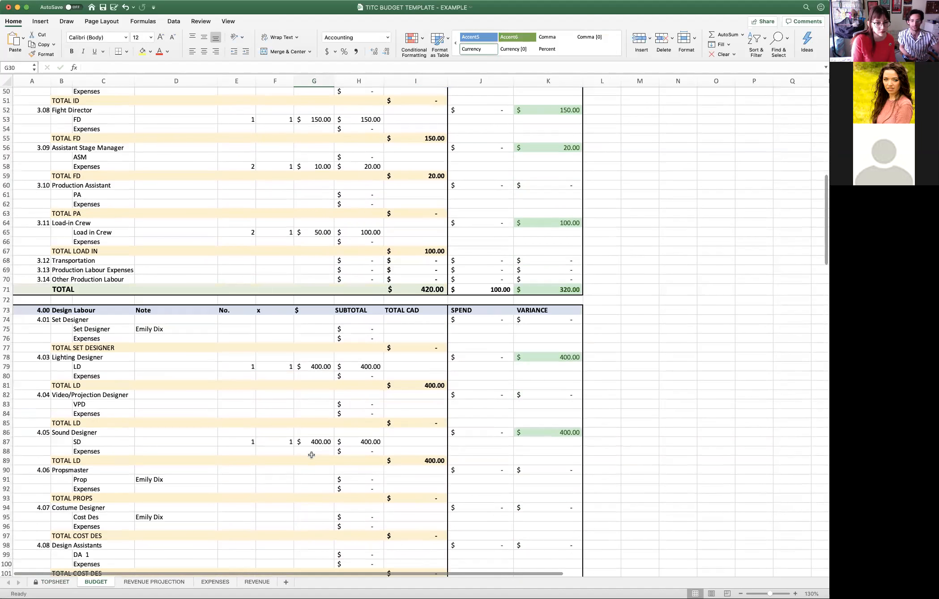
pyautogui.scroll(-5, 311, 454)
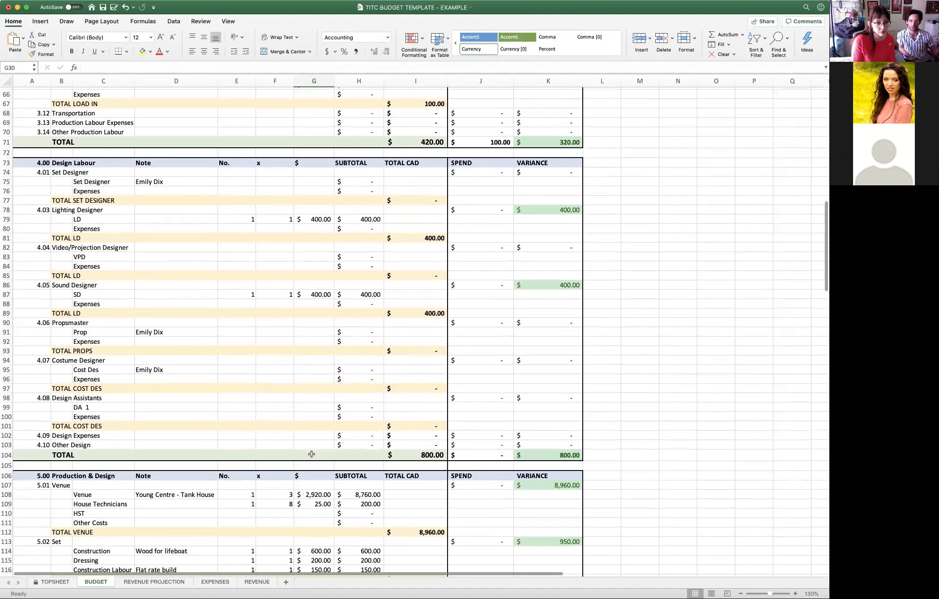
pyautogui.scroll(-3, 310, 453)
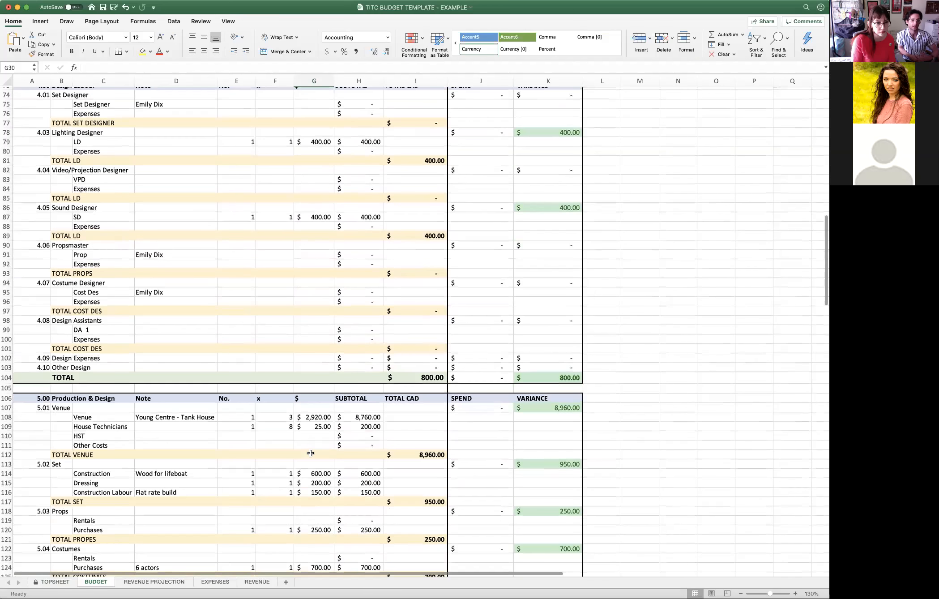
pyautogui.scroll(-2, 309, 454)
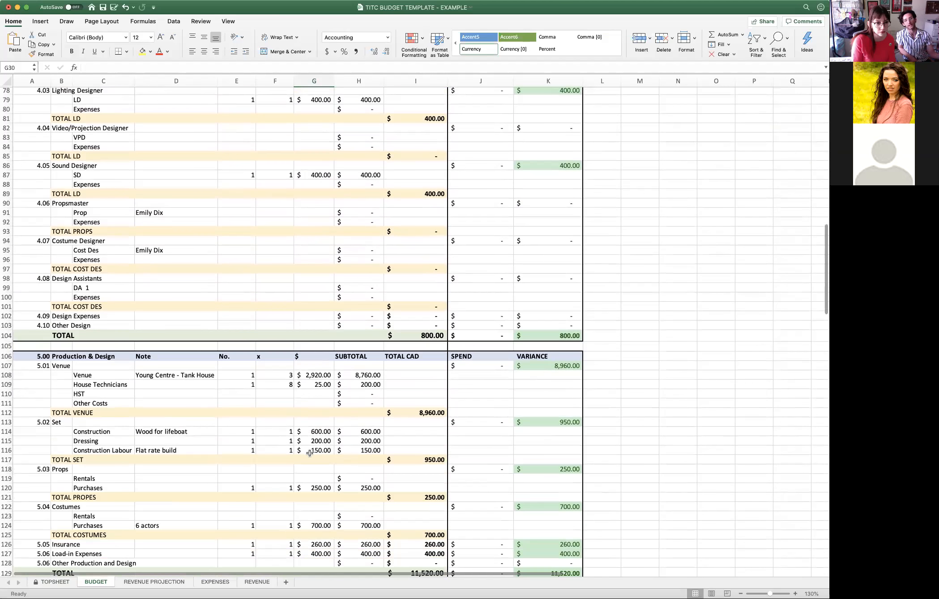
pyautogui.scroll(-1, 310, 454)
pyautogui.scroll(-2, 310, 454)
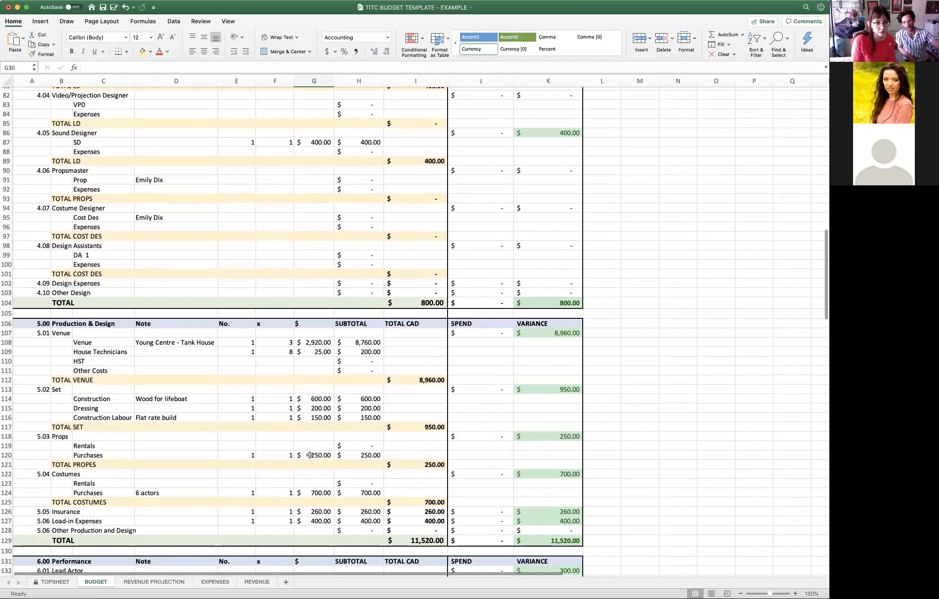
pyautogui.scroll(-1, 310, 454)
pyautogui.click(313, 441)
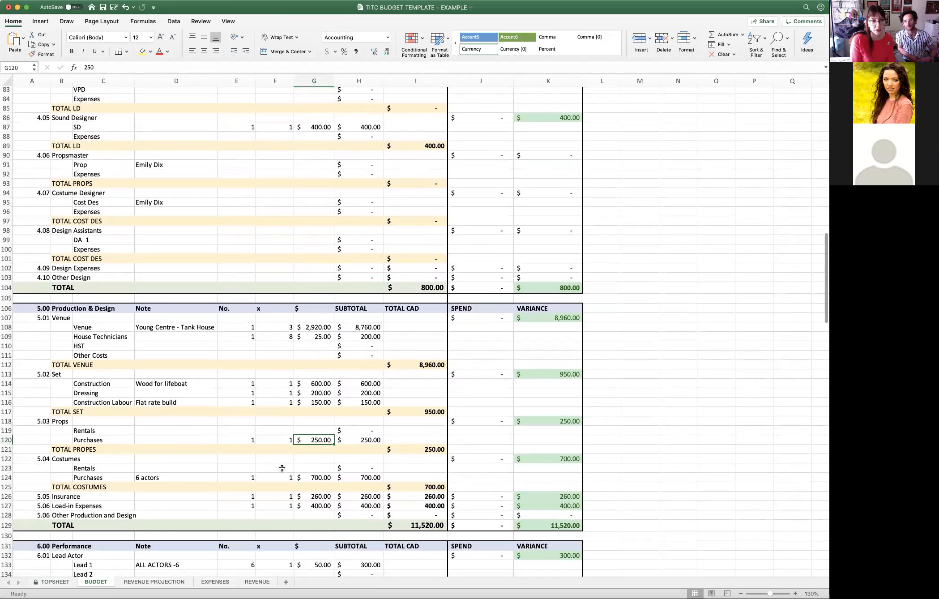
pyautogui.write('150')
pyautogui.press('Return')
# - Review the remaining Production & Design, Performance, Marketing and Contingency lines down to the budget's grand total
pyautogui.scroll(-3, 313, 452)
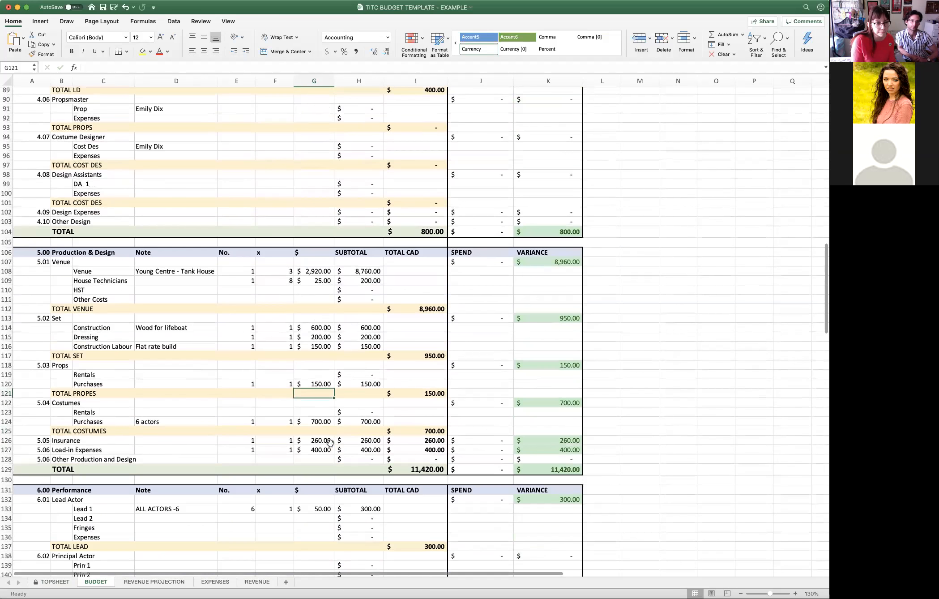
pyautogui.scroll(-2, 330, 442)
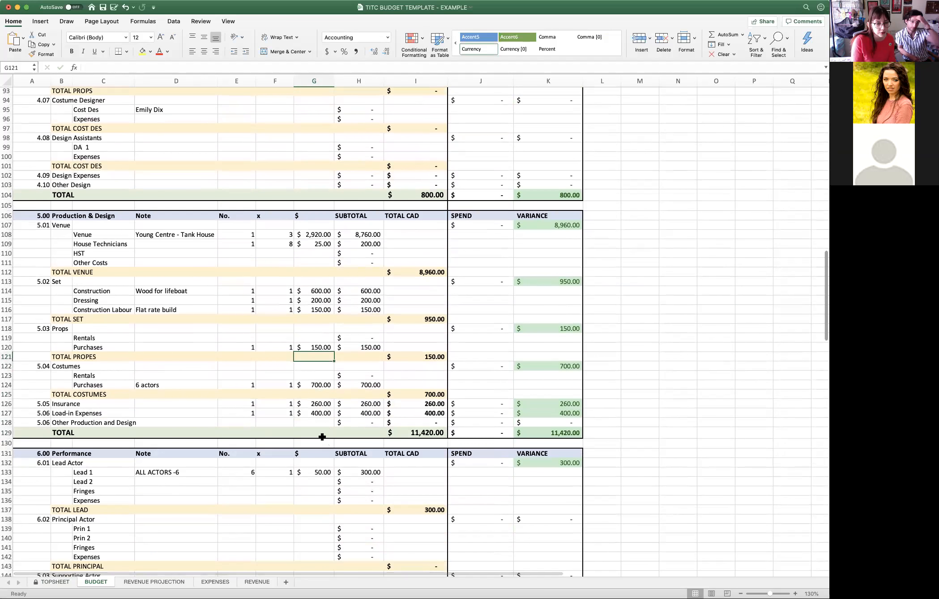
pyautogui.scroll(-3, 323, 436)
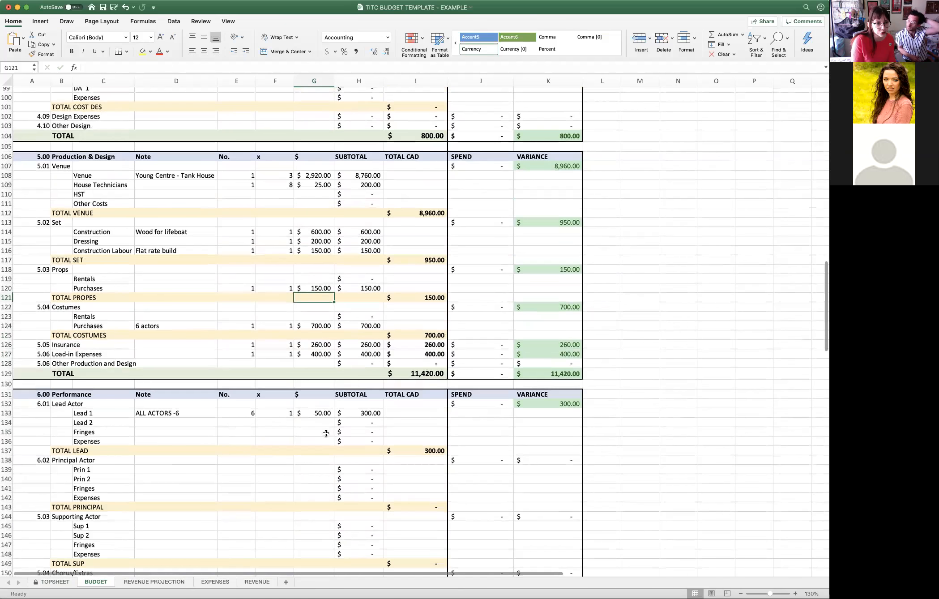
pyautogui.scroll(-2, 325, 432)
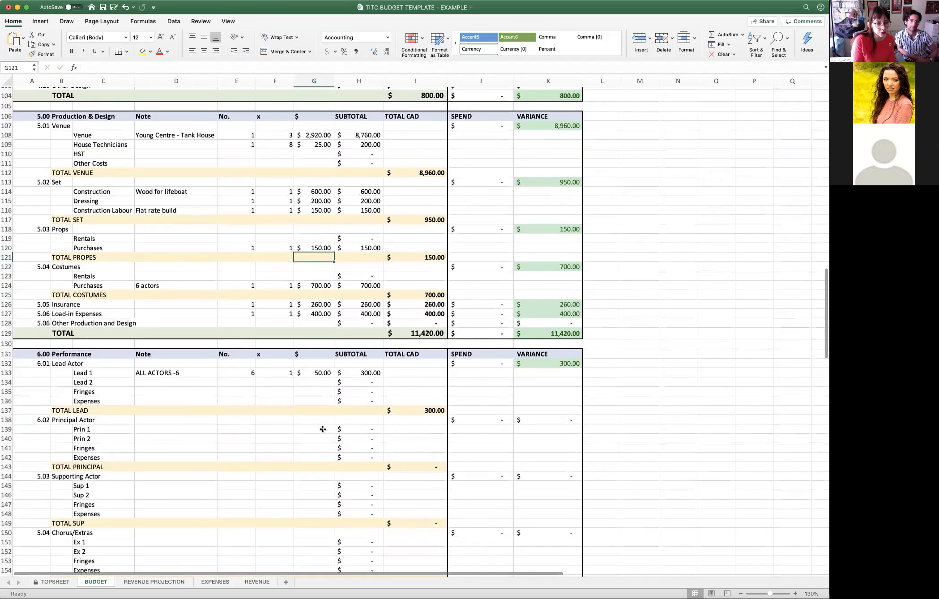
pyautogui.scroll(-10, 324, 429)
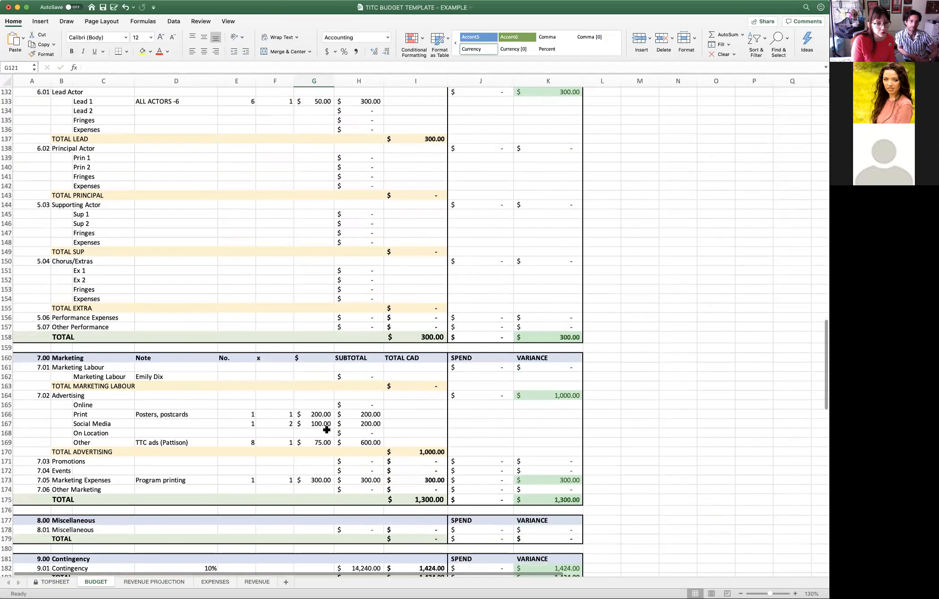
pyautogui.scroll(-3, 327, 430)
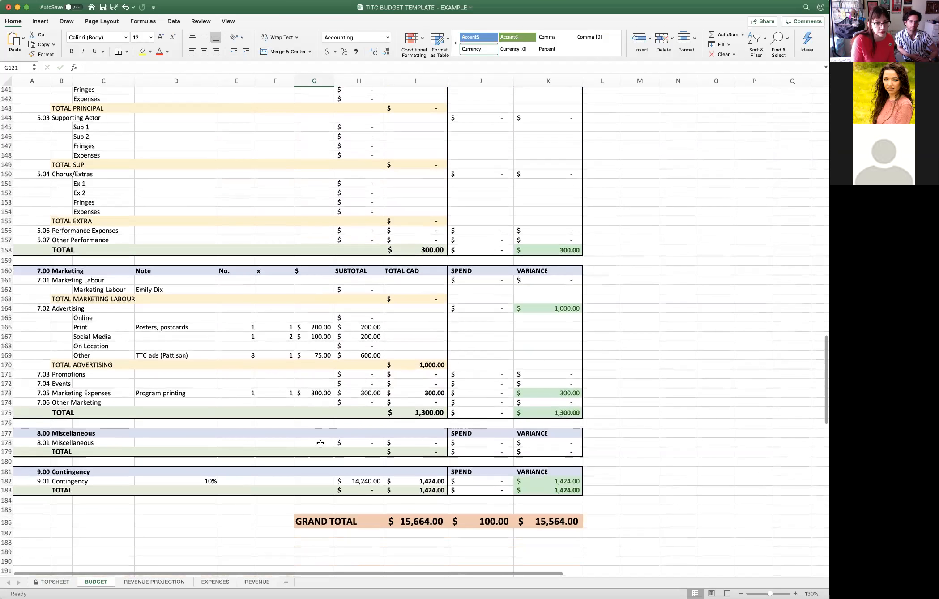
# - Set the Ticket Fee Keep on the revenue projection to 2 for General and 1 for Student, Senior/Arts Worker and Discount Code & Equity
pyautogui.click(158, 583)
pyautogui.scroll(2, 278, 487)
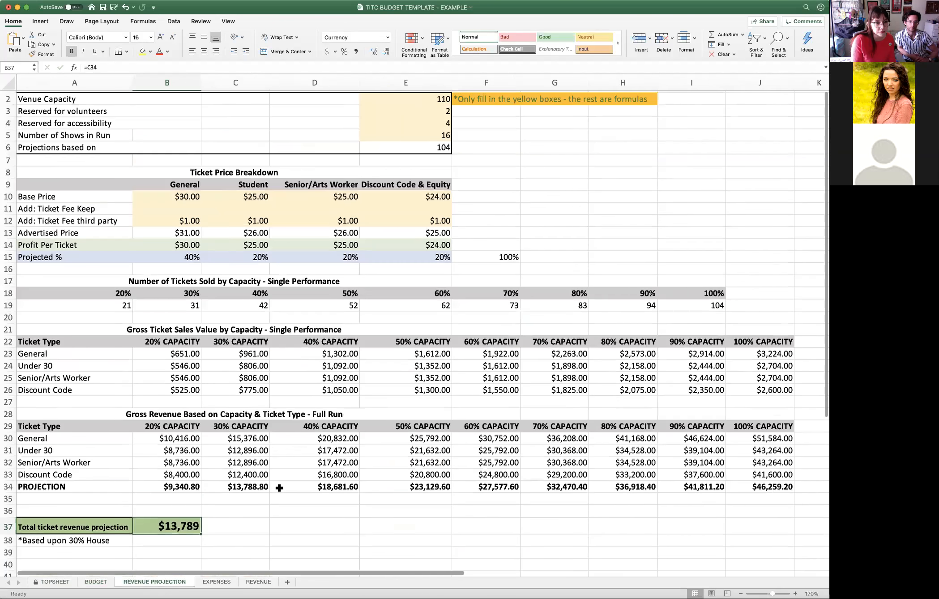
pyautogui.scroll(1, 279, 487)
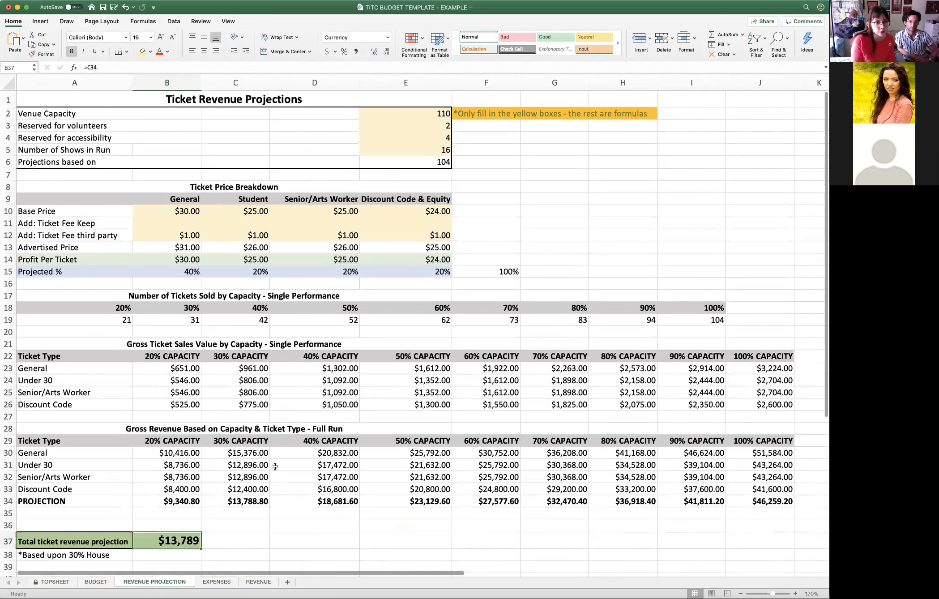
pyautogui.click(189, 223)
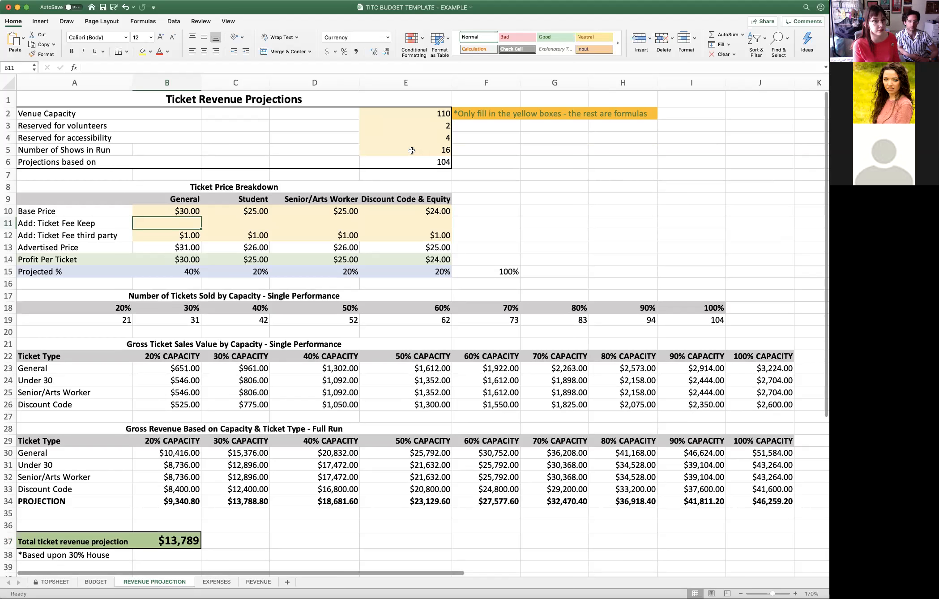
pyautogui.write('2')
pyautogui.click(259, 222)
pyautogui.write('1')
pyautogui.click(336, 220)
pyautogui.write('1')
pyautogui.click(427, 220)
pyautogui.write('1')
pyautogui.press('Return')
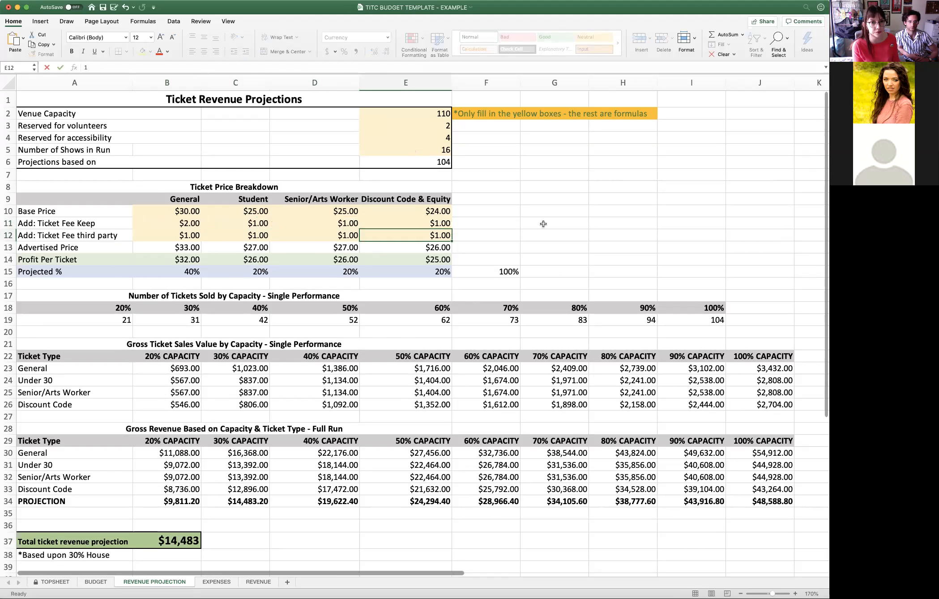
# - Check the total ticket revenue projection, and examine the projected PL and contingency on the topsheet
pyautogui.scroll(-3, 492, 269)
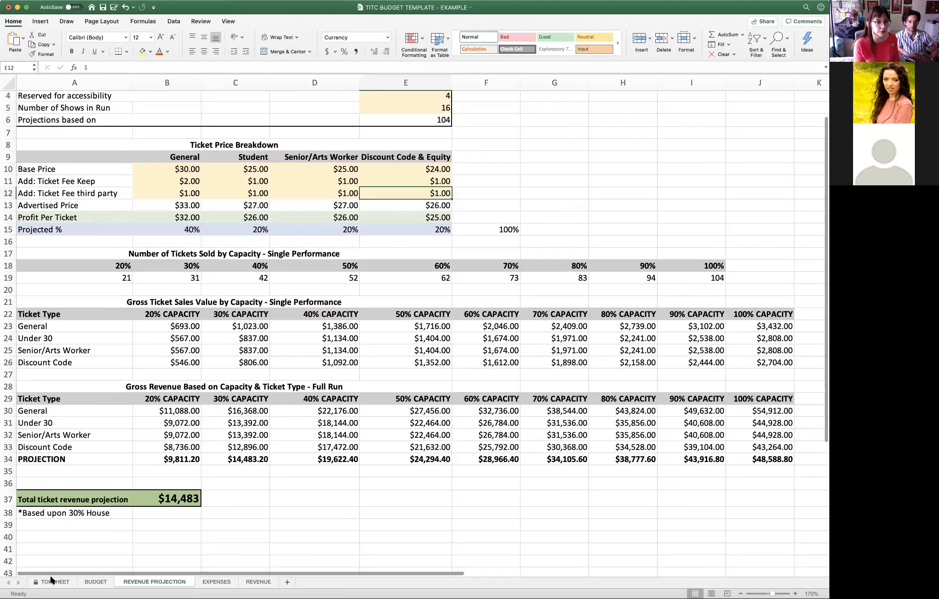
pyautogui.click(173, 505)
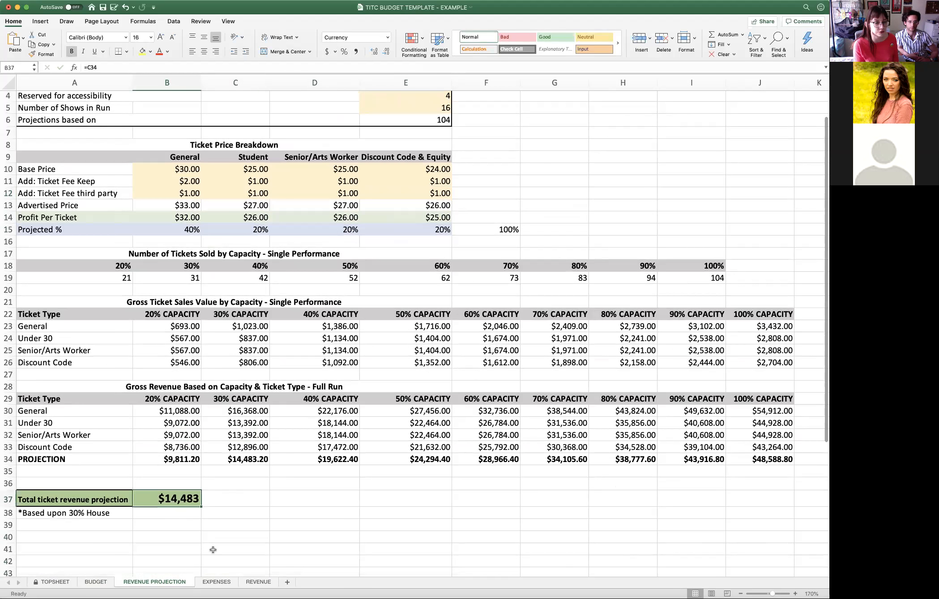
pyautogui.click(51, 584)
pyautogui.click(278, 281)
pyautogui.click(188, 310)
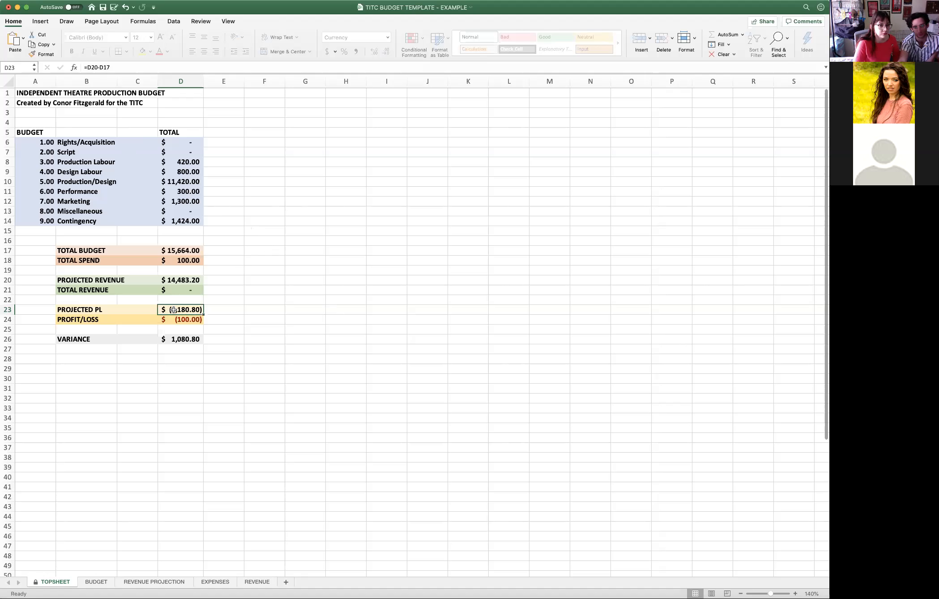
pyautogui.click(180, 221)
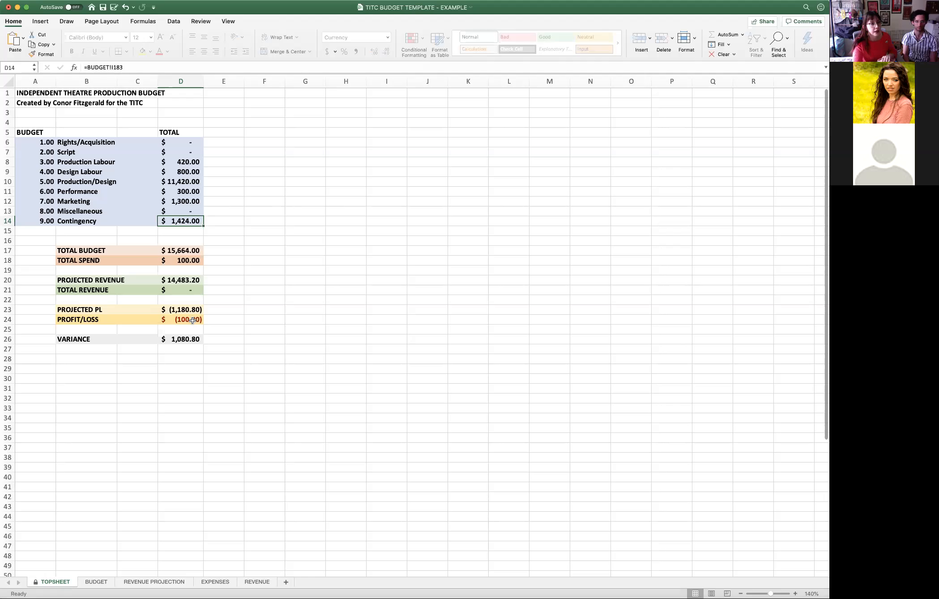
# - Review the budget's grand total and the ticket revenue projections, and return to the topsheet
pyautogui.click(96, 582)
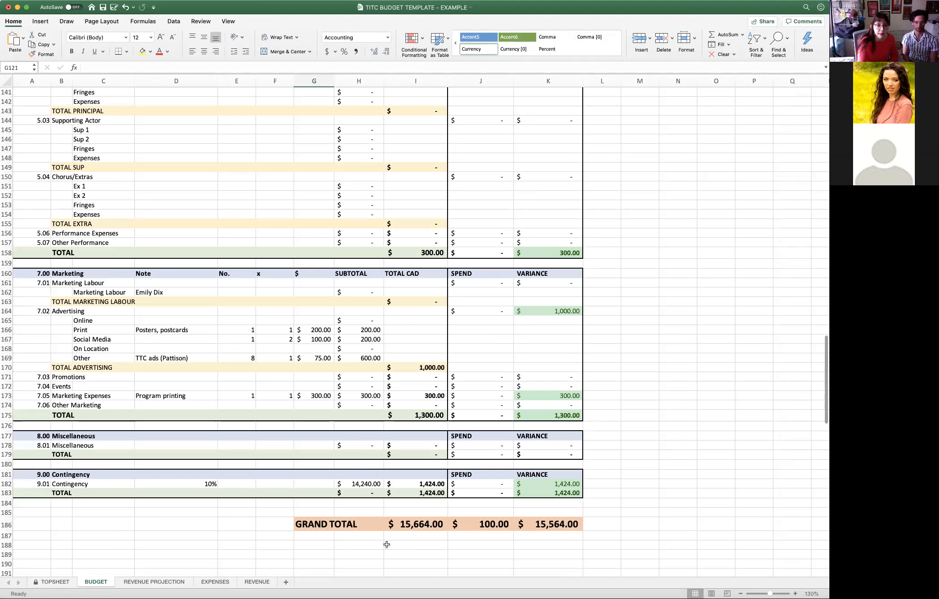
pyautogui.click(171, 582)
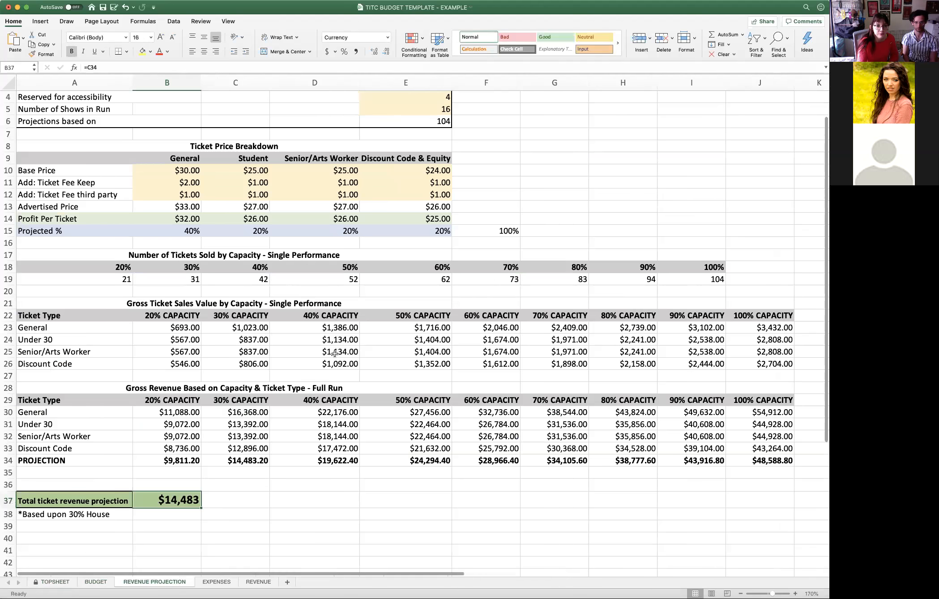
pyautogui.scroll(2, 364, 348)
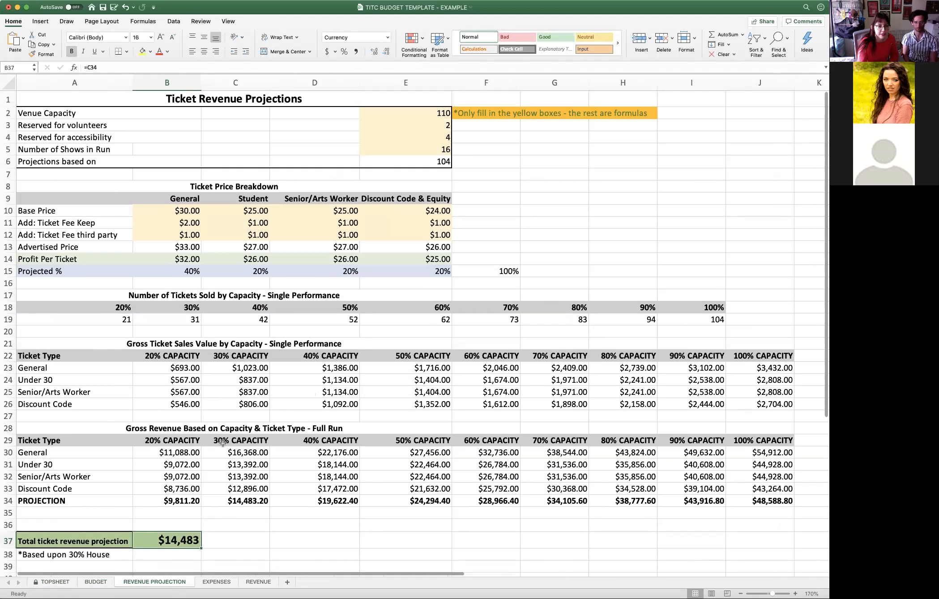
pyautogui.click(61, 582)
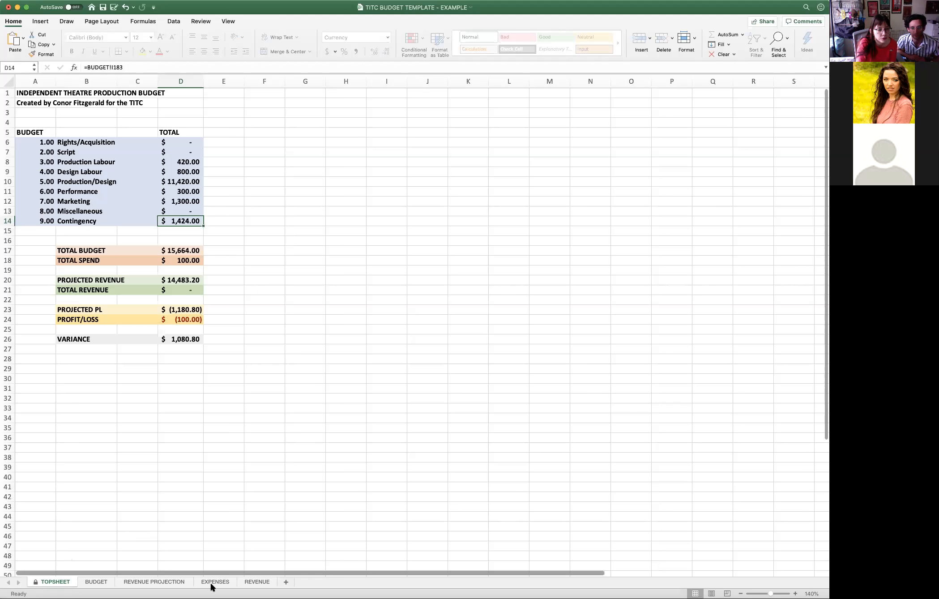
# - Set the Number of Shows in Run on the revenue projection to 8
pyautogui.click(150, 583)
pyautogui.click(437, 151)
pyautogui.write('8')
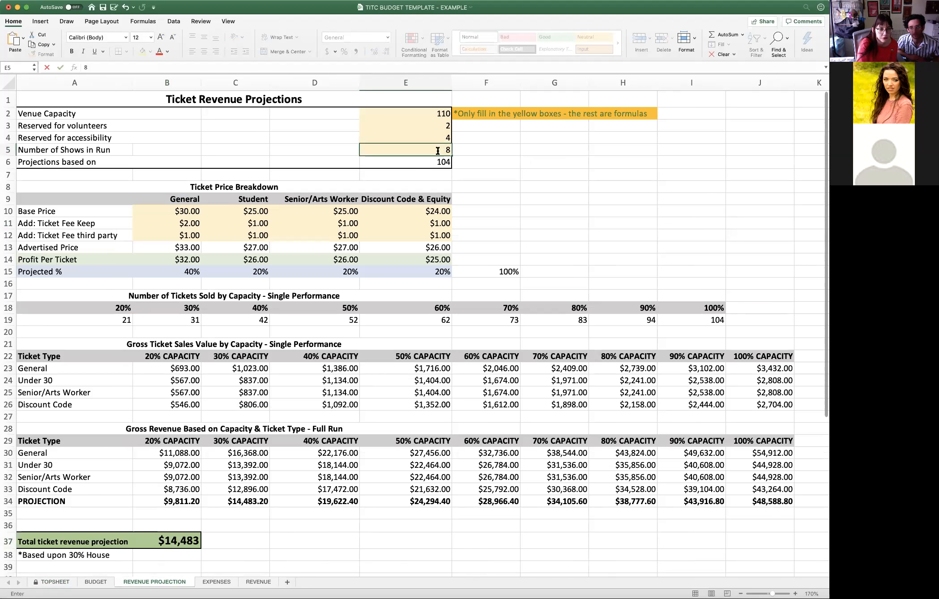
pyautogui.press('Return')
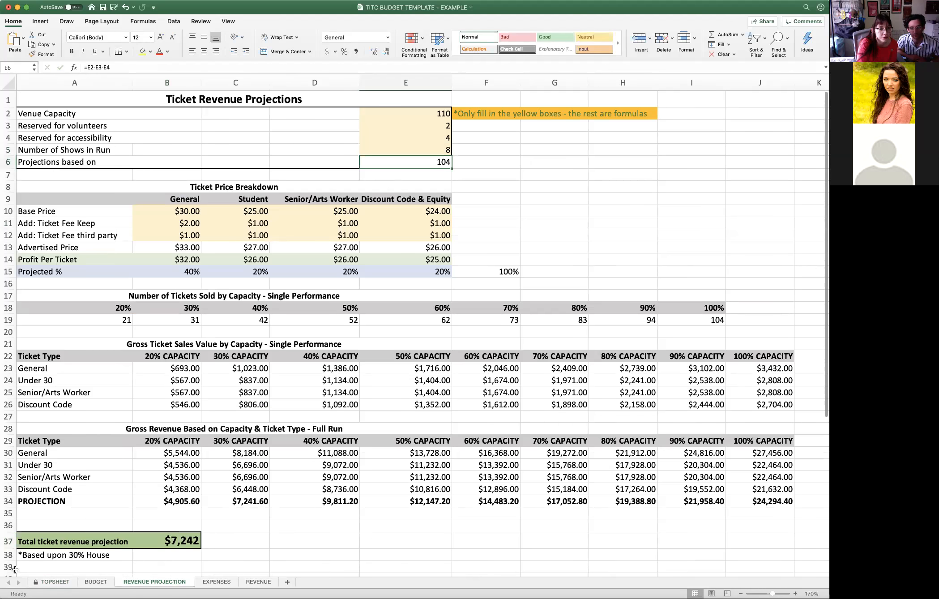
# - Check the projected revenue and projected PL on the topsheet, and try to widen its TOTAL column
pyautogui.click(55, 582)
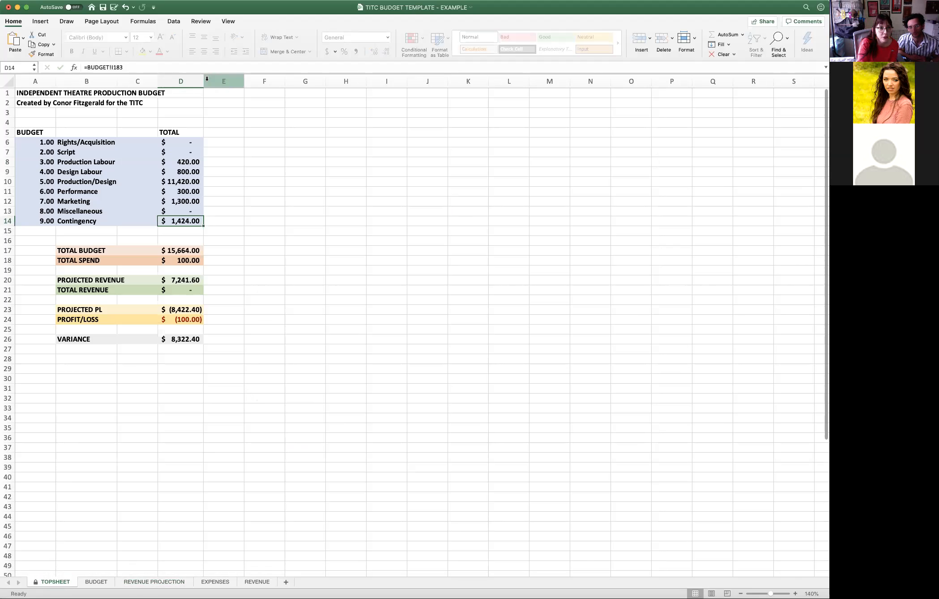
pyautogui.click(202, 81)
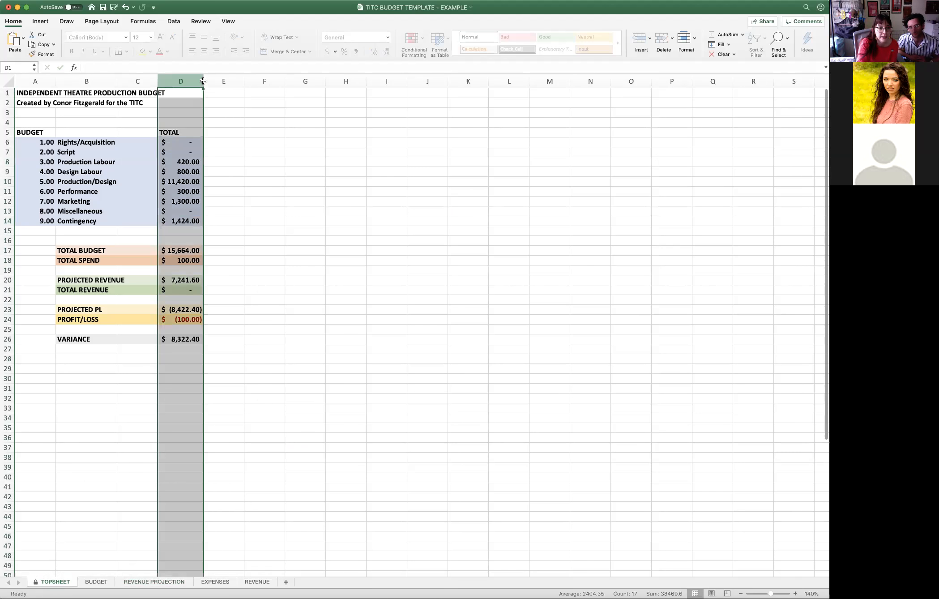
pyautogui.moveTo(203, 80); pyautogui.dragTo(226, 81)
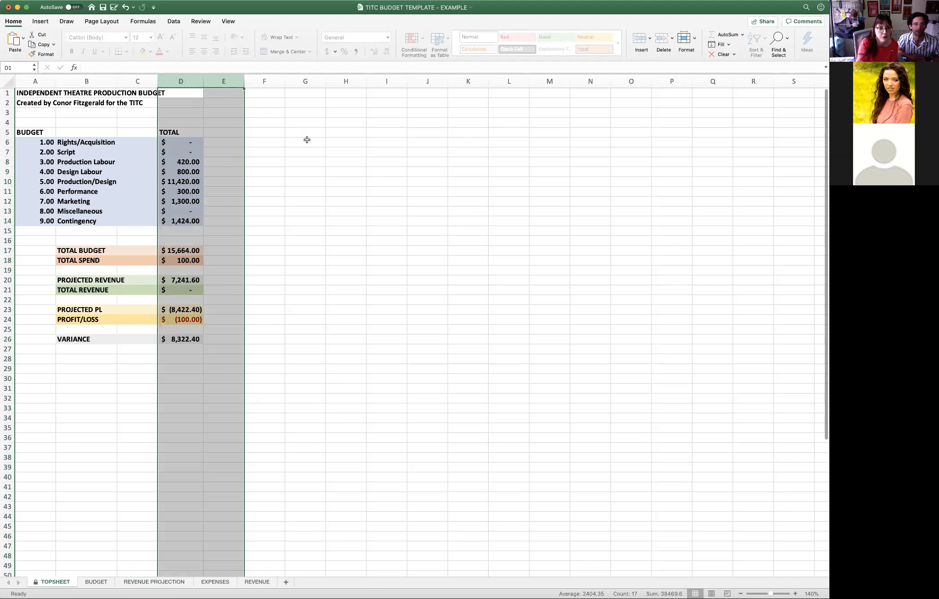
pyautogui.click(307, 140)
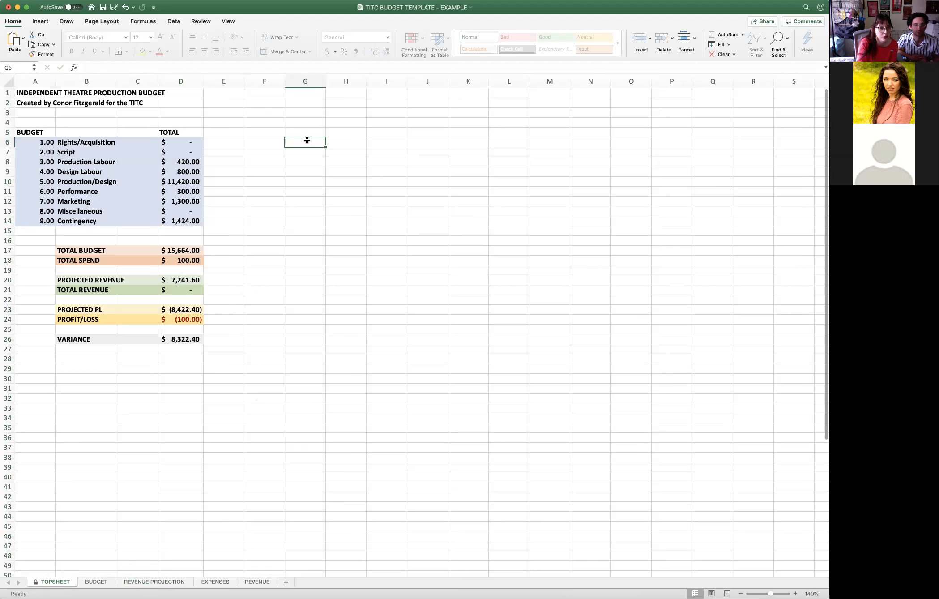
pyautogui.moveTo(204, 80); pyautogui.dragTo(232, 81)
pyautogui.click(288, 153)
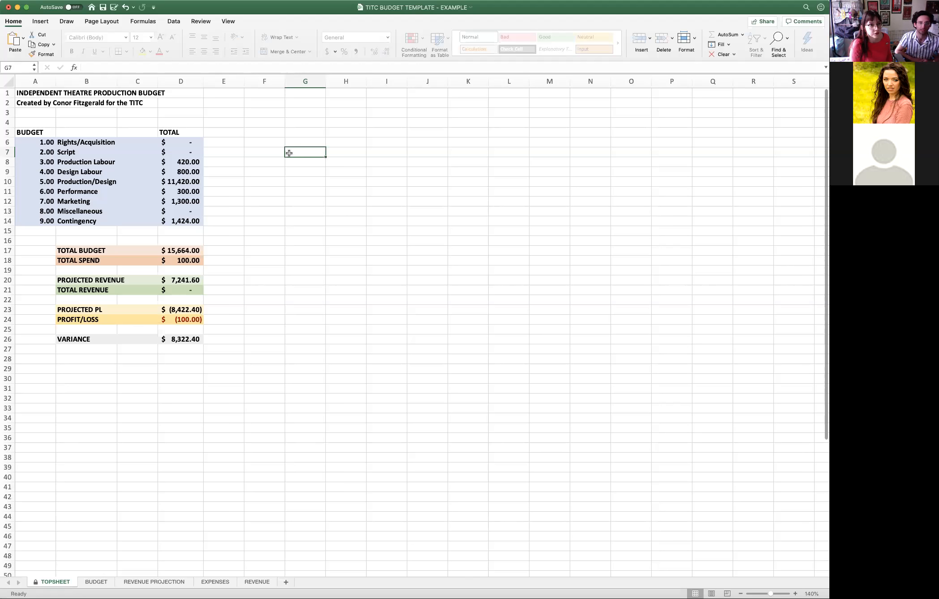
pyautogui.click(196, 188)
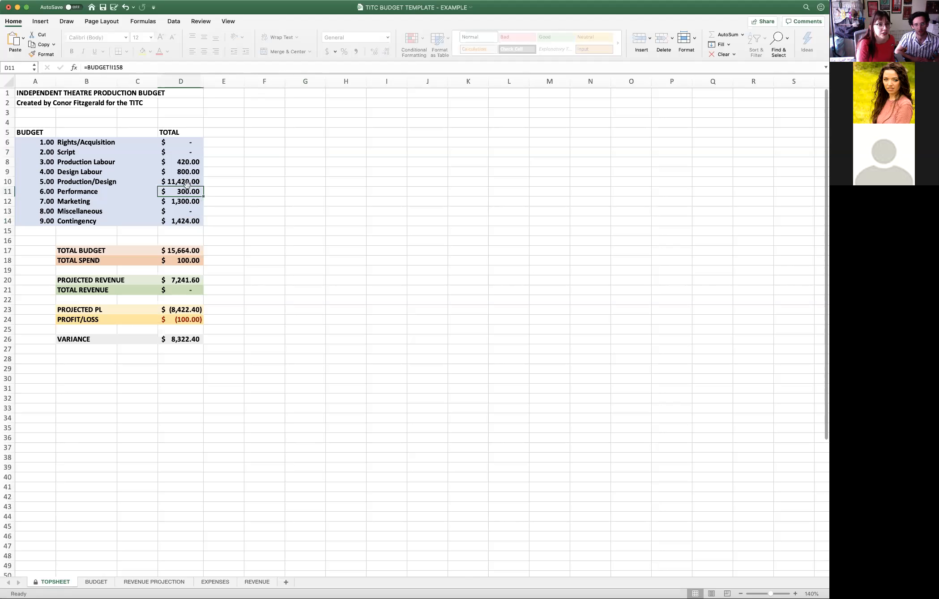
pyautogui.click(251, 142)
pyautogui.click(213, 122)
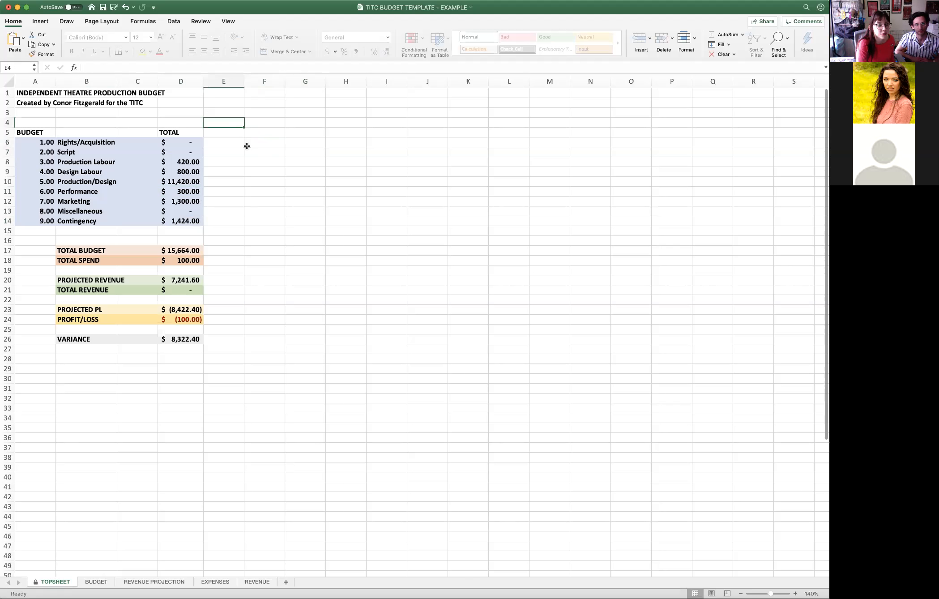
pyautogui.rightClick(248, 148)
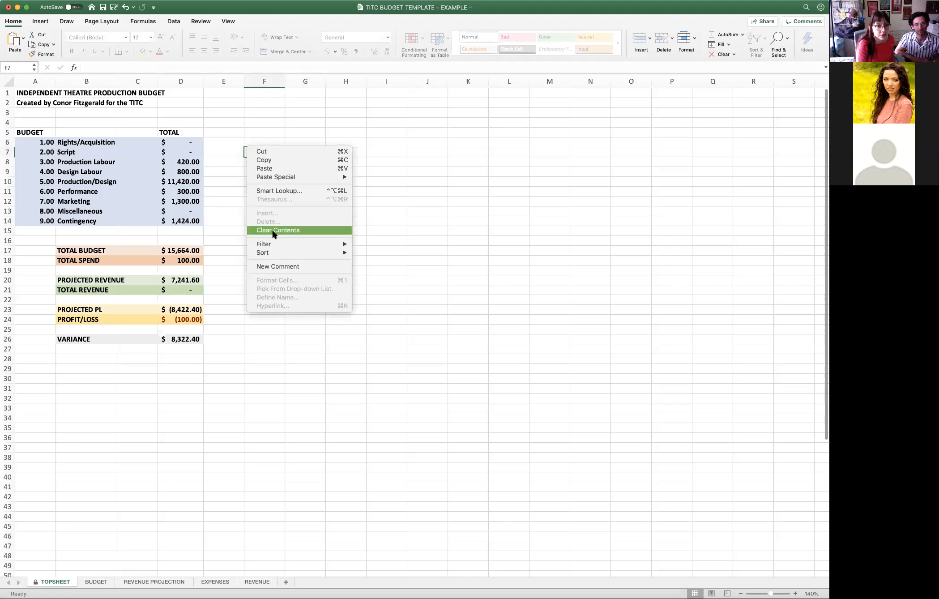
pyautogui.moveTo(310, 252)
pyautogui.click(421, 217)
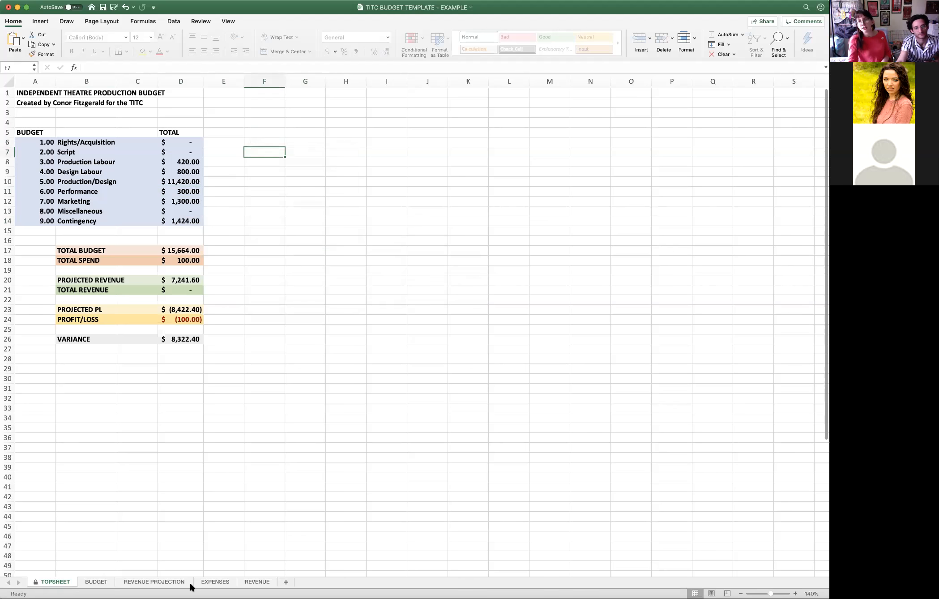
# - Unprotect the topsheet and slightly widen its TOTAL column
pyautogui.rightClick(49, 585)
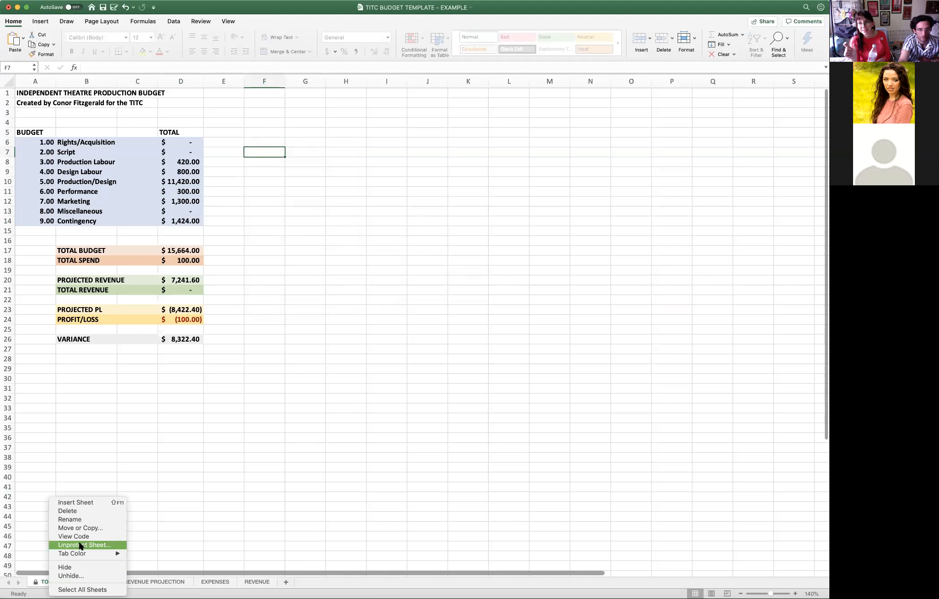
pyautogui.click(198, 463)
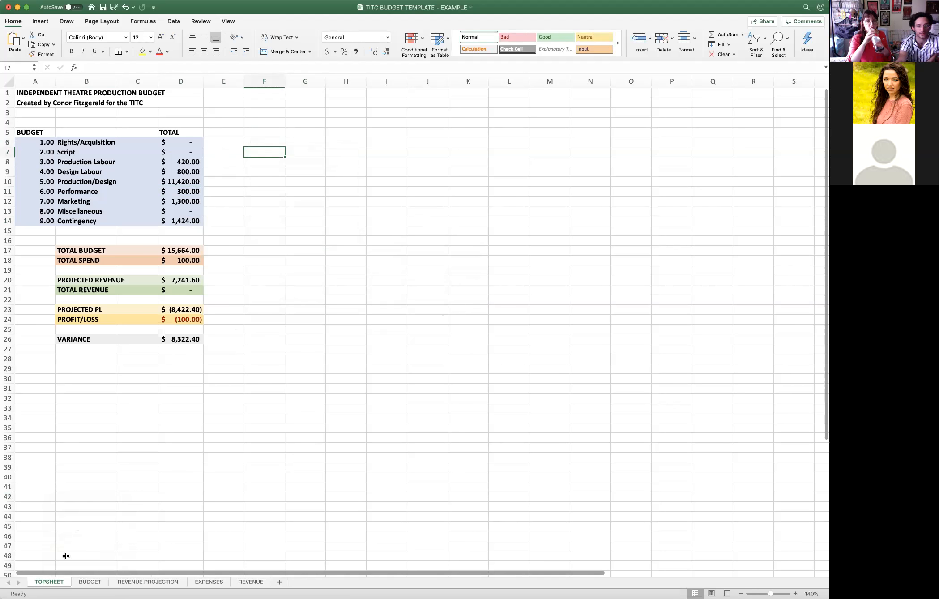
pyautogui.rightClick(48, 583)
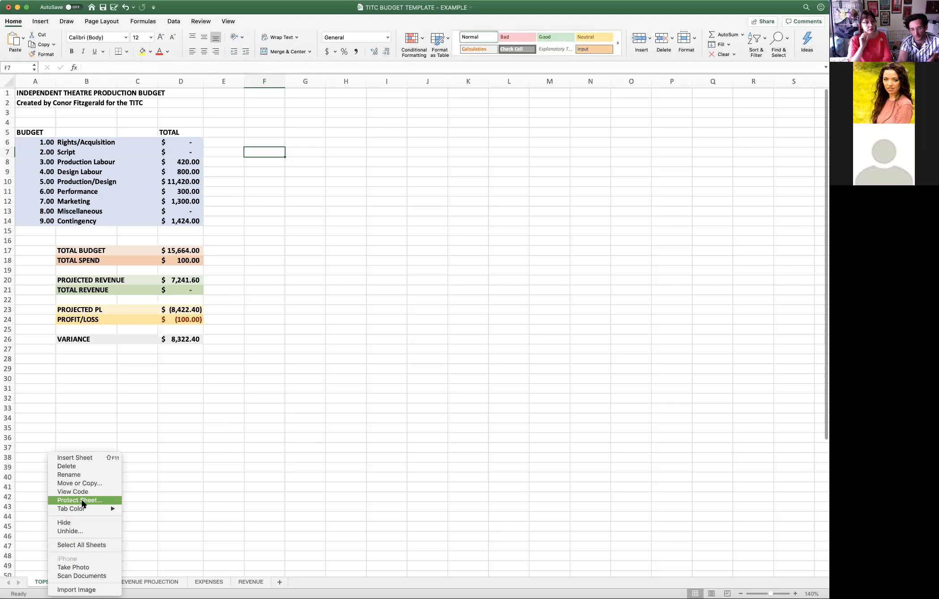
pyautogui.click(197, 469)
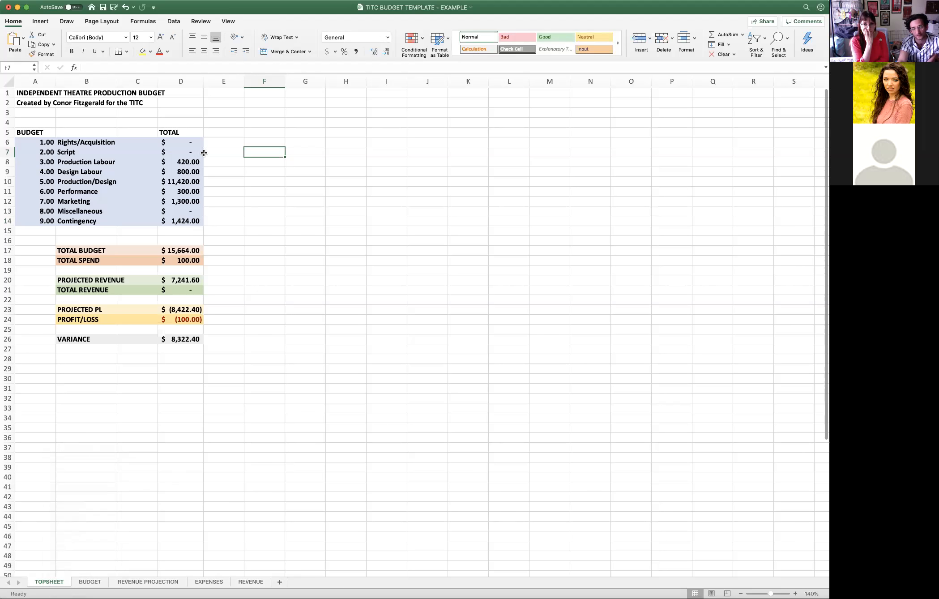
pyautogui.moveTo(204, 79); pyautogui.dragTo(214, 80)
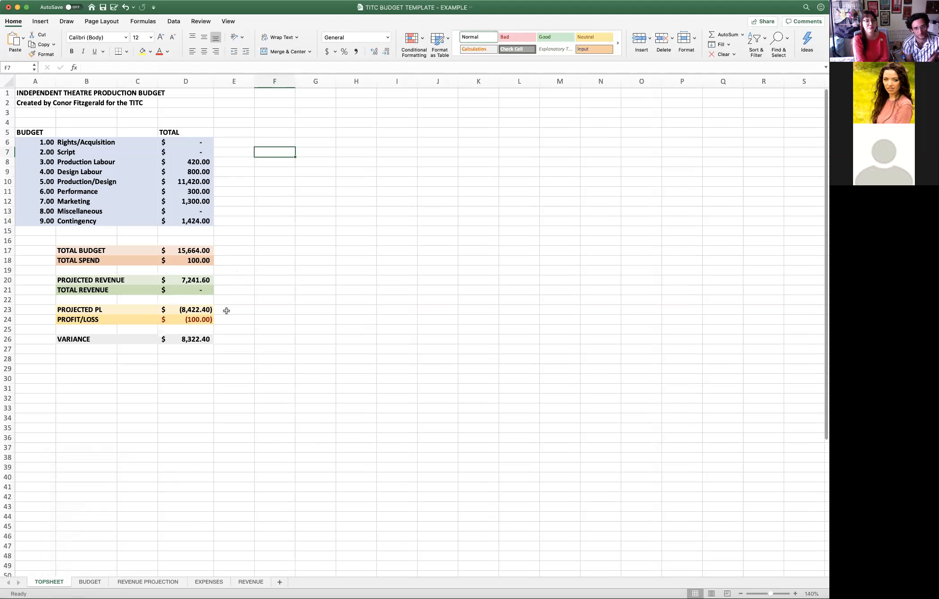
# - On the budget sheet, enter the note "Rehearsal Costs" for Other Costs in the Venue section of Production & Design
pyautogui.click(198, 279)
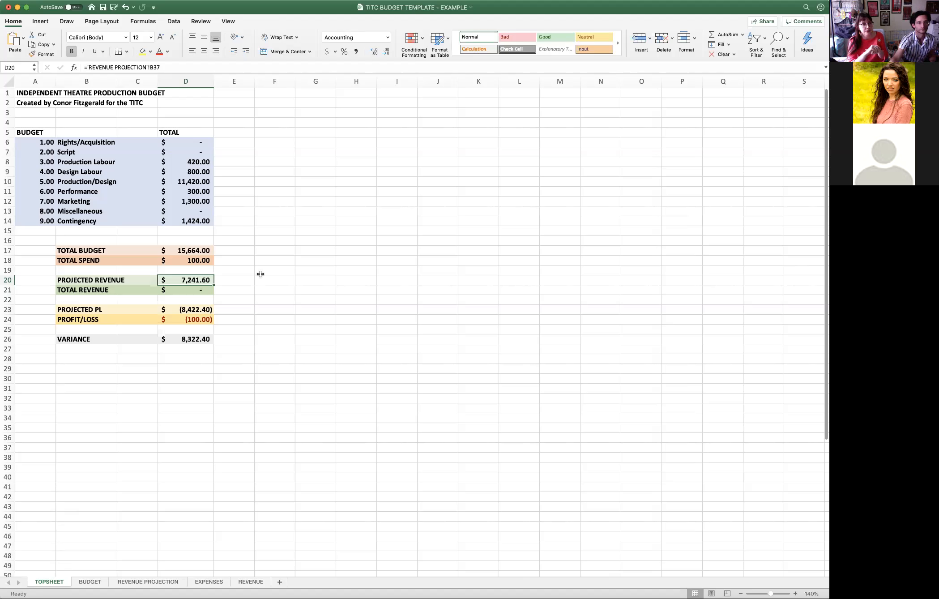
pyautogui.click(90, 582)
pyautogui.scroll(6, 148, 430)
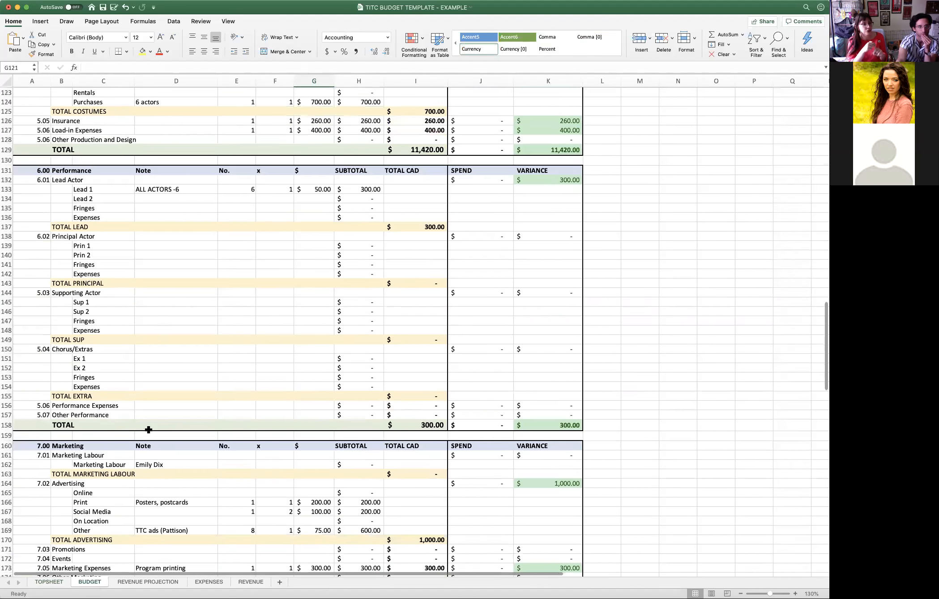
pyautogui.scroll(20, 149, 429)
pyautogui.scroll(5, 149, 429)
pyautogui.scroll(-12, 149, 430)
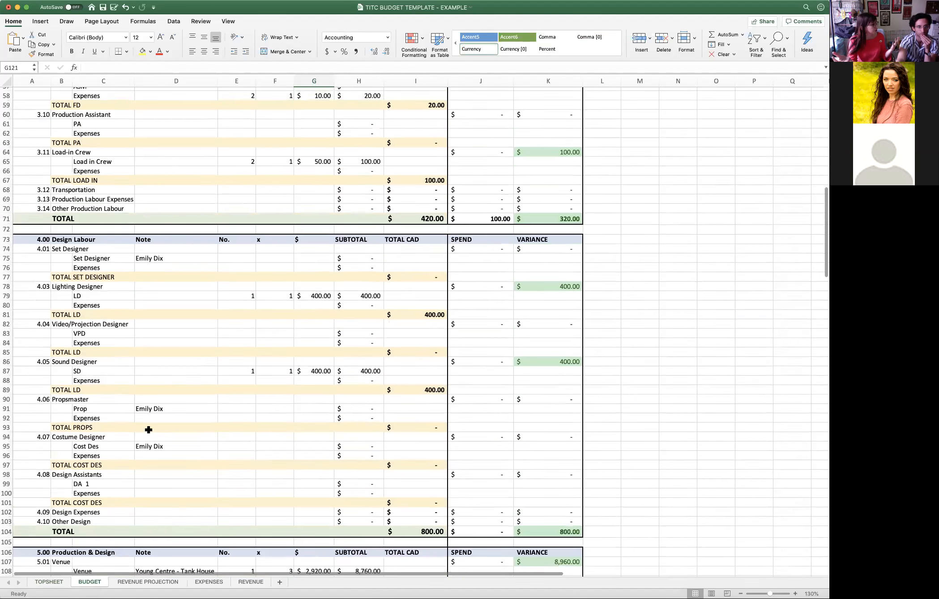
pyautogui.scroll(-12, 149, 430)
pyautogui.scroll(1, 153, 426)
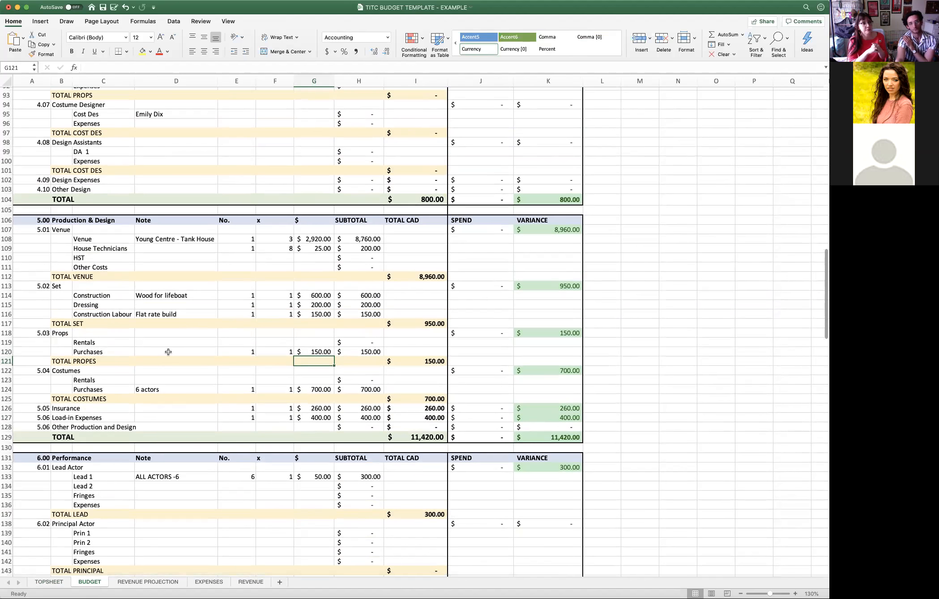
pyautogui.click(166, 266)
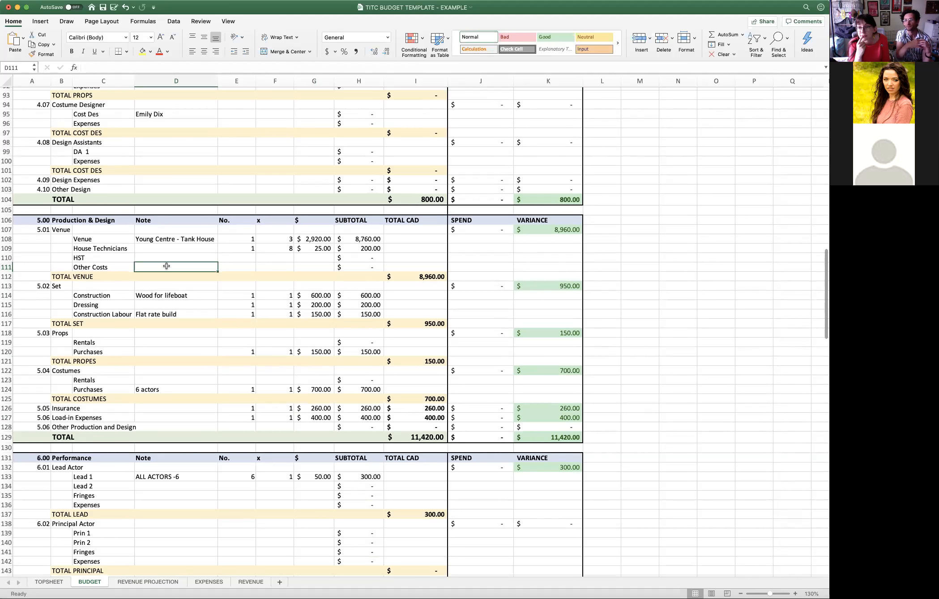
pyautogui.write('Rehan')
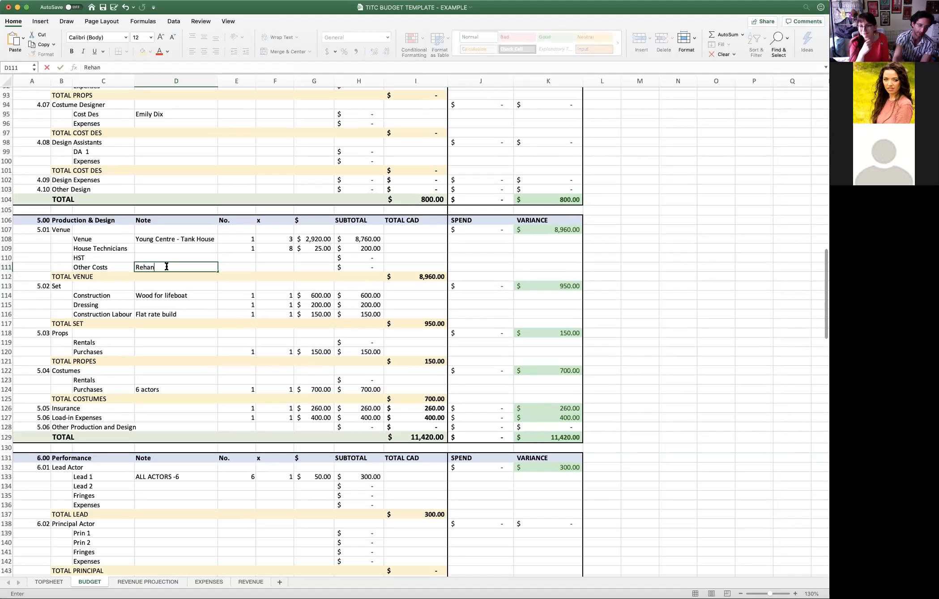
pyautogui.press('BackSpace')
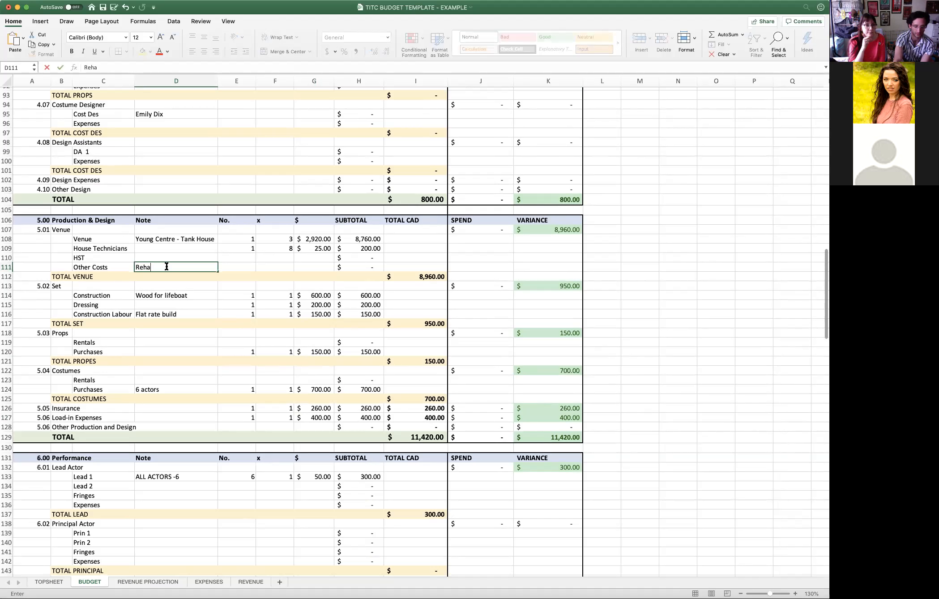
pyautogui.press('BackSpace')
pyautogui.write('es')
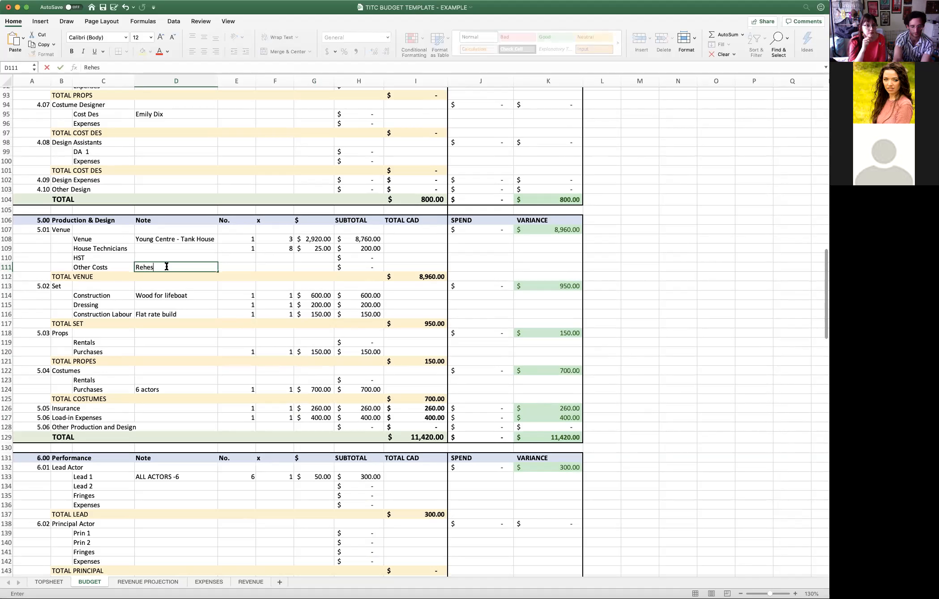
pyautogui.press('BackSpace')
pyautogui.write('arsal Costs')
pyautogui.press('Tab')
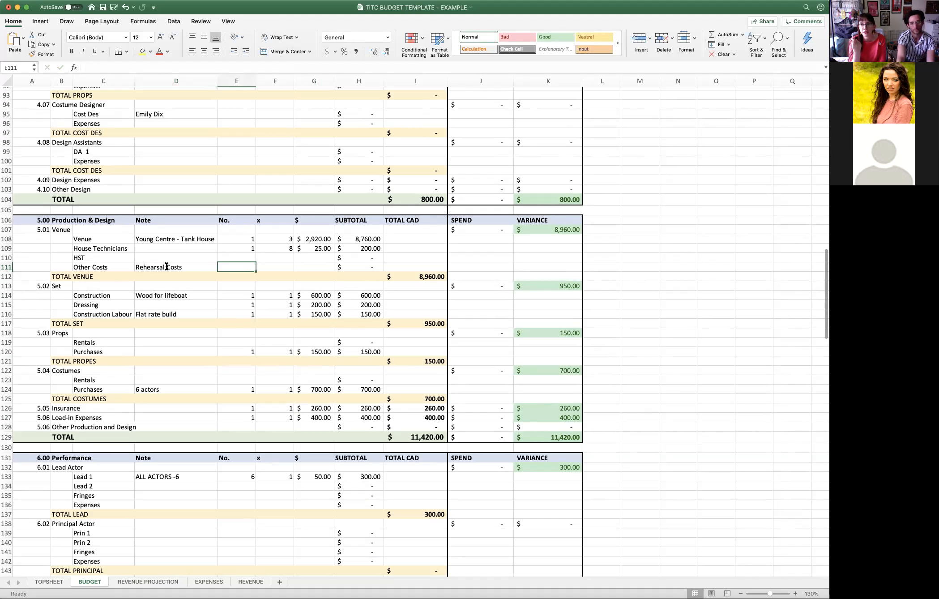
# - Set the Rehearsal Costs line's No. to 1 and its x multiplier to 80
pyautogui.write('1')
pyautogui.press('Tab')
pyautogui.write('80')
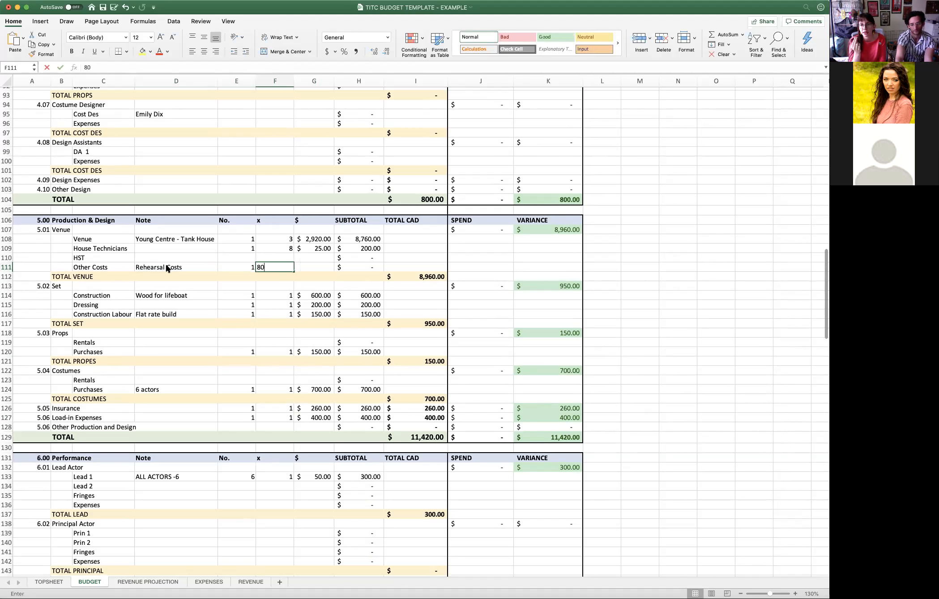
pyautogui.press('Tab')
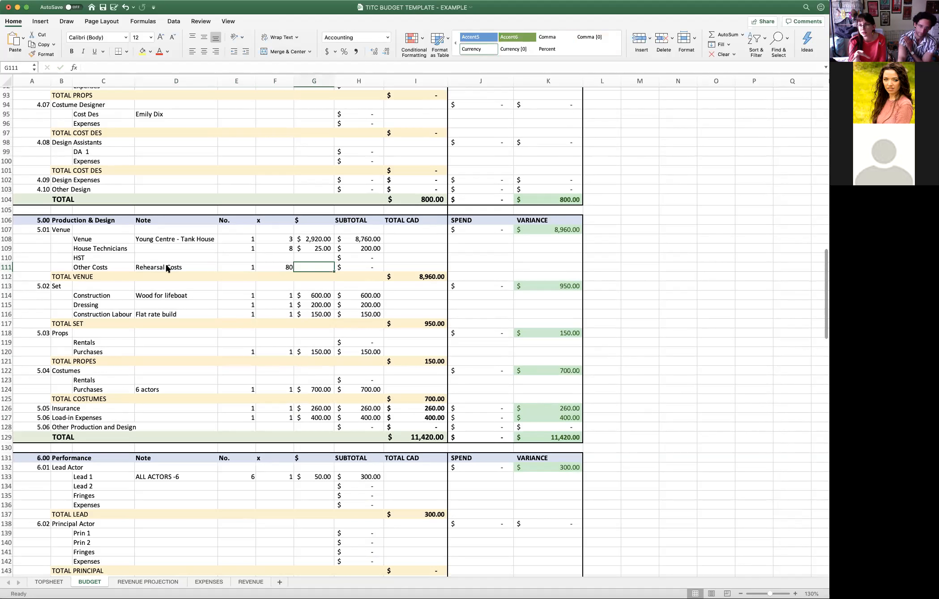
pyautogui.press('Left')
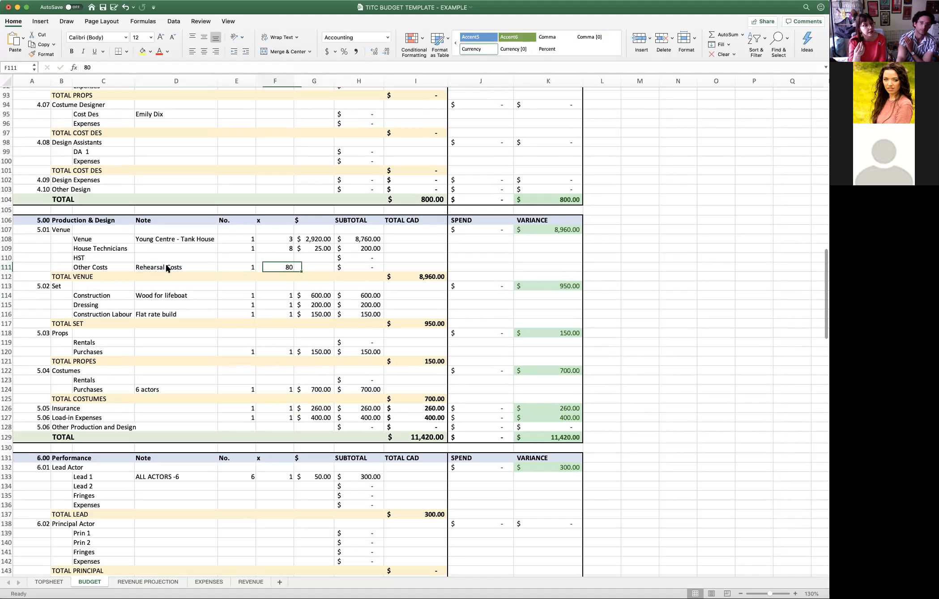
pyautogui.press('Right')
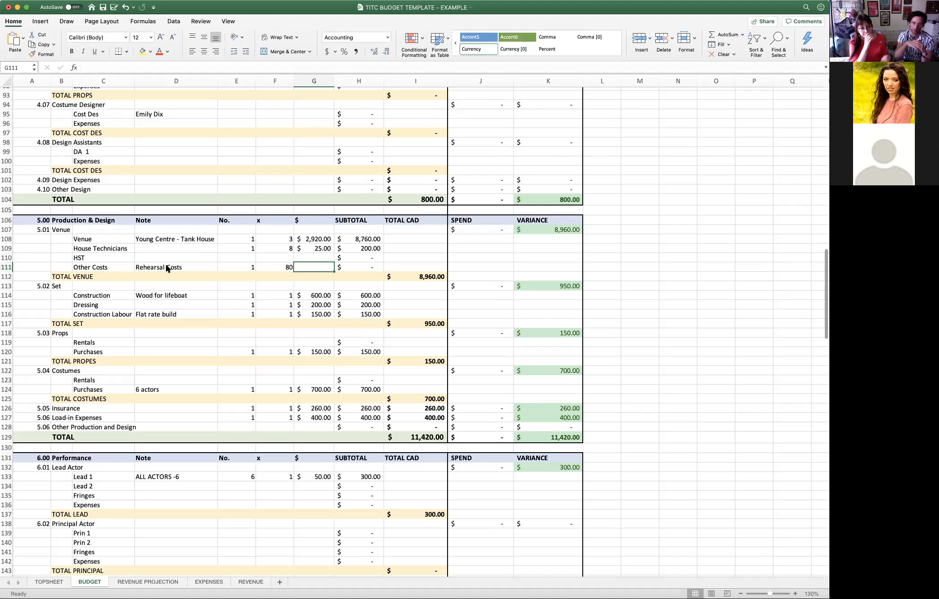
# - Undo the Rehearsal Costs multiplier entry, set the multiplier to 60 instead, and enter a rate of $20
pyautogui.press('super+z')
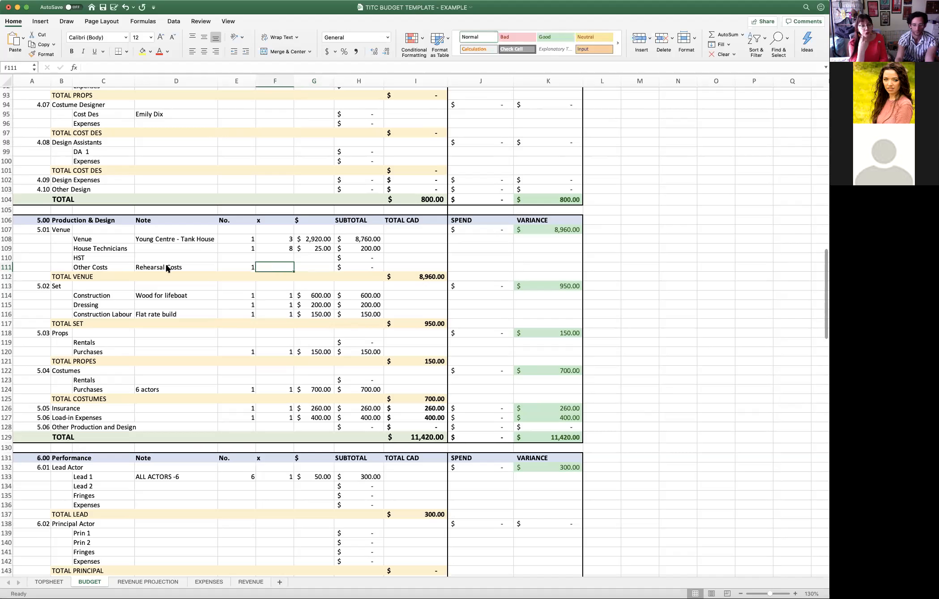
pyautogui.write('60')
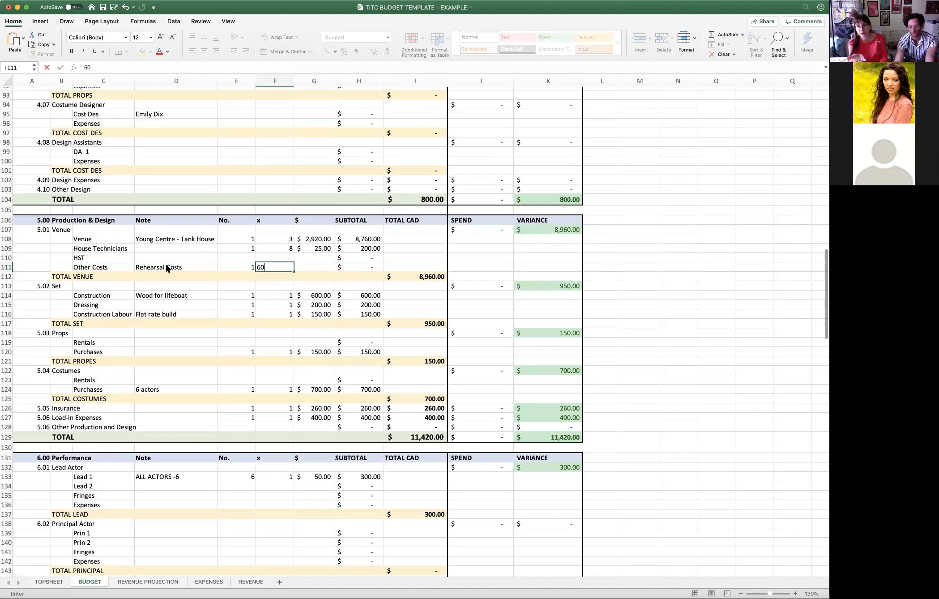
pyautogui.press('Tab')
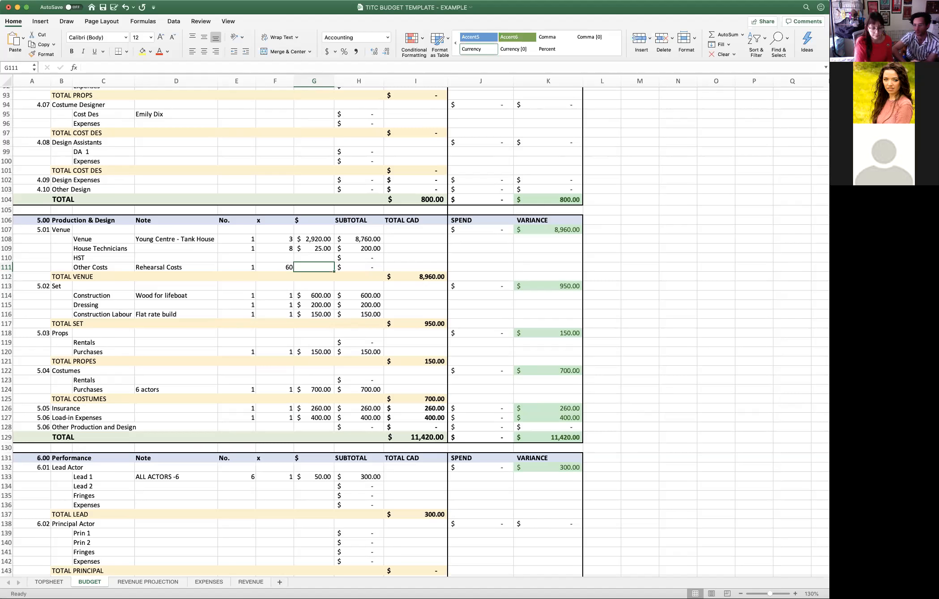
pyautogui.click(717, 356)
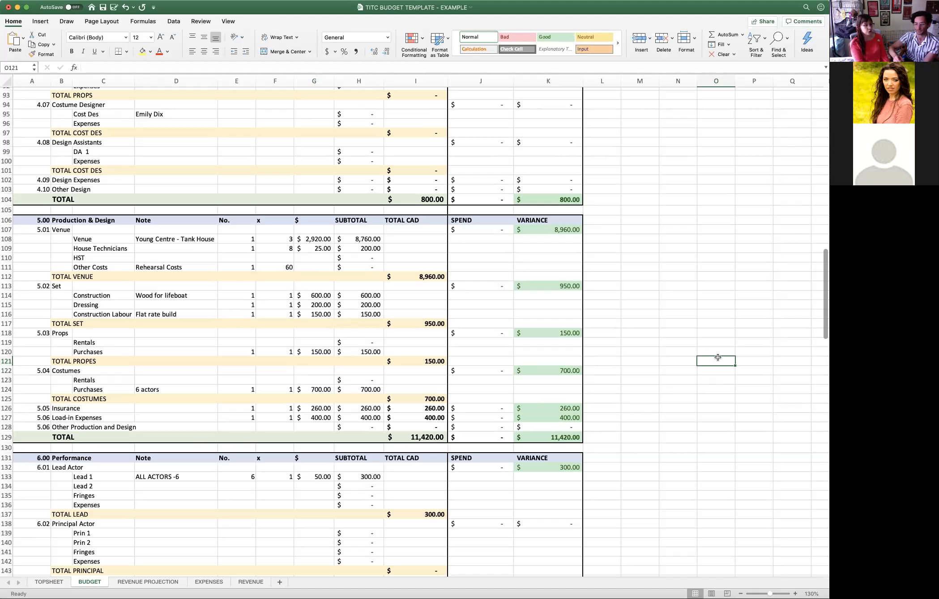
pyautogui.click(326, 267)
pyautogui.write('20')
pyautogui.press('Return')
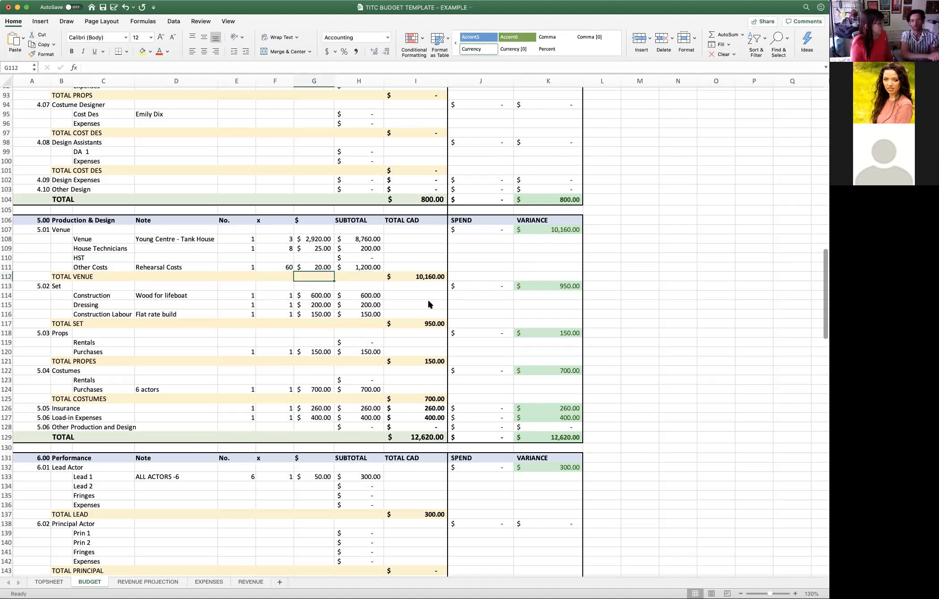